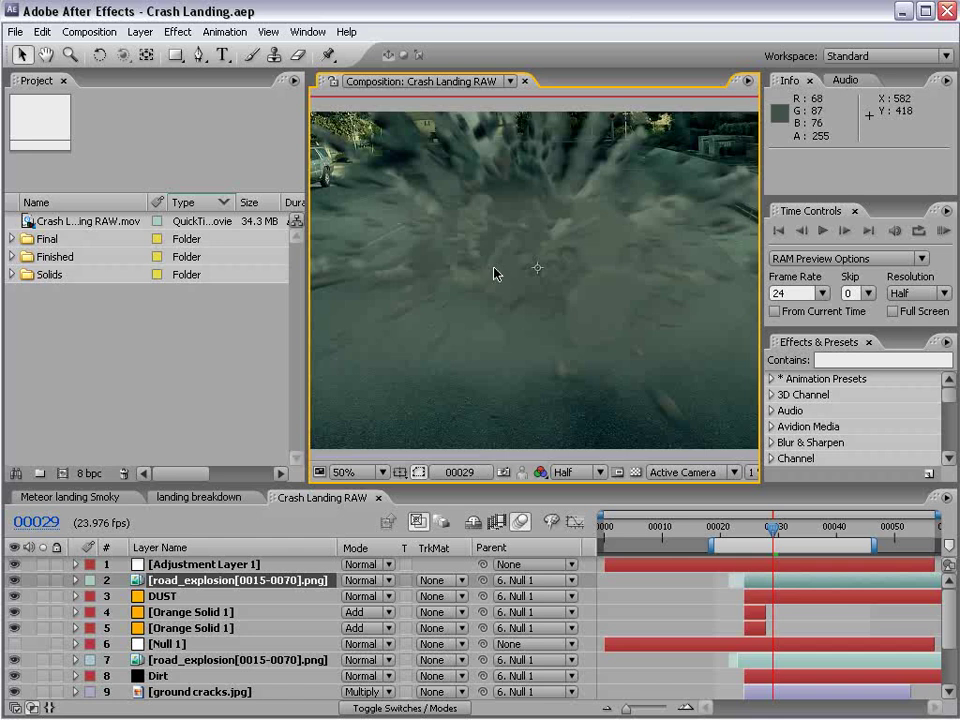
Step: Import the Road Explosion folder from the RENDERS directory into the project as an image sequence
key(alt+Tab)
drag(850, 538, 608, 360)
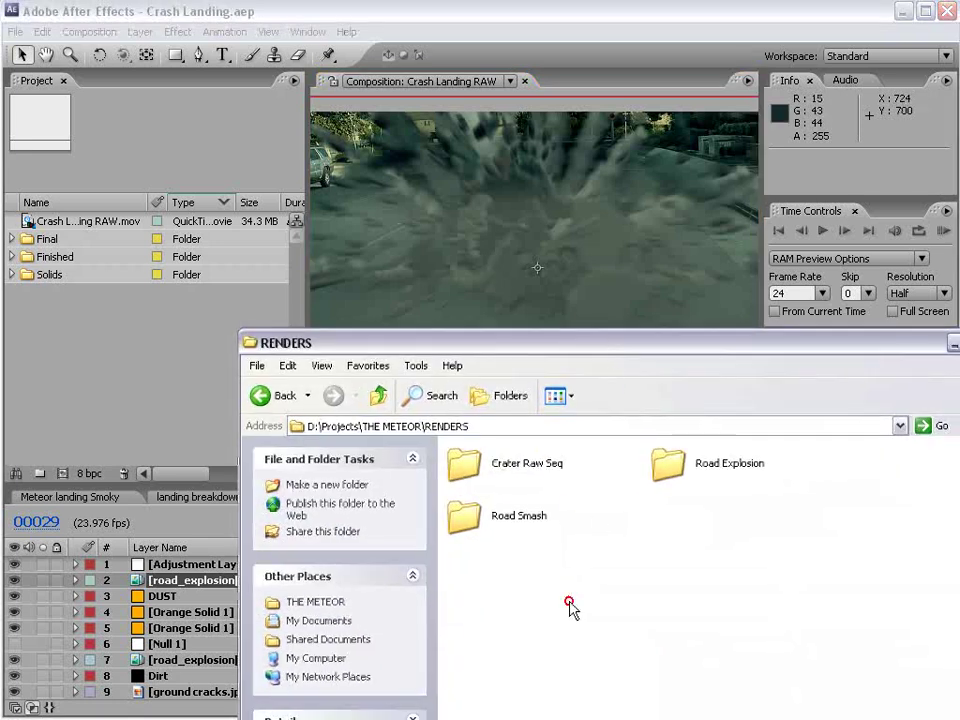
click(697, 480)
drag(697, 480, 40, 330)
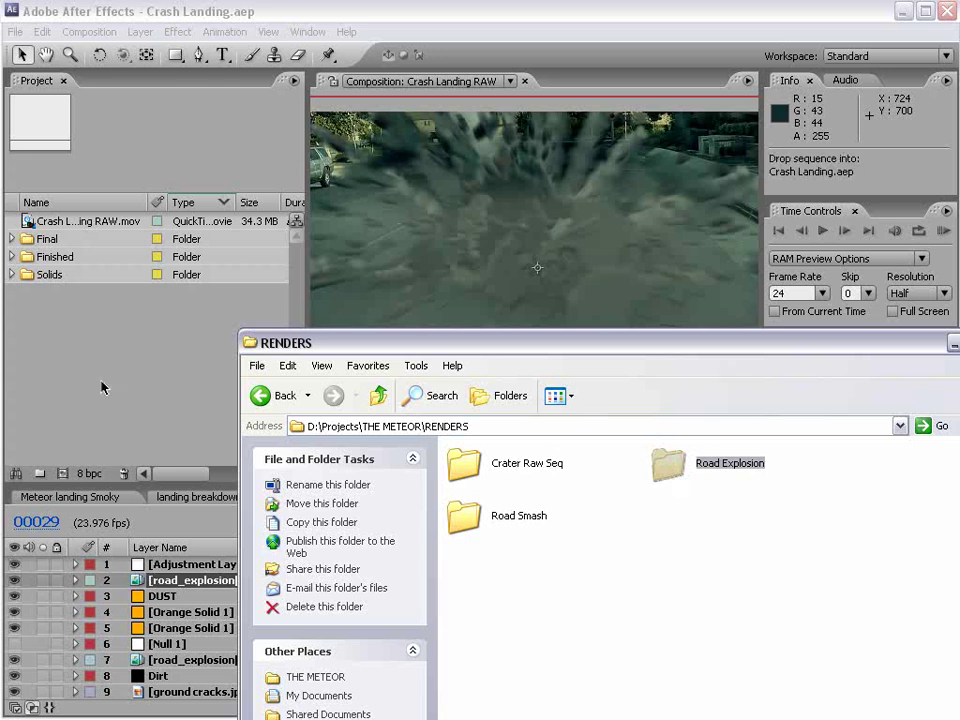
drag(102, 387, 117, 374)
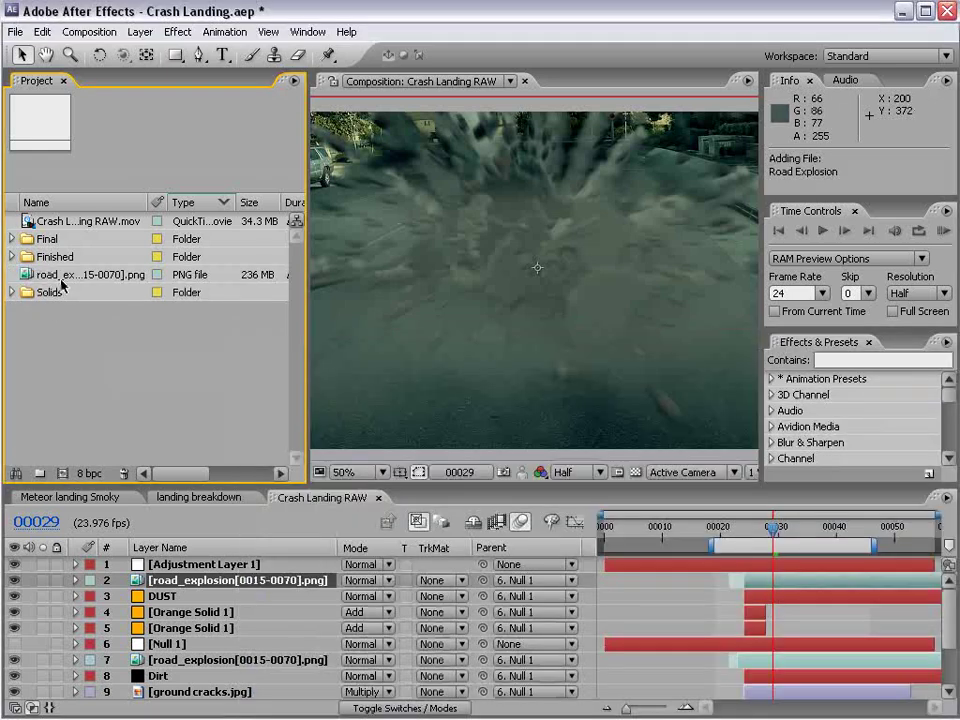
Step: Interpret the road_explosion[0015-0070].png footage at 24 frames per second
right_click(64, 277)
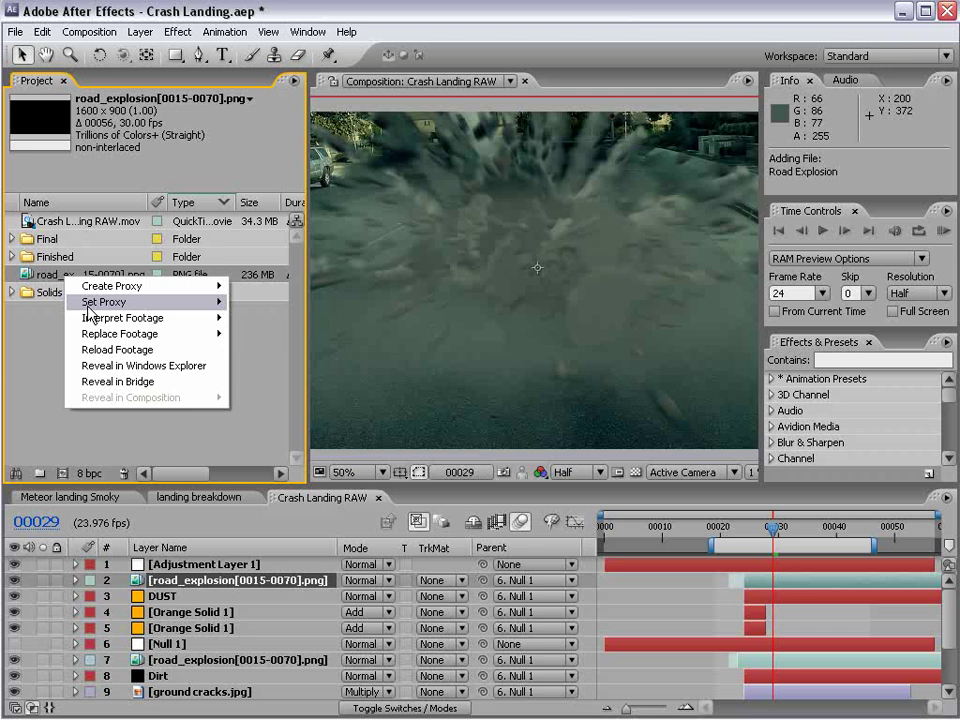
mouse_move(86, 318)
click(255, 318)
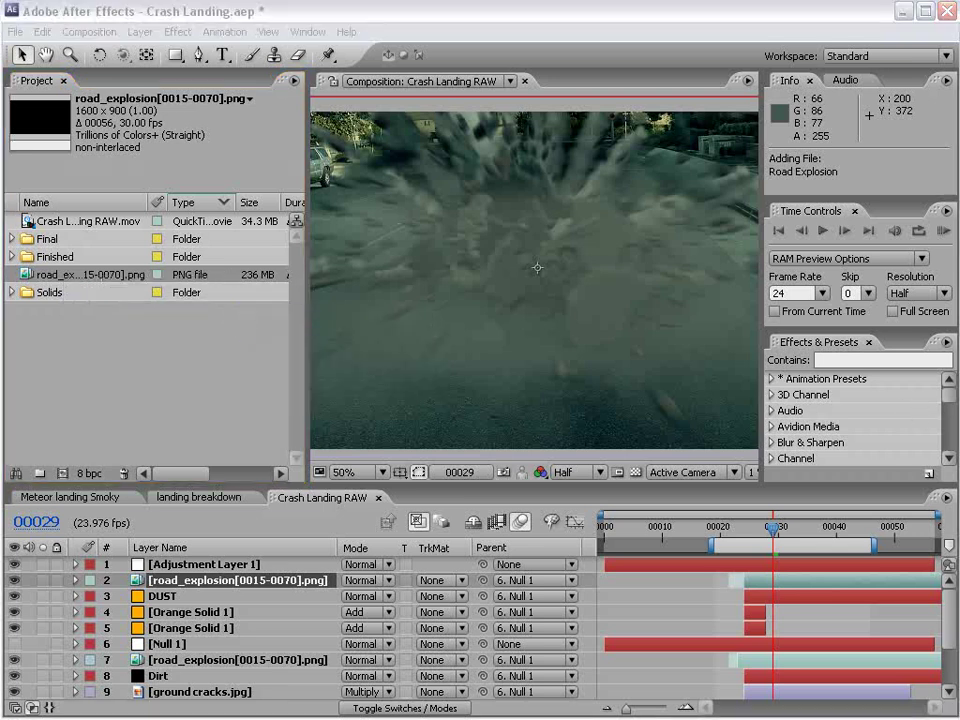
text(24)
key(Return)
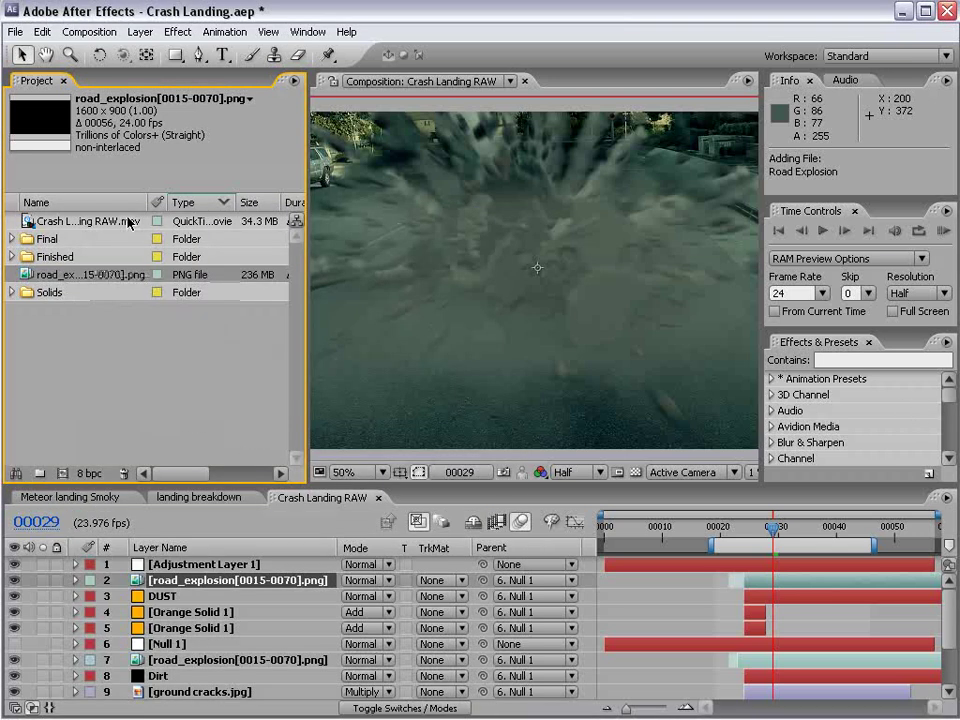
click(147, 421)
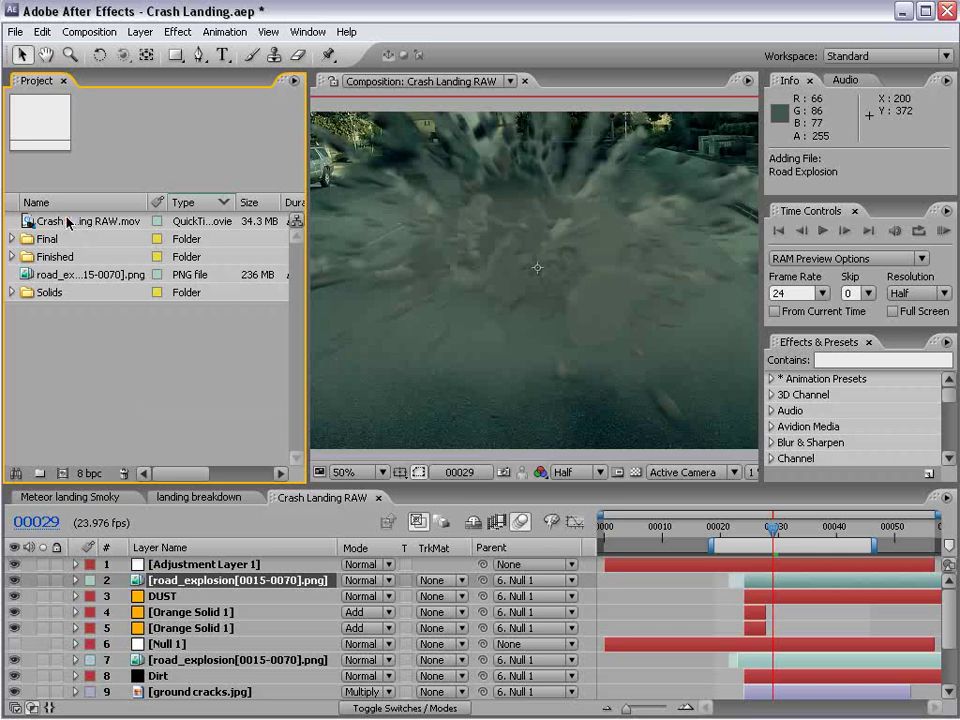
Step: Create a new composition from Crash Landing RAW.mov and inspect the shot around frame 27
drag(68, 222, 63, 475)
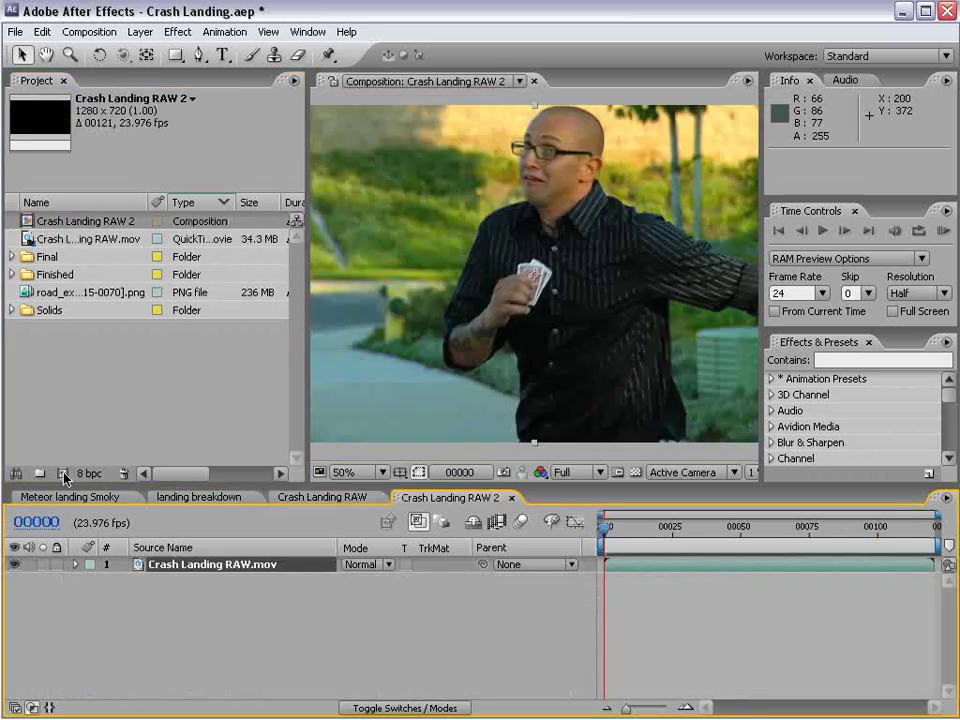
drag(604, 521, 678, 521)
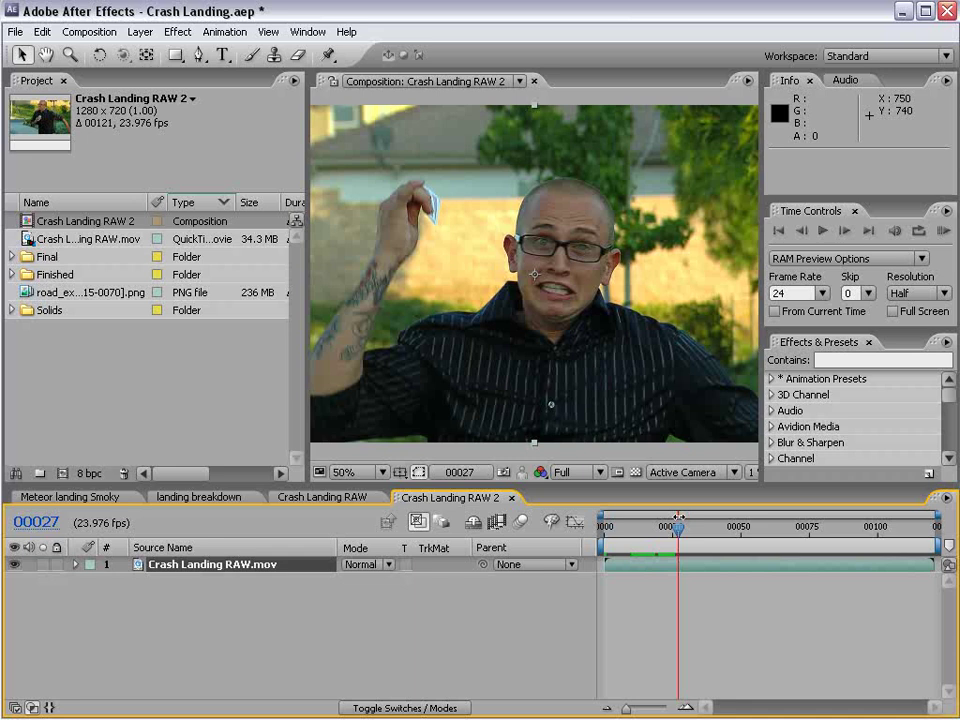
key(comma)
key(period)
key(period)
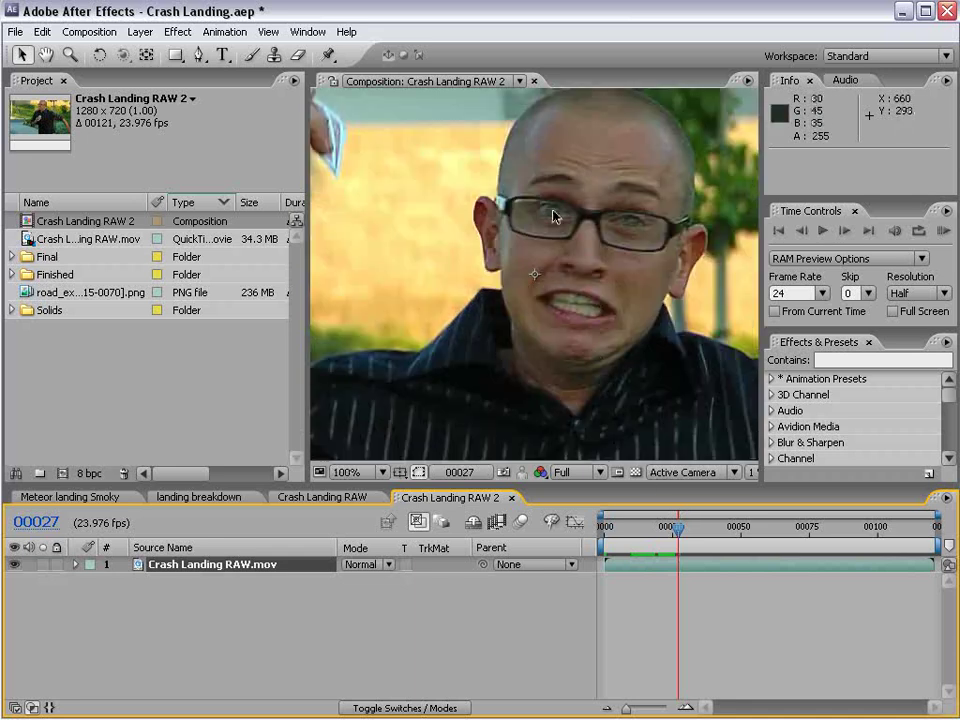
key(comma)
Step: Start the work area at frame 68 and trim the composition to it
drag(676, 532, 786, 518)
key(comma)
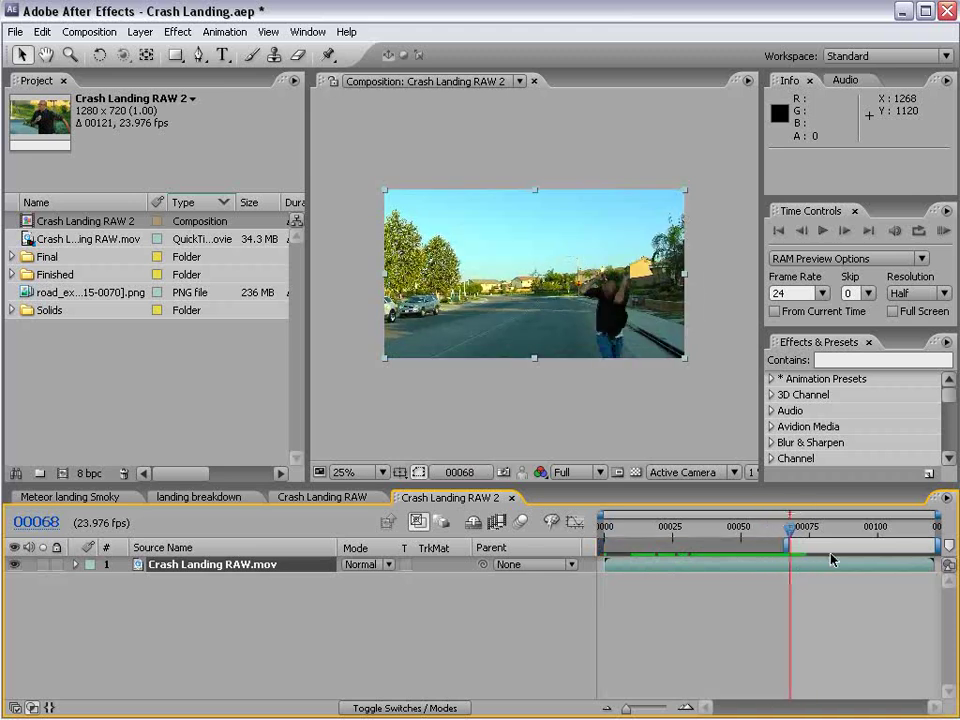
right_click(831, 551)
click(888, 583)
Step: Scrub through the trimmed shot to examine the camera movement and the street where the impact belongs
click(640, 526)
drag(638, 526, 596, 543)
scroll(511, 347, up, 1)
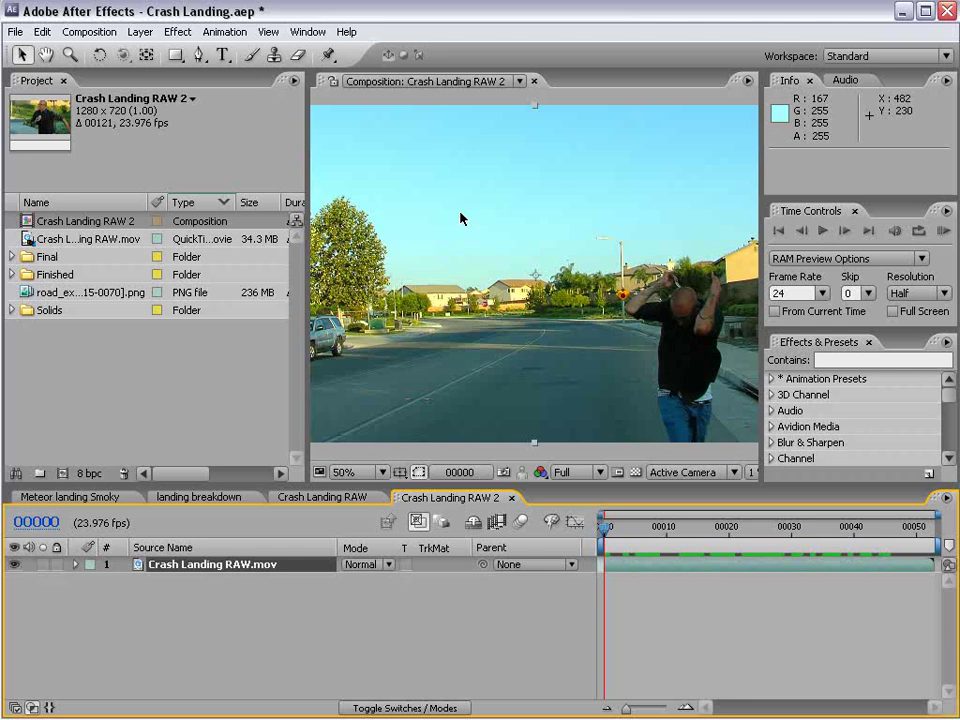
scroll(461, 216, down, 1)
scroll(456, 214, up, 1)
drag(606, 527, 603, 558)
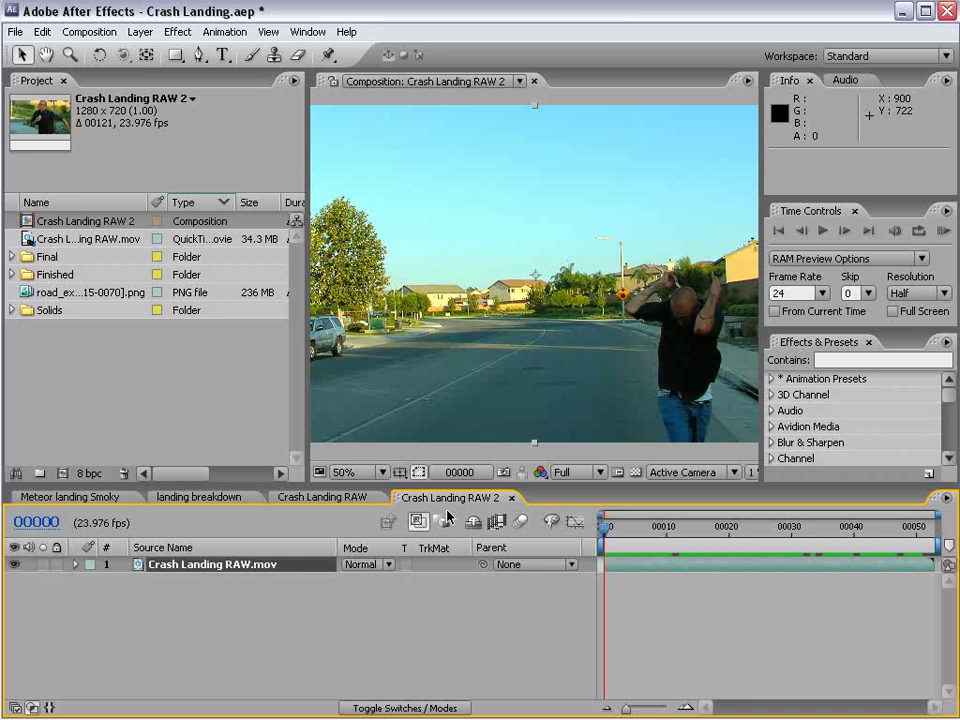
click(693, 665)
drag(672, 532, 600, 545)
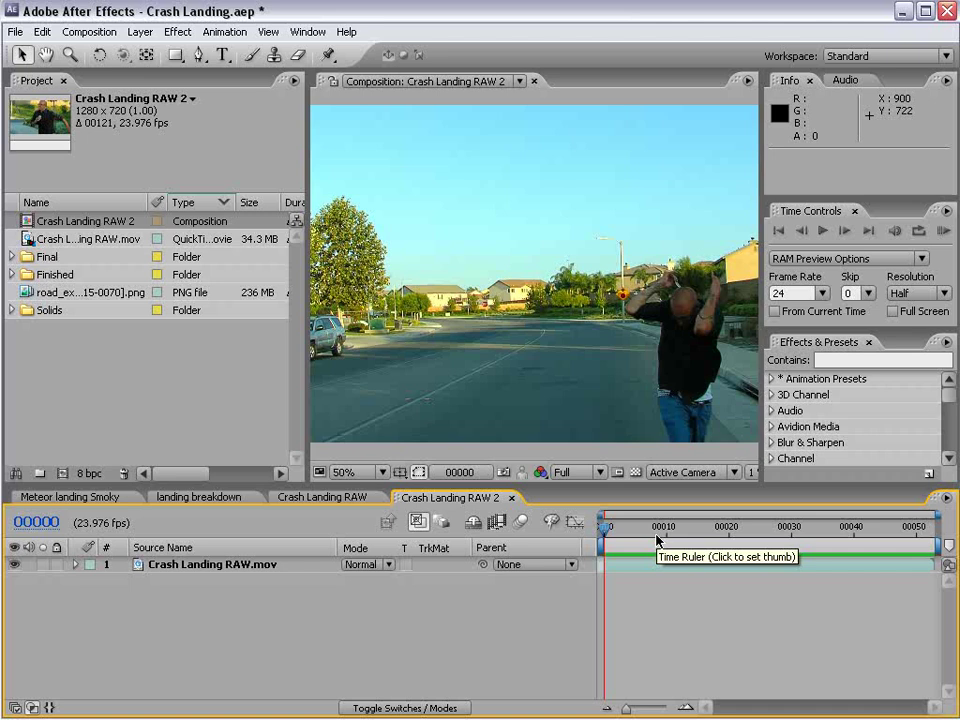
drag(658, 540, 665, 607)
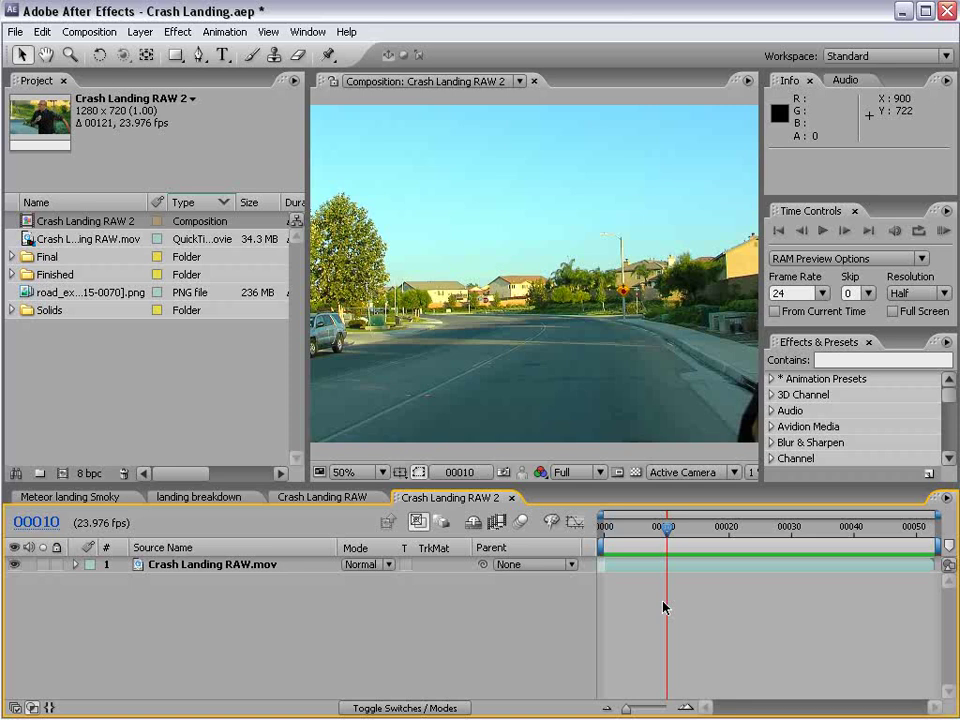
click(729, 526)
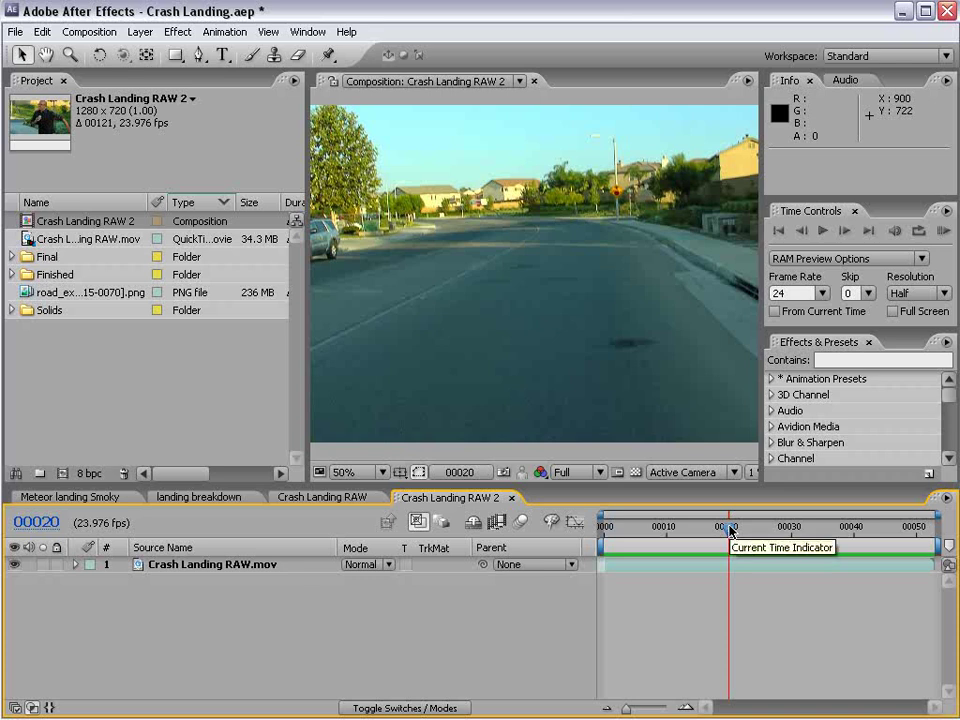
click(80, 292)
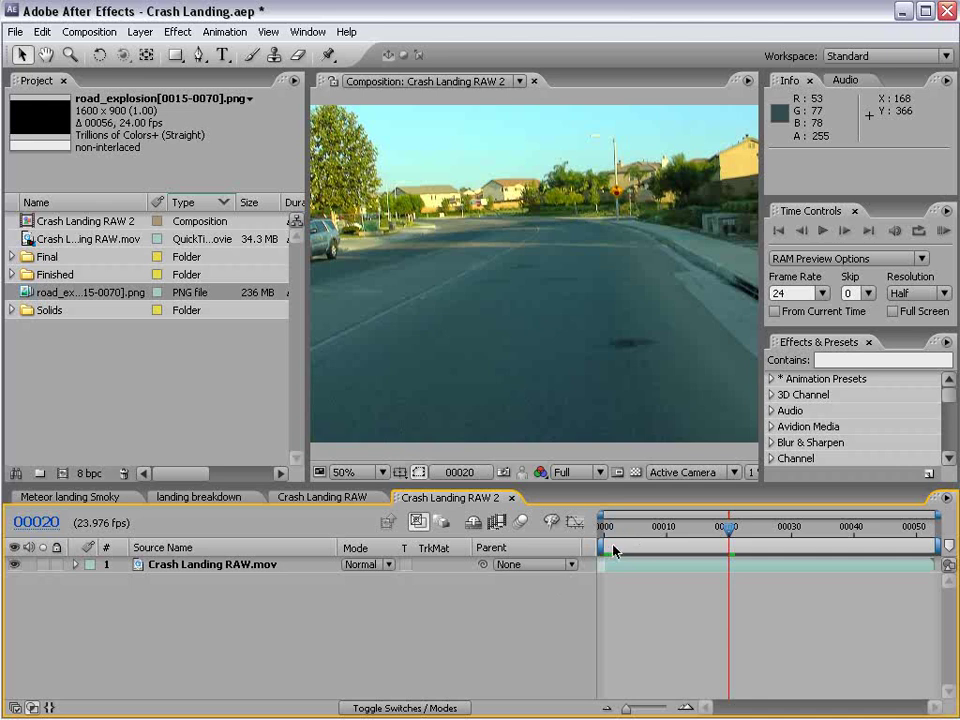
drag(613, 550, 741, 543)
scroll(471, 315, down, 1)
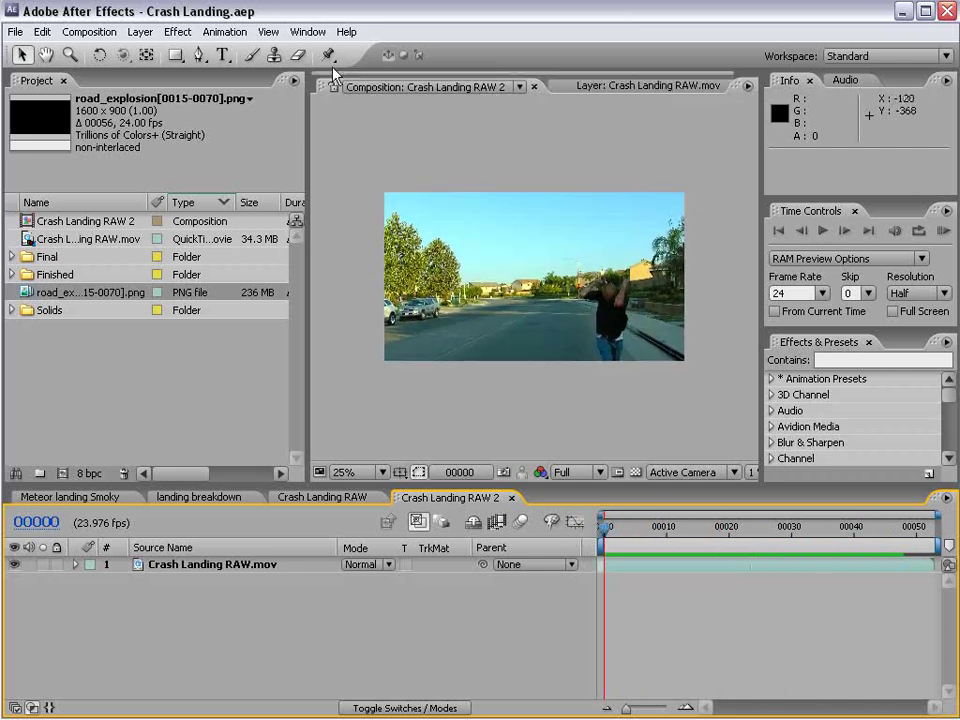
Step: Show the Tracker Controls and start motion tracking on the Crash Landing RAW.mov layer with Position and Rotation
click(309, 32)
click(336, 317)
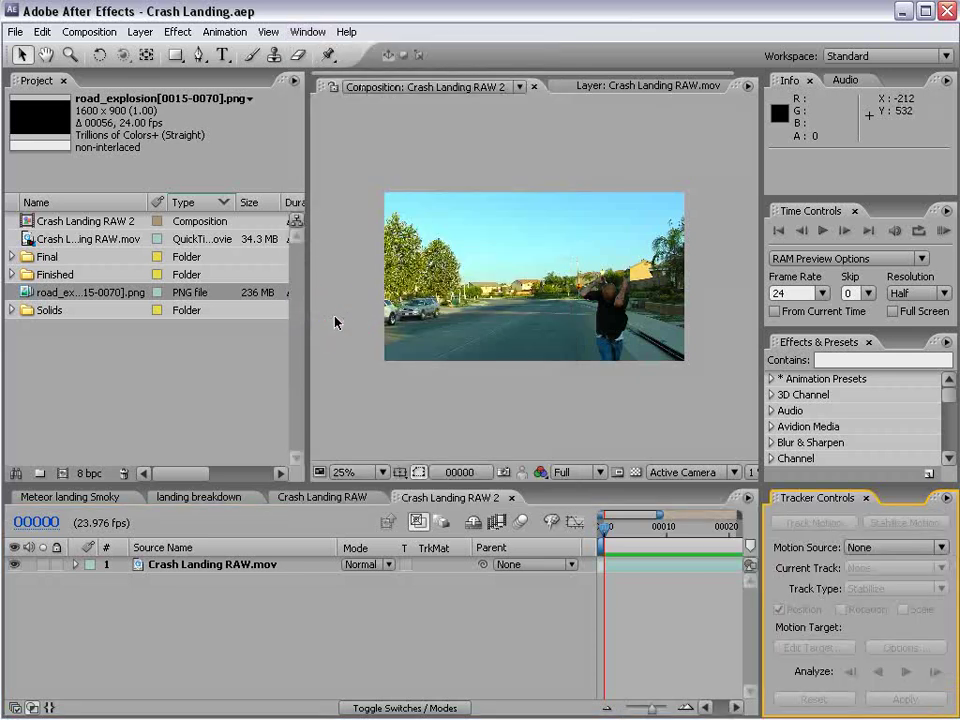
click(654, 570)
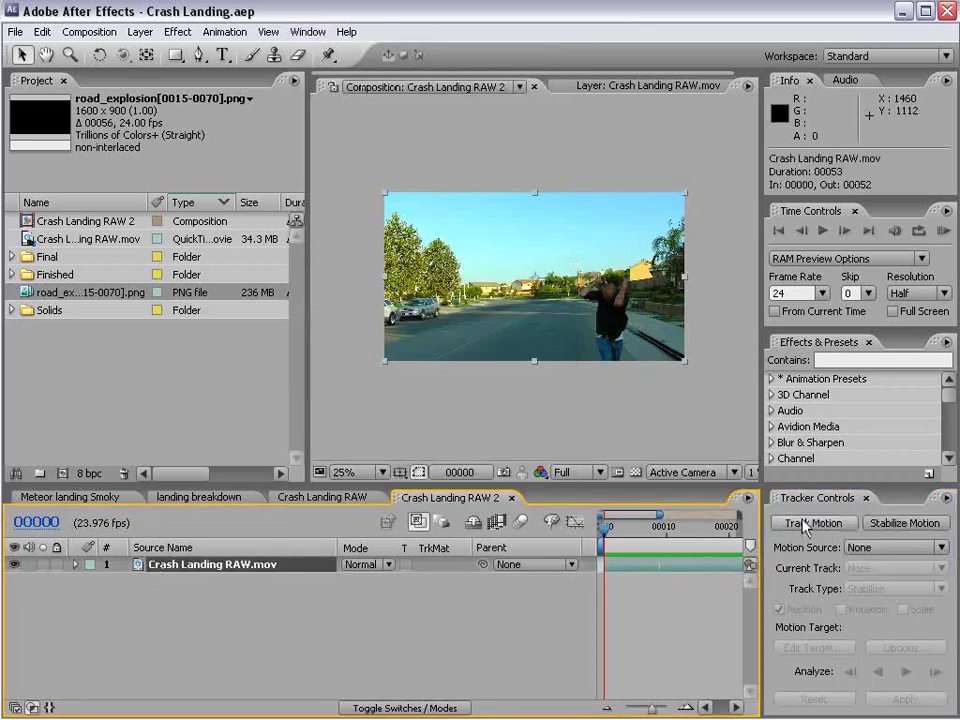
click(805, 523)
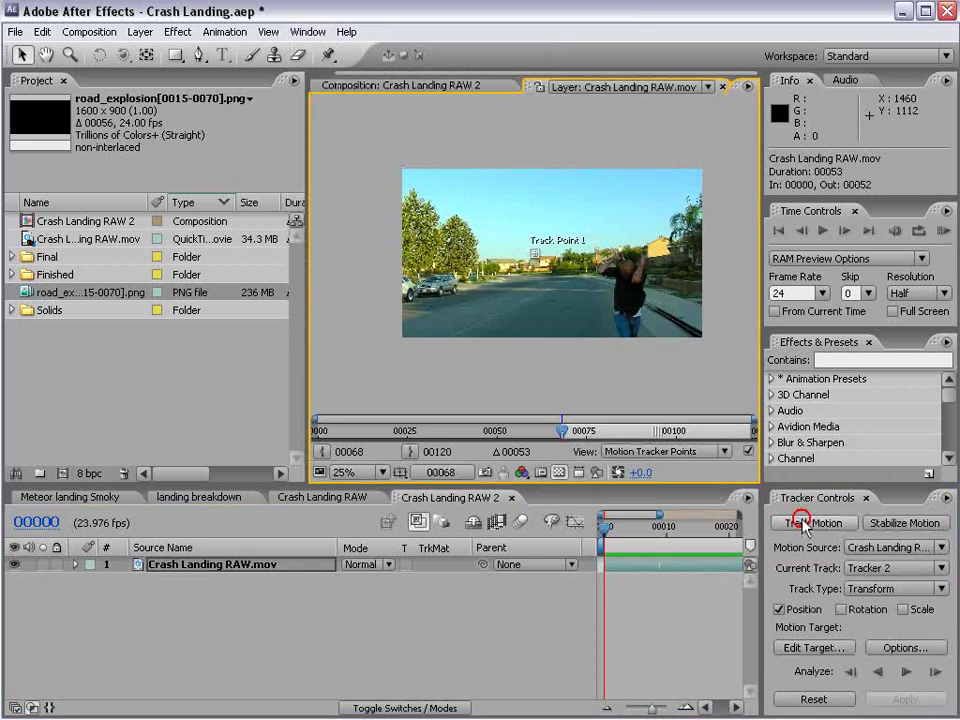
click(840, 609)
Step: Place Track Point 1 at the base of the bush behind the parked SUV and enlarge its search region
key(h)
drag(564, 255, 547, 289)
scroll(547, 289, up, 1)
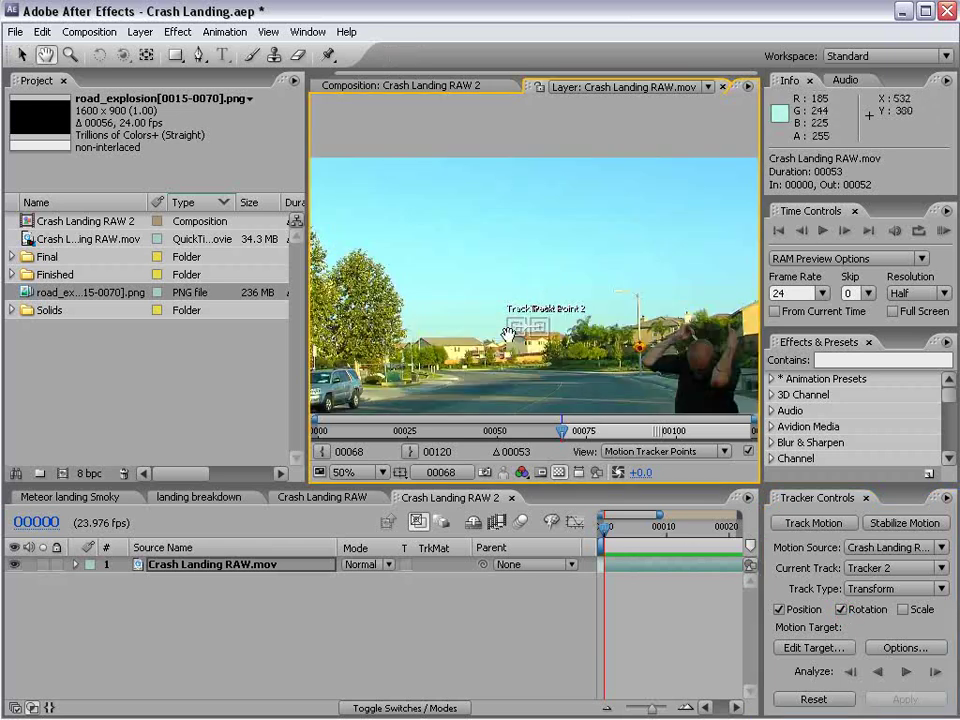
scroll(593, 282, up, 1)
drag(506, 371, 561, 244)
drag(400, 355, 495, 320)
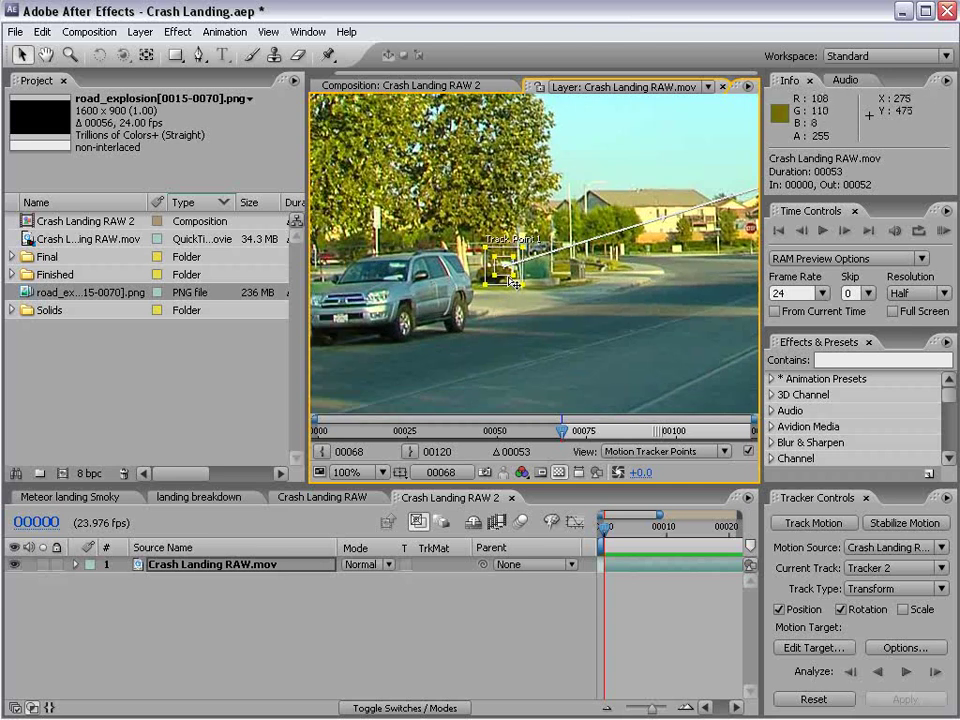
drag(500, 266, 562, 390)
scroll(562, 390, up, 1)
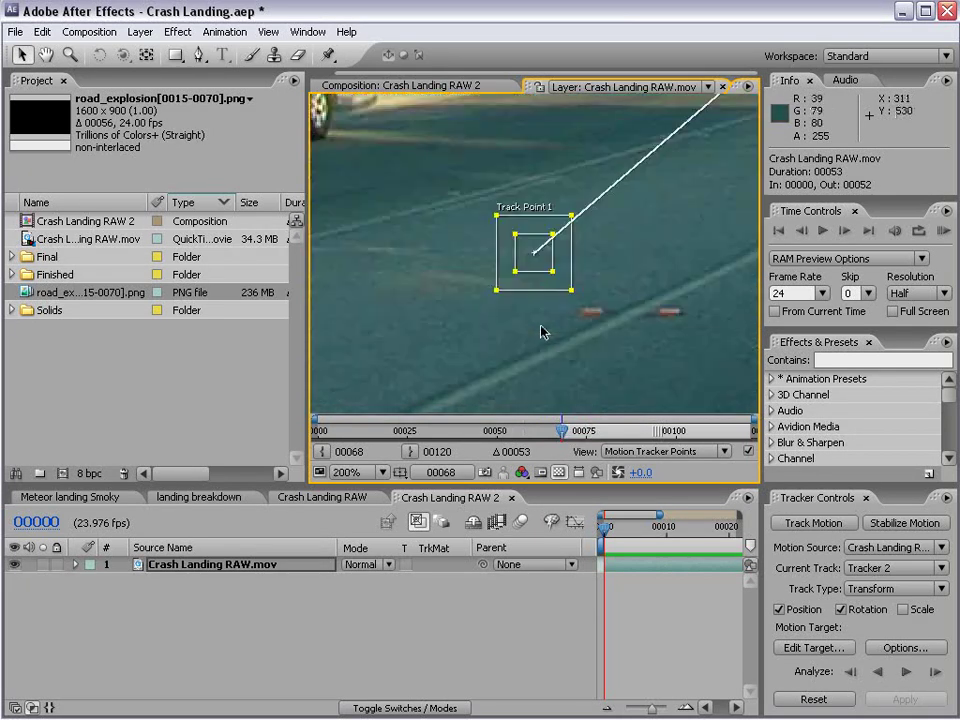
key(space)
drag(527, 155, 561, 306)
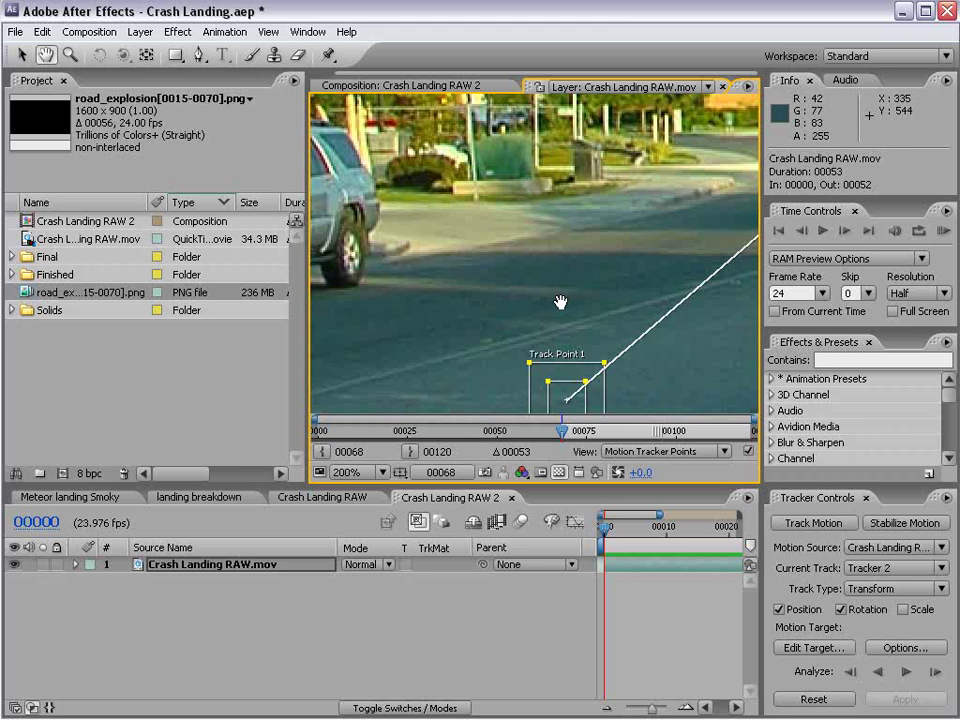
drag(572, 392, 518, 290)
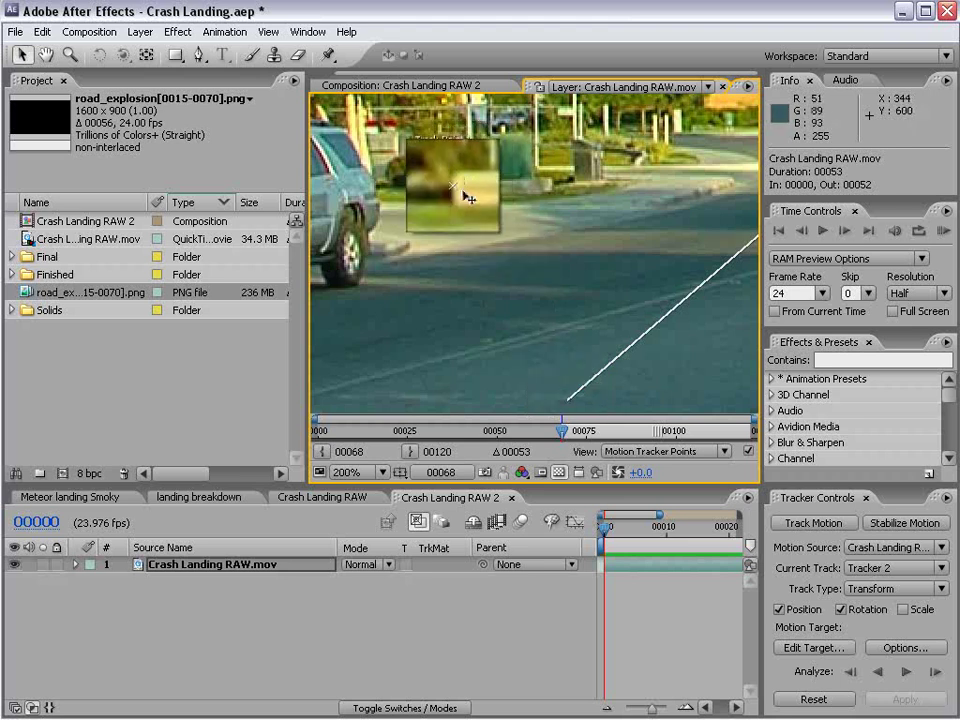
key(space)
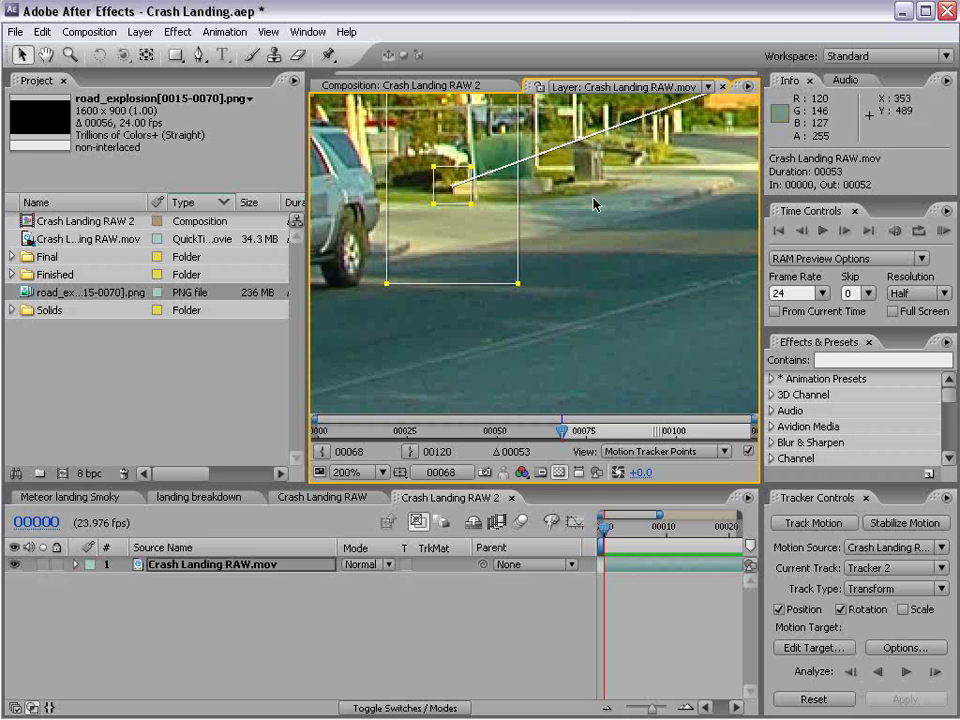
Step: Place Track Point 2 in front of the distant houses across the street and enlarge its search region
key(comma)
key(space)
drag(600, 223, 459, 303)
drag(667, 212, 544, 330)
key(ctrl+z)
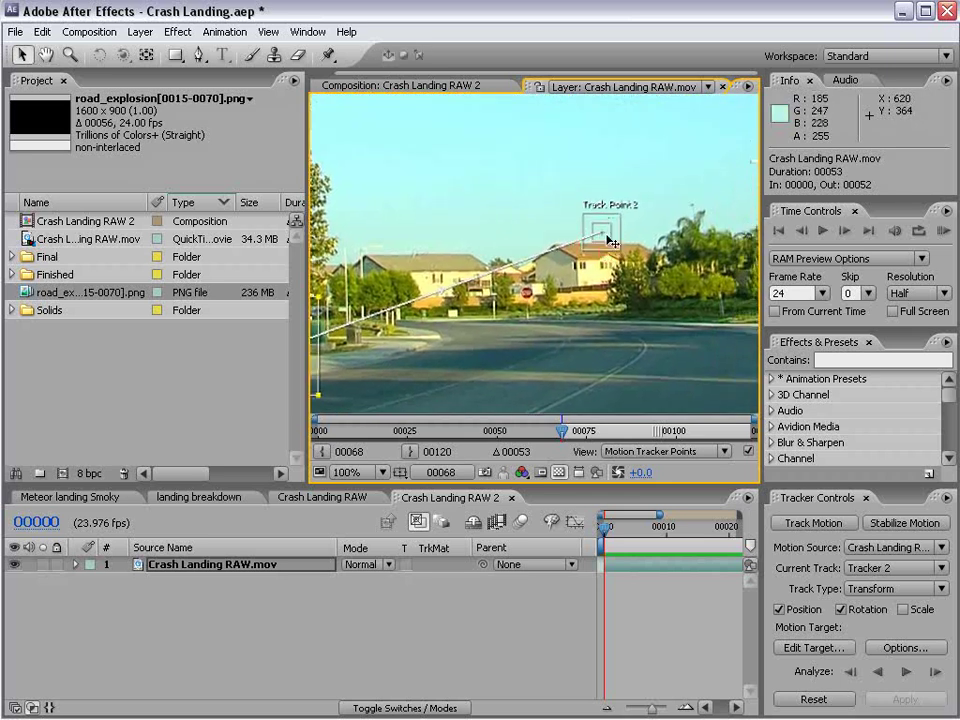
key(comma)
key(space)
key(comma)
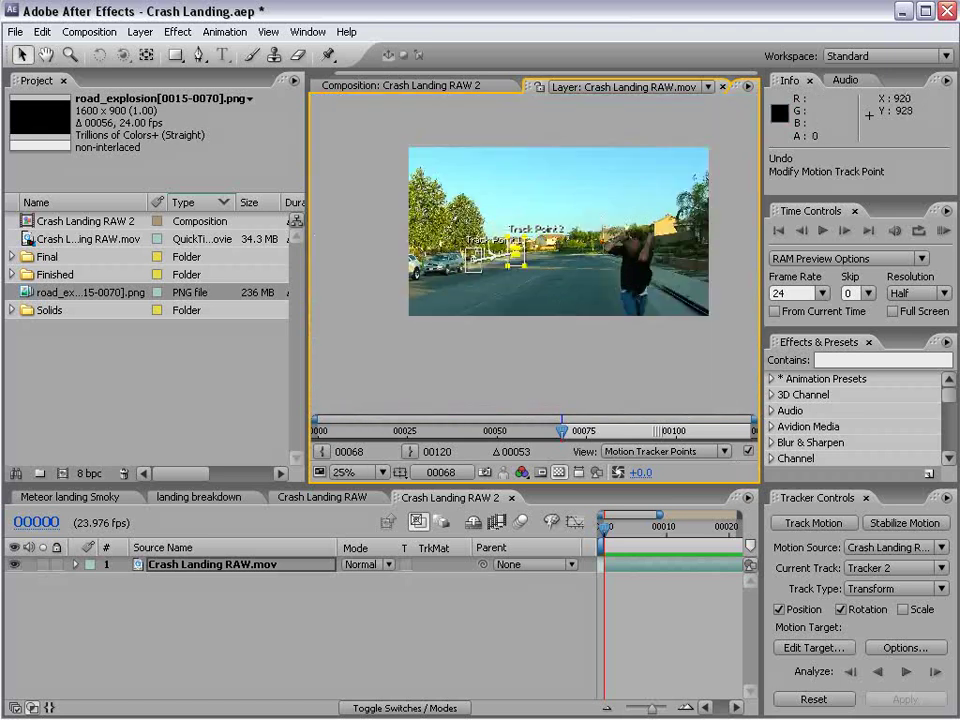
Step: Analyze both track points forward through the whole clip and add a null object layer to the composition
click(906, 678)
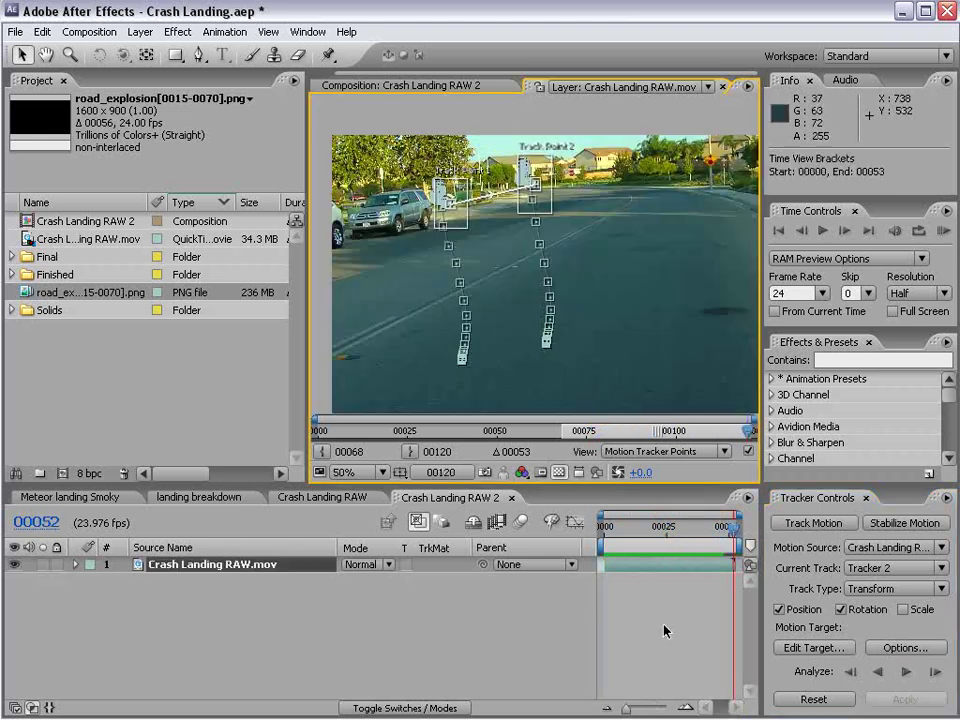
click(664, 630)
click(139, 36)
mouse_move(261, 48)
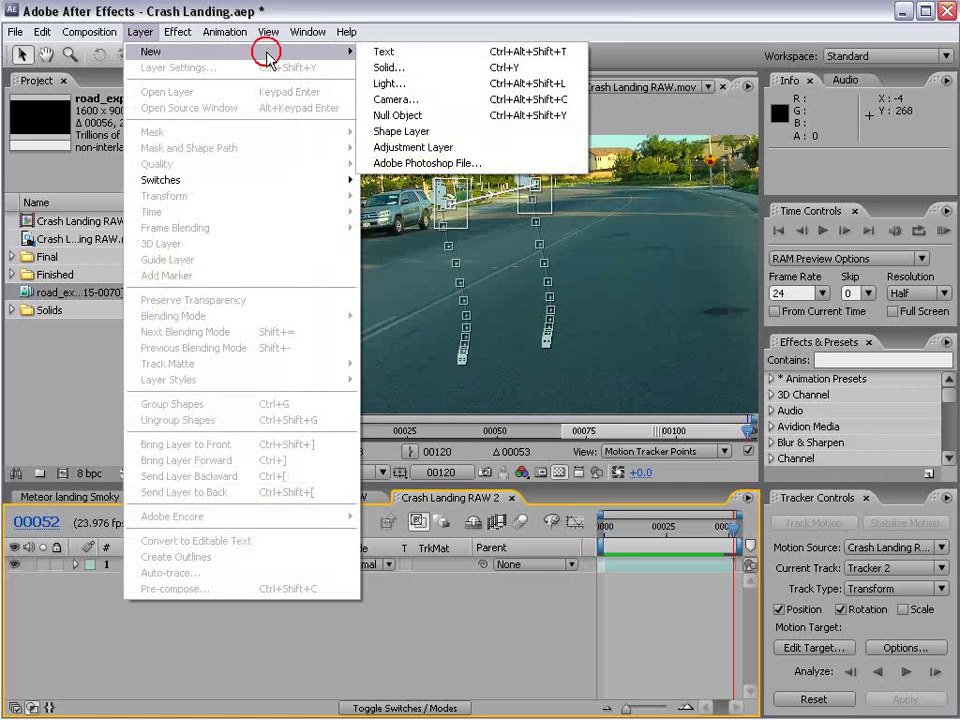
click(392, 118)
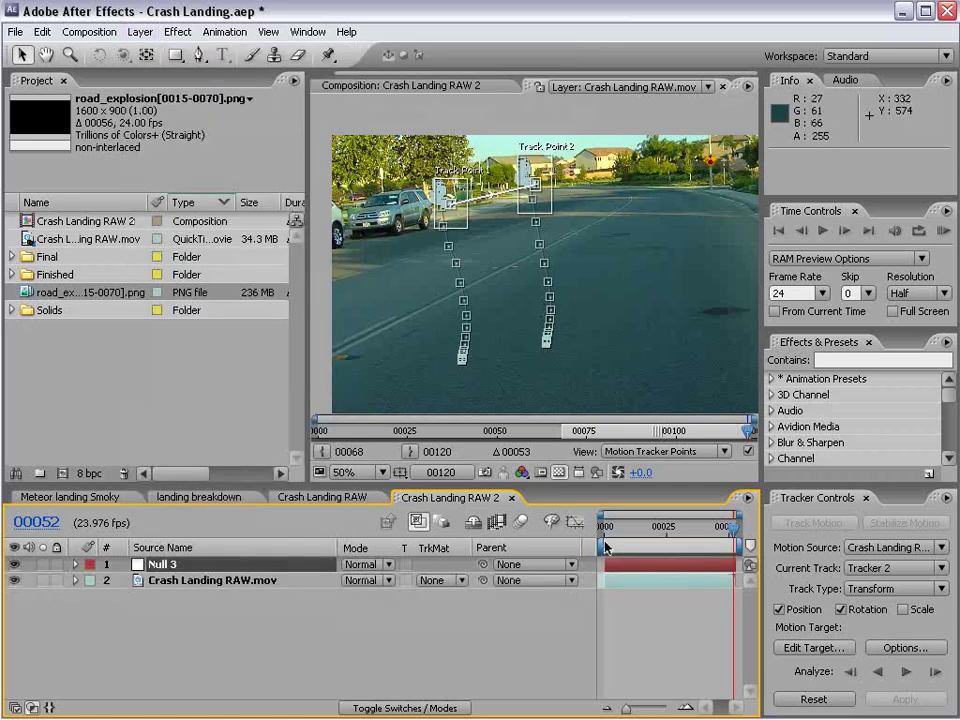
Step: Set the new null layer as the motion target of the tracker and apply the tracked position and rotation to it
click(833, 650)
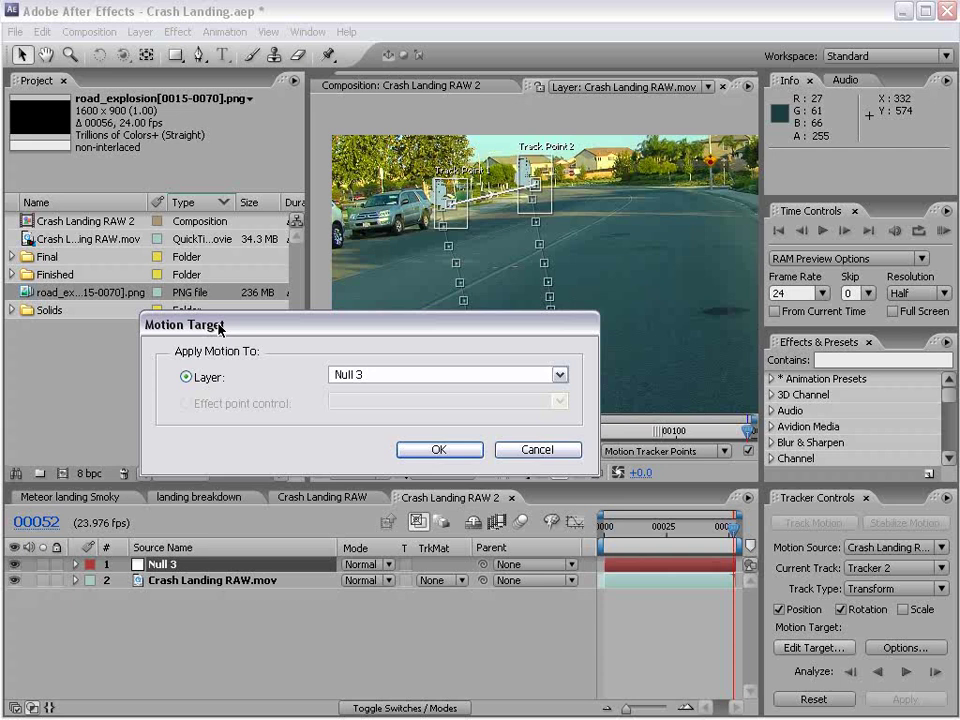
click(339, 374)
click(336, 388)
click(452, 453)
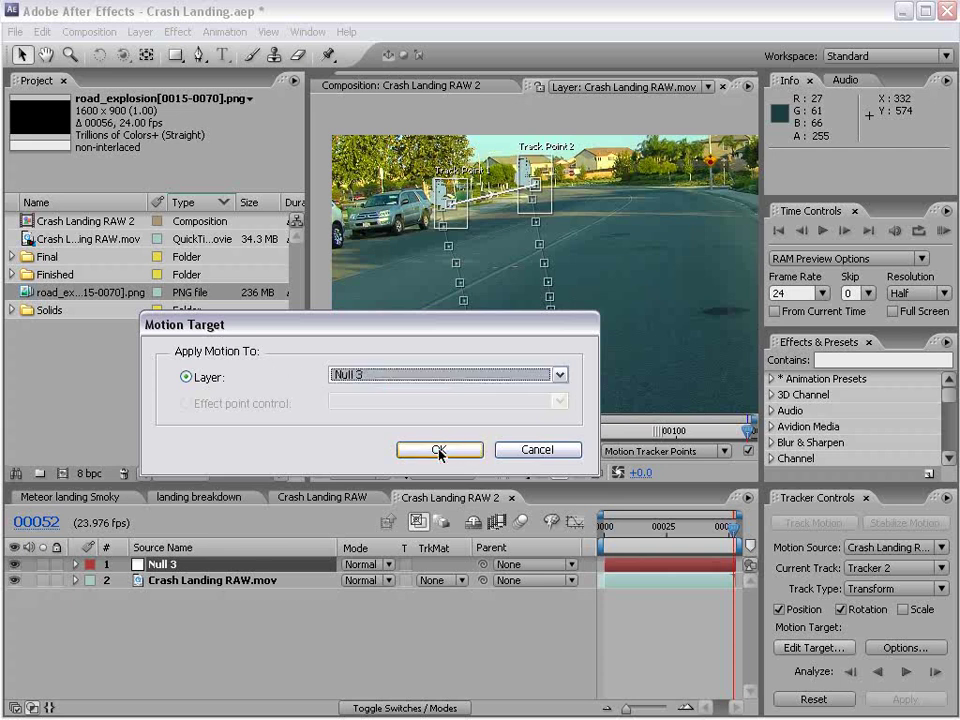
click(903, 699)
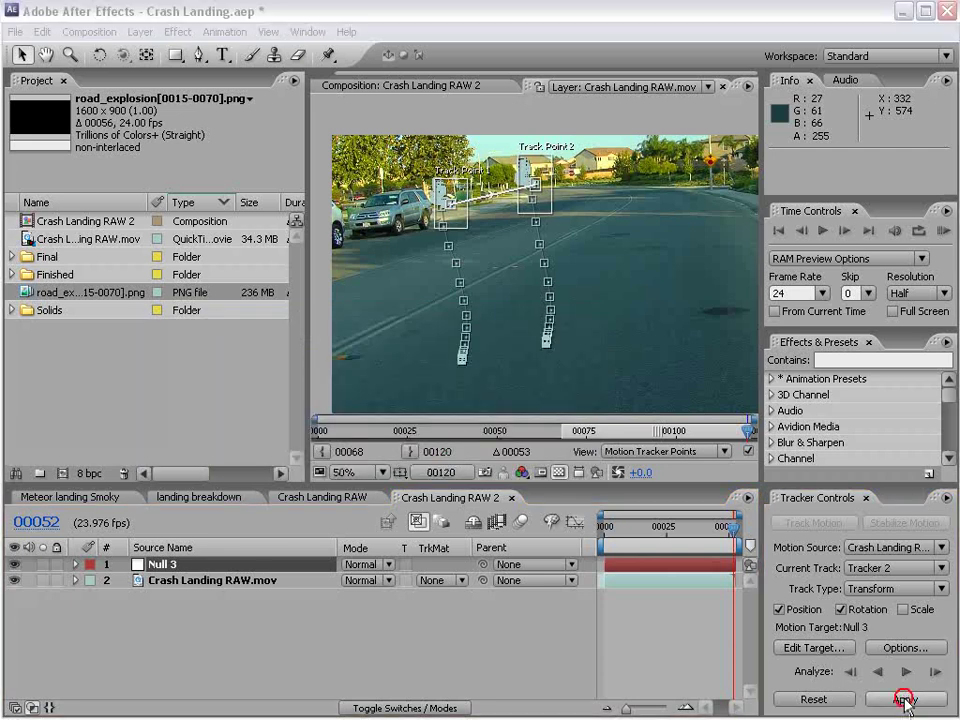
click(405, 388)
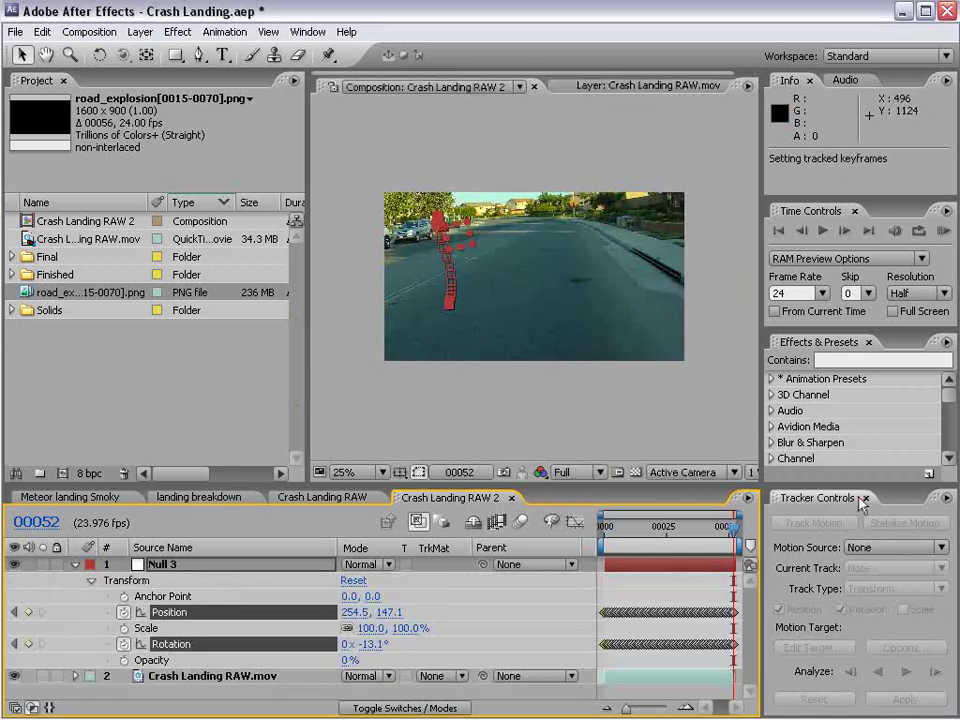
Step: Return to frame 0, then collapse and hide the tracked null layer in the Crash Landing RAW 2 composition
drag(928, 522, 603, 545)
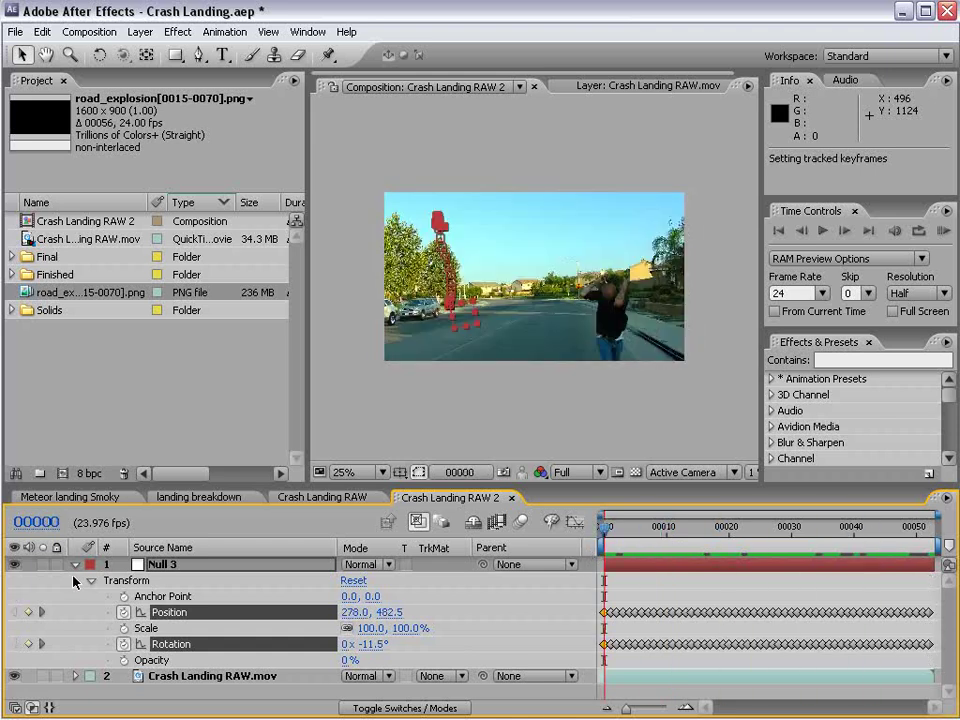
click(76, 564)
click(615, 681)
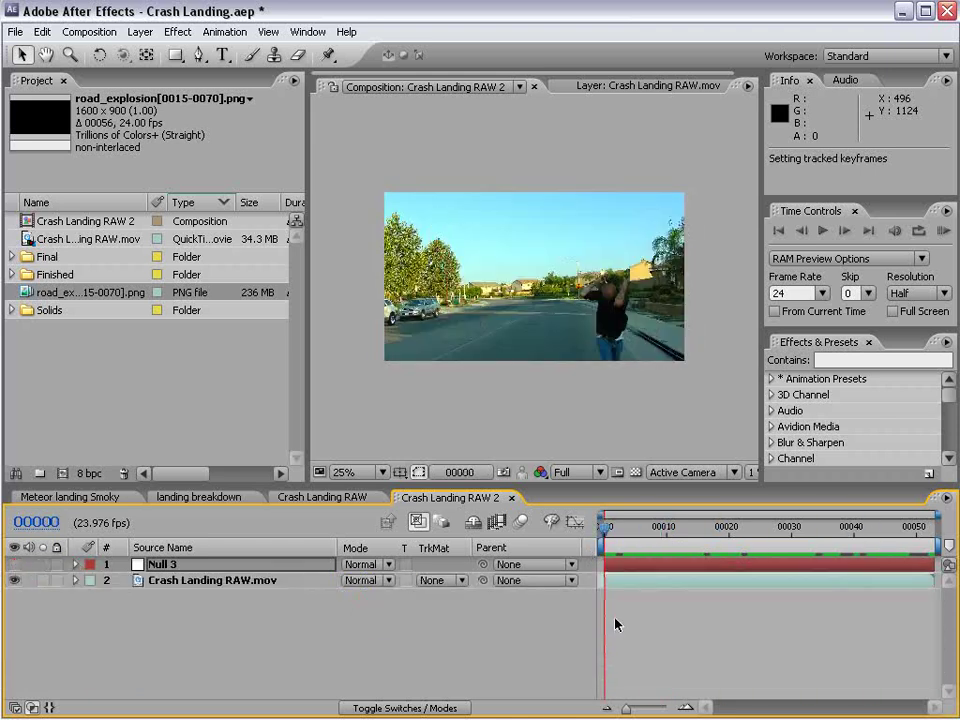
key(period)
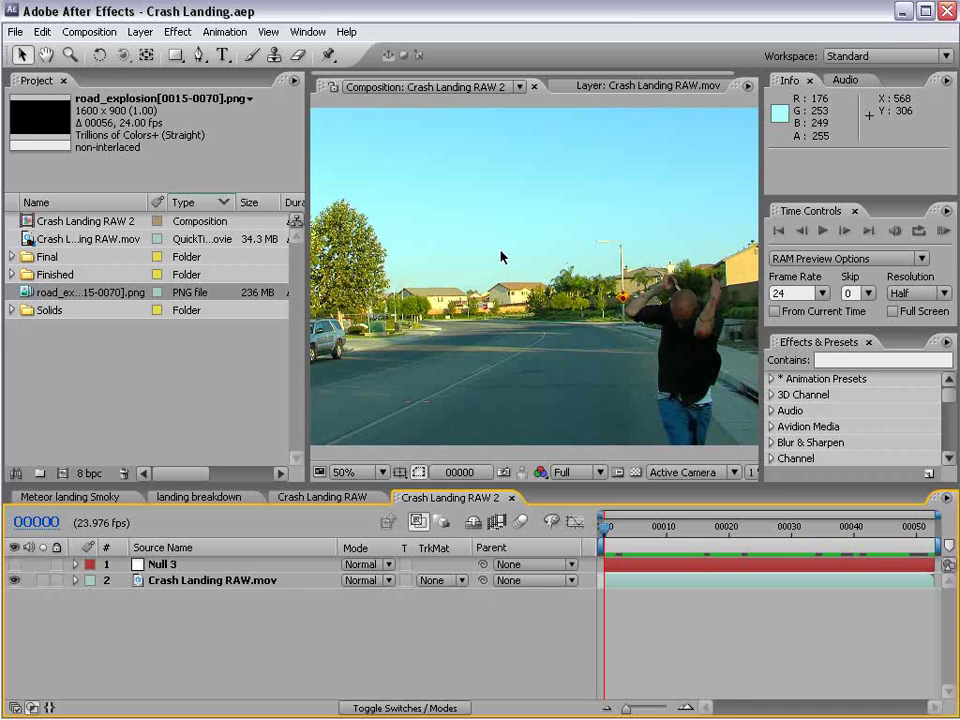
Step: Create a composition named Meteor at 1280 x 1200, 24 fps and 300 frames long
click(90, 31)
click(110, 52)
drag(370, 370, 362, 201)
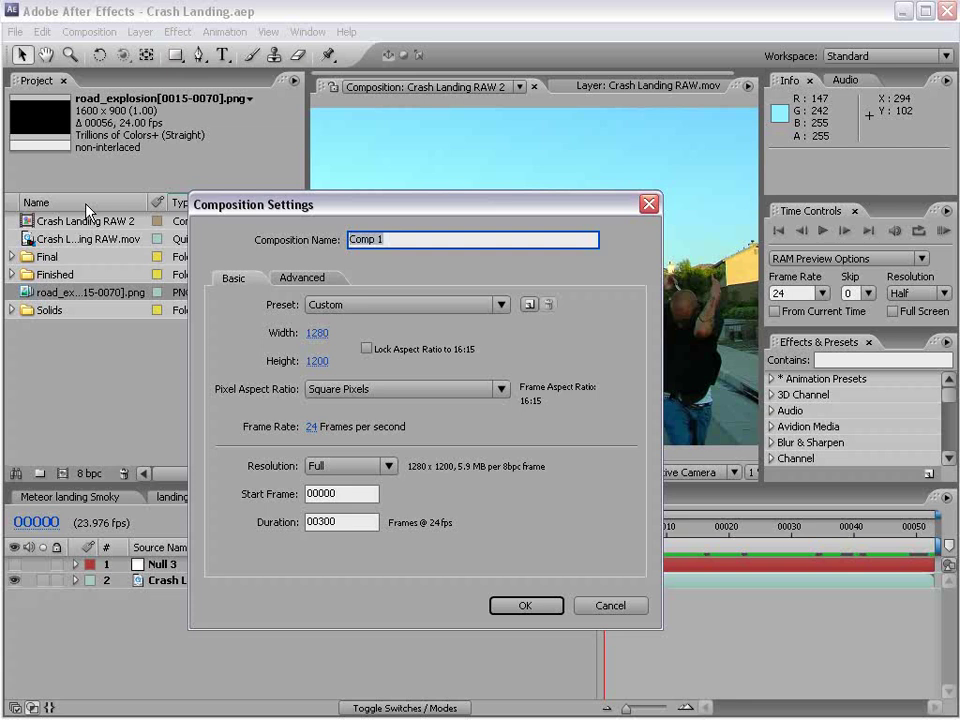
text(Meteor)
click(500, 600)
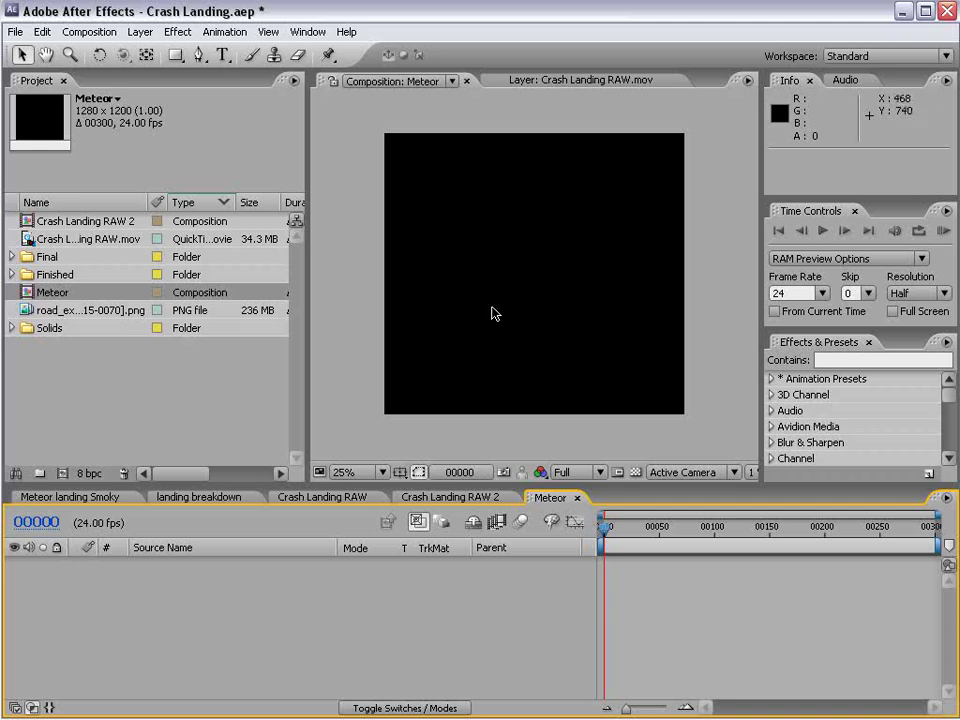
Step: Add a red solid named part at the composition size of 1280 x 1200 pixels
click(140, 32)
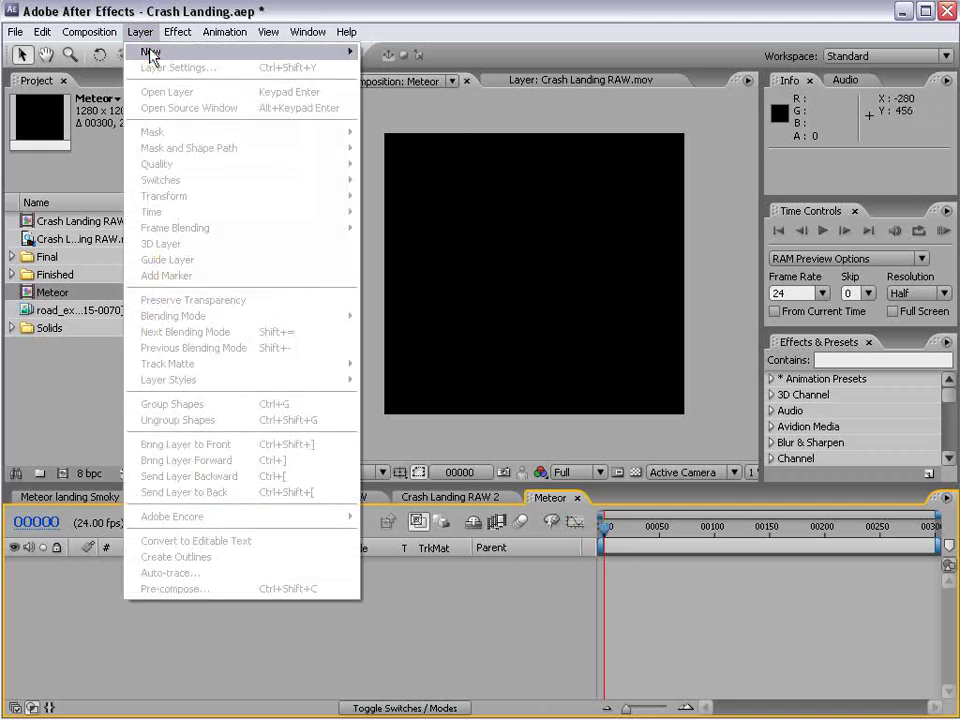
click(150, 51)
click(390, 68)
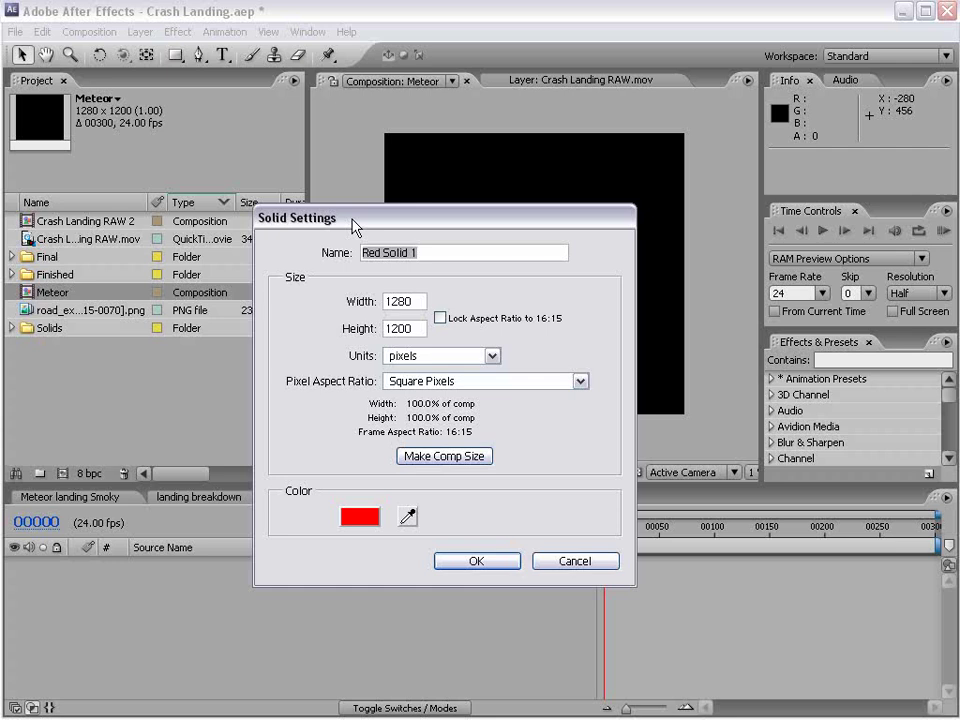
text(part)
key(Return)
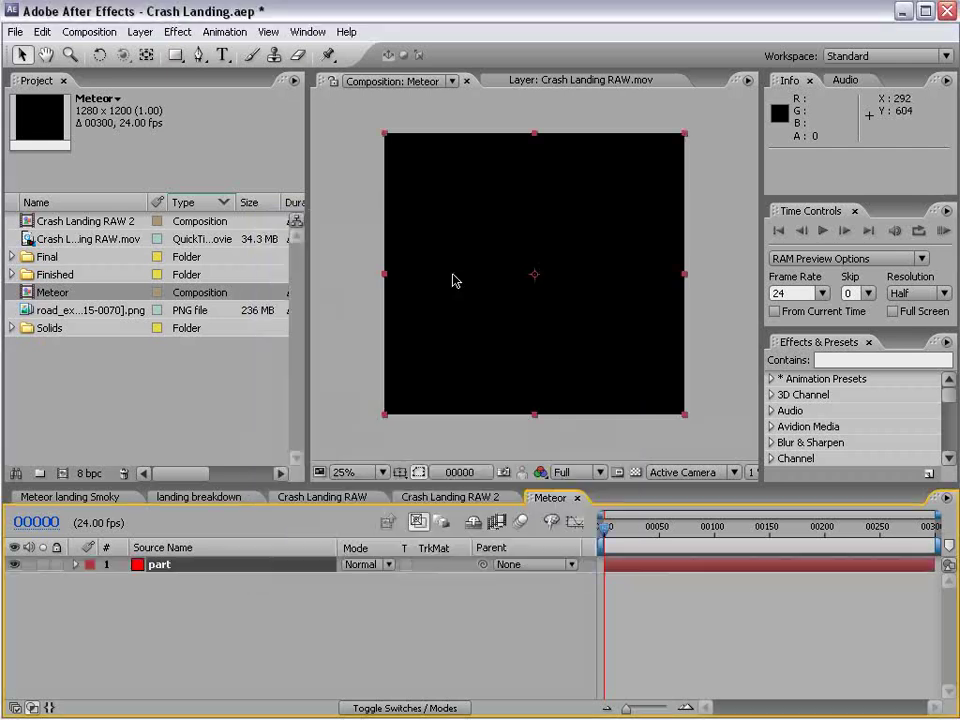
Step: Apply the Trapcode Particular effect to the part layer and view its particles at frame 66
click(178, 32)
mouse_move(204, 569)
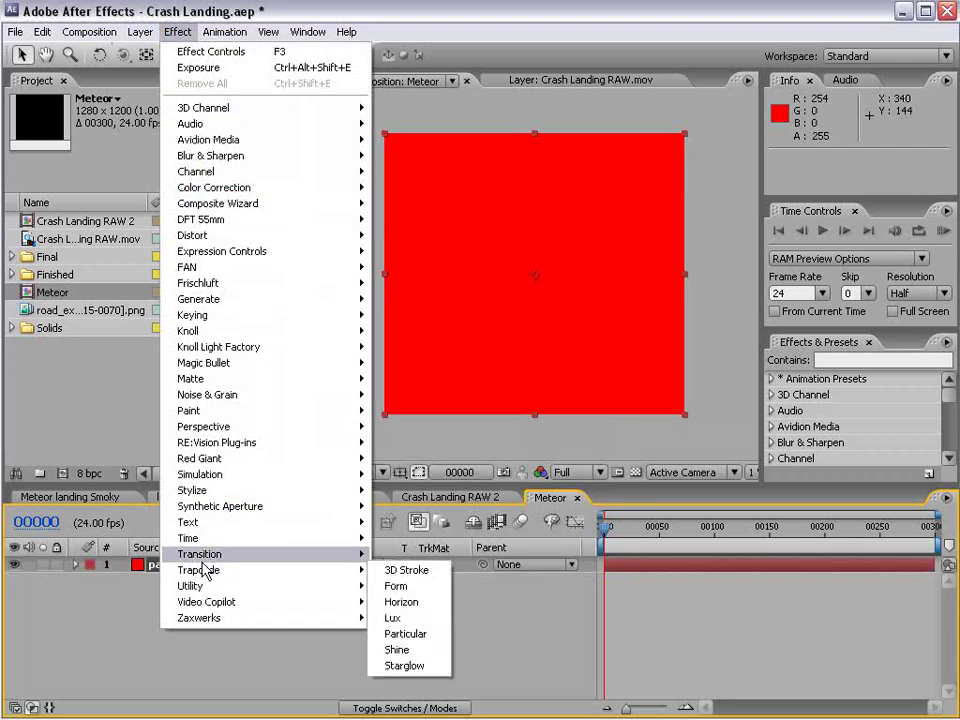
click(405, 635)
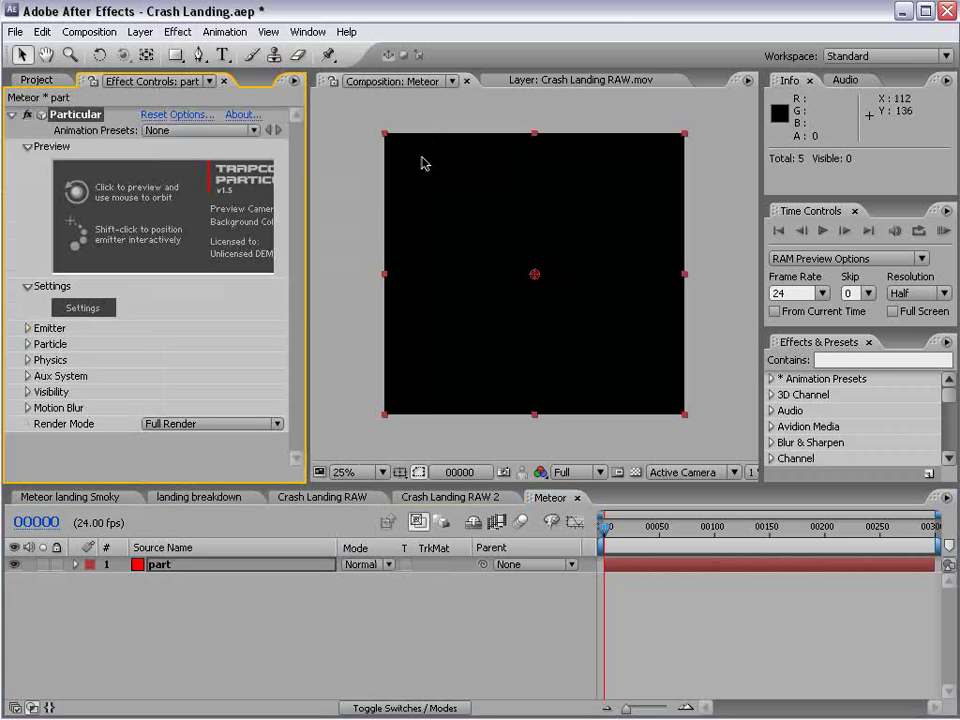
drag(657, 525, 677, 530)
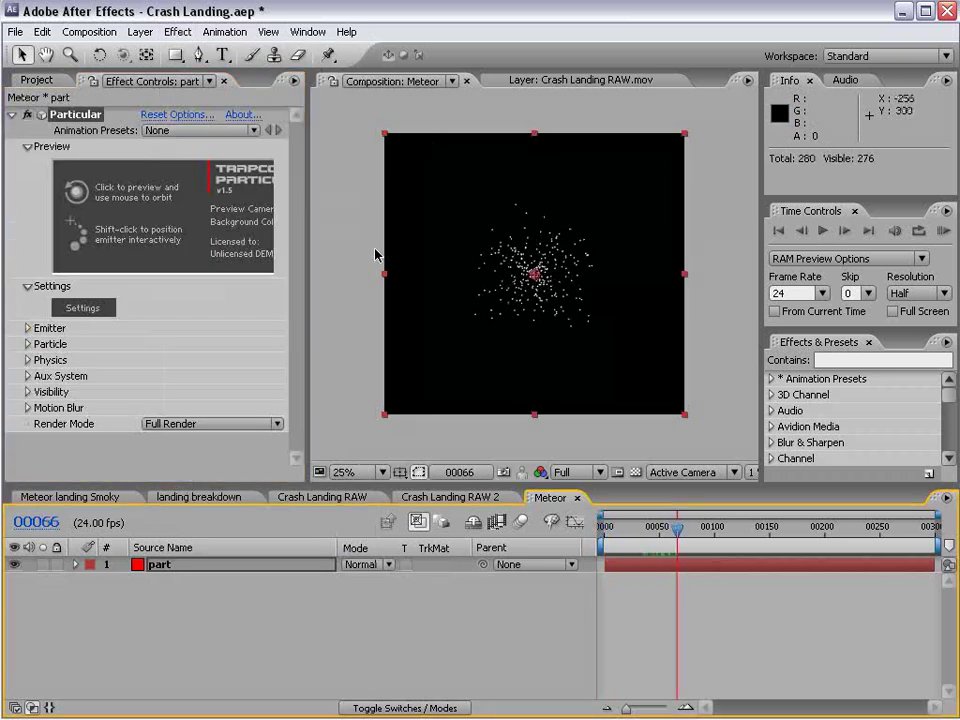
Step: Load the t_FireStarter animation preset for Particular and preview the fire trail back to frame 17
click(207, 131)
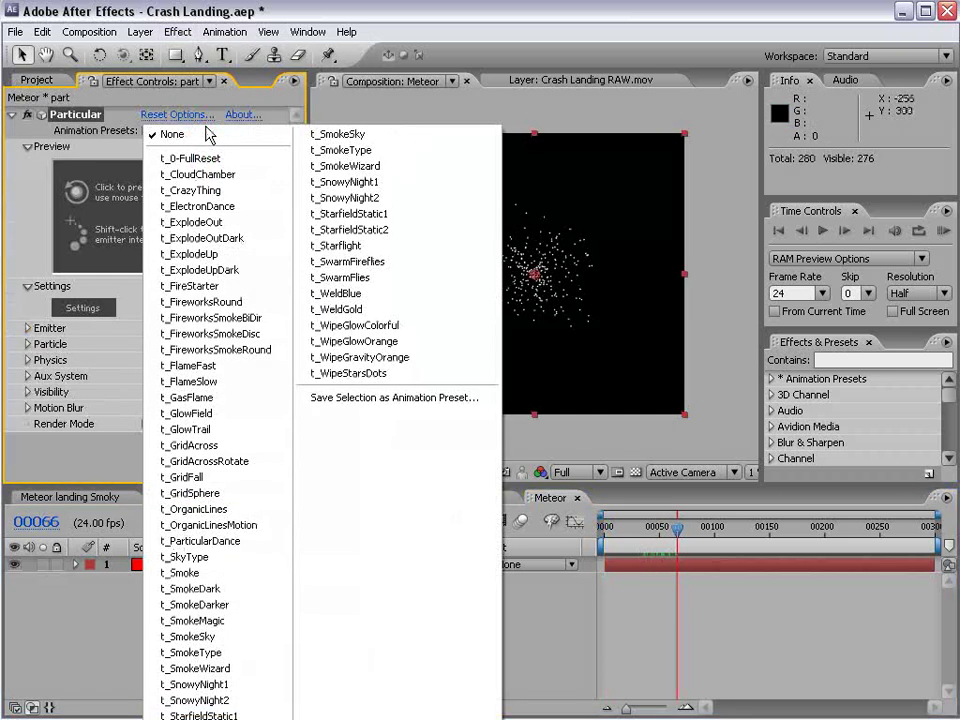
click(200, 289)
key(period)
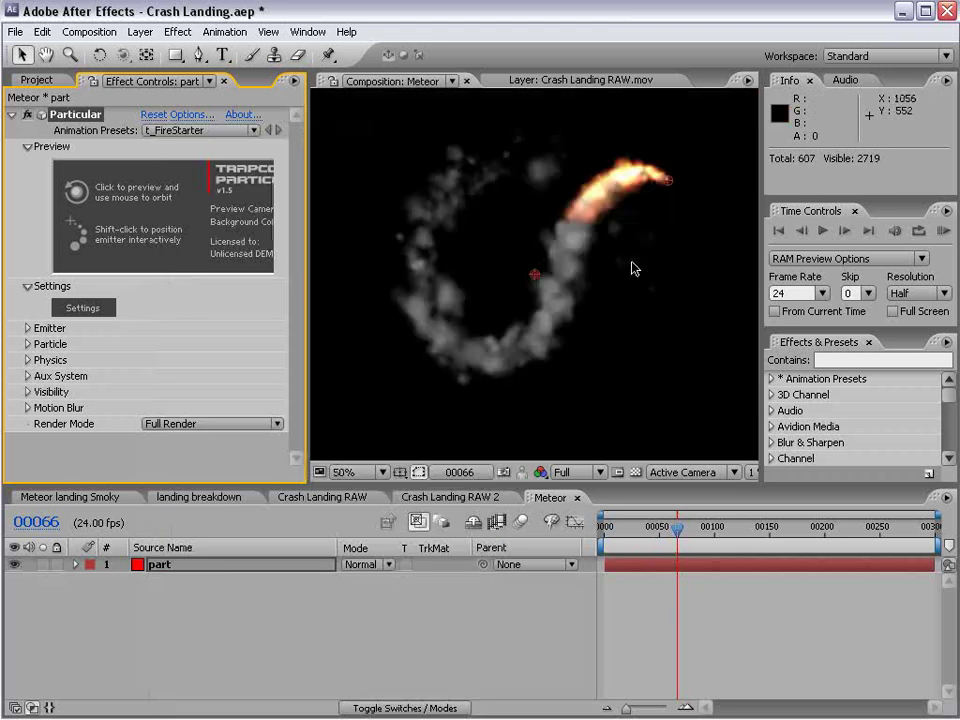
drag(678, 528, 622, 544)
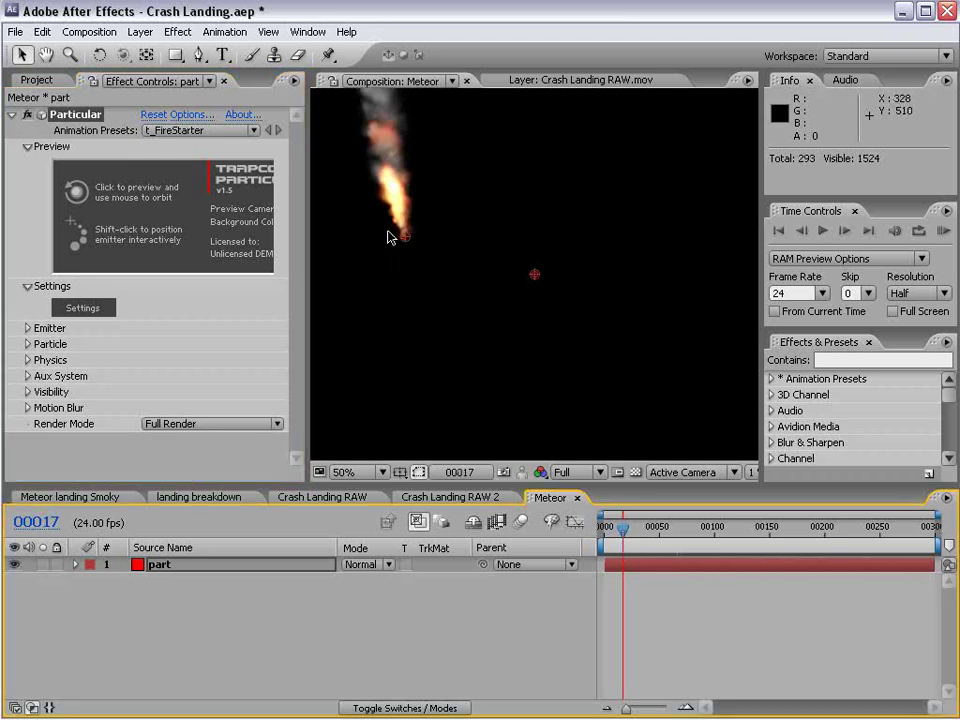
Step: Add a 3D null object to the Meteor composition and reveal its Position alongside Particular's expanded Emitter settings
click(140, 32)
mouse_move(150, 51)
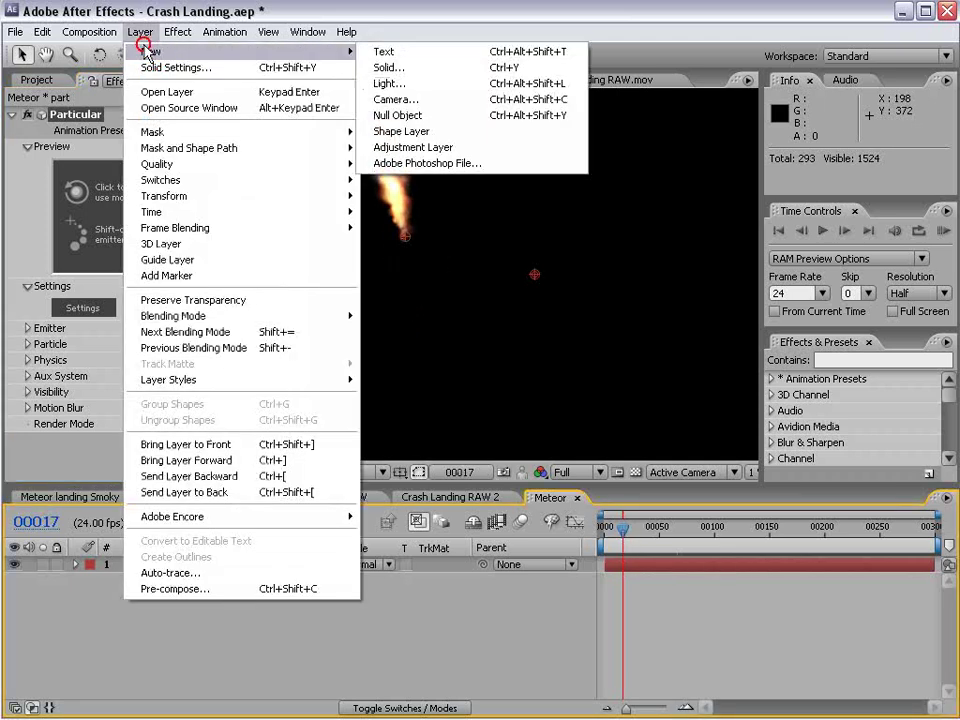
click(390, 117)
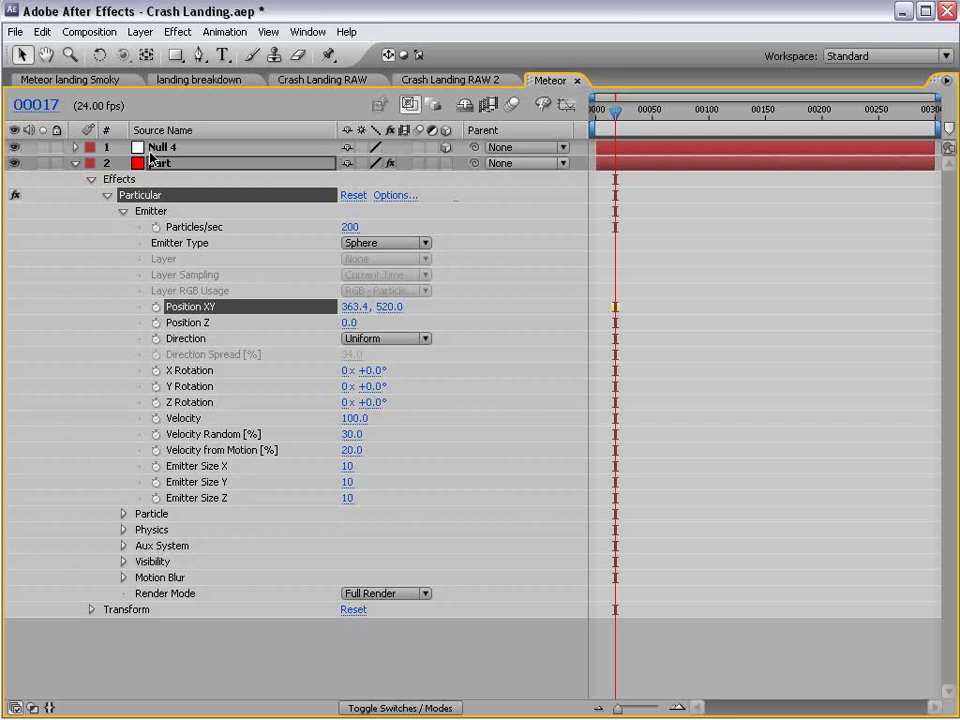
click(163, 149)
key(p)
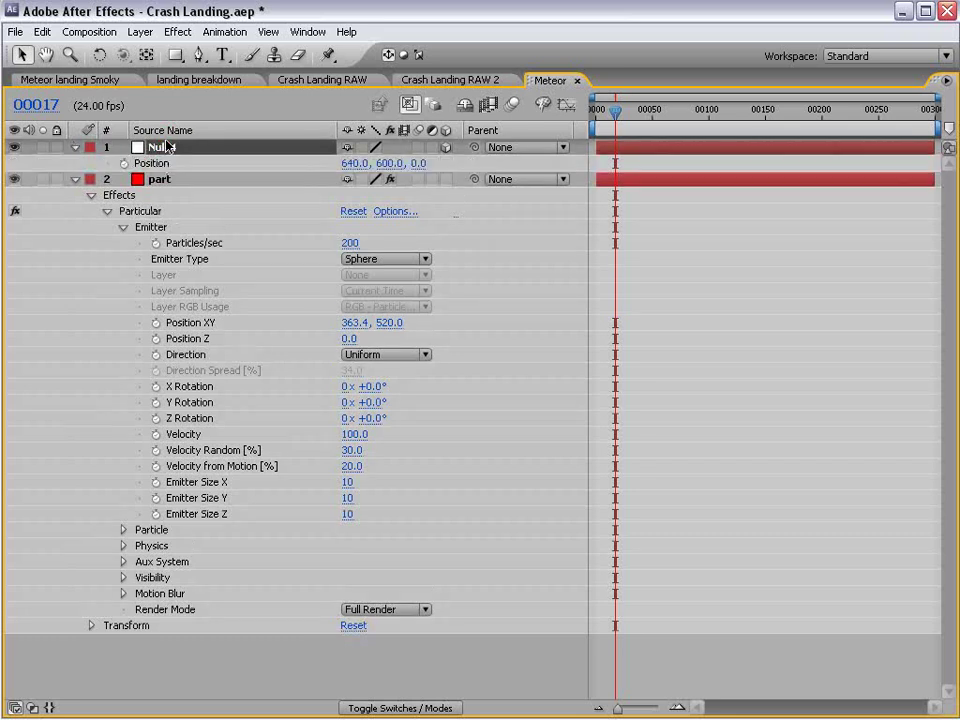
Step: Link the emitter's Position XY to the null's Position and its Position Z to the null's Z position with expressions
alt+click(155, 324)
drag(395, 338, 171, 163)
click(564, 437)
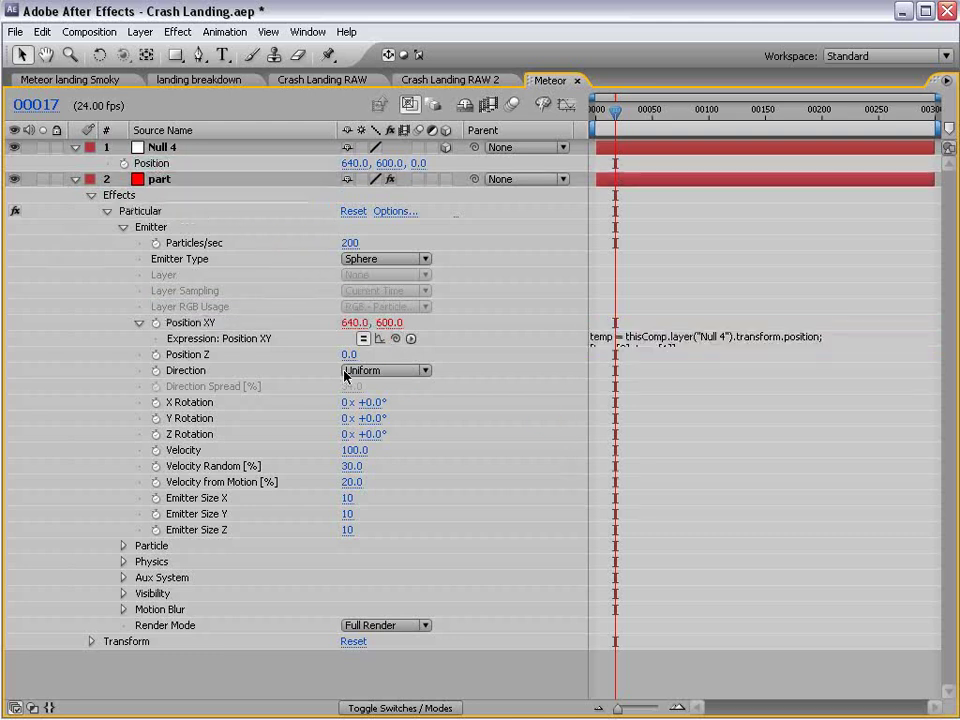
alt+click(156, 355)
drag(395, 370, 420, 163)
click(686, 426)
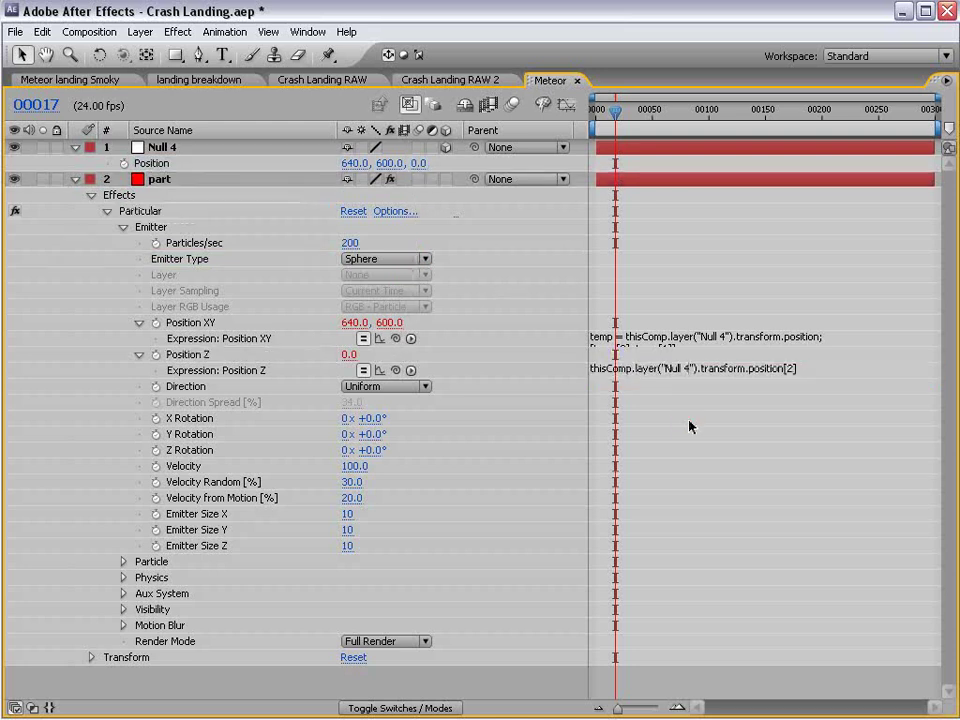
Step: Test the emitter link by moving the null up and left in the composition, then undo the move
key(grave)
drag(557, 306, 489, 255)
key(ctrl+z)
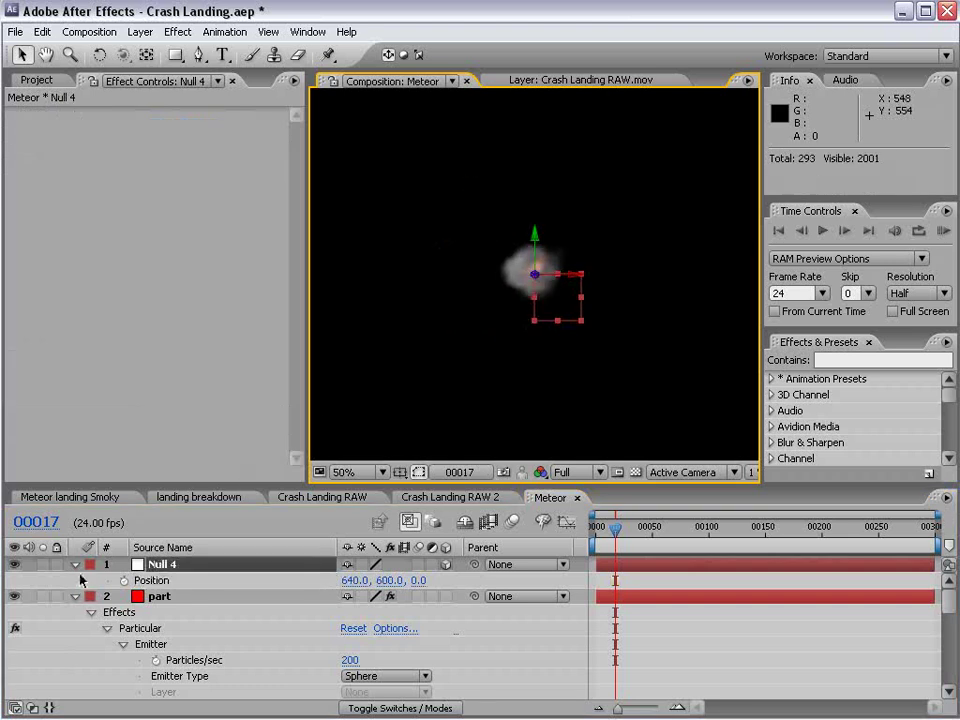
Step: Move the null to about 672, 952, 0, keyframe its Position and place that keyframe at about frame 19
click(74, 564)
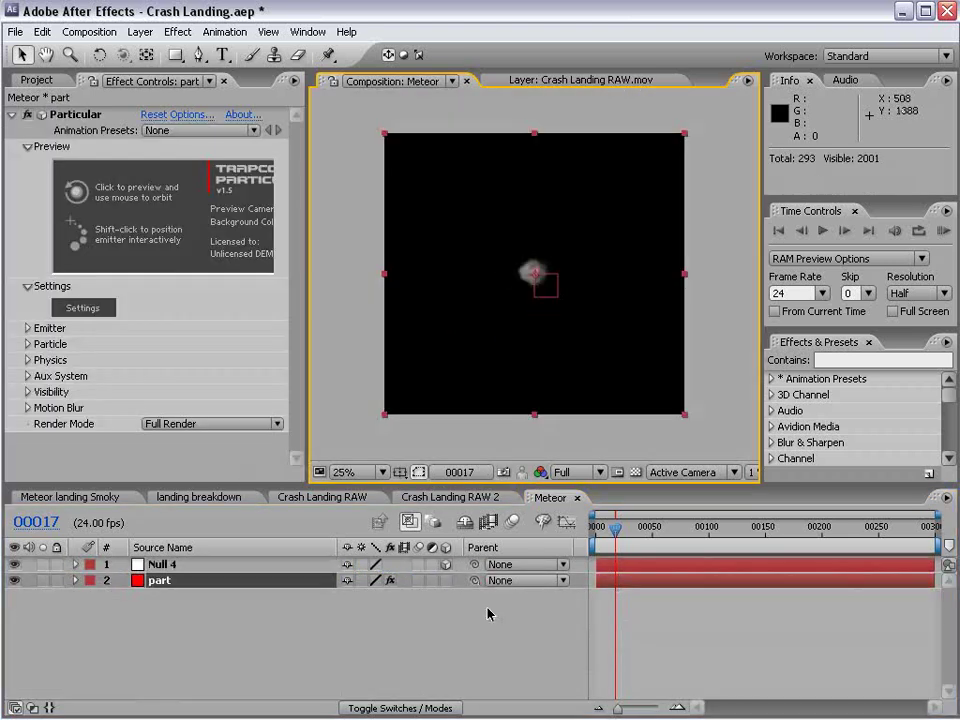
click(163, 570)
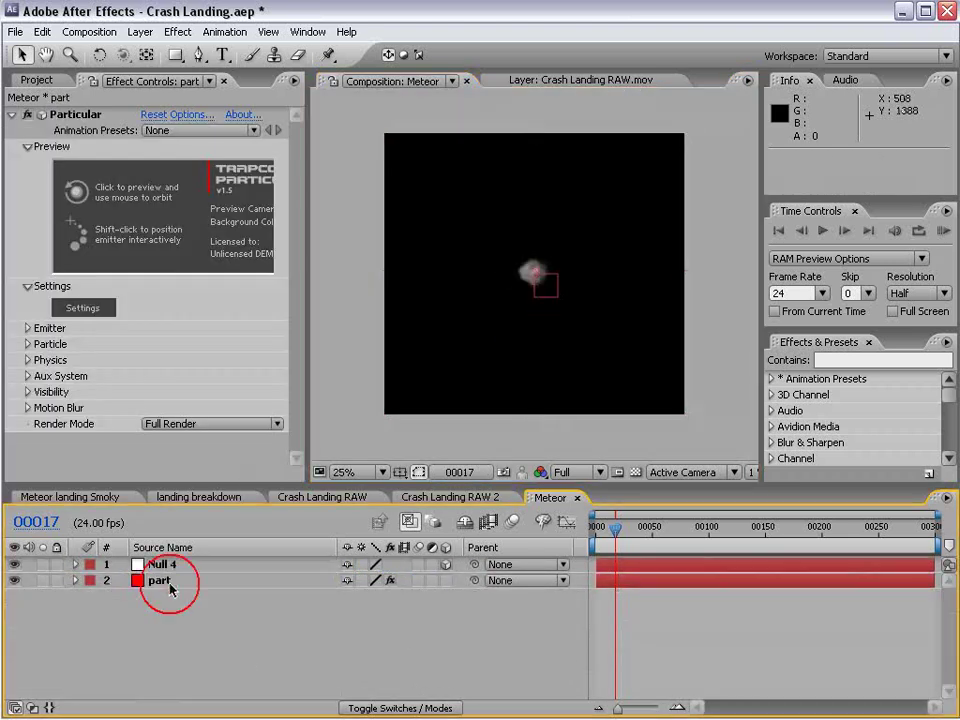
key(p)
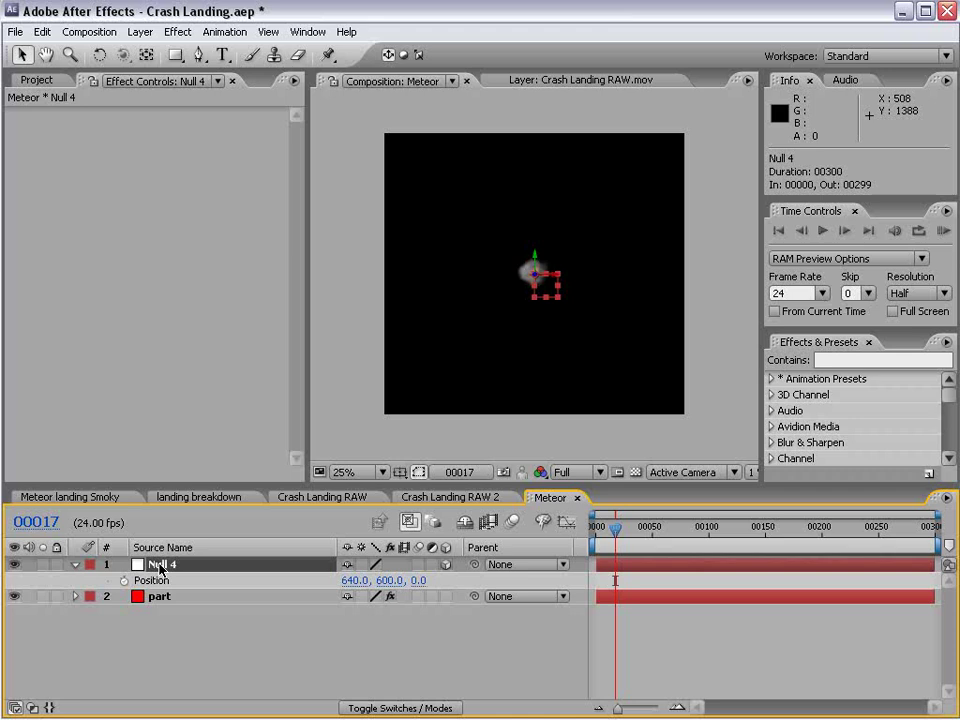
drag(619, 533, 605, 530)
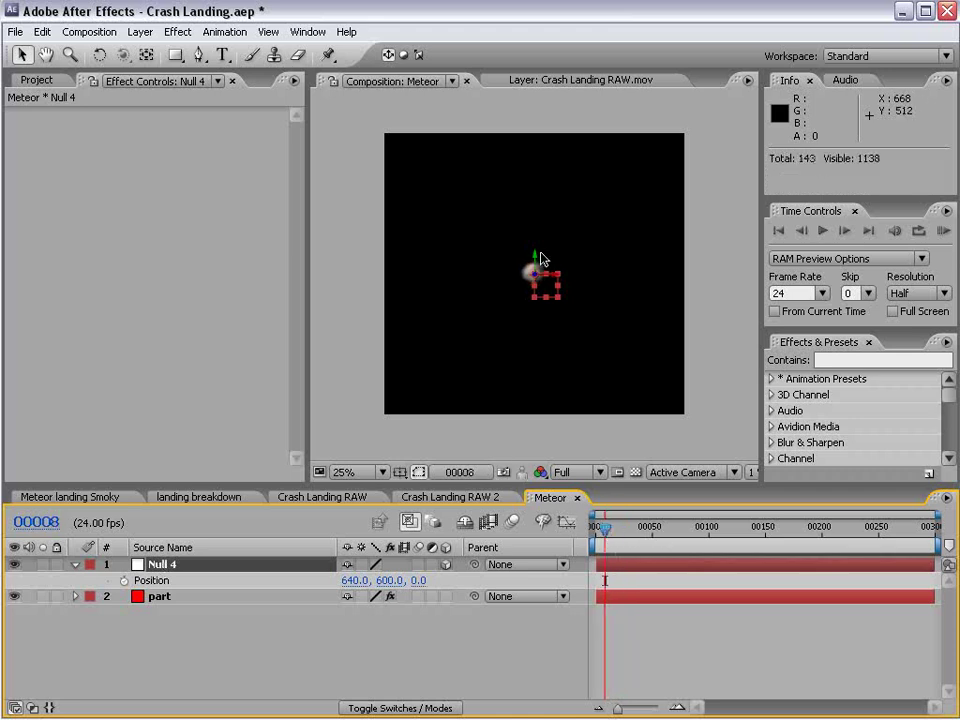
drag(549, 292, 557, 382)
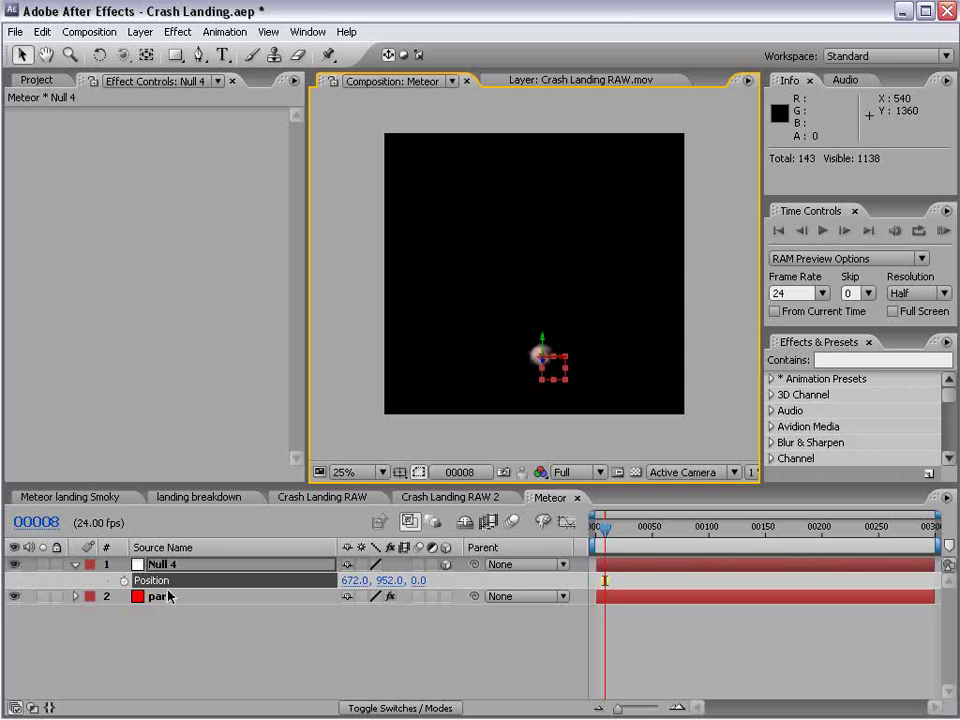
click(124, 581)
drag(603, 581, 616, 582)
Step: At frame 0, raise the null to about 672, 100, 0 and preview the falling fire trail to frame 19
click(597, 528)
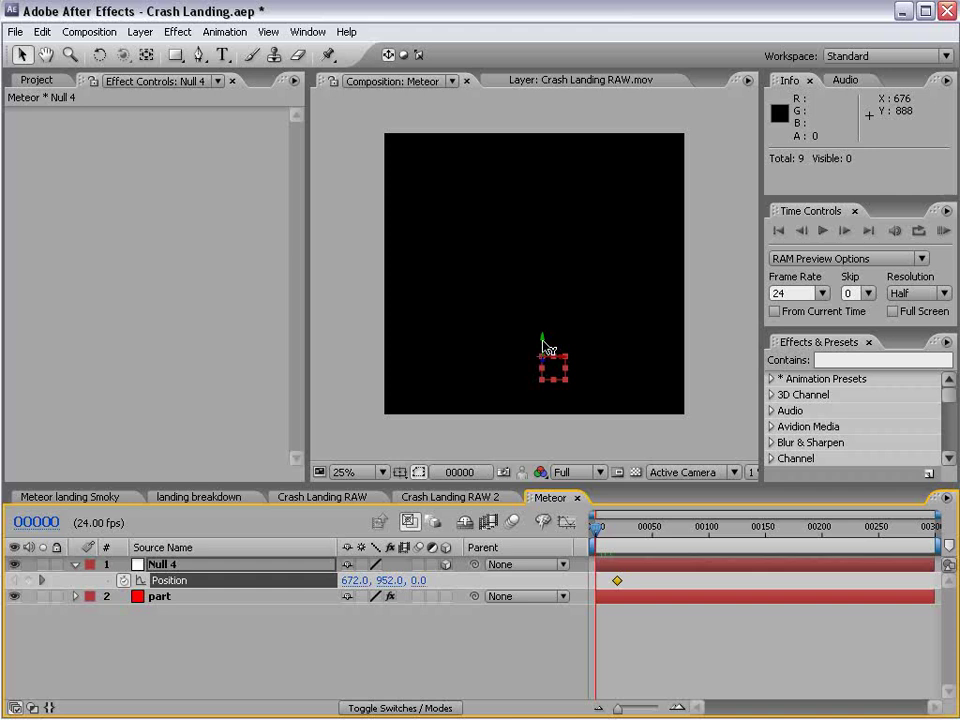
drag(541, 342, 499, 146)
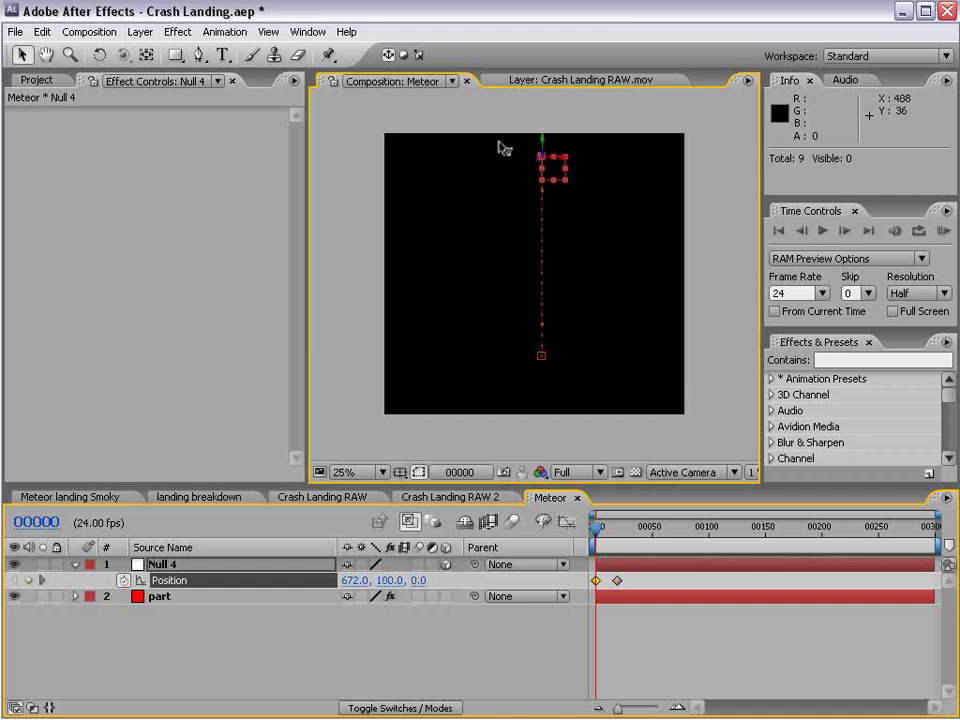
drag(598, 540, 618, 524)
key(grave)
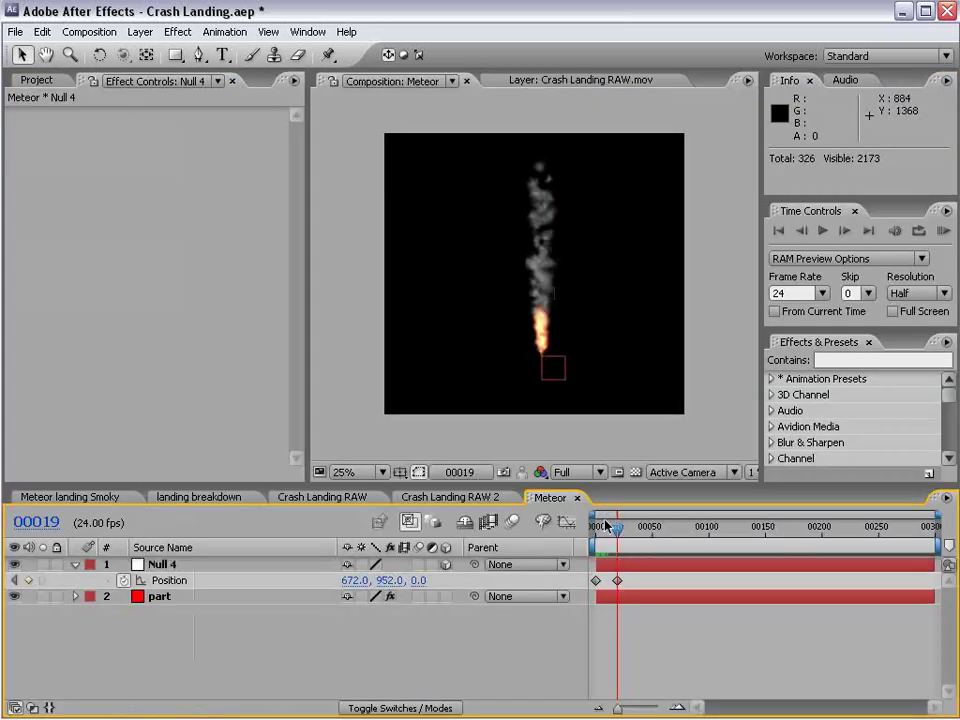
Step: At frame 0, push the null far back in depth by setting its Position to about -208, -320, 6880
drag(605, 527, 593, 530)
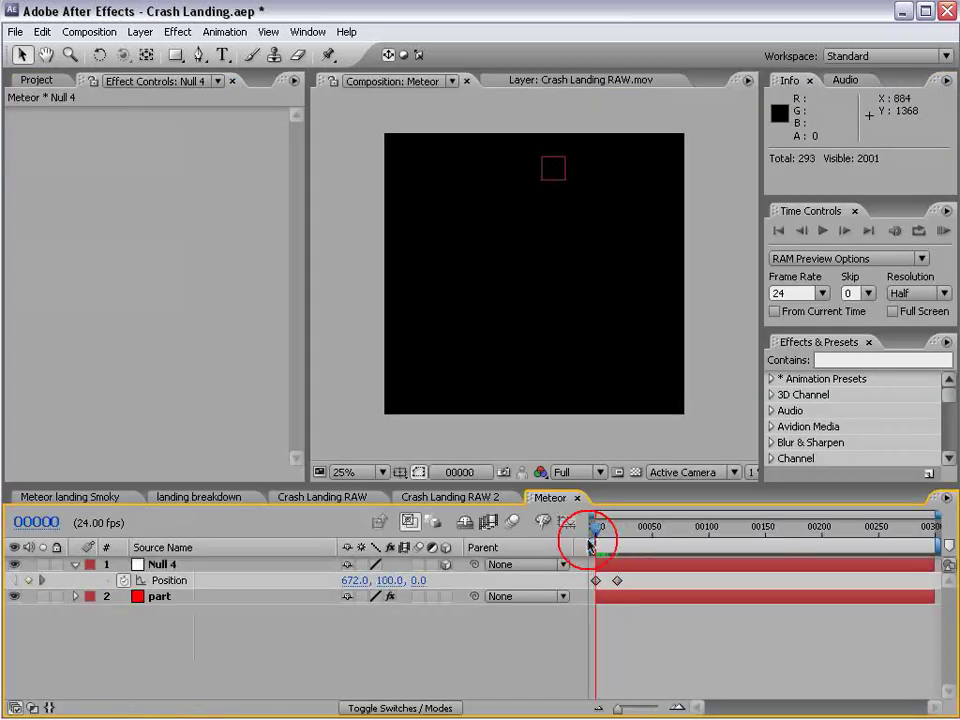
click(607, 563)
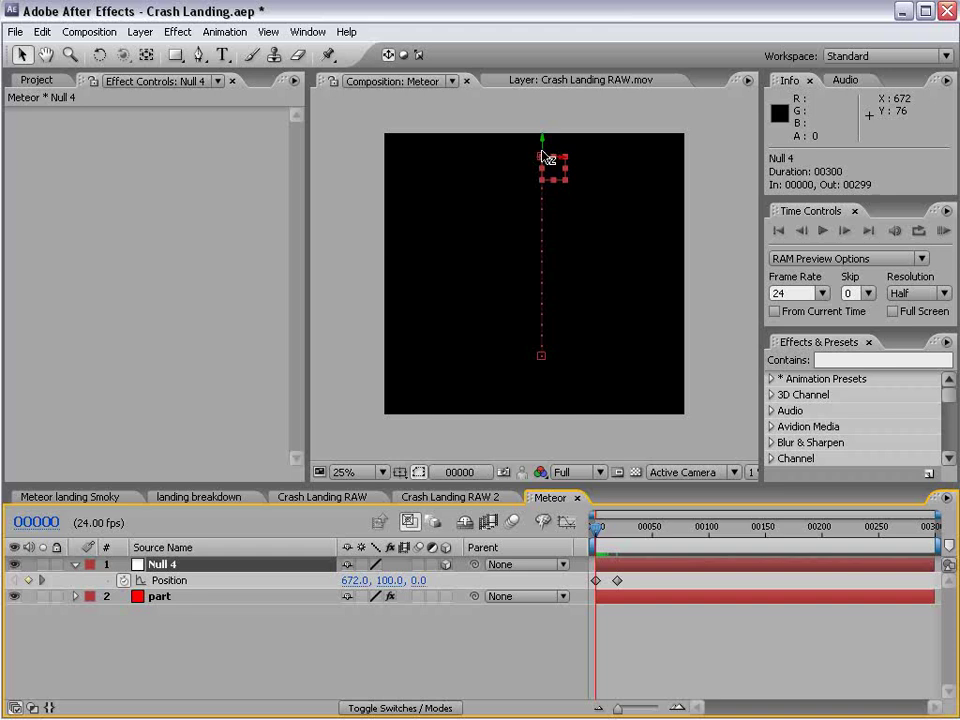
drag(545, 157, 499, 317)
mouse_move(540, 238)
mouse_down()
mouse_move(534, 39)
mouse_move(538, 218)
mouse_move(491, 251)
mouse_move(257, 268)
mouse_move(505, 253)
mouse_move(450, 251)
mouse_move(591, 218)
mouse_move(506, 238)
mouse_move(537, 223)
mouse_up()
click(672, 643)
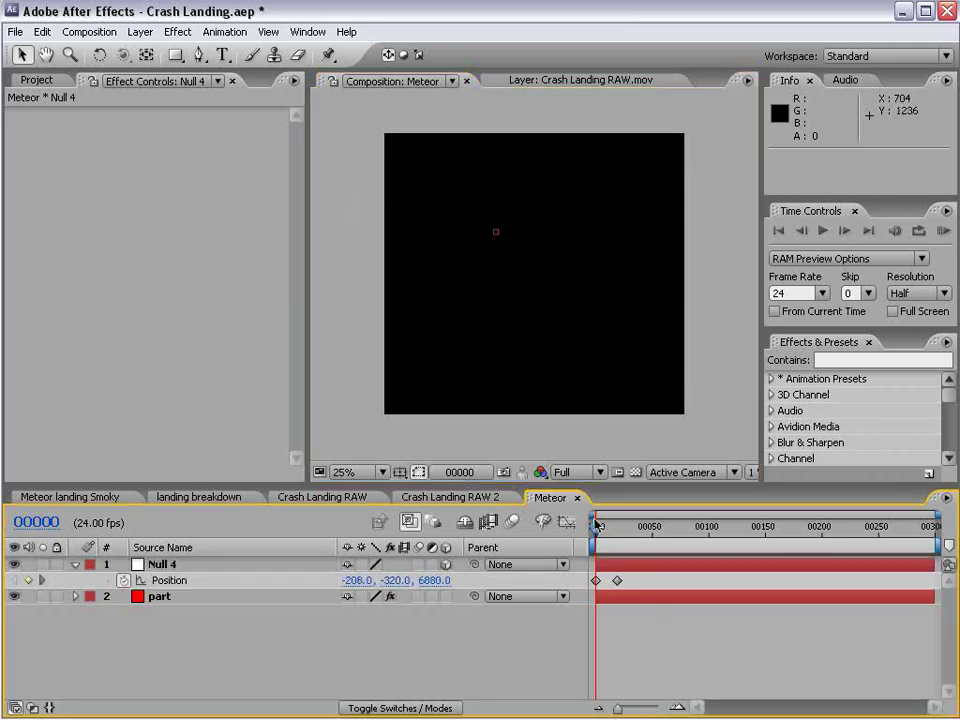
drag(596, 526, 620, 522)
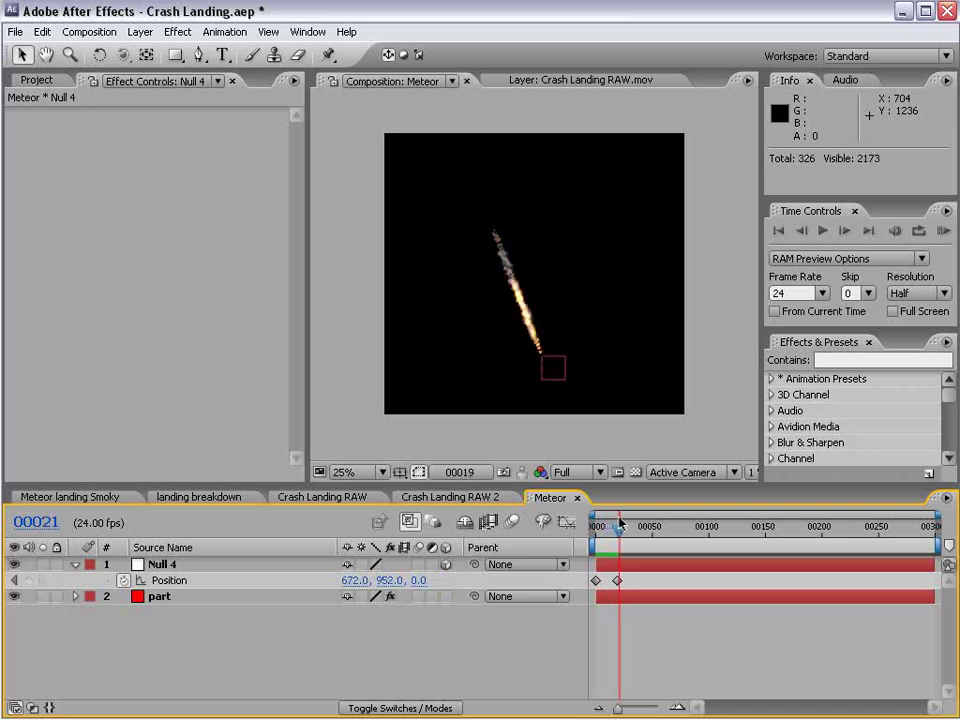
click(562, 358)
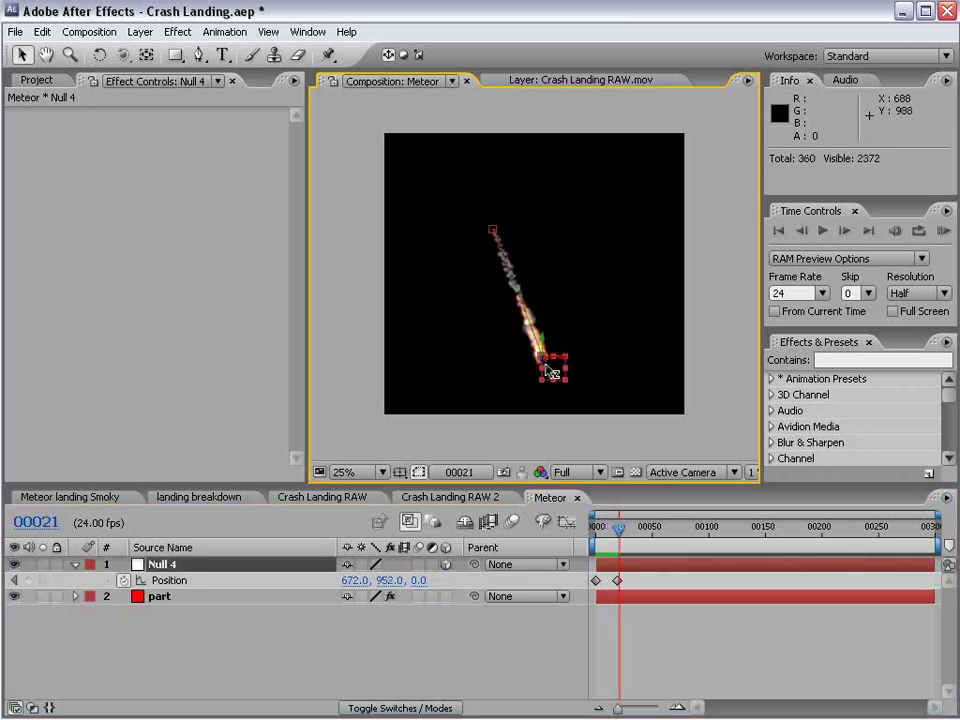
drag(551, 372, 549, 413)
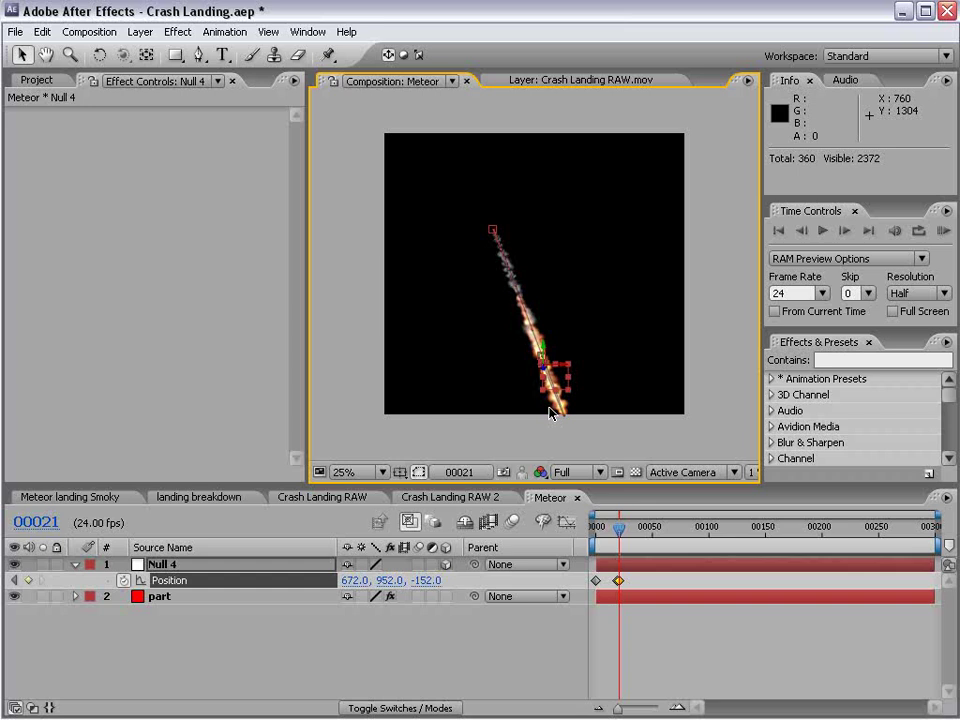
key(ctrl+z)
Step: At frame 19, pull the null forward and upward by setting its Position to about 629.5, 795.5, -665.8
key(=)
key(=)
key(space)
drag(626, 600, 808, 600)
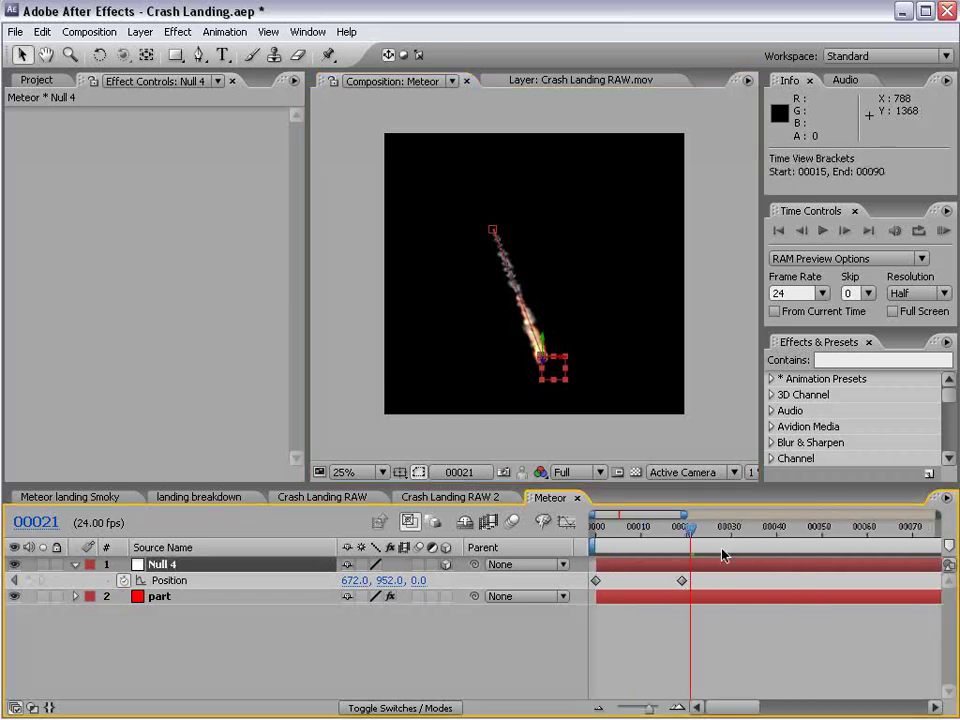
drag(716, 529, 681, 530)
key(space)
drag(539, 374, 549, 261)
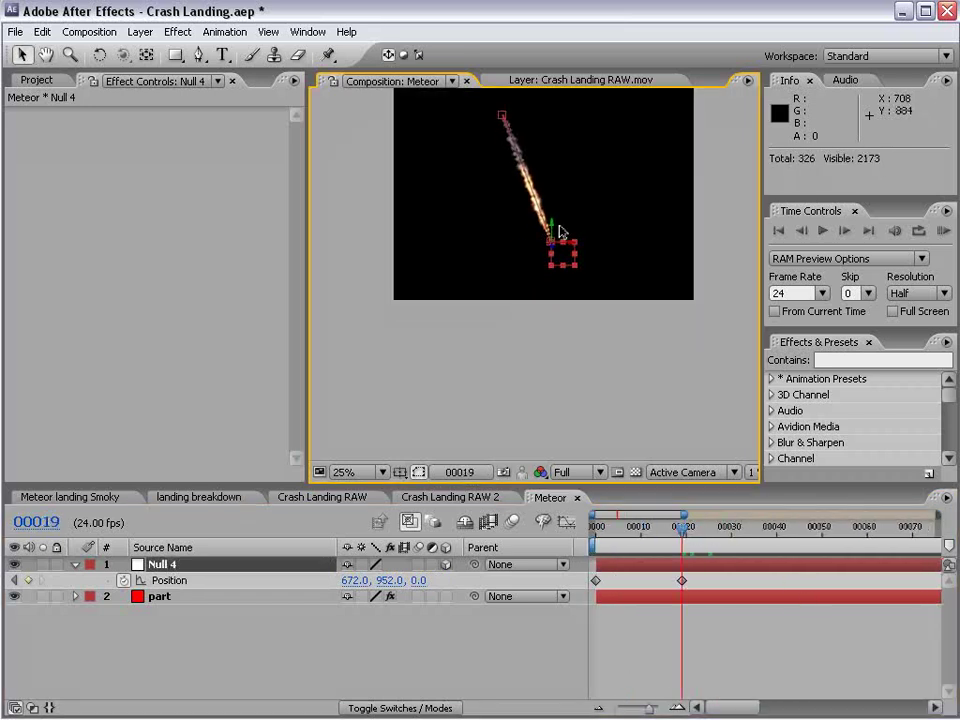
scroll(560, 232, up, 2)
drag(570, 204, 602, 328)
drag(574, 386, 642, 700)
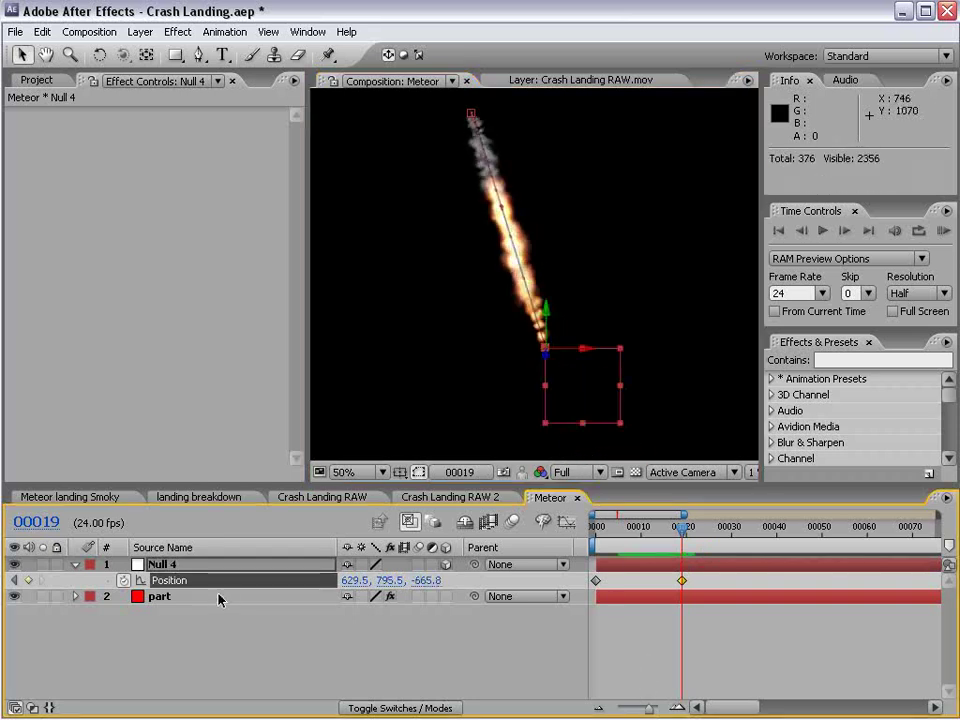
Step: Reveal the Particular effect's Emitter properties for the part layer in an enlarged timeline
click(156, 599)
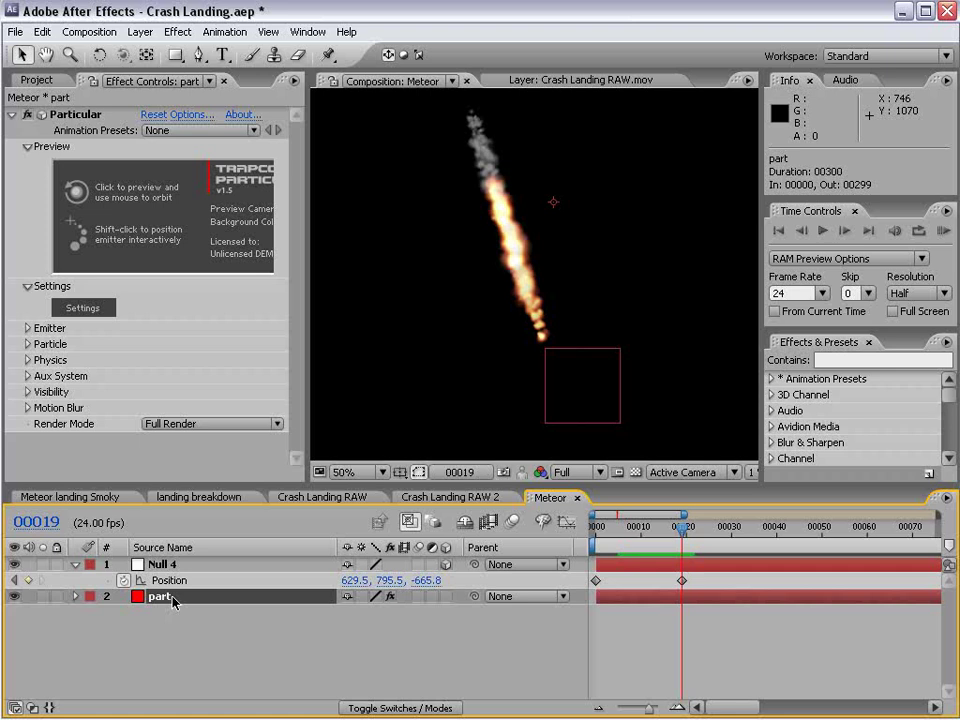
key(e)
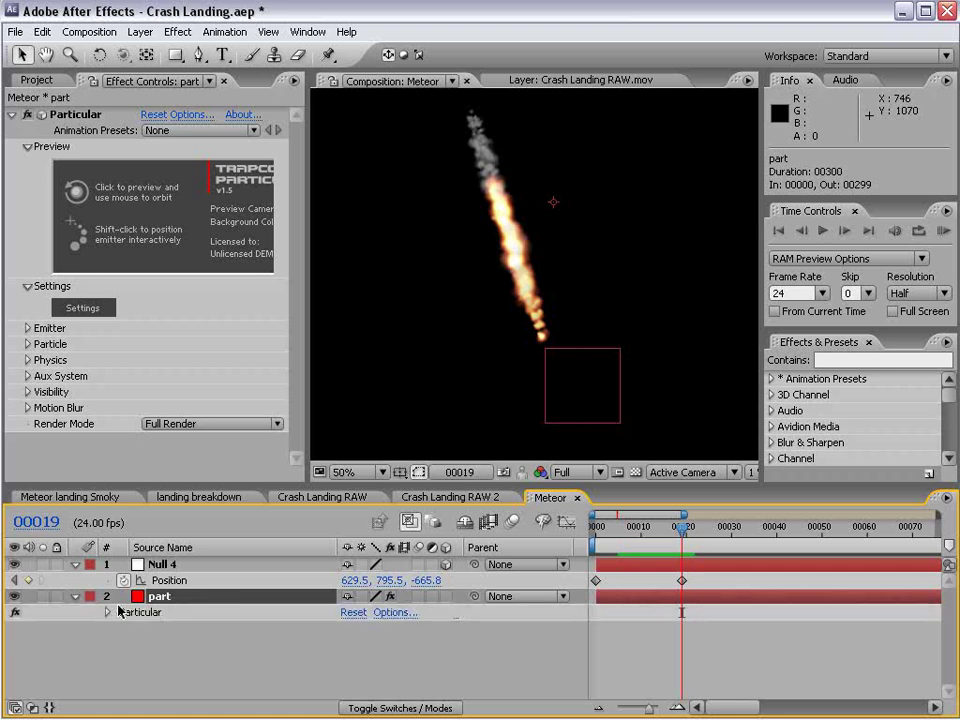
click(107, 612)
scroll(101, 611, down, 1)
drag(201, 490, 205, 392)
click(122, 531)
scroll(311, 589, up, 2)
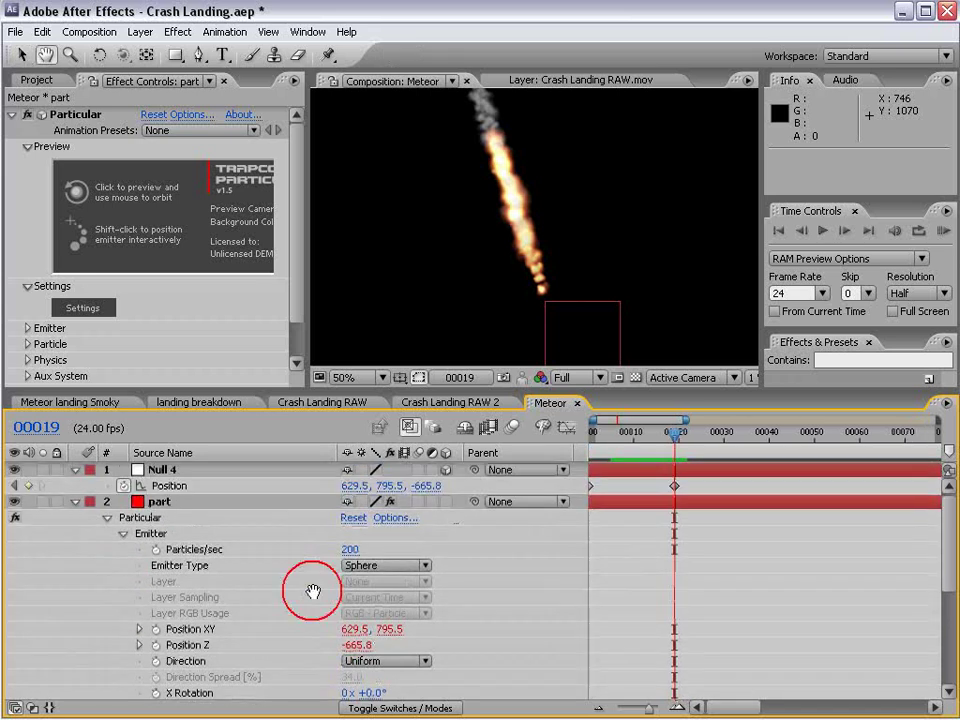
Step: Keyframe the emitter's Particles/sec at 200 on frame 20 and at 0 on frame 21, then scrub across the cutoff
click(155, 549)
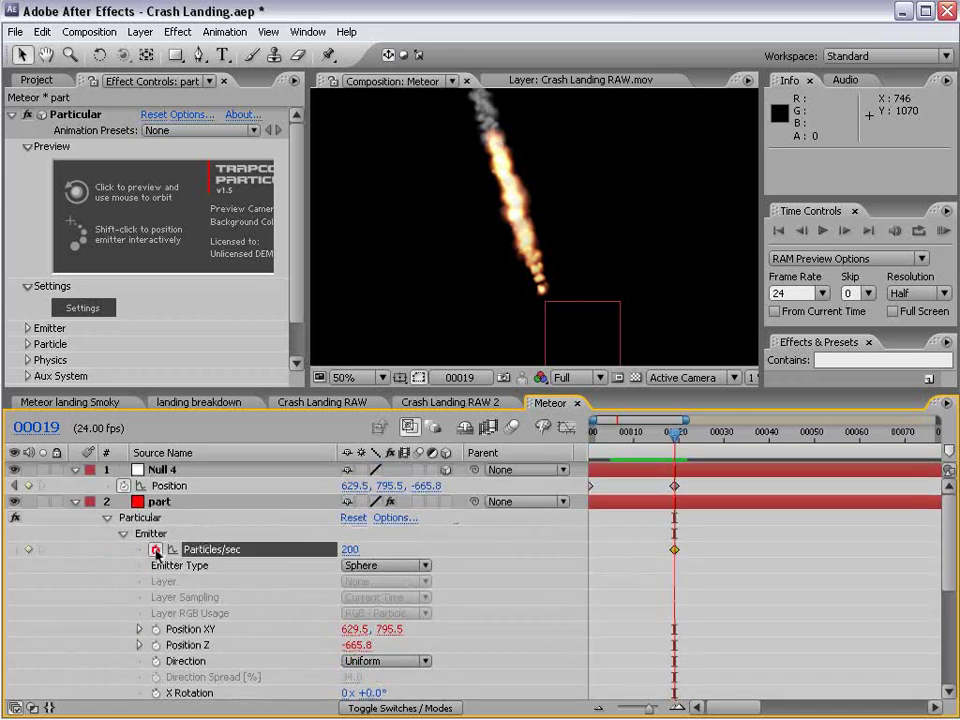
click(155, 549)
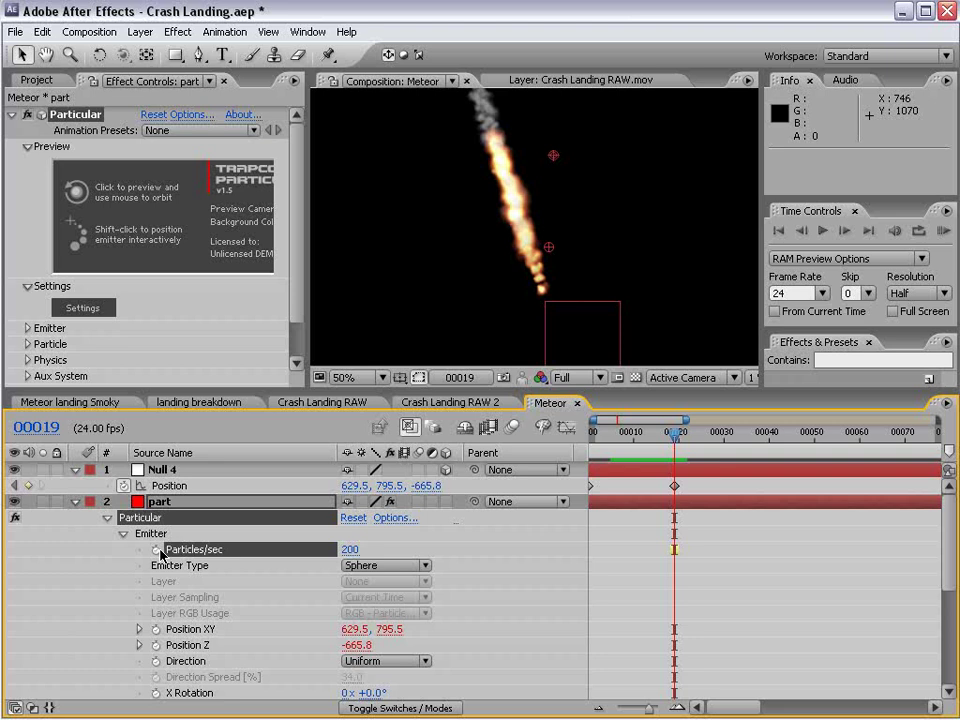
key(Page_Down)
click(155, 549)
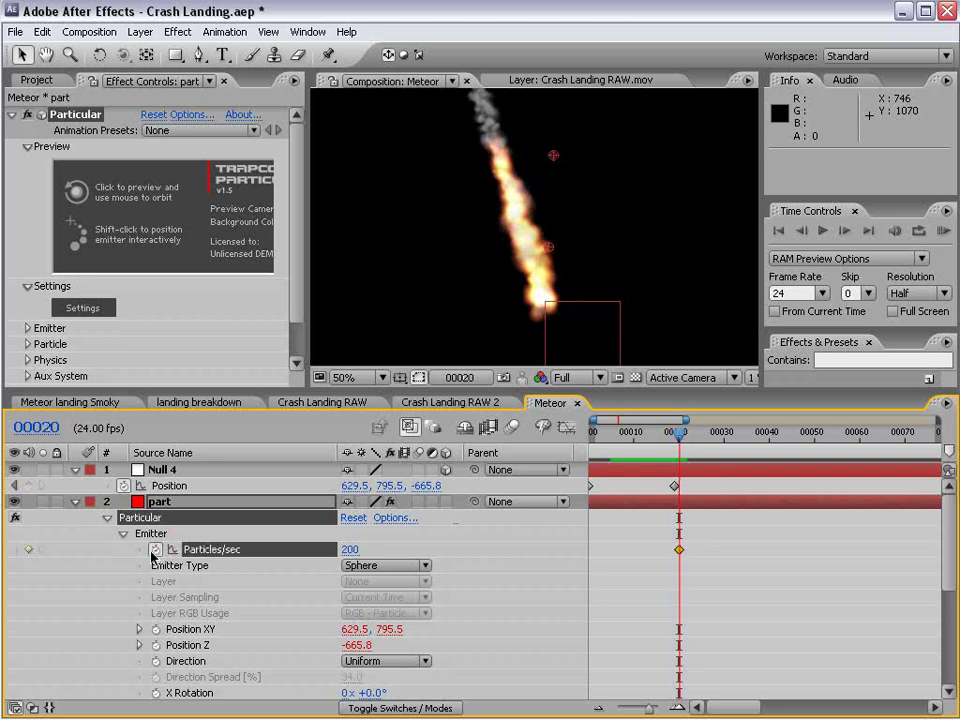
key(Page_Down)
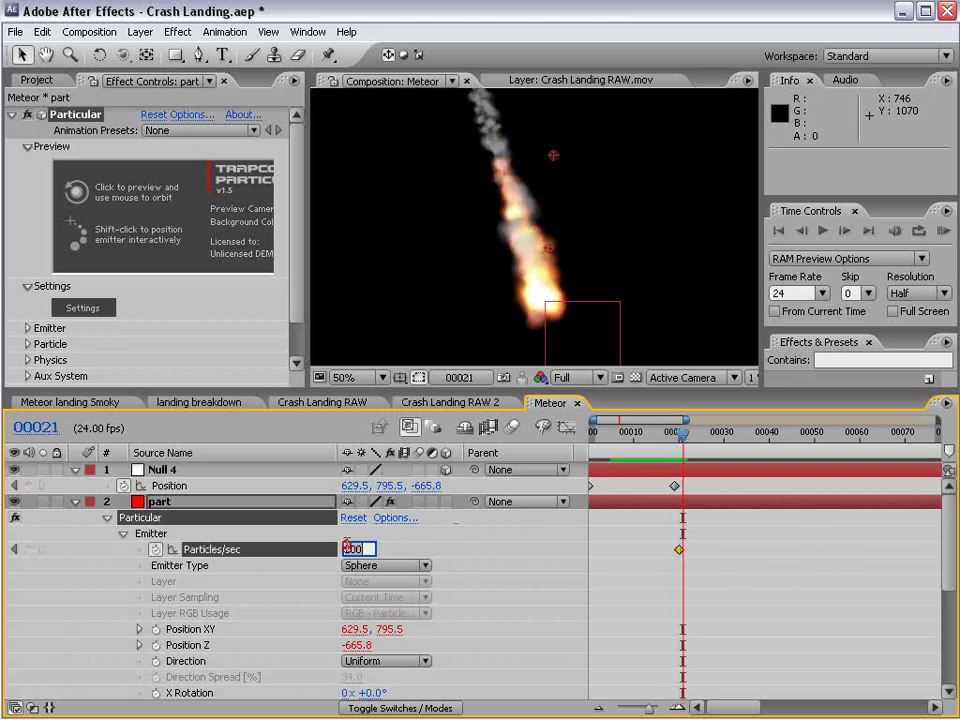
text(0)
key(Return)
drag(657, 452, 687, 460)
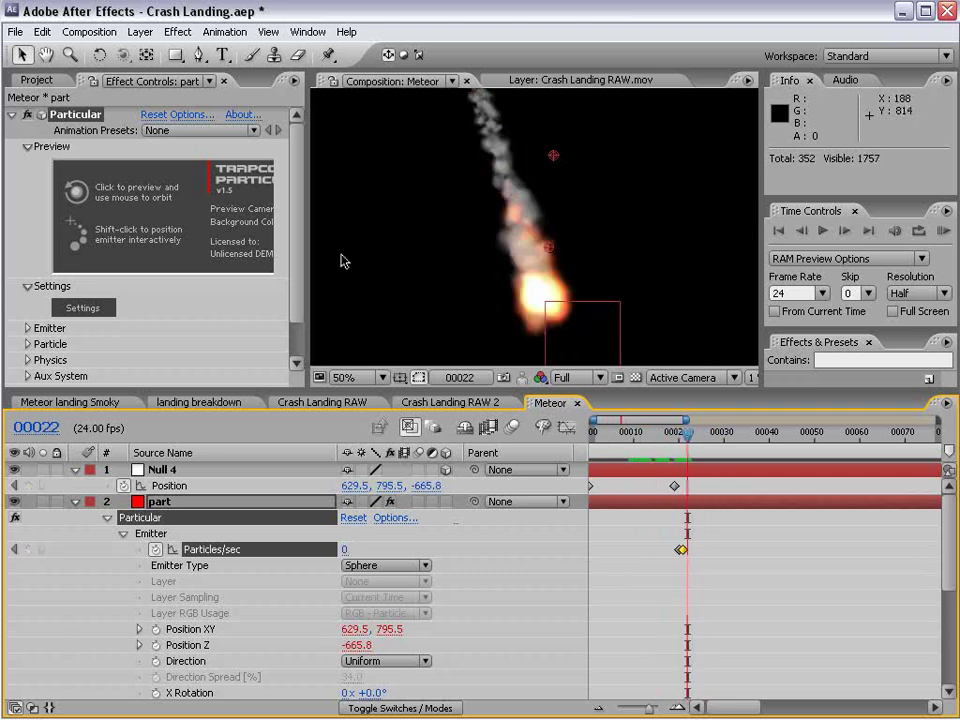
Step: Set the emitter's Velocity Random and Velocity from Motion to 2.0 each and scrub through the trail
scroll(250, 260, down, 2)
click(28, 283)
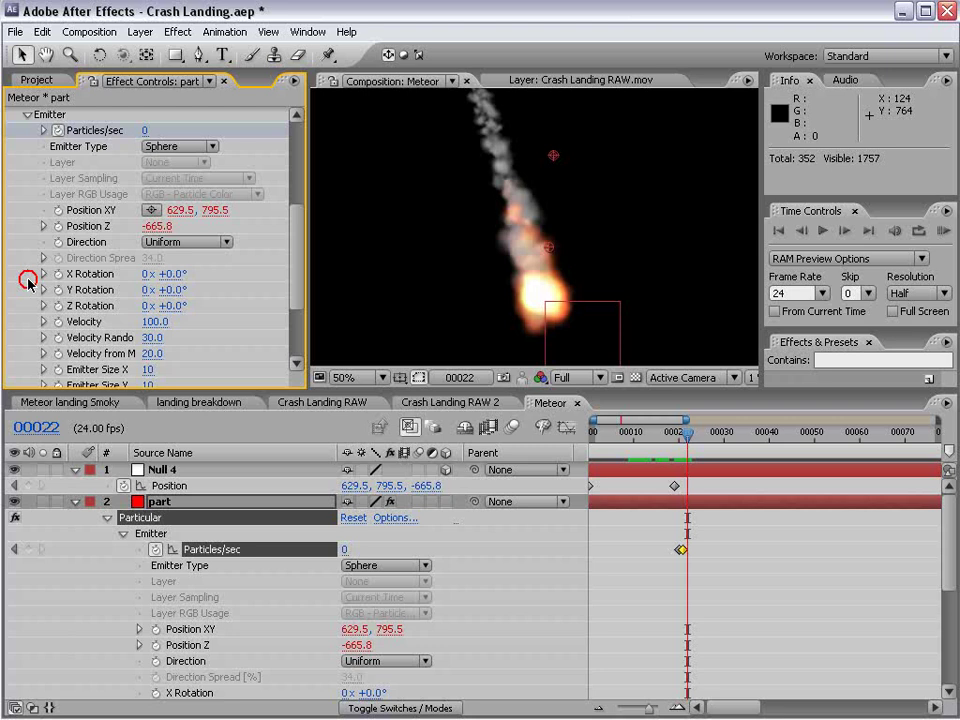
click(152, 339)
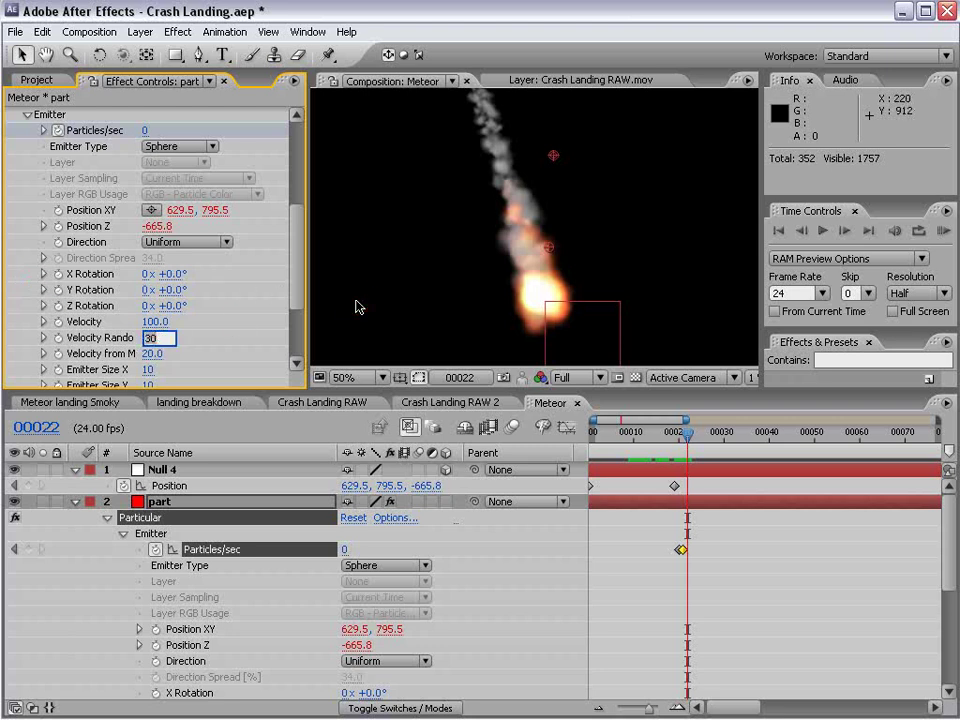
key(Return)
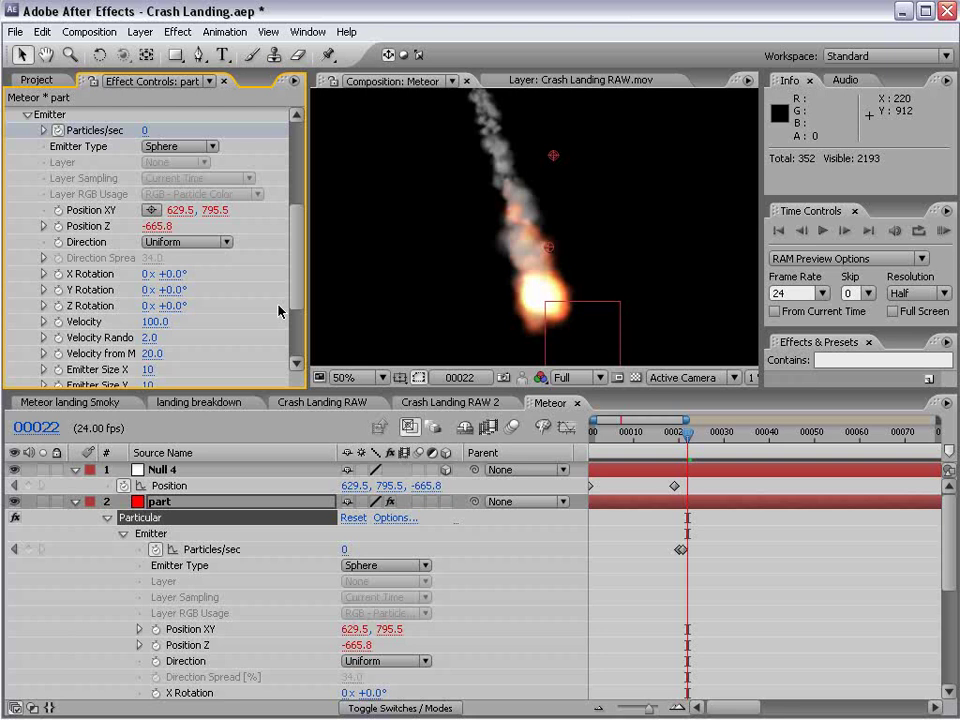
click(150, 353)
key(Return)
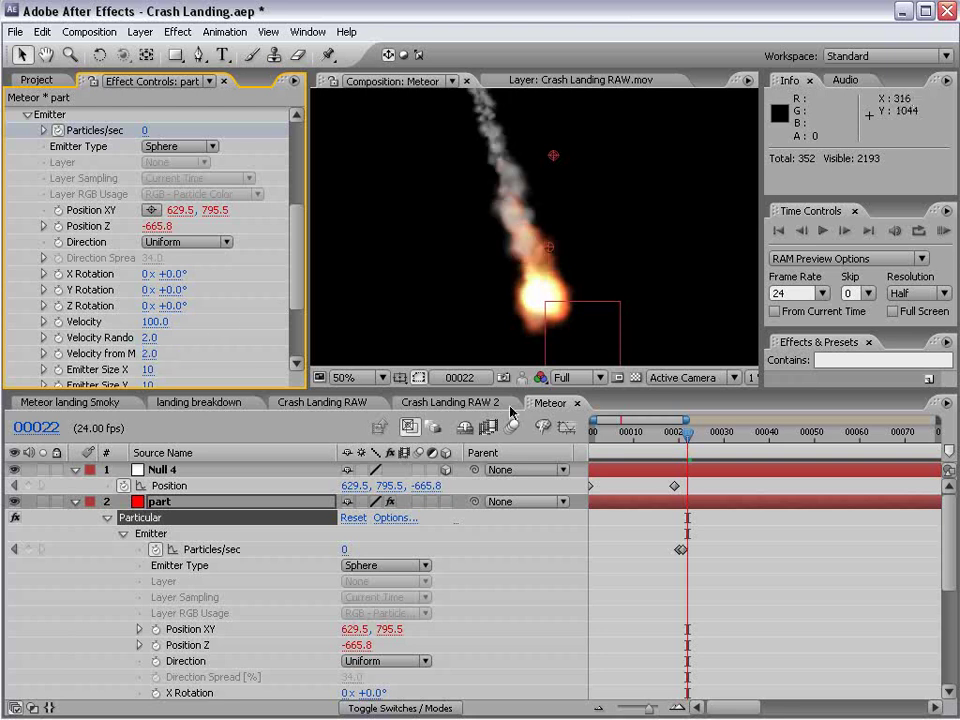
click(691, 468)
drag(643, 436, 692, 485)
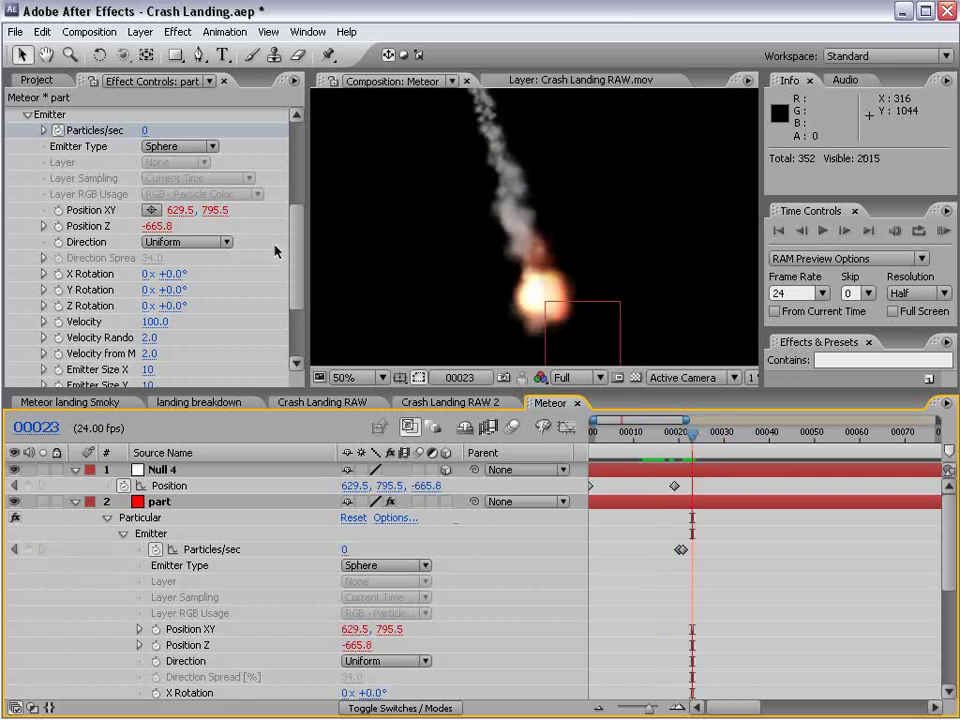
Step: Slightly increase Particular's particle Size and scrub through the trail to check it
drag(296, 246, 299, 271)
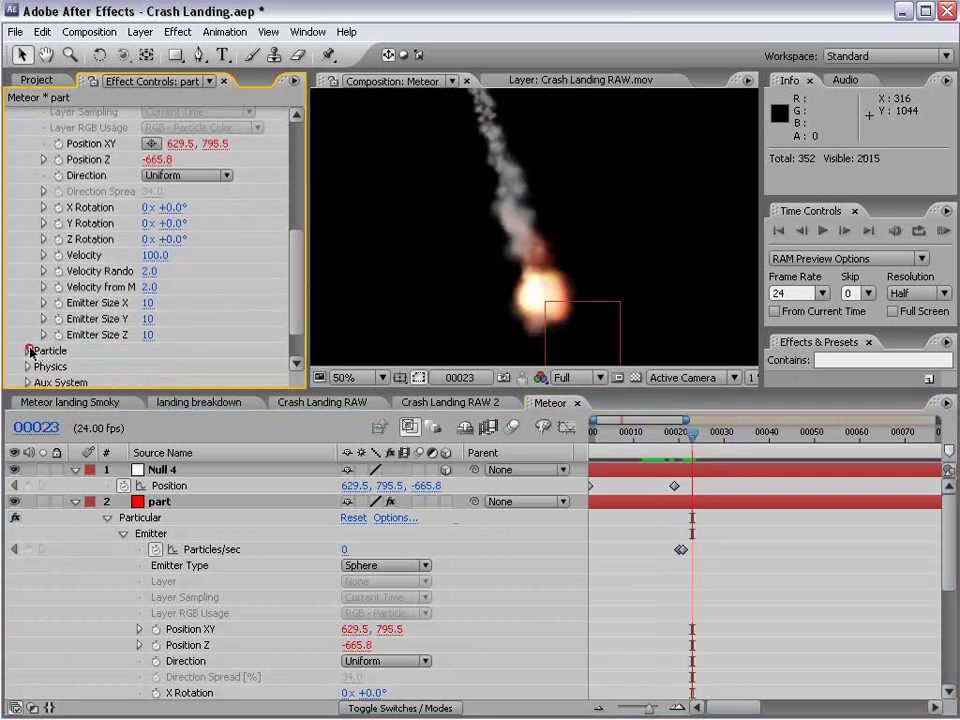
click(30, 351)
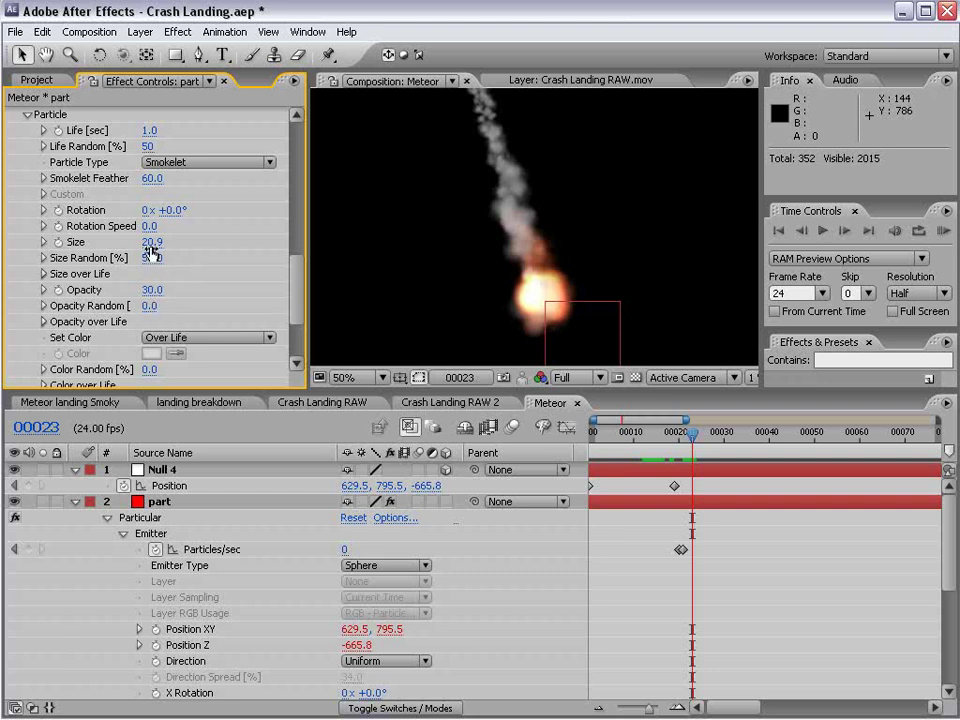
drag(150, 243, 156, 243)
drag(657, 438, 686, 443)
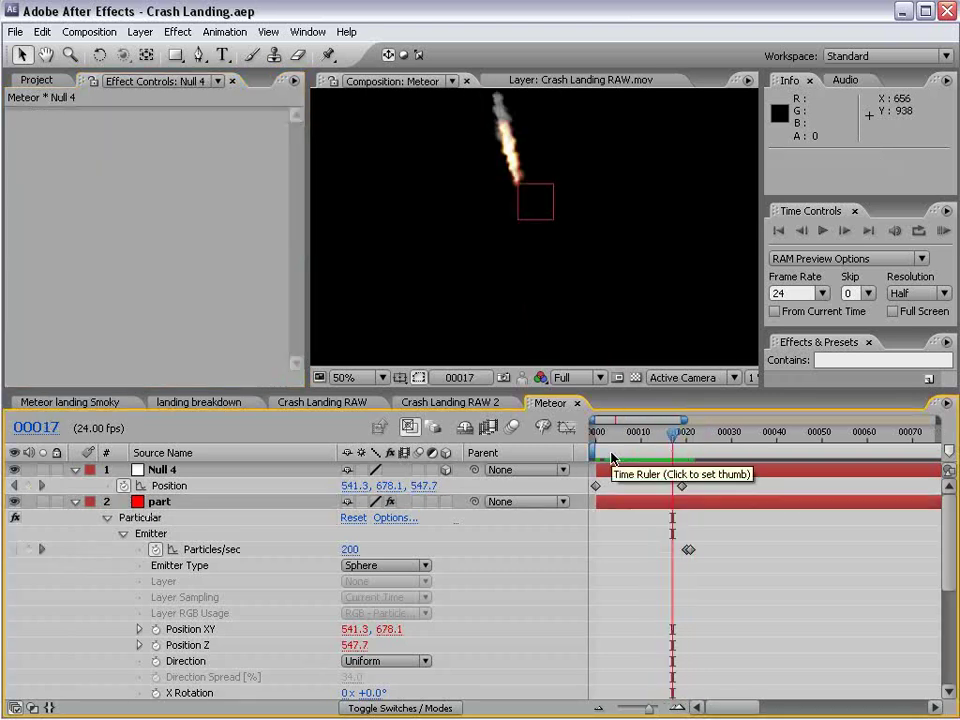
Step: Close the Meteor composition and add it as the top layer of Crash Landing RAW 2, starting at frame 2
scroll(482, 231, down, 2)
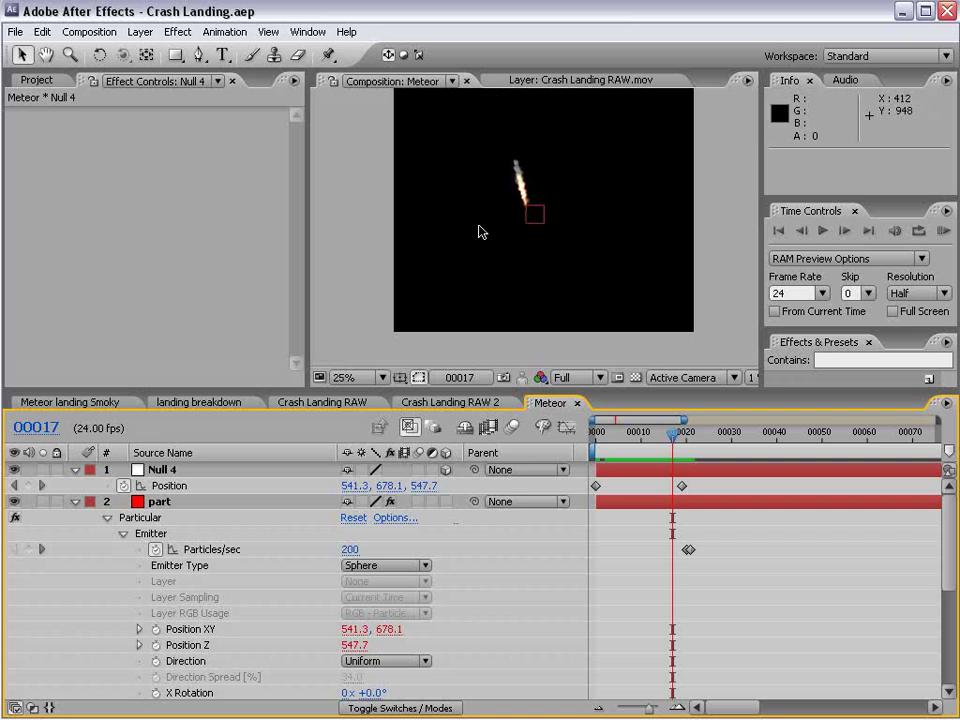
click(577, 403)
click(30, 79)
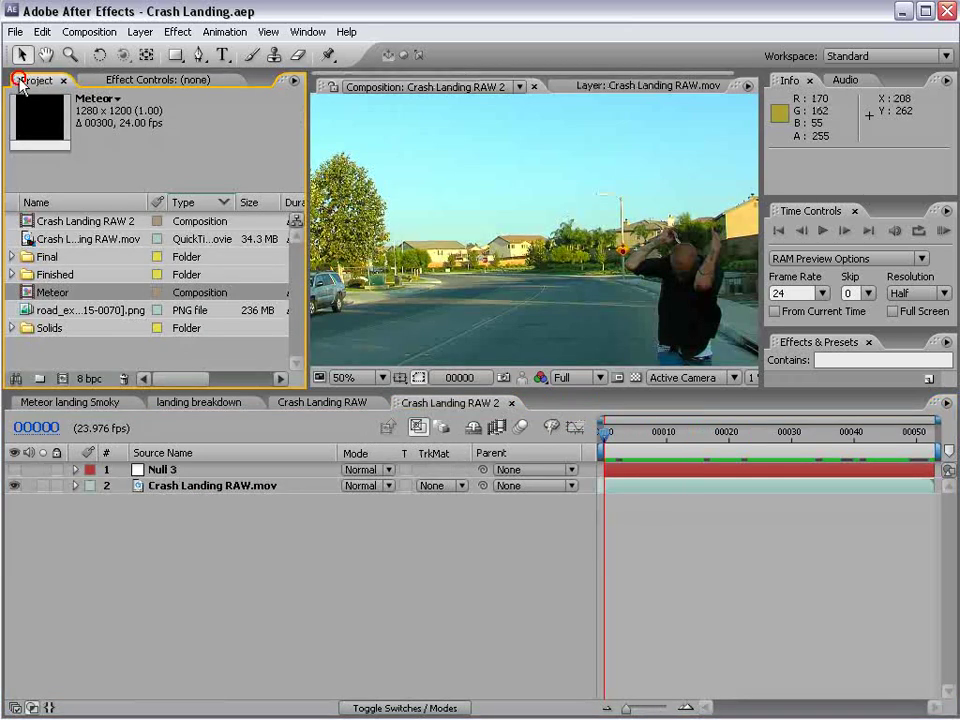
drag(603, 457, 618, 478)
click(647, 433)
drag(647, 436, 735, 448)
Step: At frame 21, move the Meteor layer up and slightly left to about 592, 72 over the street
key(space)
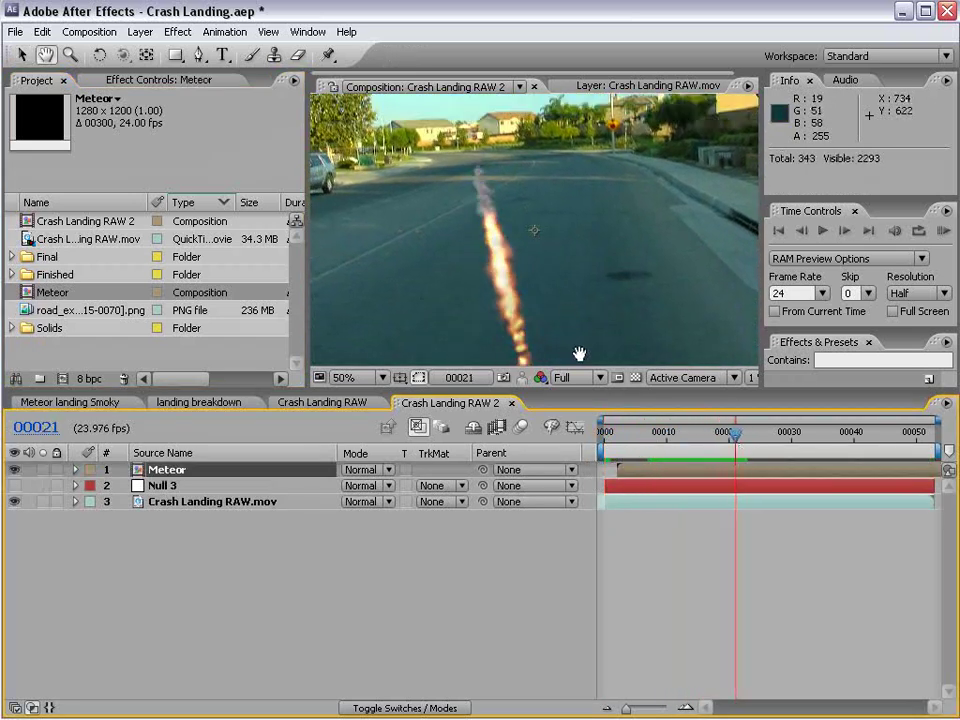
scroll(538, 242, down, 1)
drag(578, 354, 539, 258)
key(space)
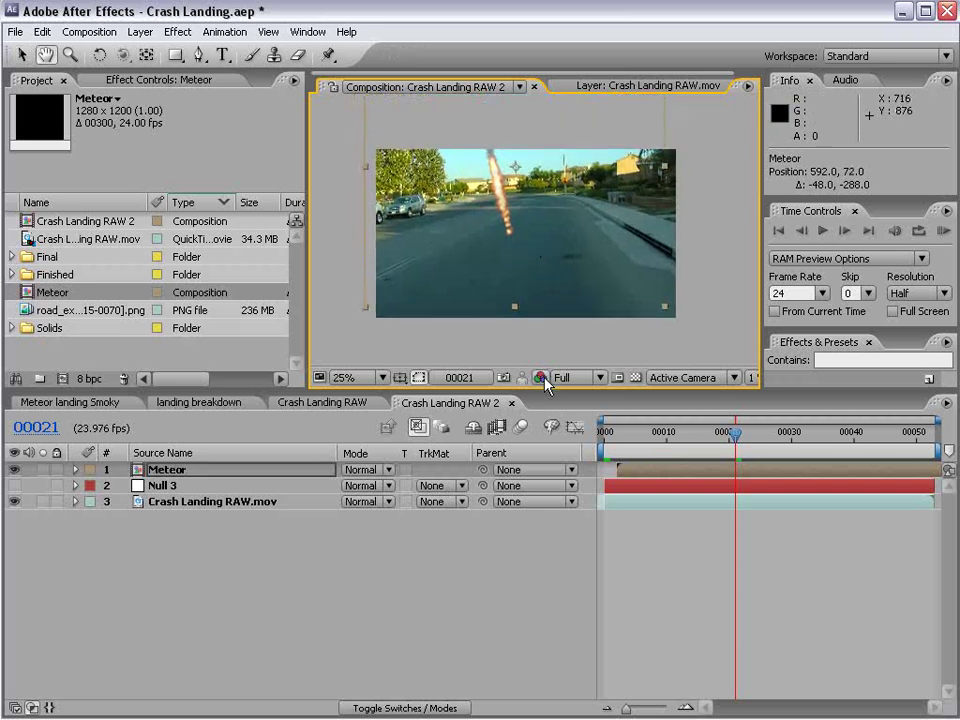
drag(544, 389, 548, 494)
click(560, 323)
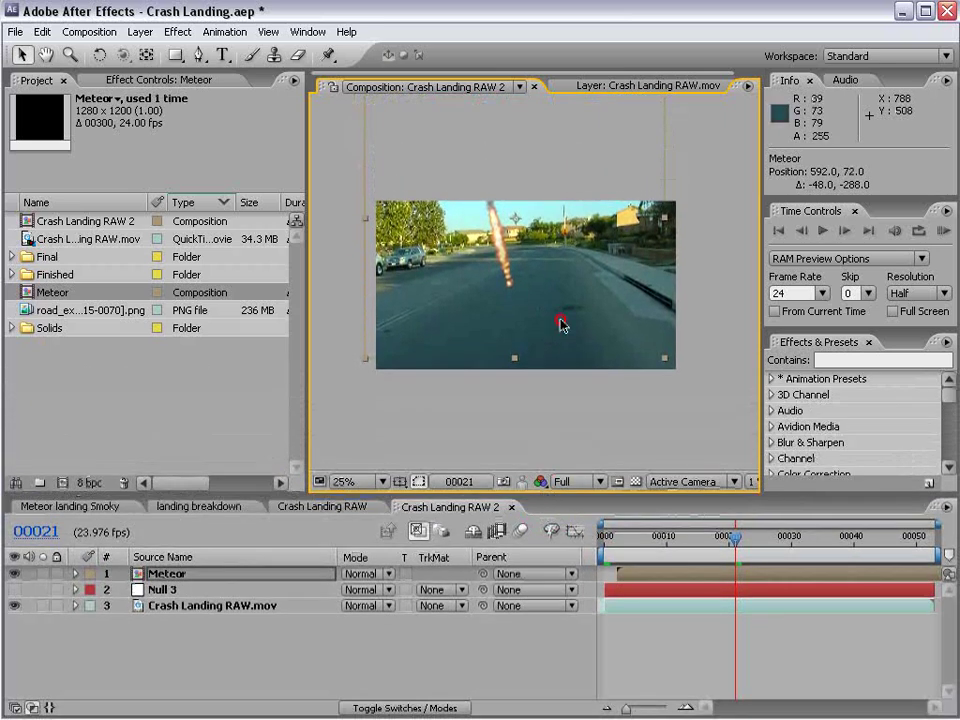
Step: Check the impact around frame 22, shift the Meteor layer one frame later to start at frame 3, and advance to frame 23
click(743, 537)
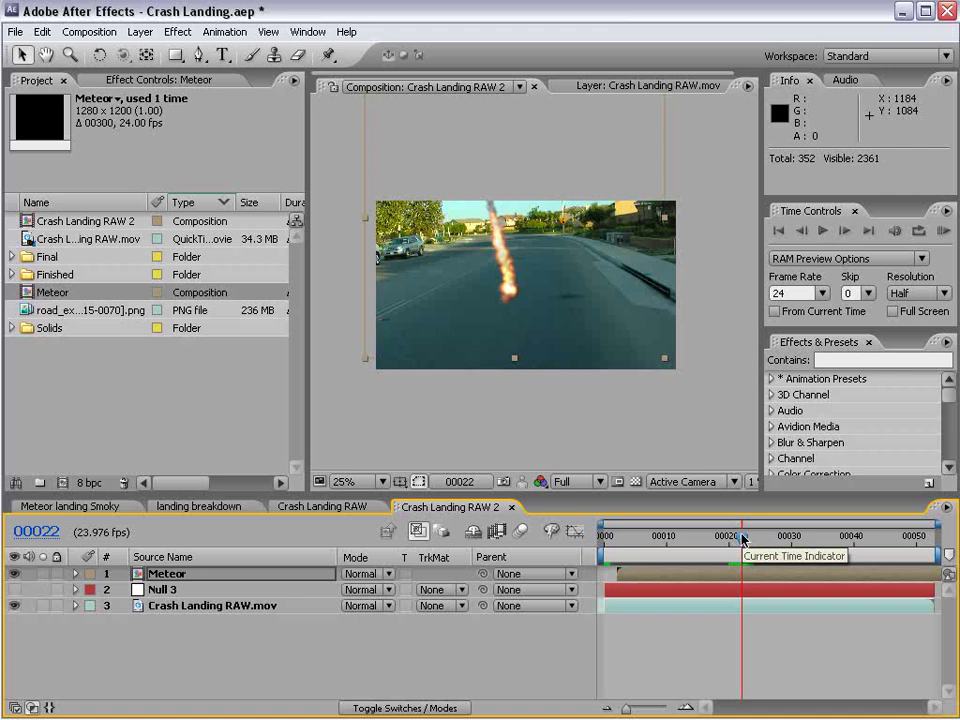
click(738, 538)
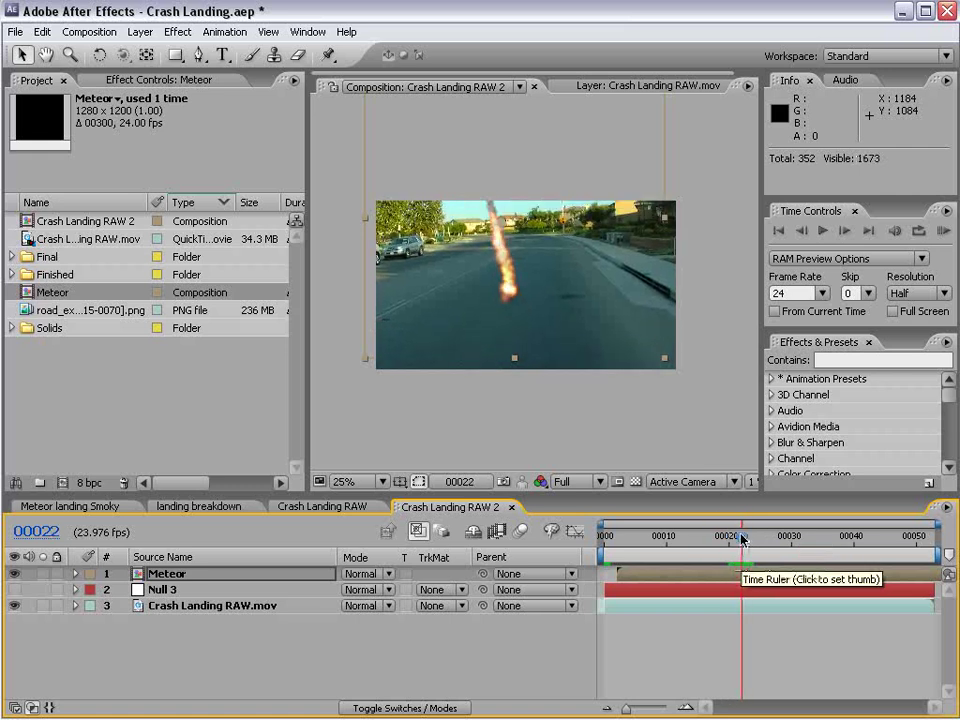
click(742, 537)
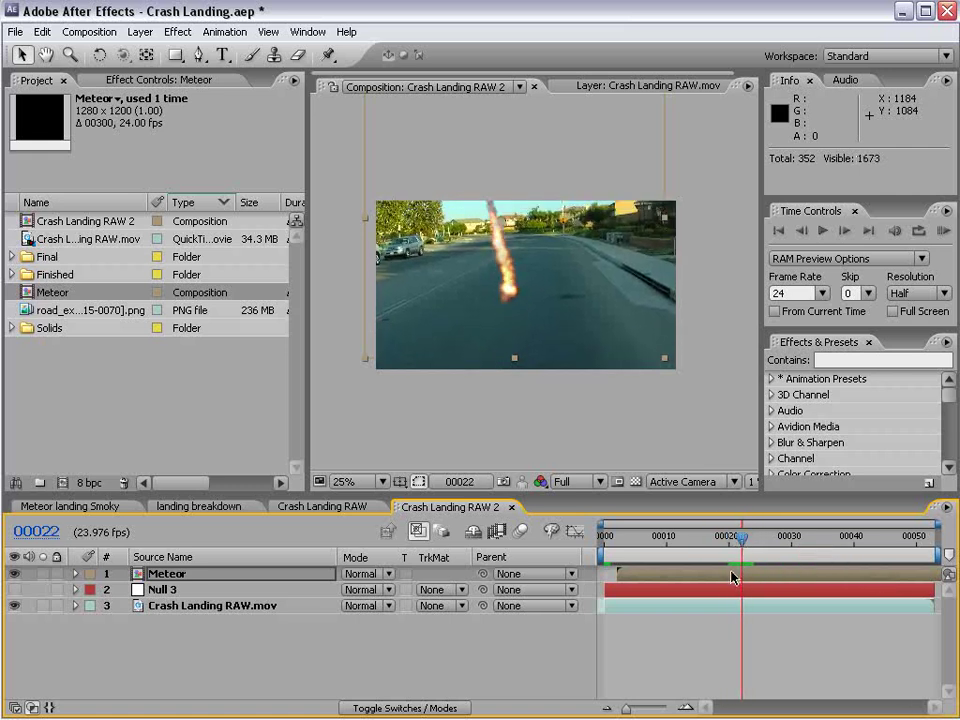
drag(731, 576, 737, 577)
key(Page_Down)
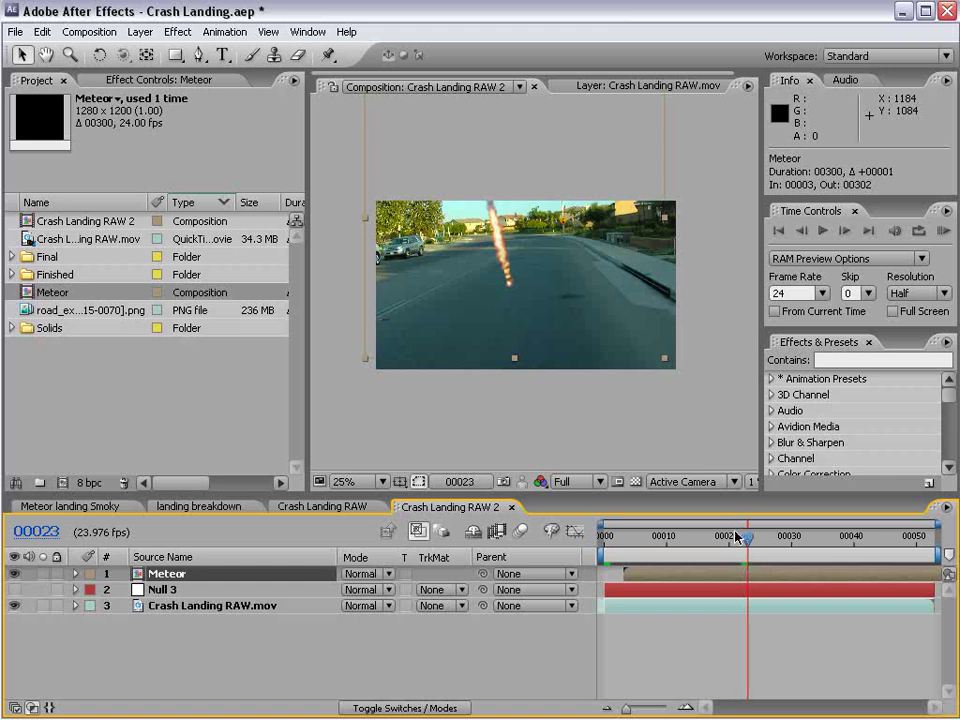
Step: Add the road_explosion[0015-0070].png sequence above the Meteor layer, starting at frame 19
click(60, 241)
click(64, 311)
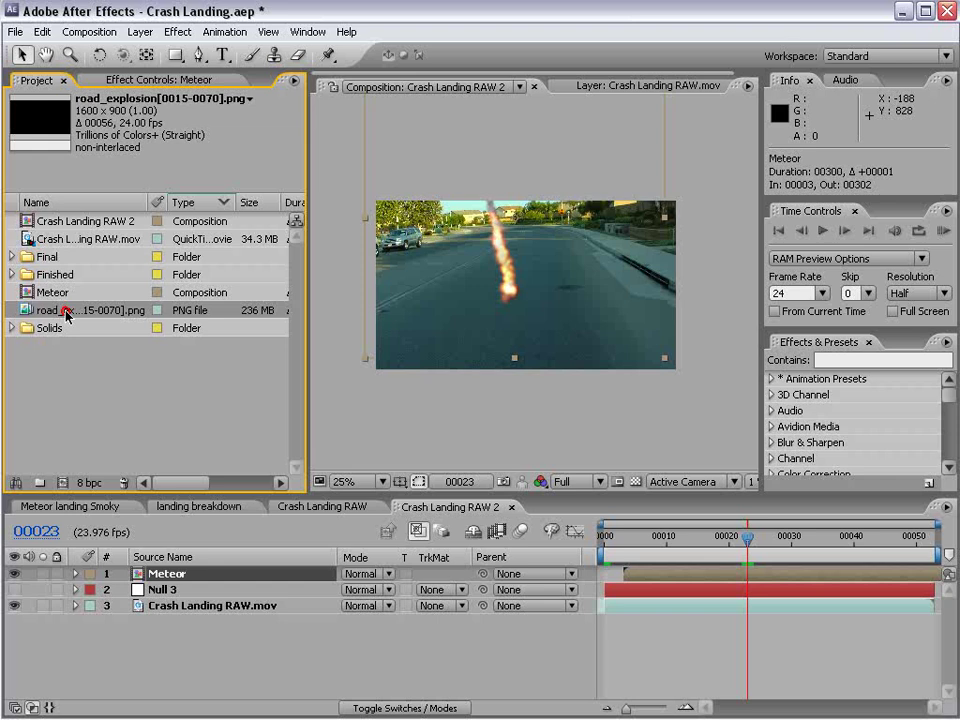
drag(71, 313, 754, 573)
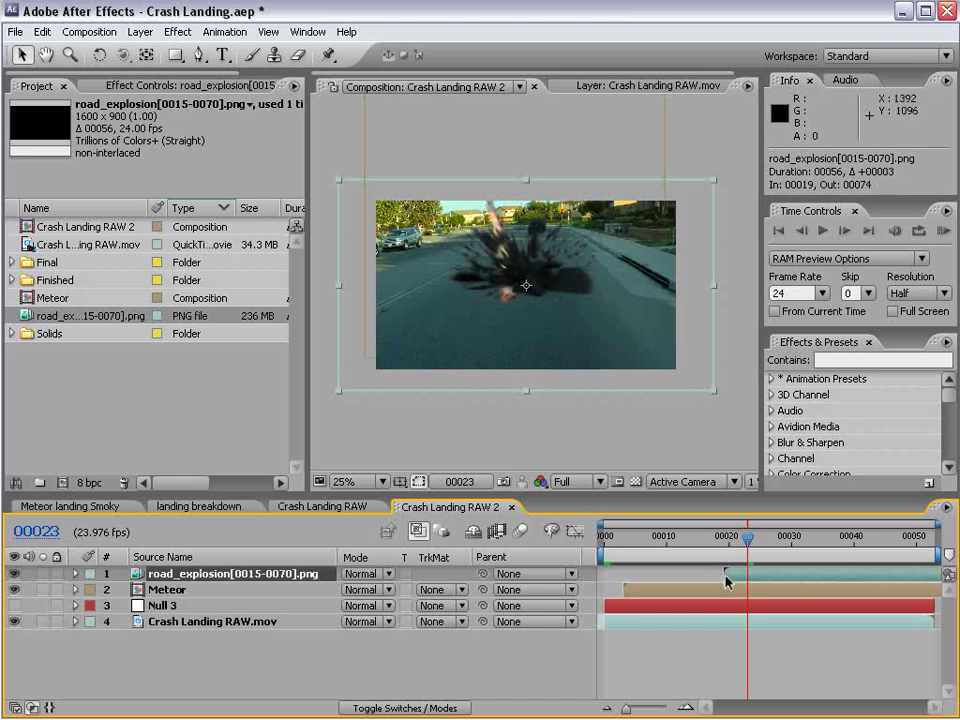
Step: Trim the road explosion layer's in point to frame 23 and move the layer down to about 636, 456
drag(726, 572, 736, 573)
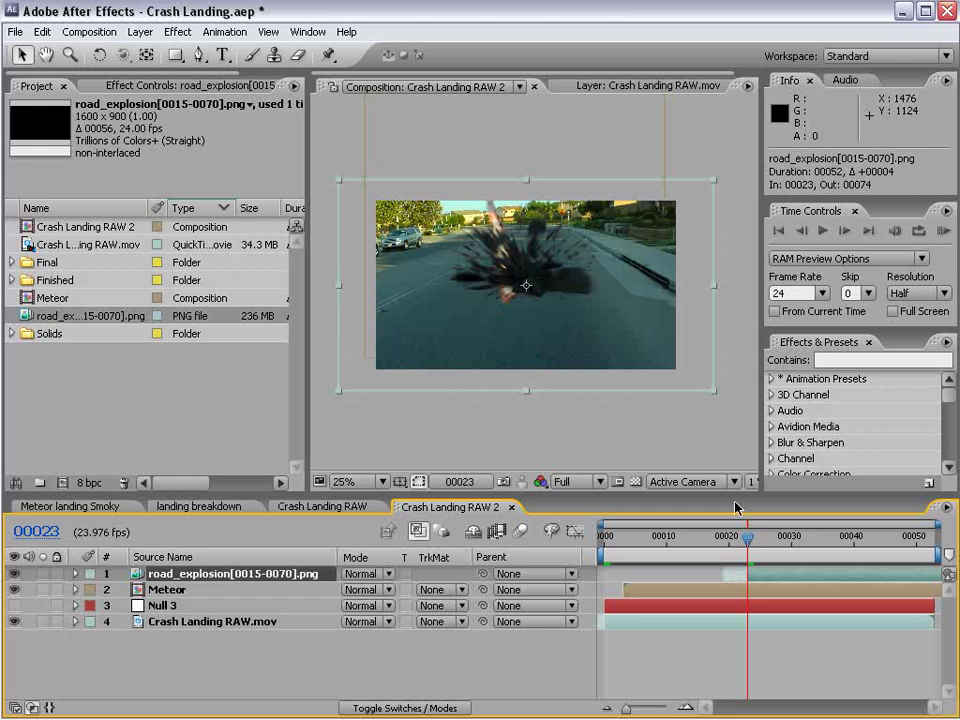
mouse_move(578, 282)
mouse_down()
mouse_move(564, 317)
mouse_move(577, 305)
mouse_up()
drag(748, 545, 746, 543)
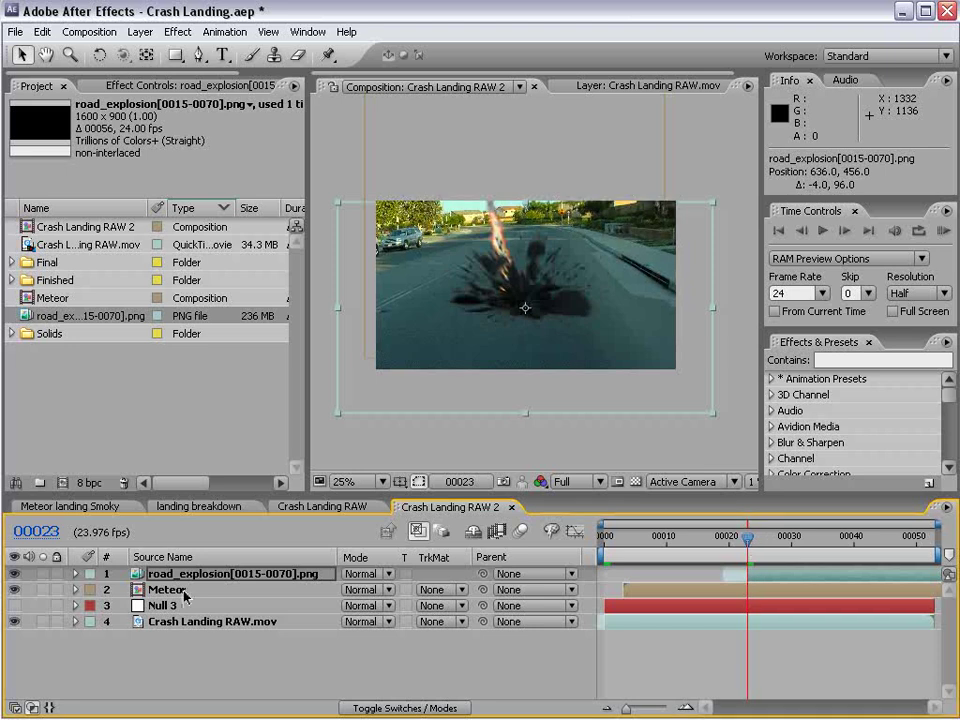
Step: Parent the road explosion and Meteor layers to Null 3, and check the tracked motion back to frame 11
ctrl+click(185, 592)
drag(482, 573, 160, 605)
click(708, 553)
drag(740, 540, 670, 599)
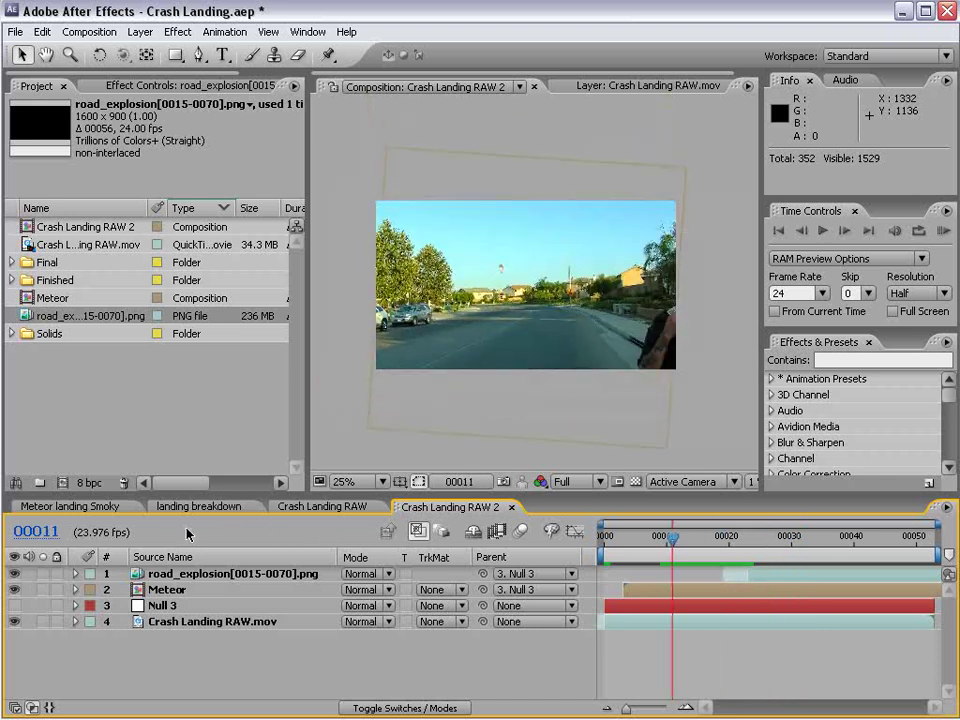
Step: In the Meteor composition, move Null 4's frame 0 position up and left to about -848, -1480, and check the impact around frame 22 over the street
double_click(171, 591)
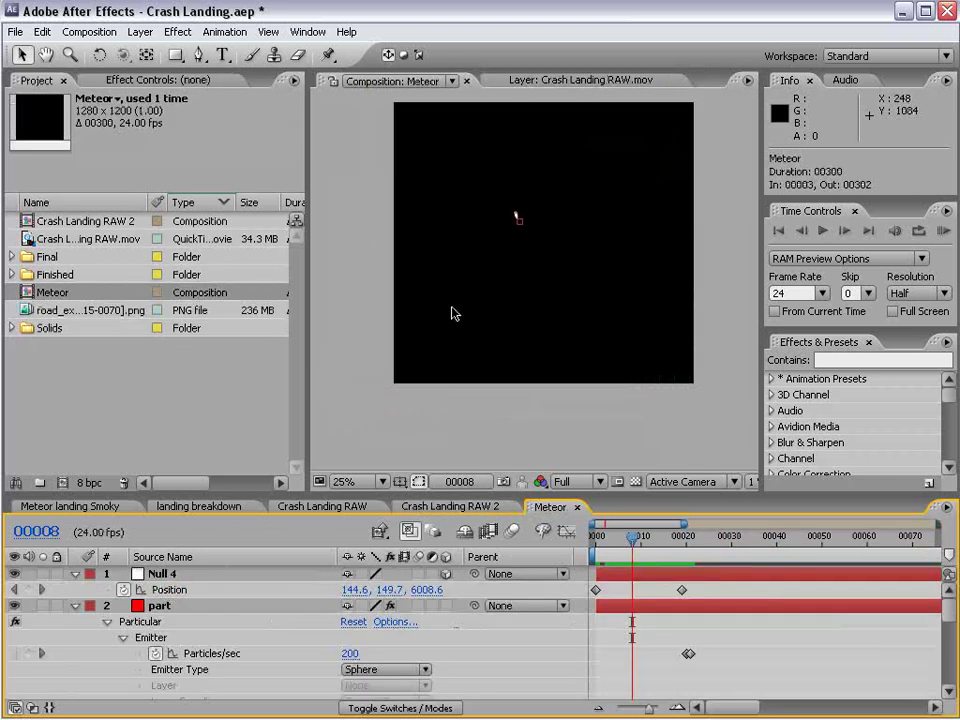
drag(622, 537, 596, 537)
click(612, 578)
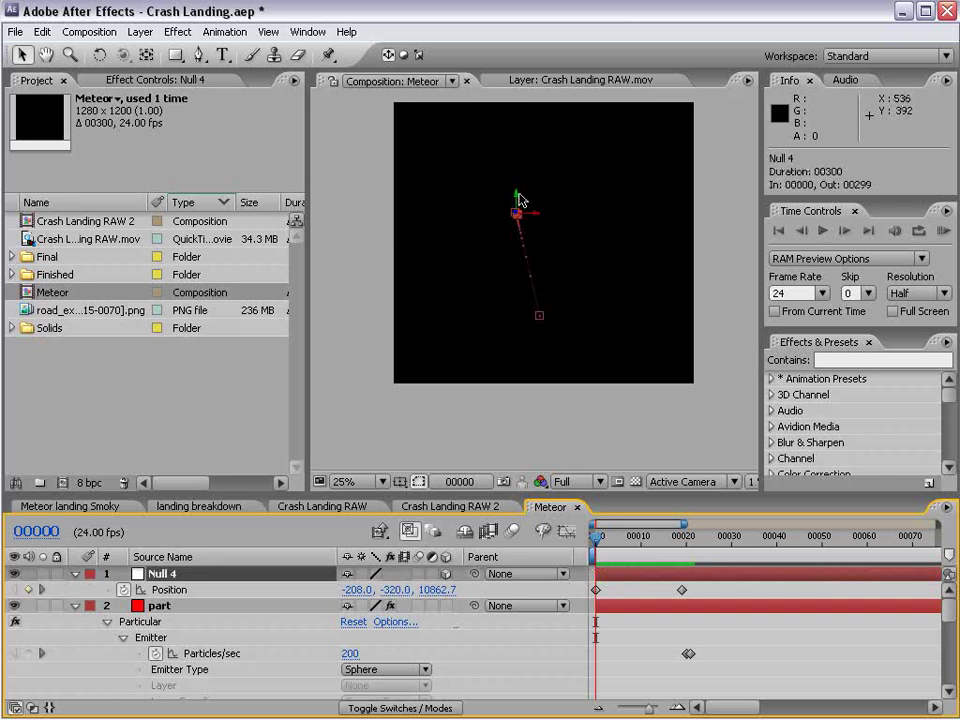
mouse_move(521, 203)
mouse_down()
mouse_move(518, 175)
mouse_move(534, 183)
mouse_move(524, 183)
mouse_up()
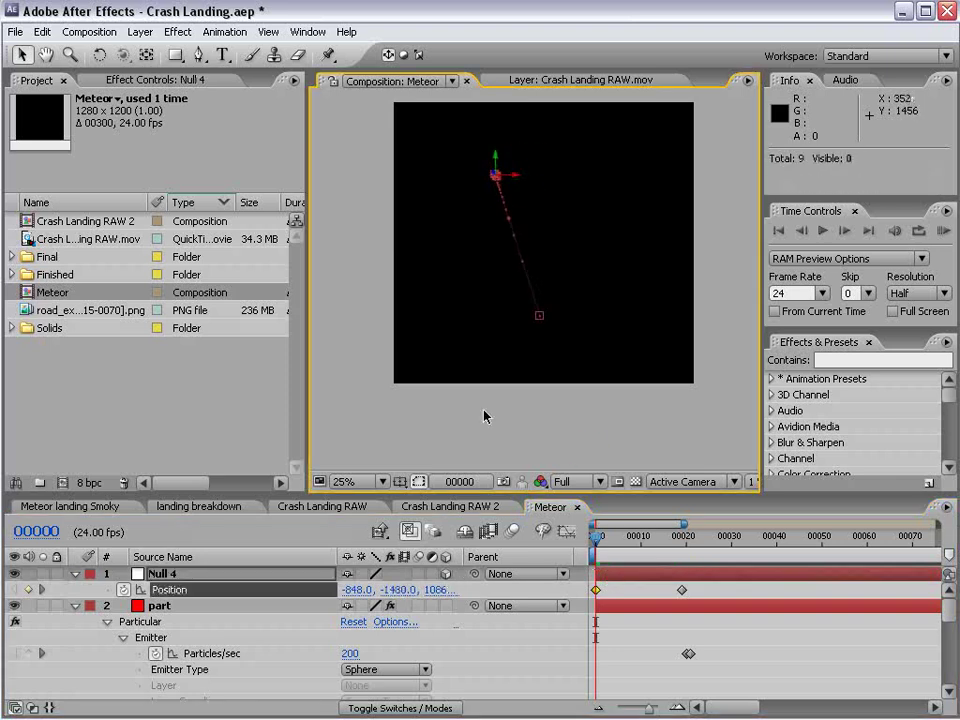
click(575, 507)
drag(632, 537, 742, 549)
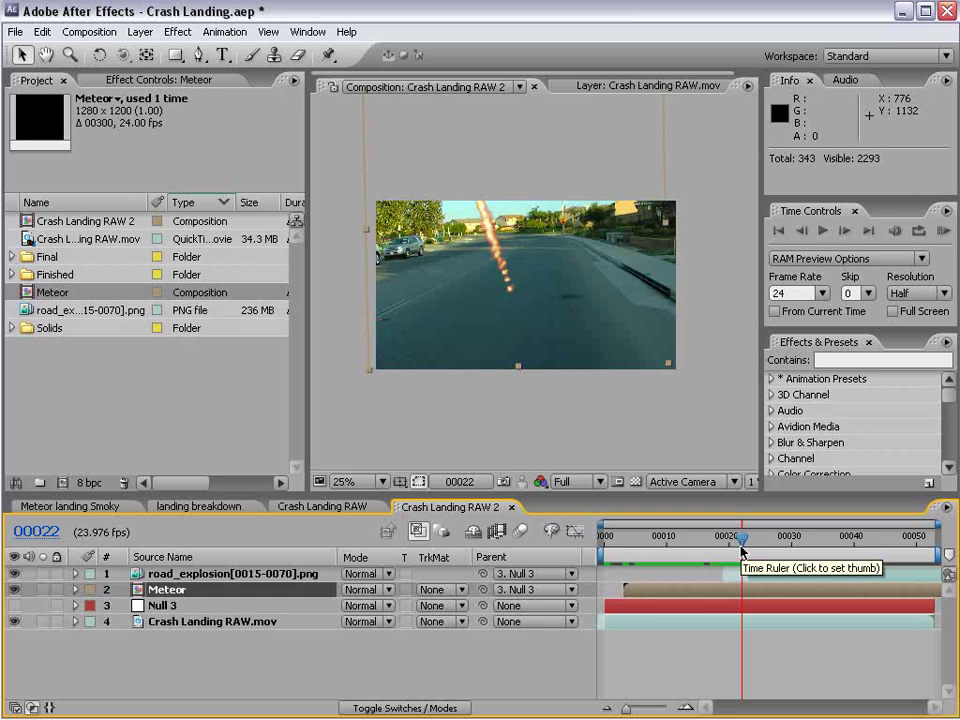
key(period)
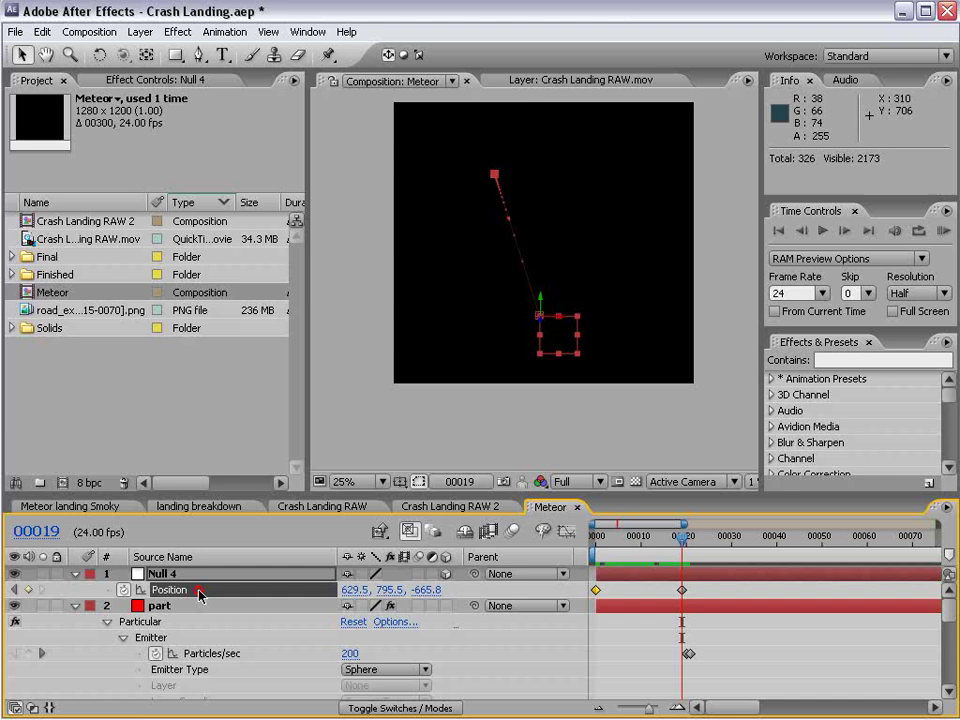
Step: In the Meteor composition, set the part layer's first Particles/sec keyframe, at frame 20, to 400 and inspect the trail up close
click(160, 605)
scroll(227, 636, down, 3)
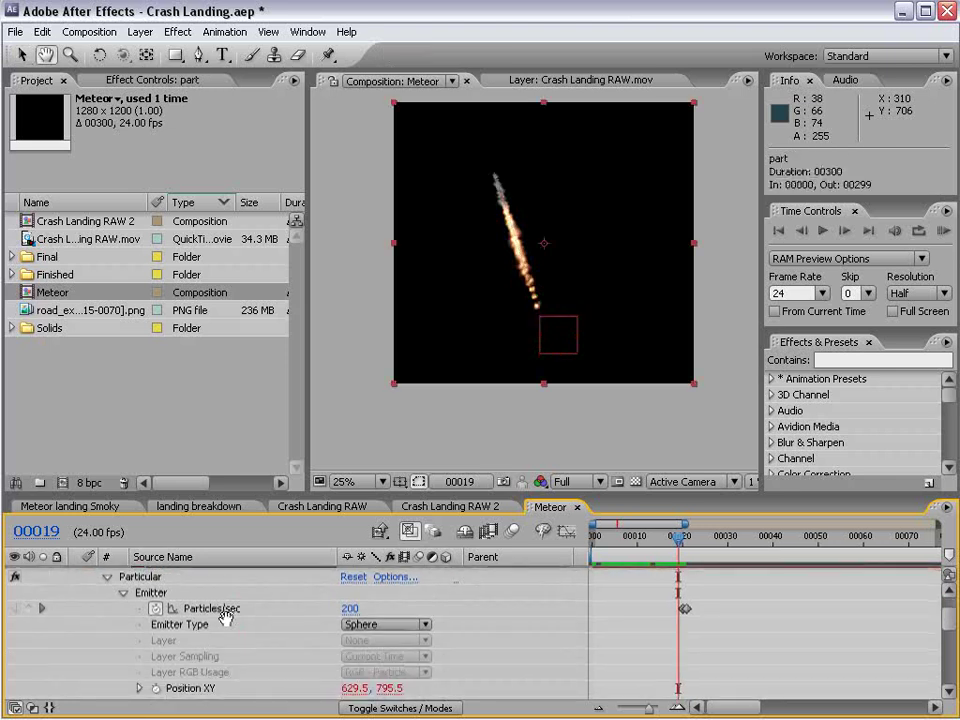
click(685, 610)
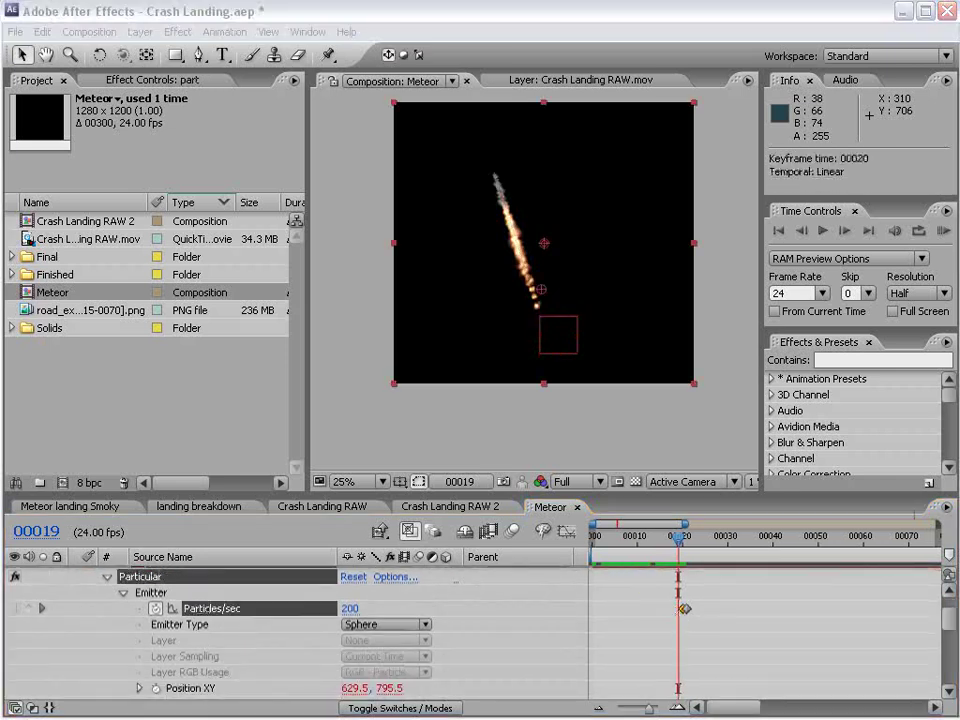
double_click(685, 609)
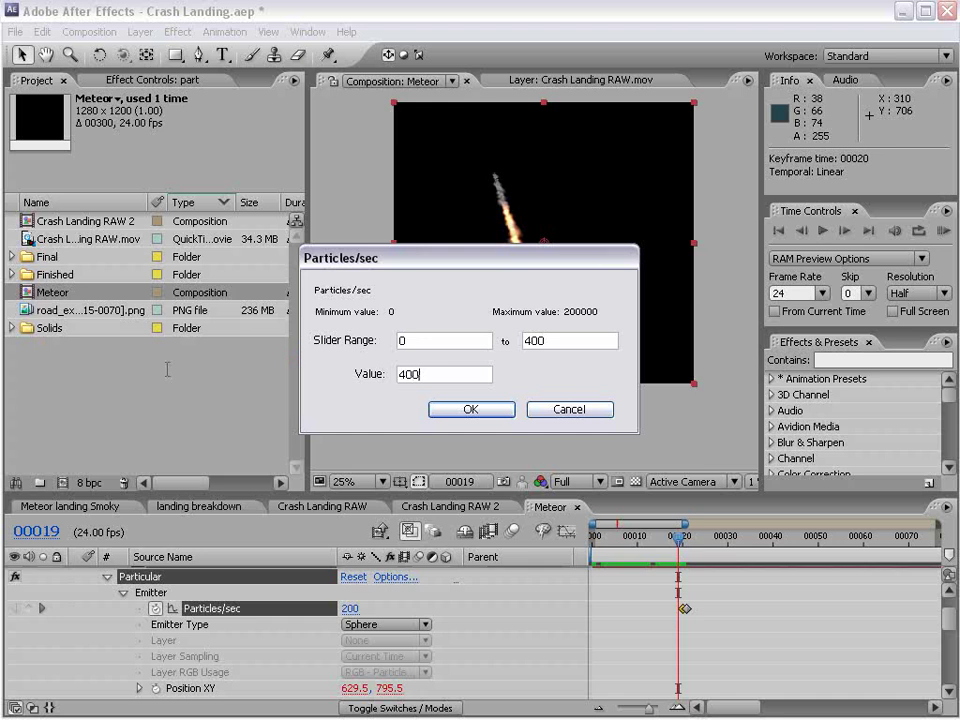
key(Return)
click(543, 405)
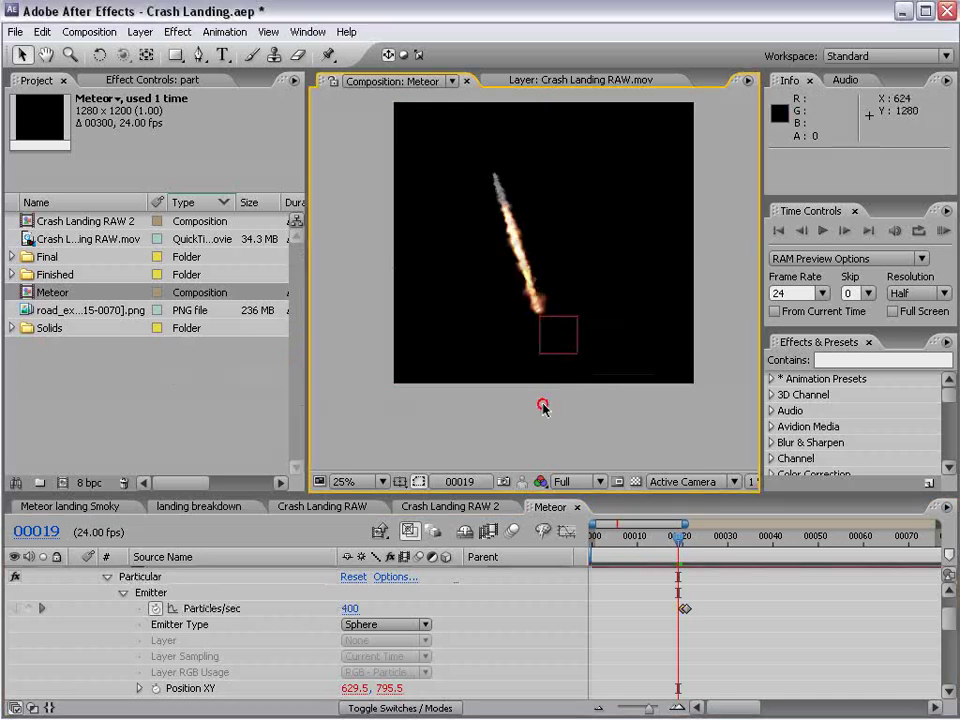
key(period)
key(period)
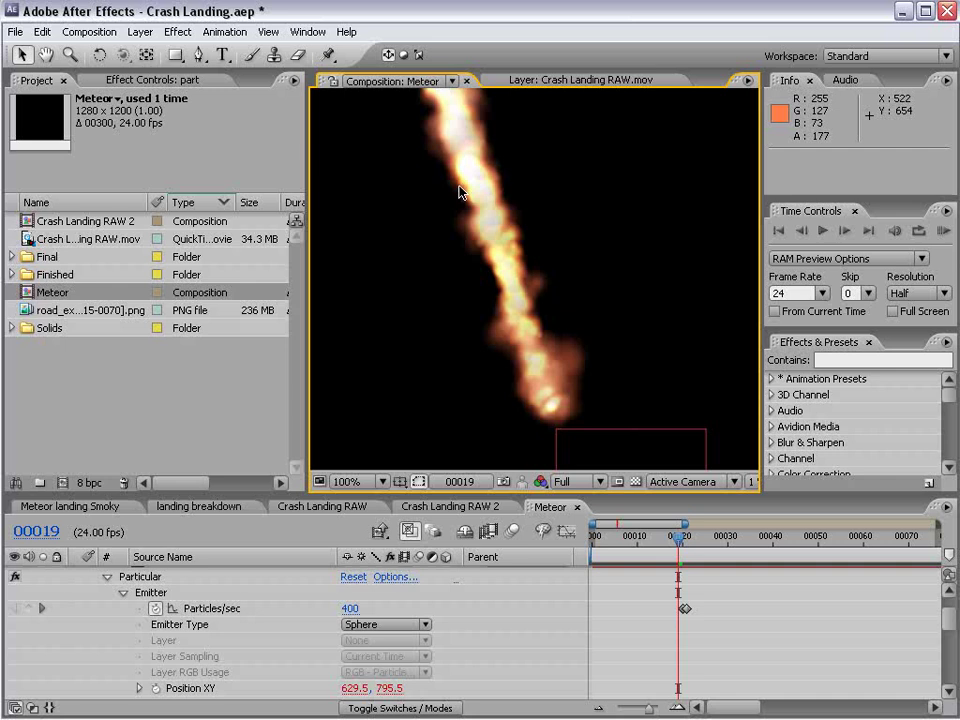
Step: Shorten the Aux System Life of the part layer's Particular effect to 0.05 seconds, trying 0.1 first
key(comma)
key(space)
drag(255, 650, 256, 490)
scroll(255, 491, down, 4)
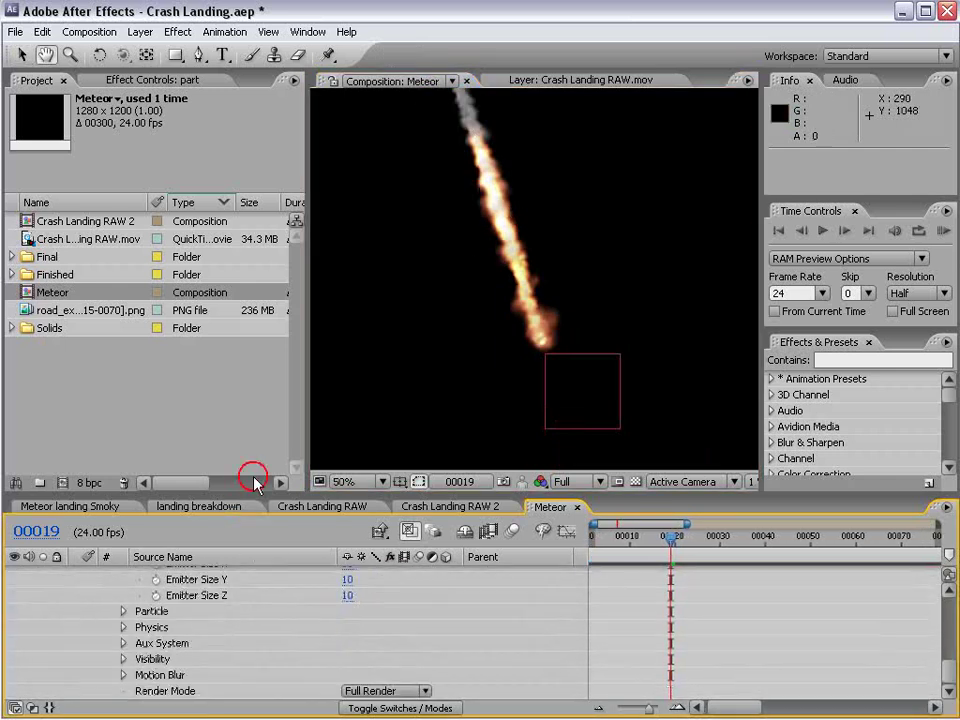
key(v)
click(123, 644)
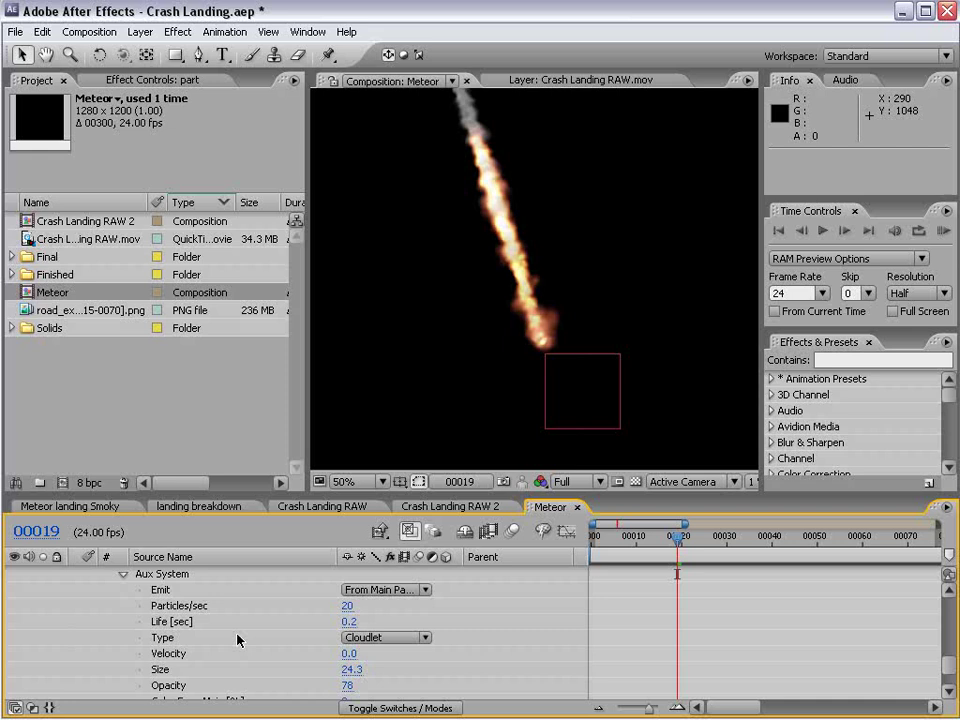
click(350, 622)
text(0.1)
key(Return)
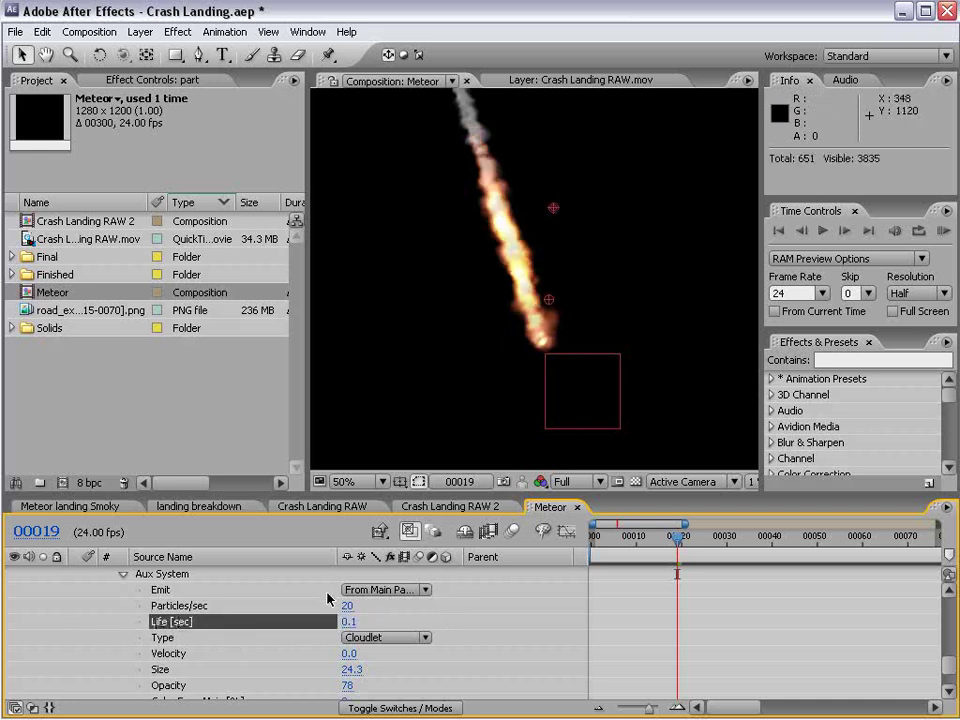
text(.0)
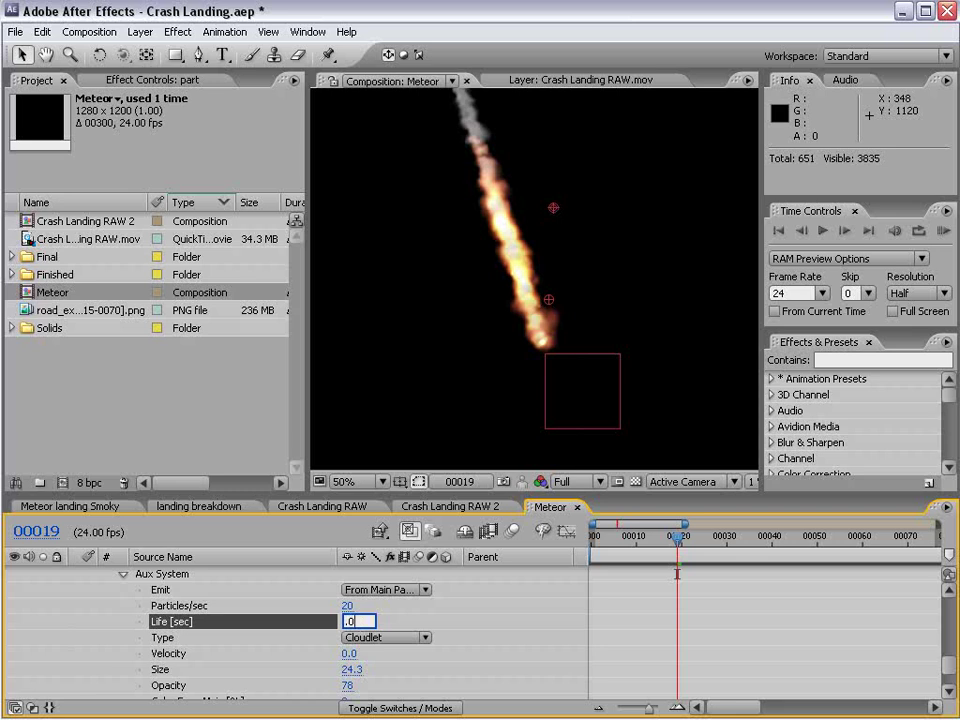
text(5)
key(Return)
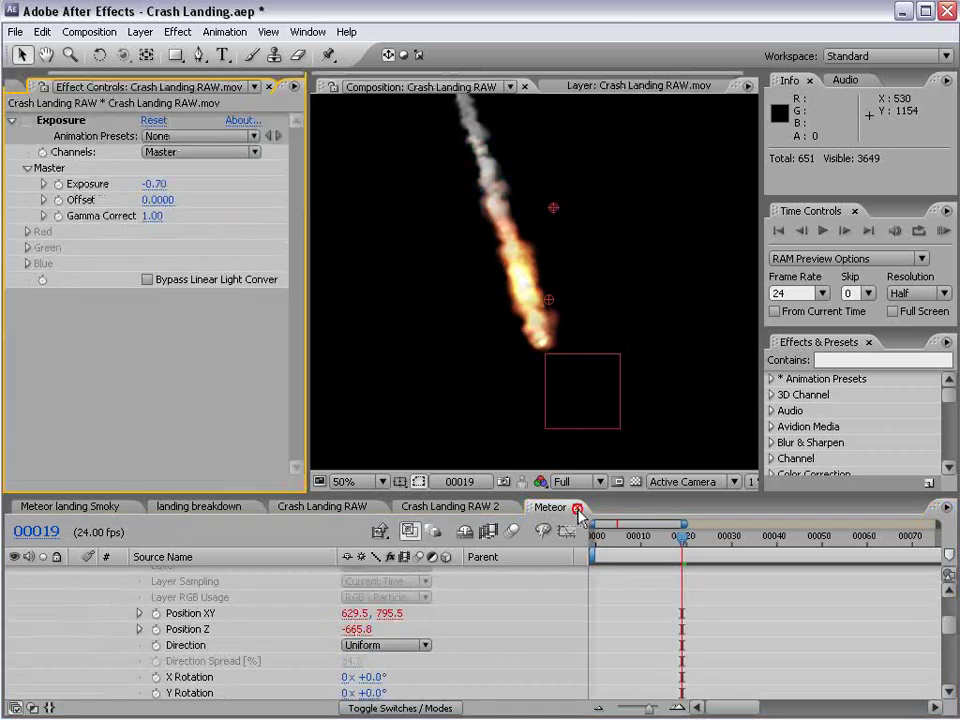
Step: In Crash Landing RAW 2 at frame 33, apply Curves to the road explosion layer and raise the RGB curve to brighten the debris
click(574, 507)
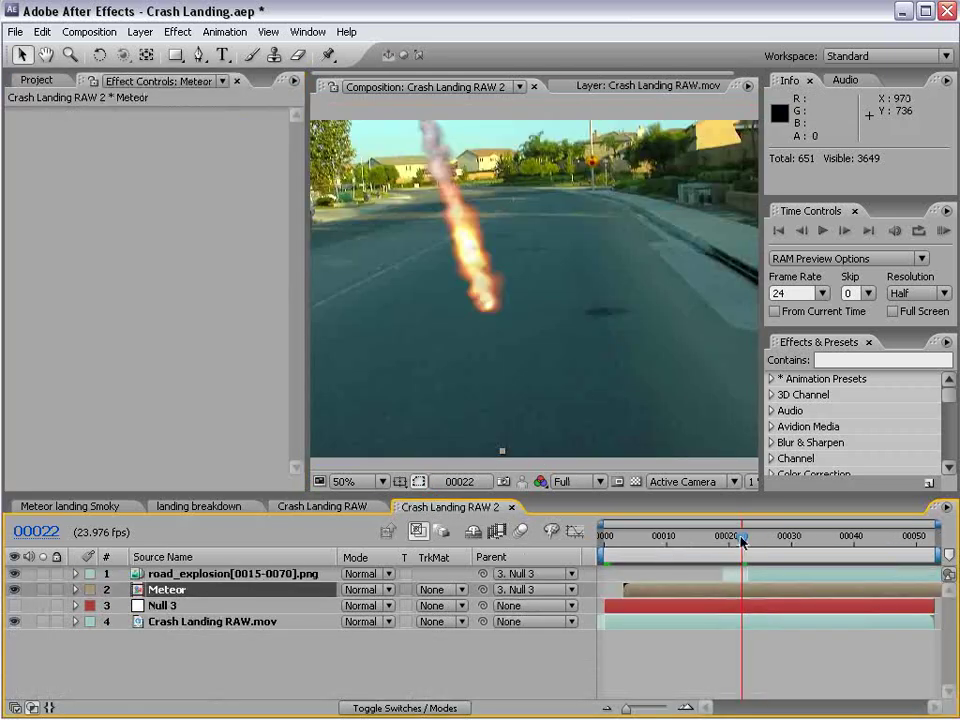
drag(743, 540, 810, 529)
click(760, 577)
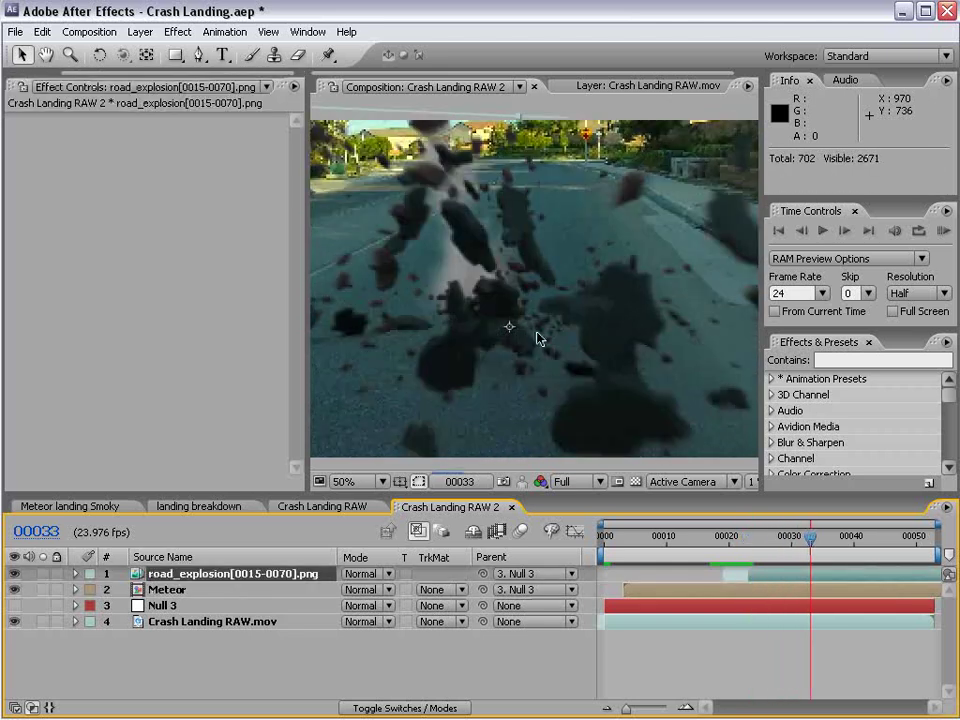
click(180, 31)
mouse_move(229, 189)
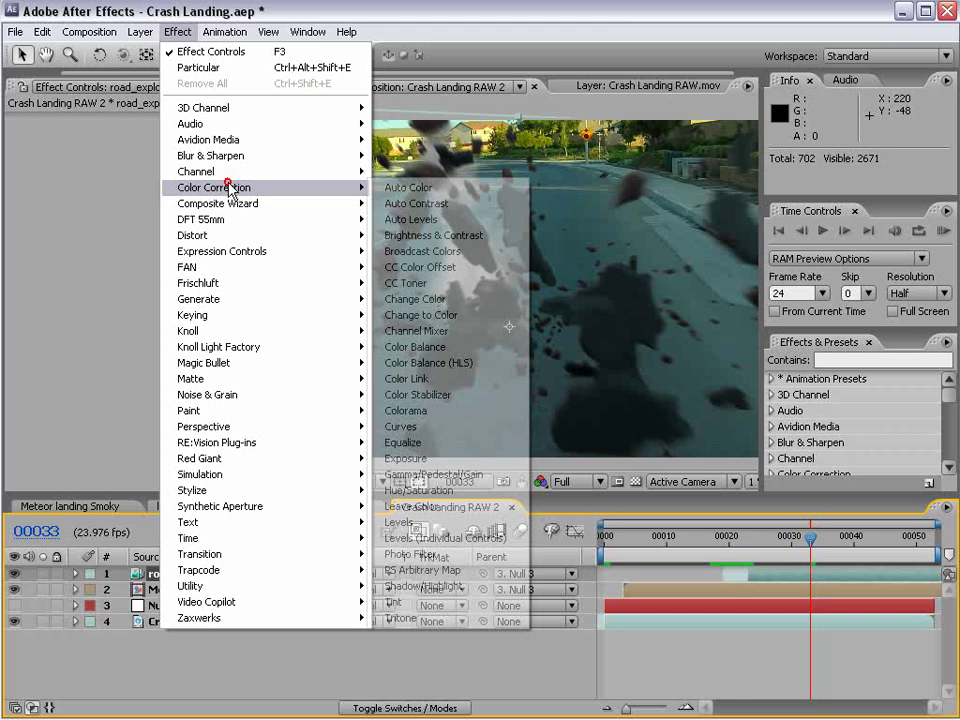
click(424, 427)
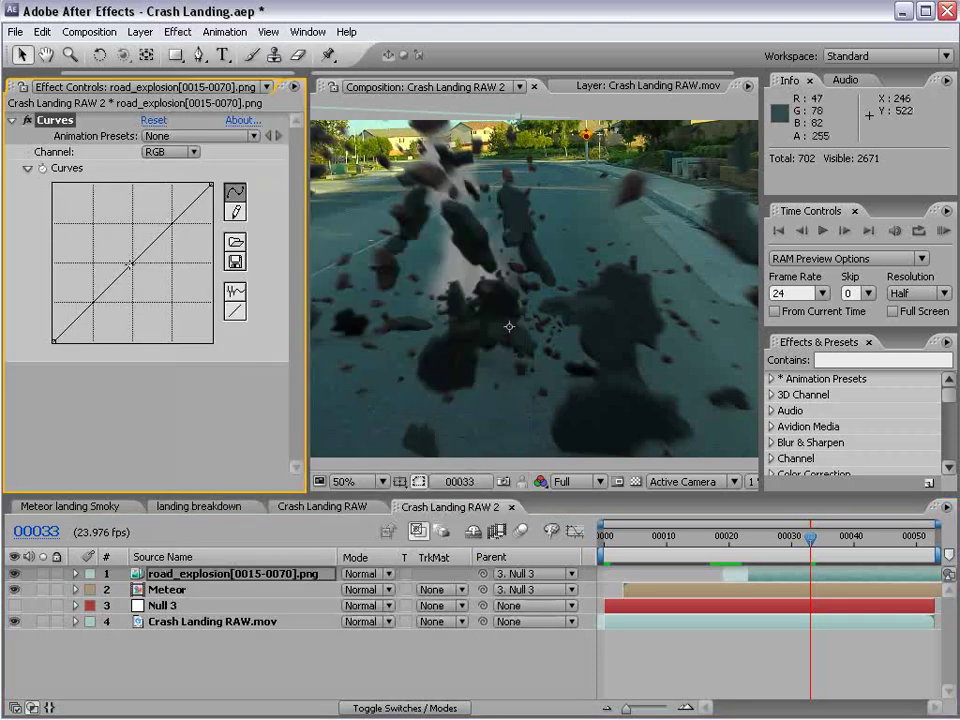
drag(118, 277, 113, 243)
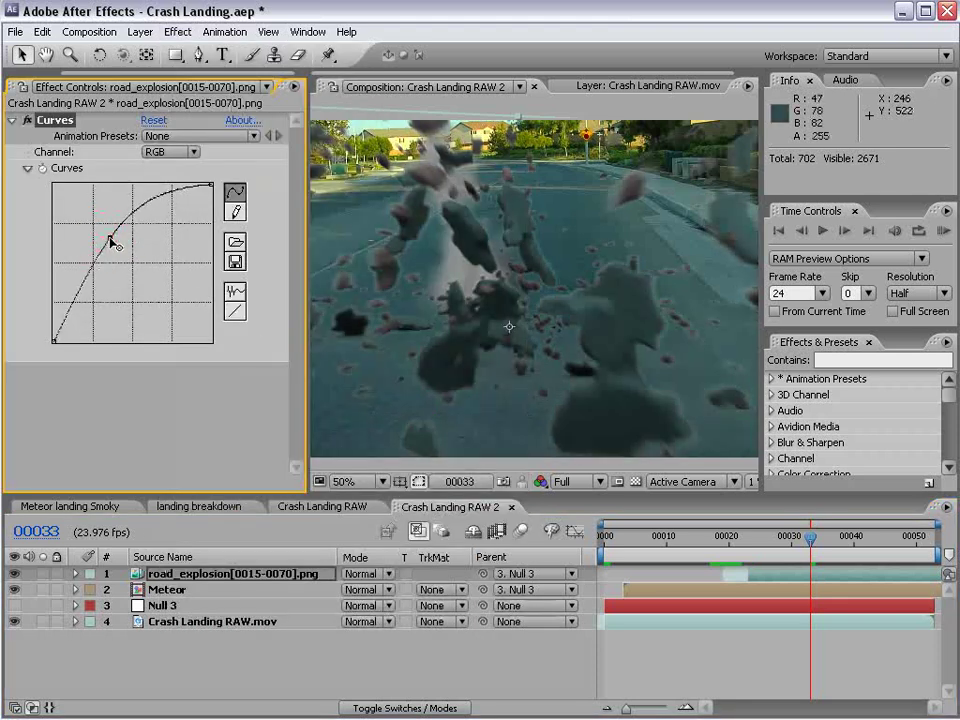
scroll(532, 325, up, 1)
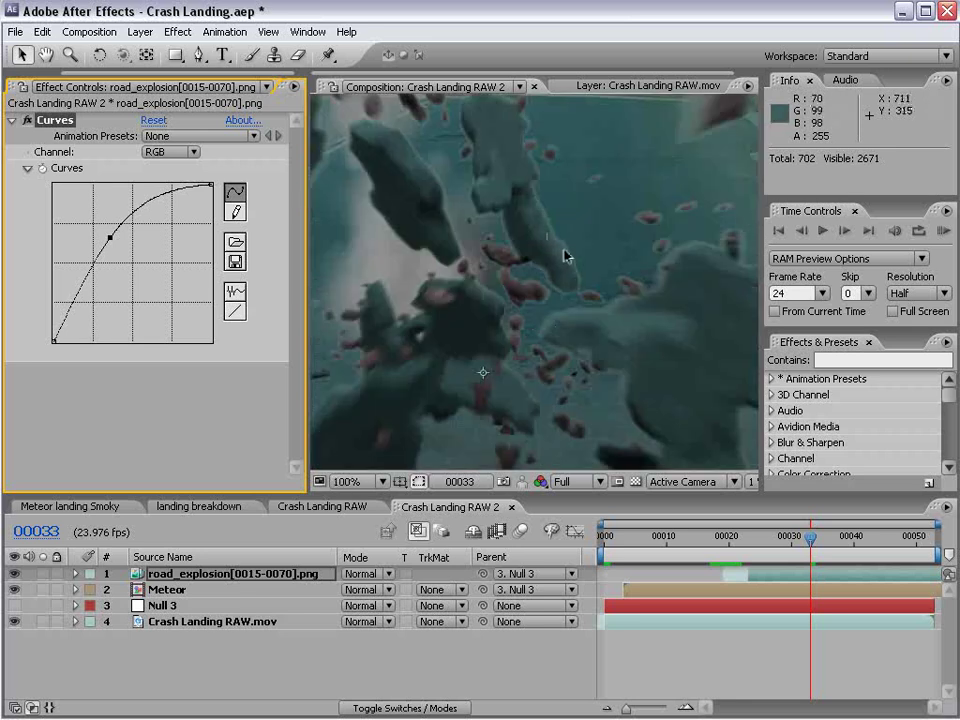
Step: Add Remove Color Matting to the road explosion layer and place it ahead of the Curves effect
click(177, 31)
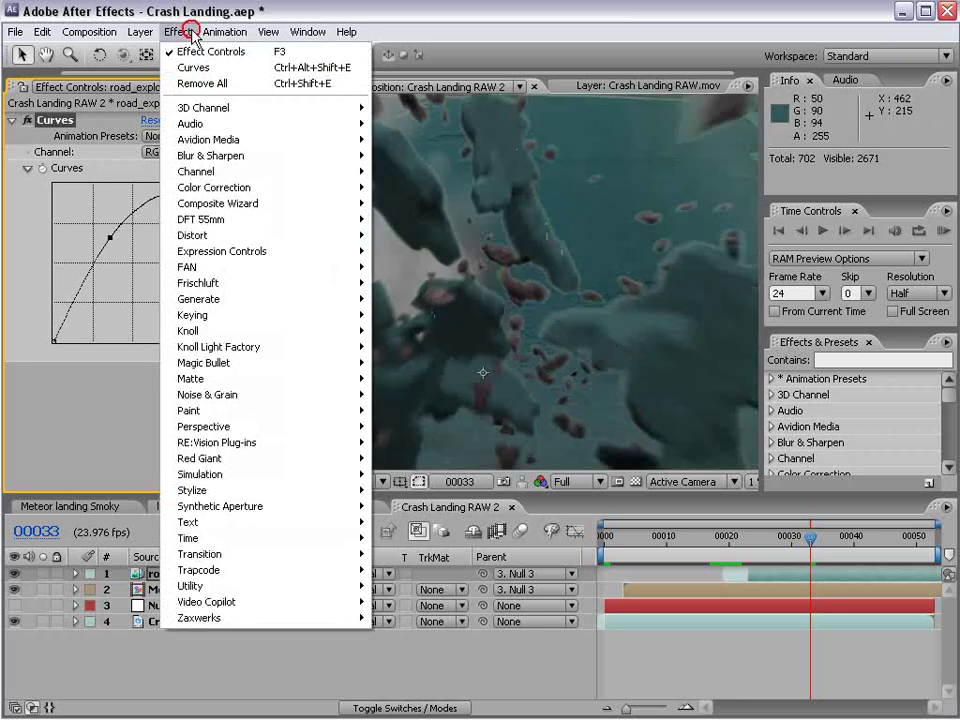
click(330, 174)
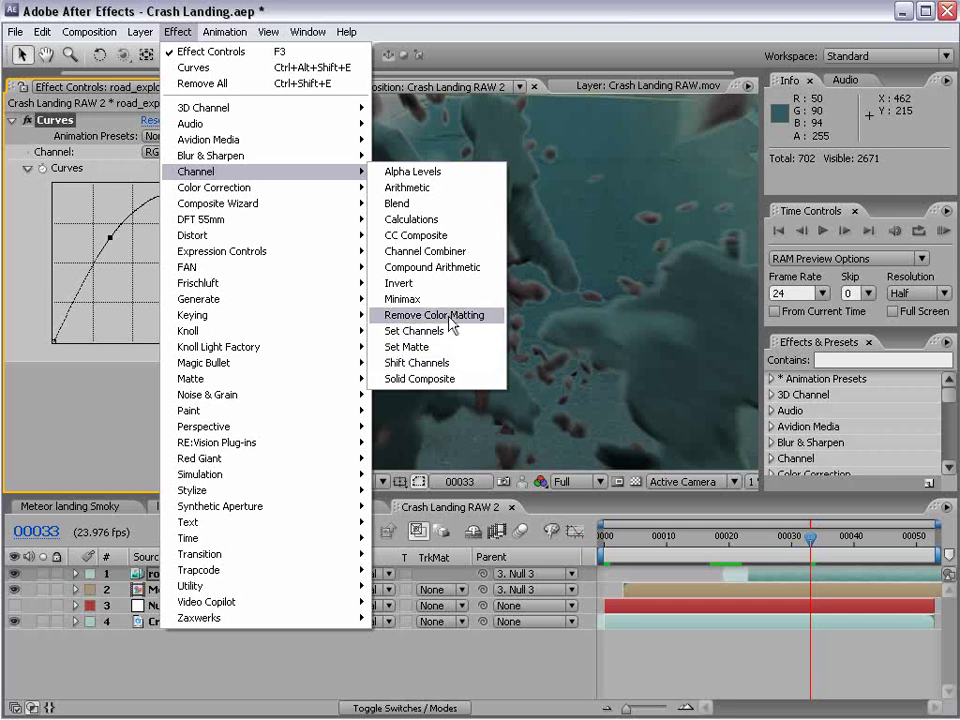
click(490, 317)
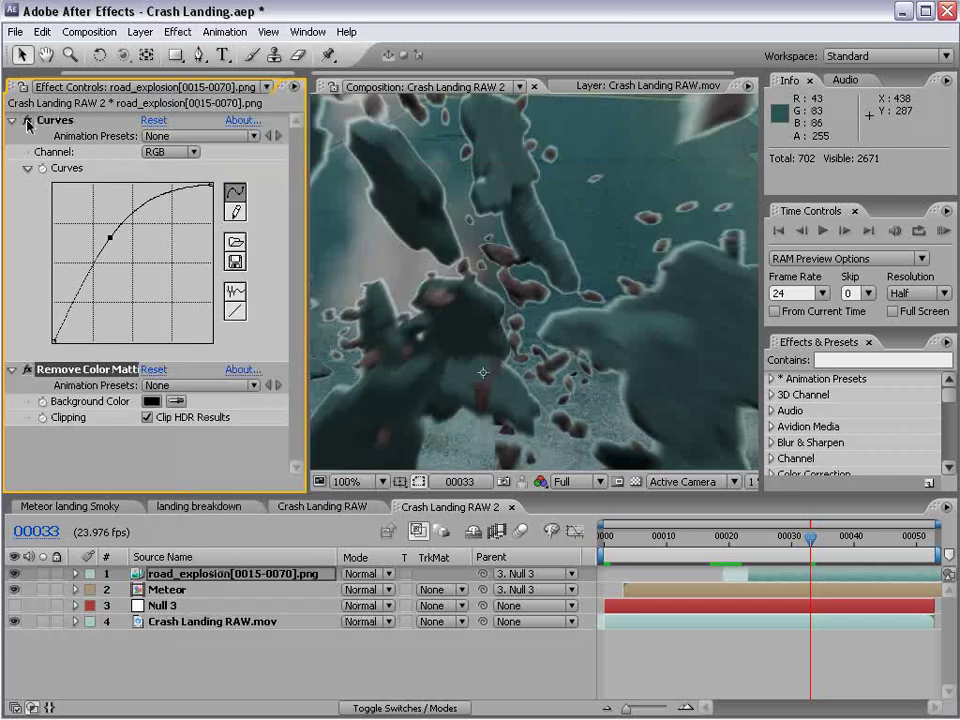
drag(28, 120, 85, 218)
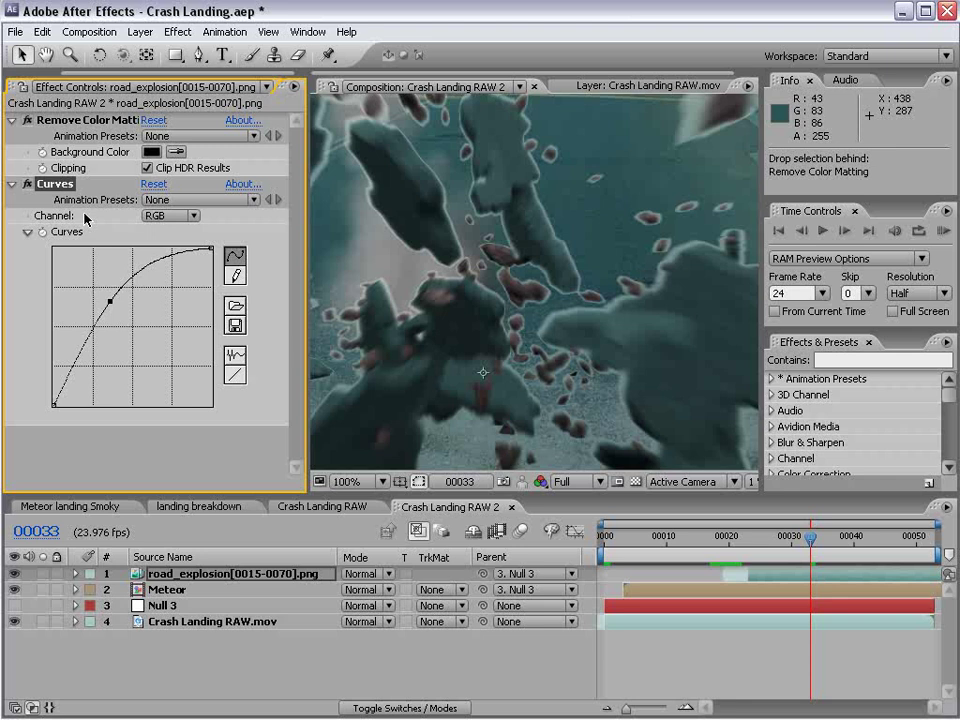
Step: Set the Remove Color Matting background color to the warm gray 655C5C
click(166, 152)
drag(480, 652, 332, 334)
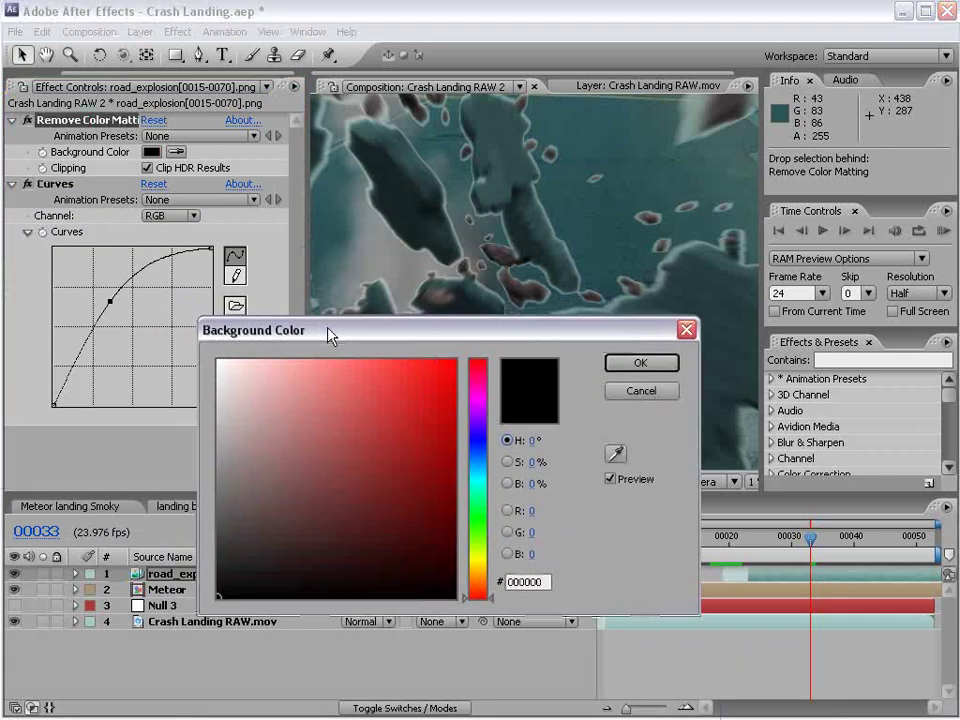
mouse_move(255, 499)
mouse_down()
mouse_move(233, 492)
mouse_move(238, 512)
mouse_move(231, 508)
mouse_move(239, 506)
mouse_up()
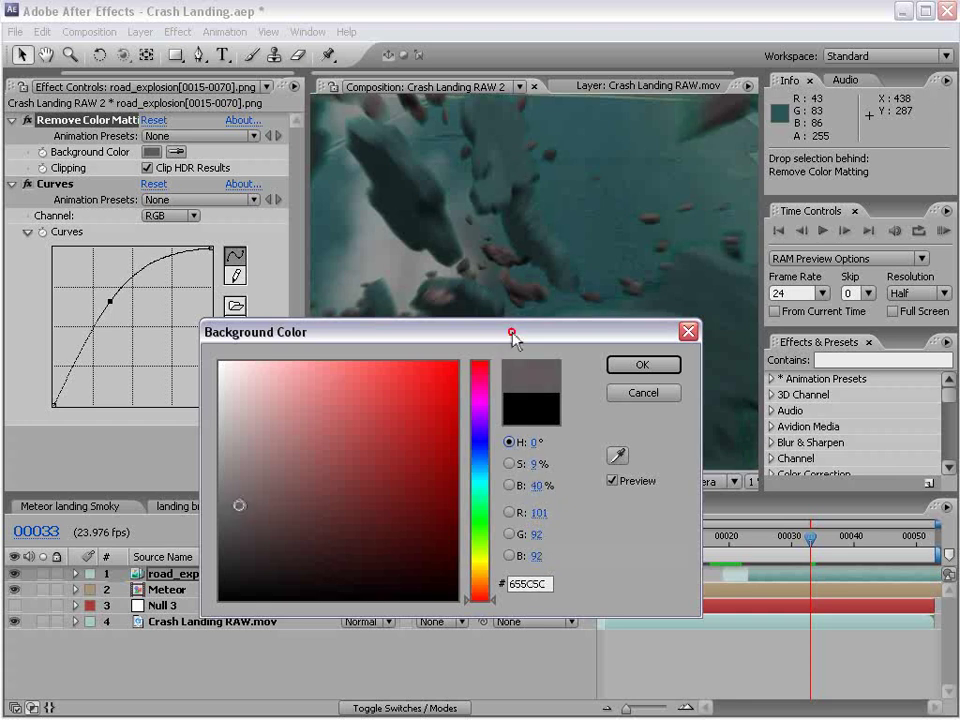
drag(513, 338, 631, 445)
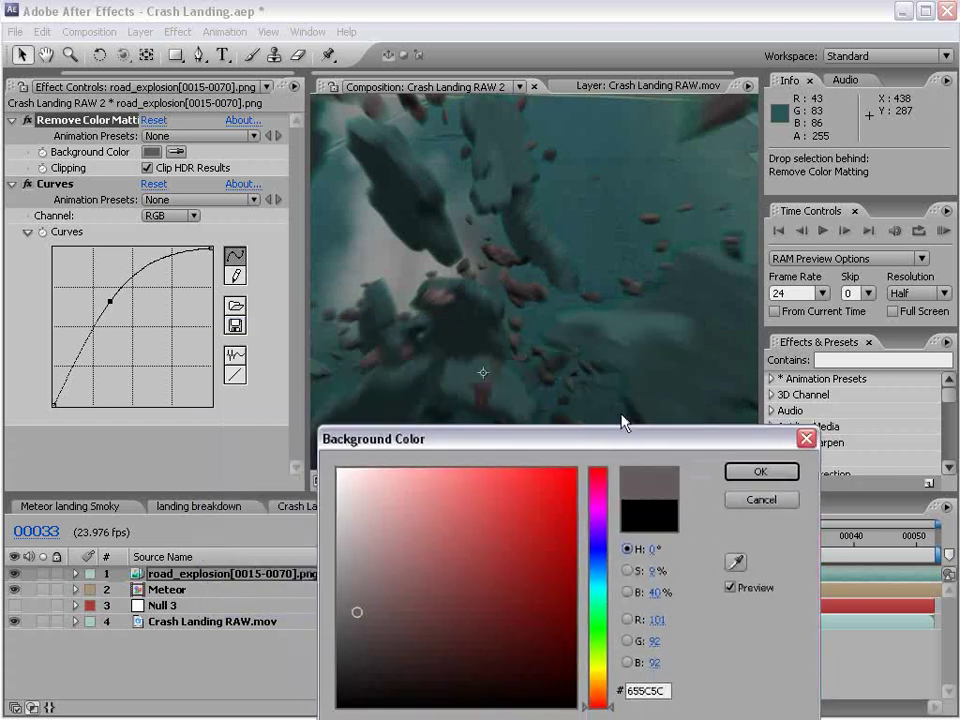
click(758, 472)
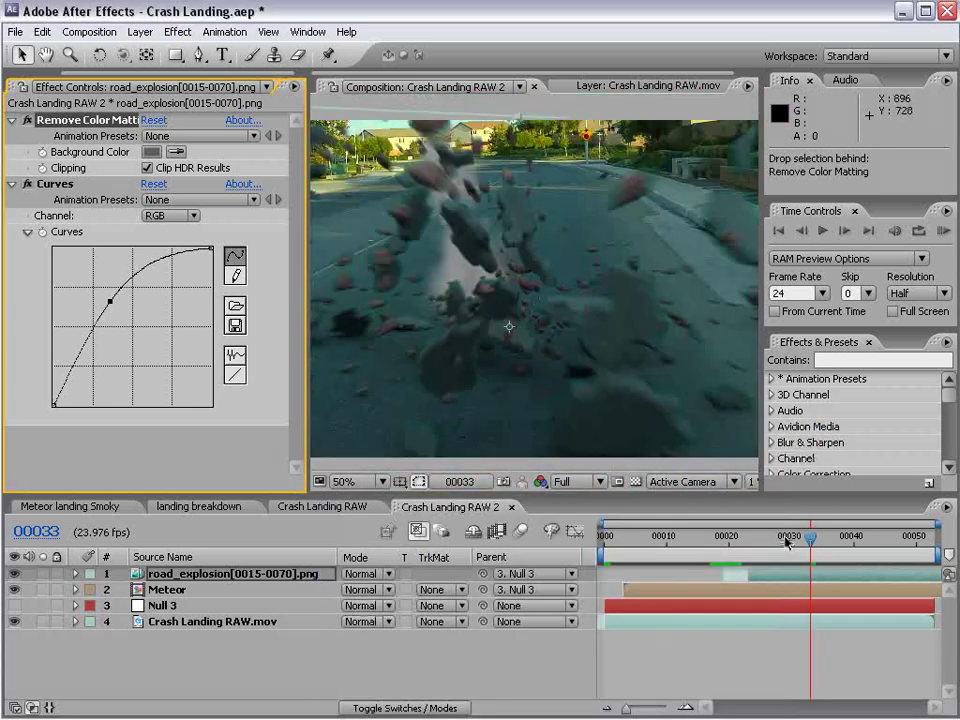
Step: Examine the color-corrected explosion around frame 25, including in an enlarged composition view
drag(786, 541, 762, 547)
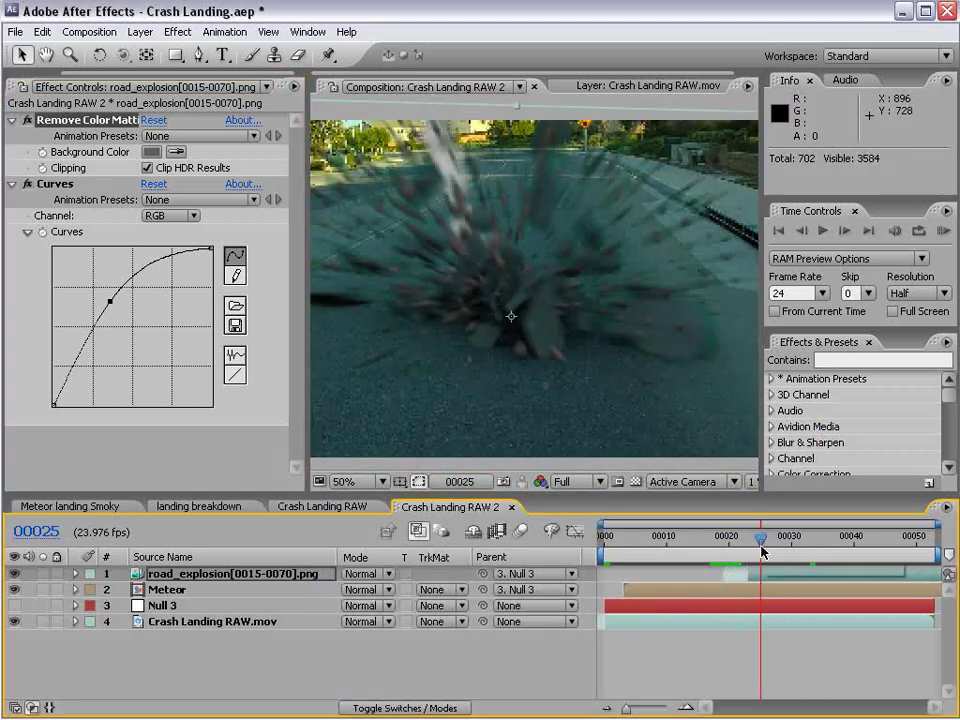
key(grave)
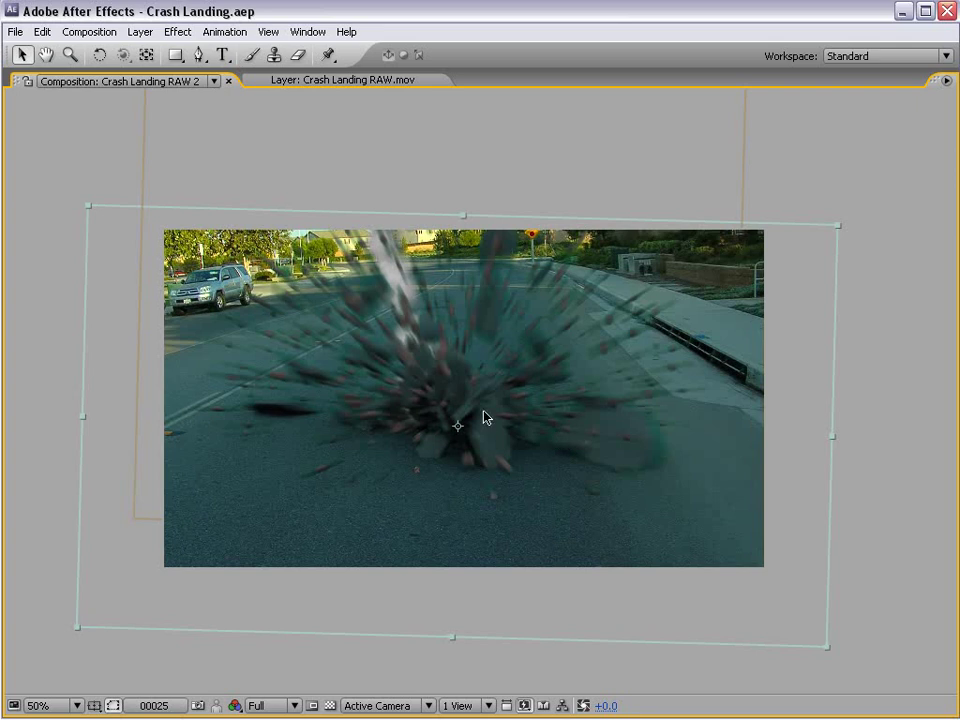
key(grave)
scroll(516, 302, down, 2)
scroll(516, 302, up, 2)
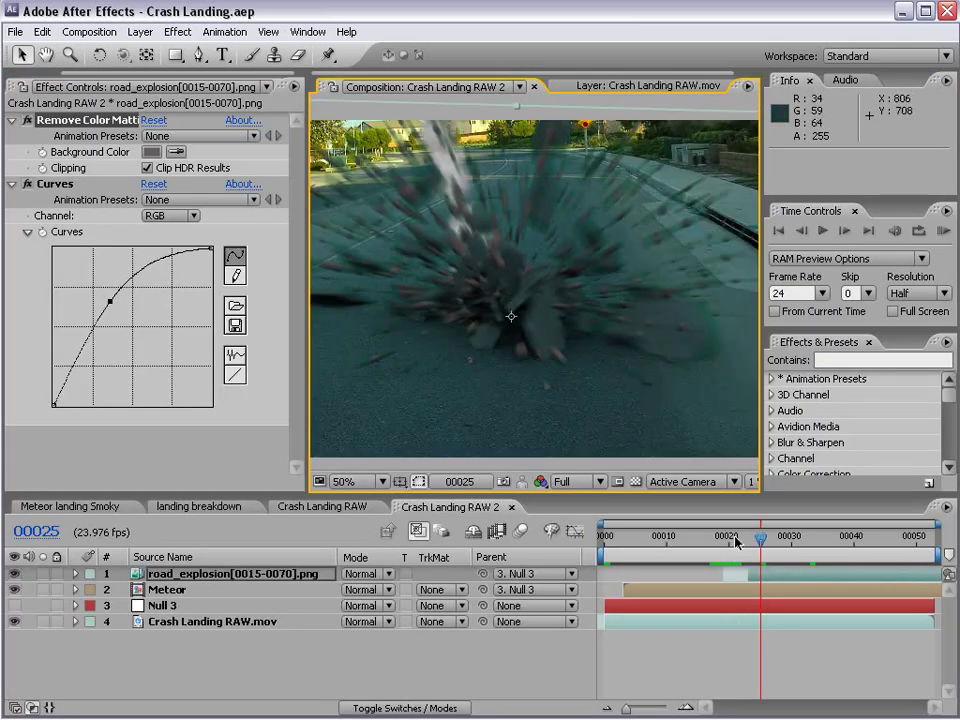
drag(736, 543, 765, 572)
key(Page_Up)
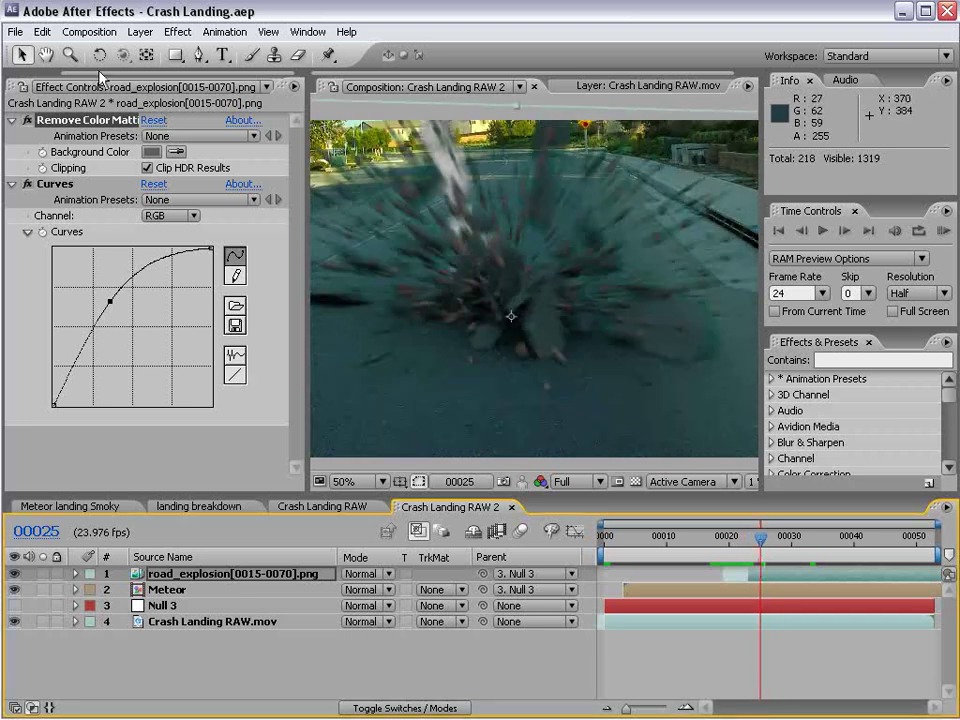
Step: Return to the project contents and import ground cracks.jpg
drag(100, 75, 30, 75)
click(36, 86)
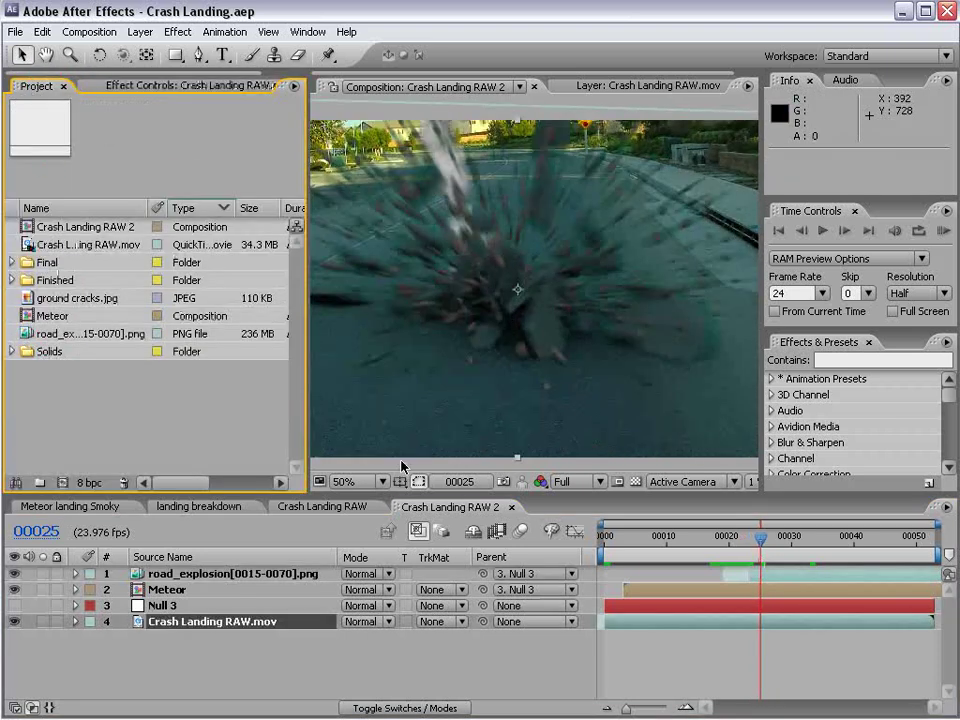
Step: Place ground cracks.jpg directly above the Crash Landing RAW.mov layer and set its blending mode to Multiply
double_click(82, 299)
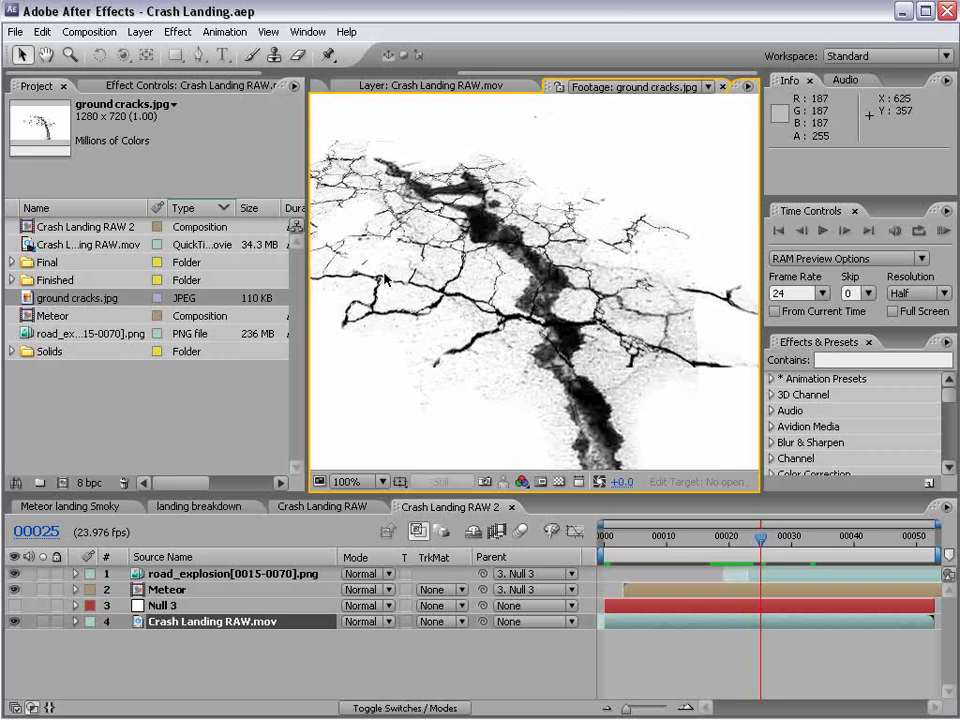
drag(403, 70, 354, 75)
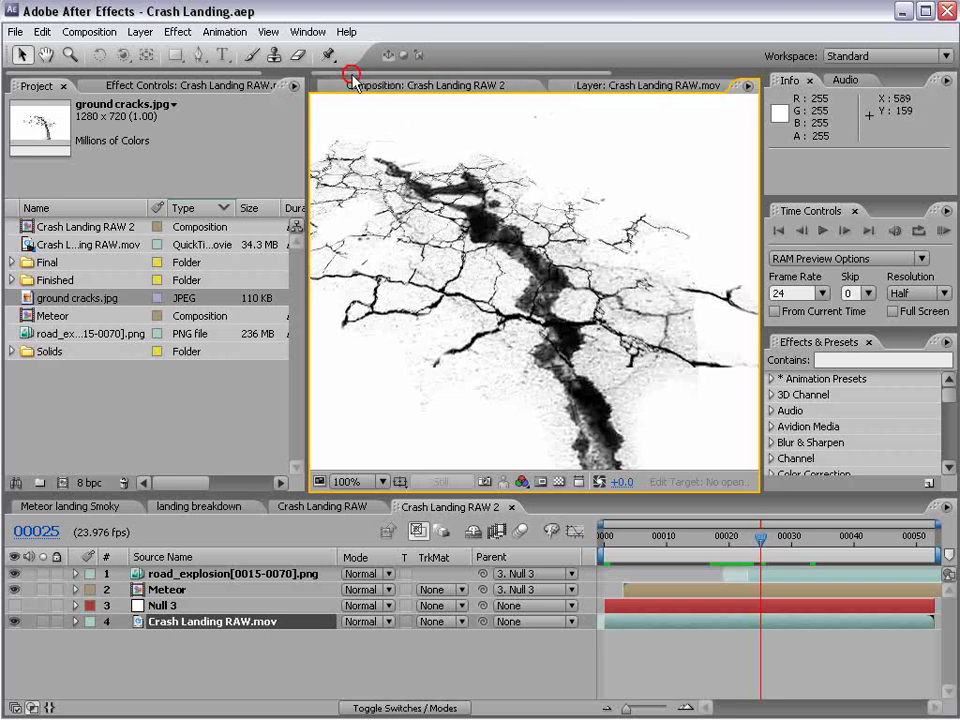
click(386, 86)
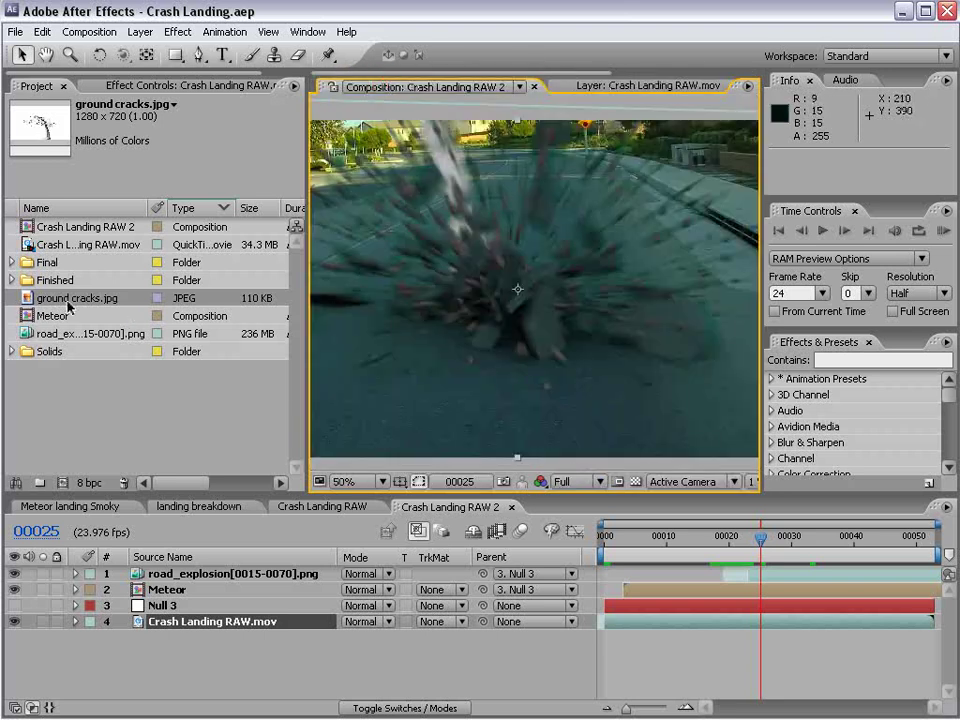
drag(68, 303, 165, 620)
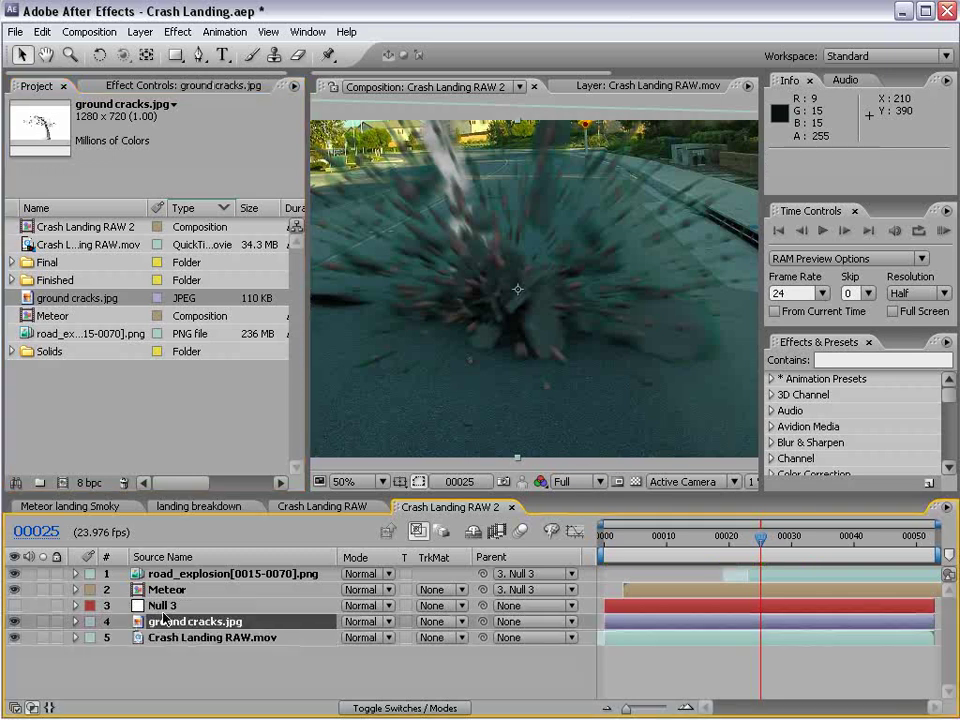
click(362, 622)
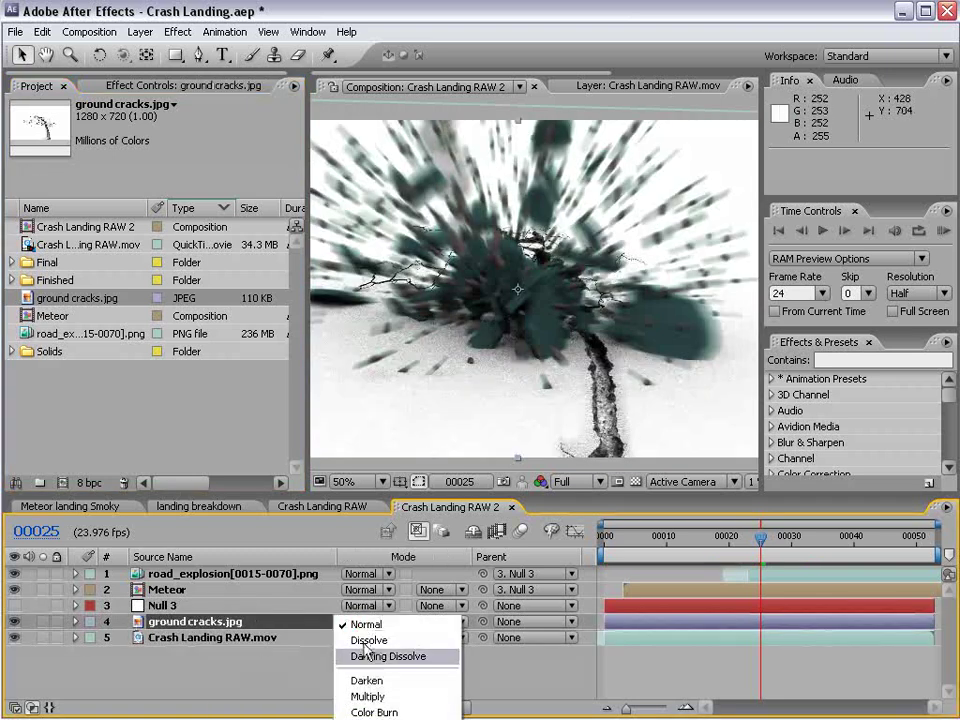
click(366, 696)
Step: Move the ground cracks down to position 624, 440 and parent the layer to Null 3
drag(548, 313, 537, 354)
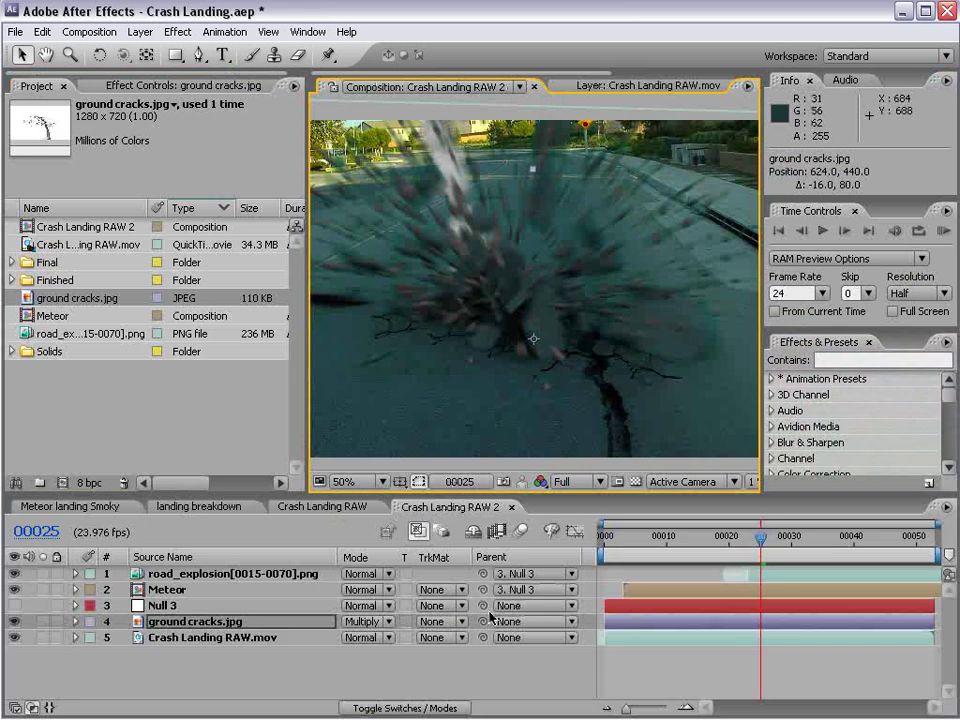
drag(483, 623, 165, 605)
click(654, 639)
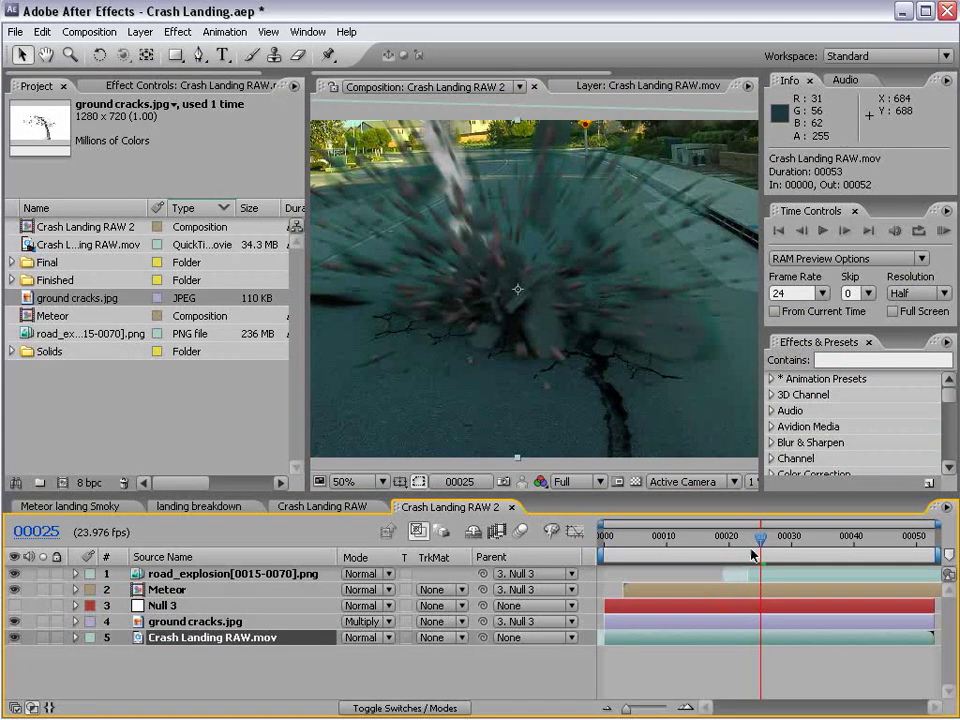
Step: Trim the start of the ground cracks layer to frame 23, where the explosion bursts
drag(760, 537, 749, 549)
key(Page_Up)
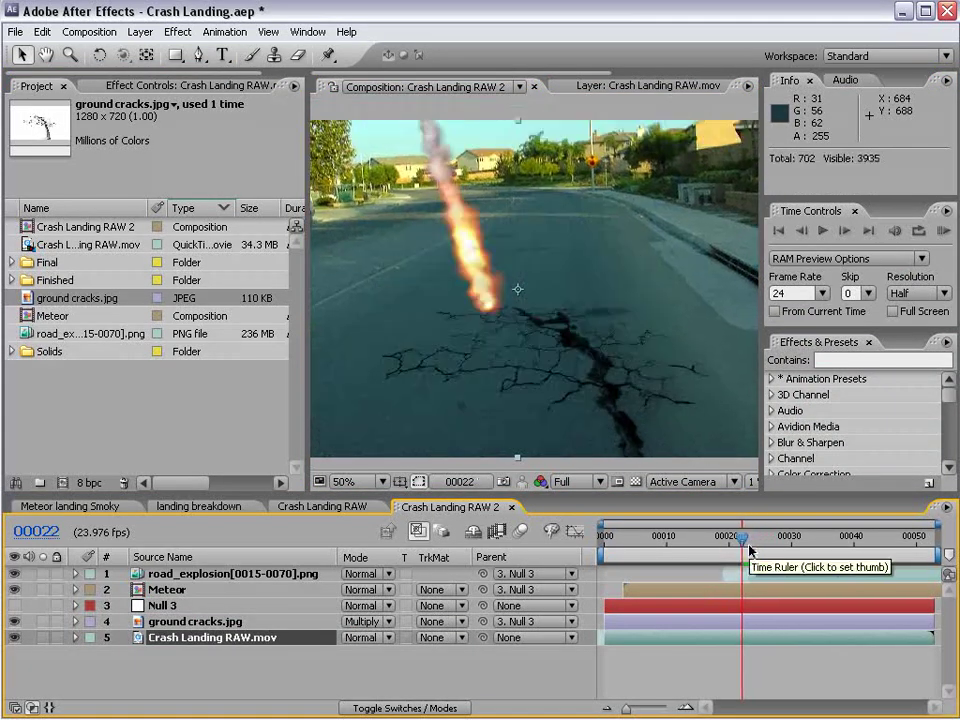
key(Page_Down)
click(172, 625)
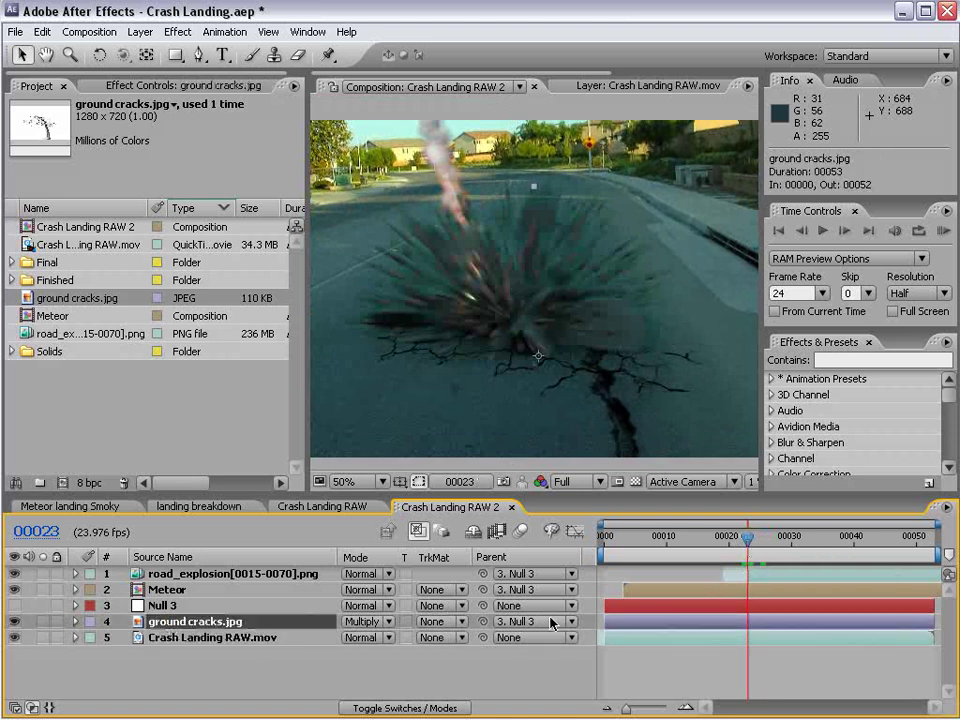
drag(605, 621, 718, 621)
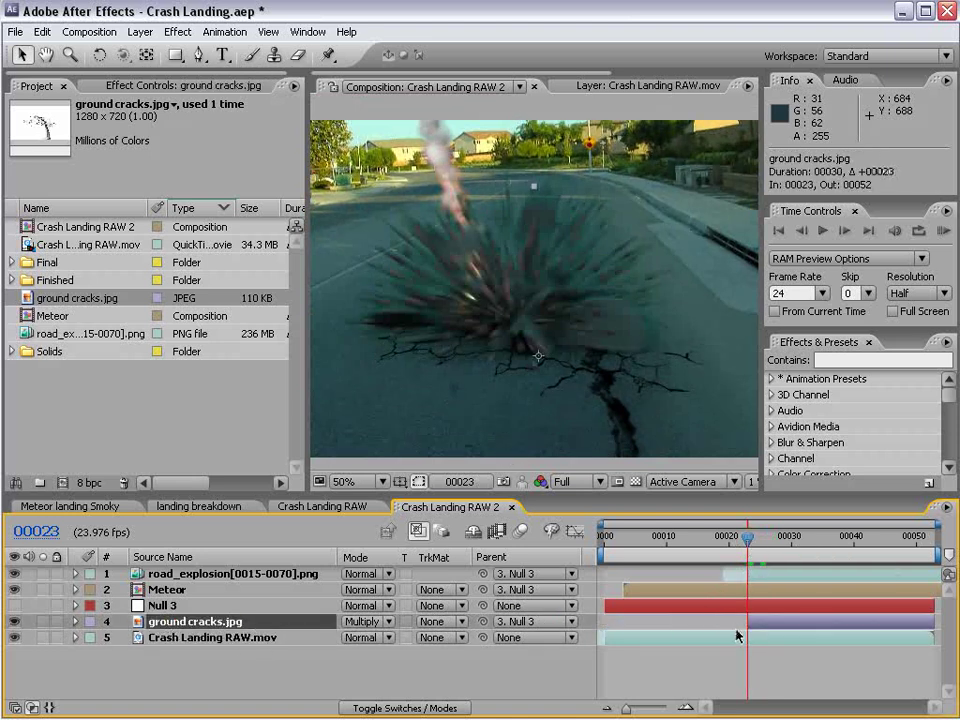
click(739, 655)
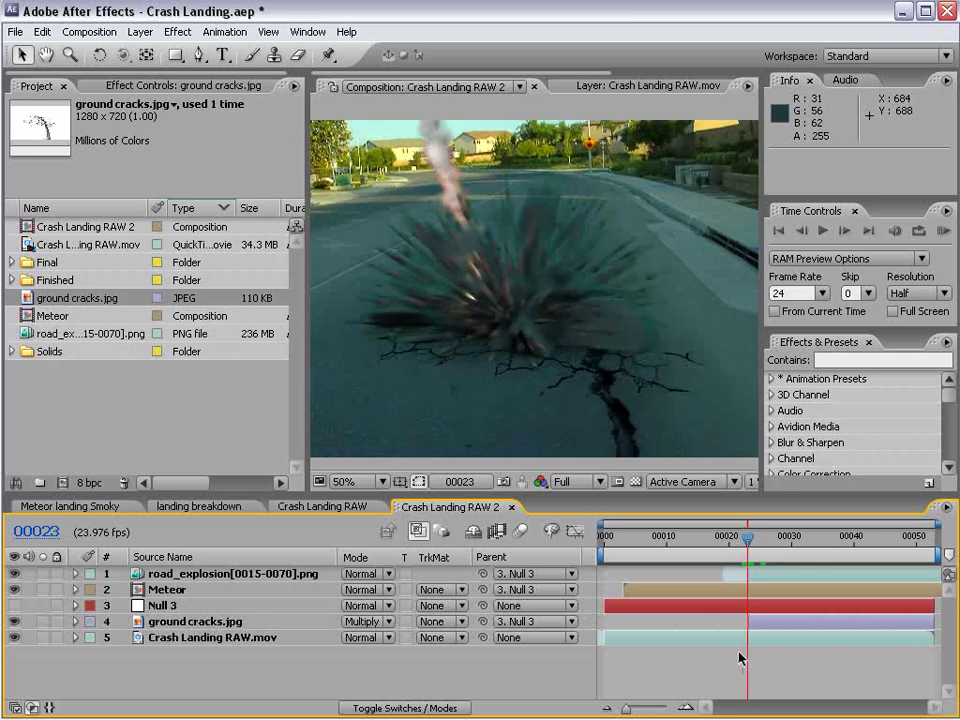
Step: Draw a closed five-point Pen mask on the ground cracks layer around the thick lower trunk of the crack
click(771, 628)
scroll(618, 420, up, 1)
drag(660, 430, 554, 290)
click(198, 55)
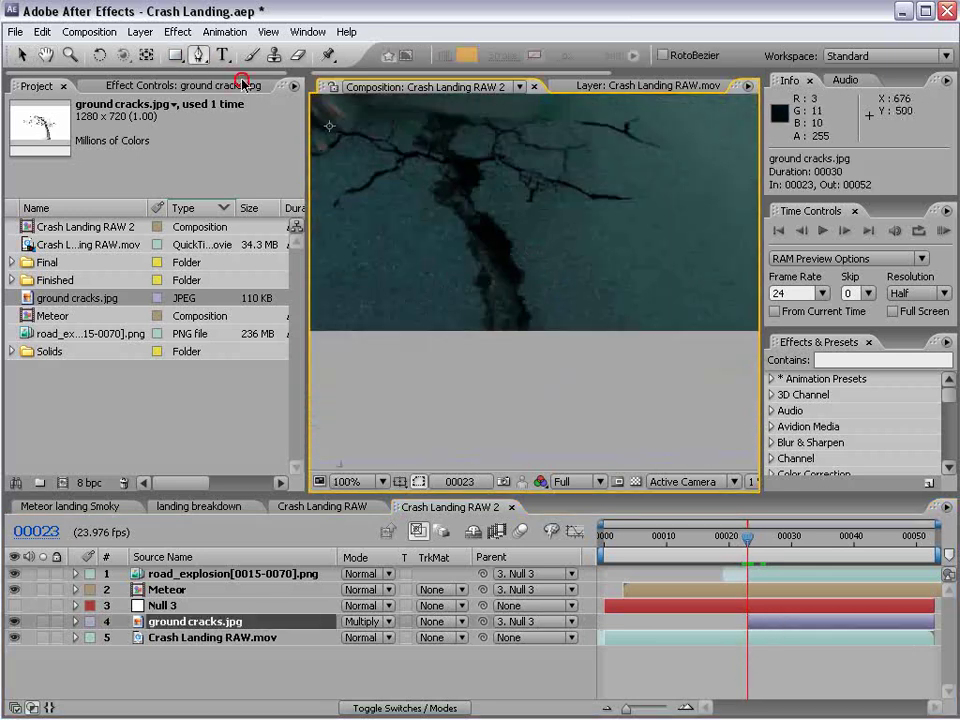
click(640, 450)
click(641, 455)
click(562, 249)
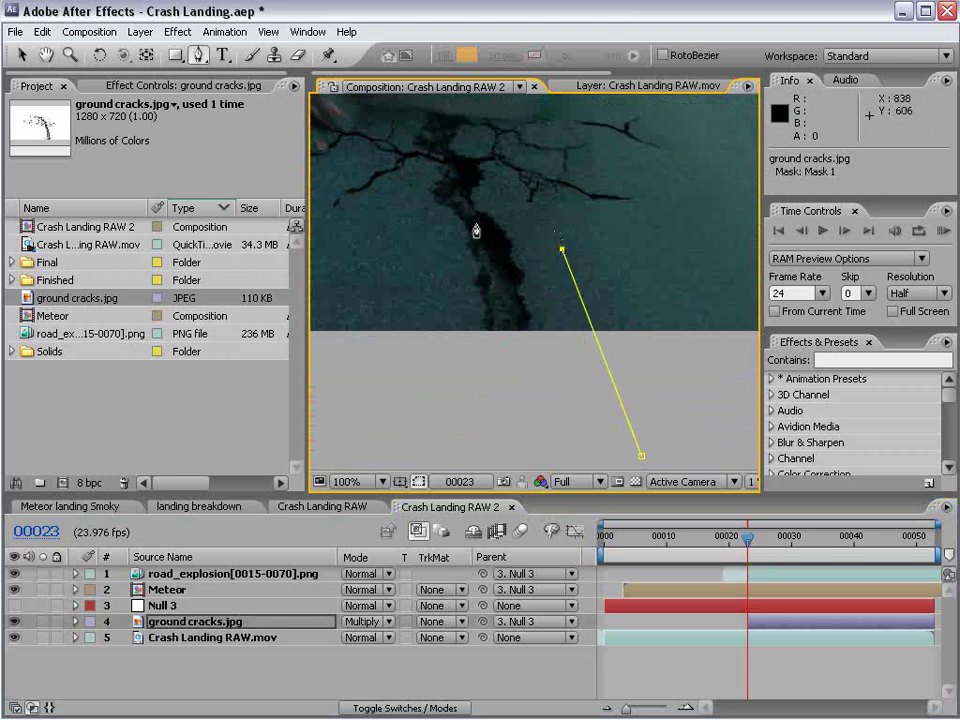
click(450, 225)
click(409, 369)
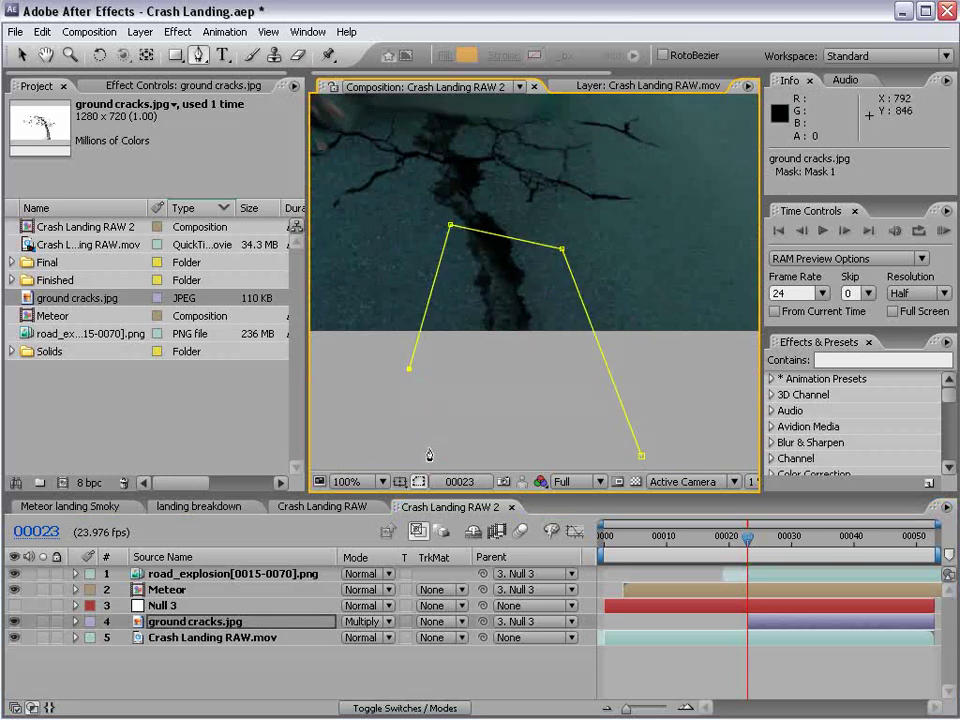
click(642, 456)
Step: Set the ground cracks mask to Subtract and reveal its Mask Feather property
key(m)
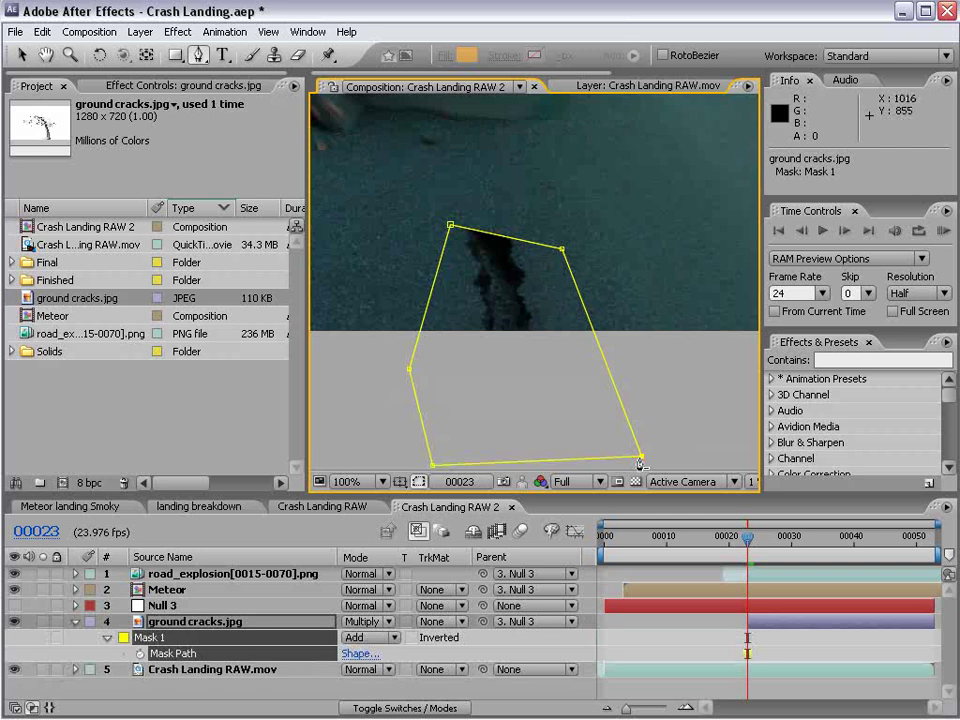
click(362, 637)
click(368, 655)
key(f)
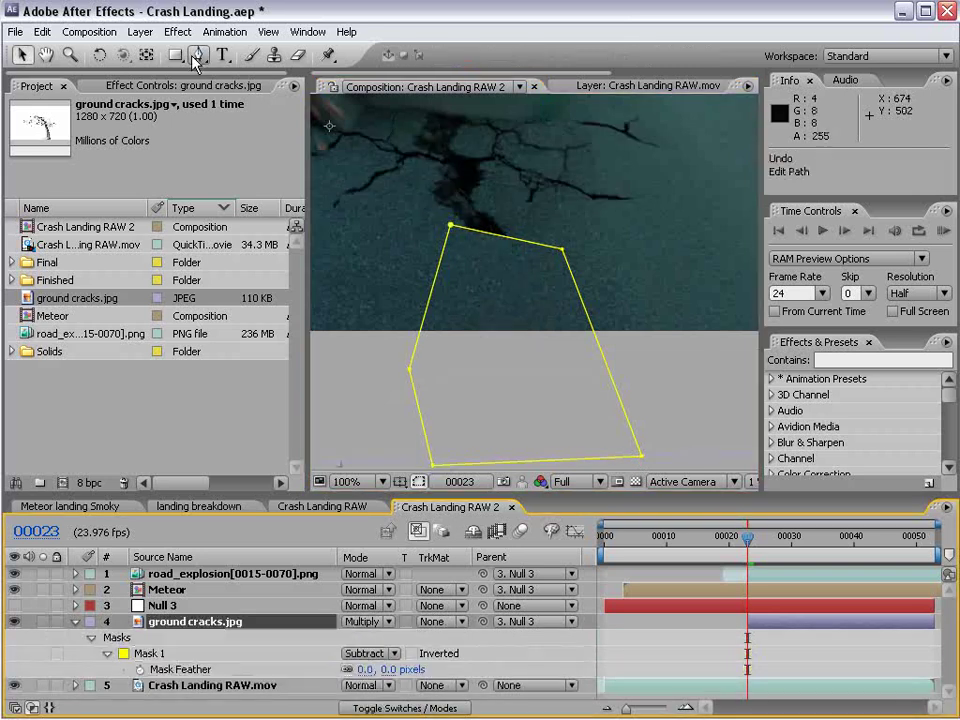
Step: Reshape the mask's upper edge into a small wavy outline across the end of the crack and save the project
mouse_move(493, 236)
mouse_down()
mouse_move(482, 248)
mouse_move(468, 237)
mouse_move(485, 222)
mouse_up()
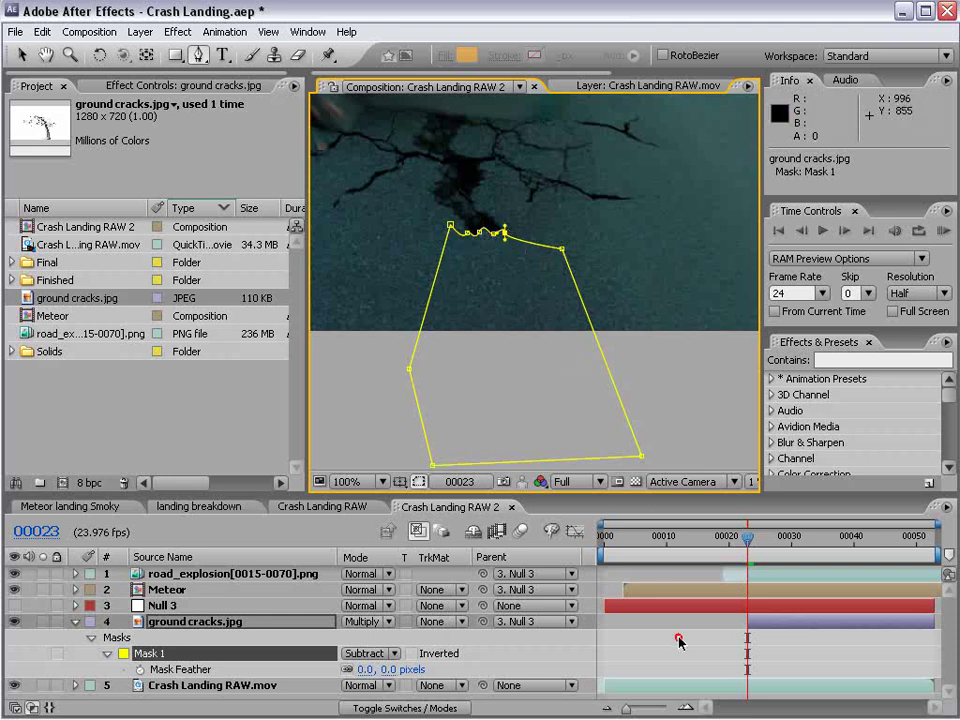
click(679, 638)
key(ctrl+s)
click(75, 621)
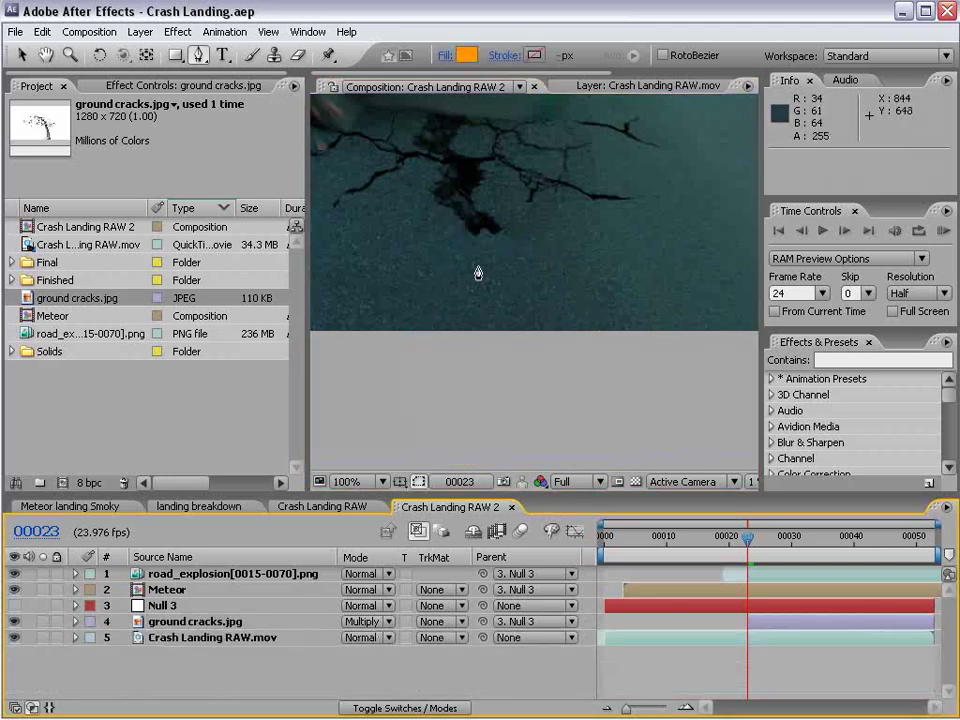
Step: Examine the masked cracks beneath the explosion in the wider view from frame 23 to frame 27
key(h)
drag(503, 174, 530, 293)
scroll(516, 233, down, 1)
drag(516, 219, 604, 275)
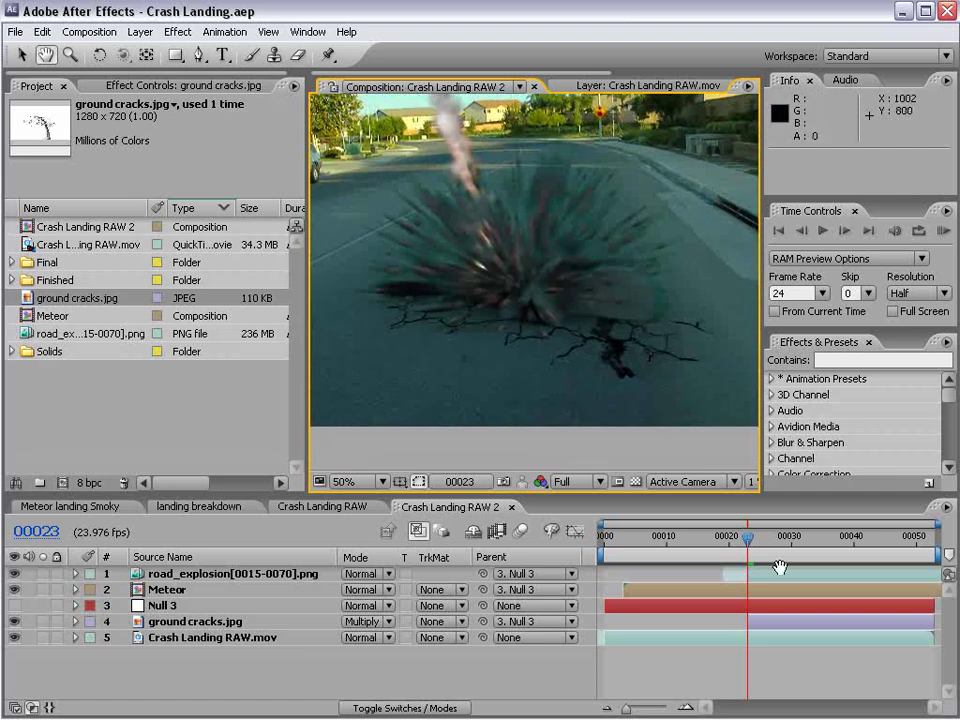
key(g)
drag(748, 541, 772, 533)
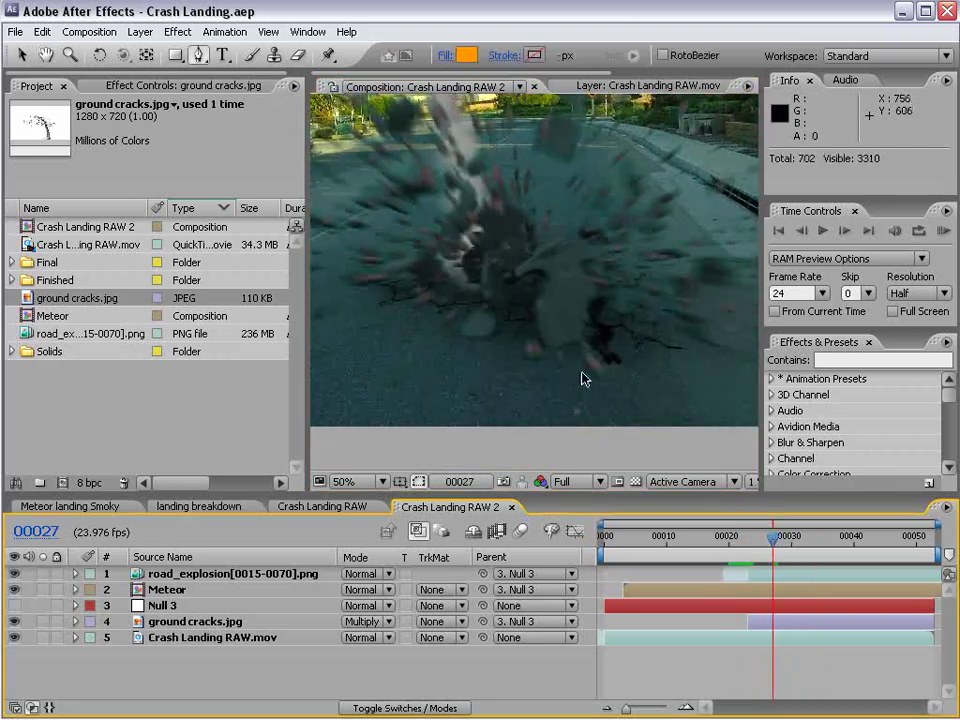
Step: Create a new 1280 × 720 solid layer with the blue color 0054FF
click(140, 32)
click(327, 55)
click(385, 67)
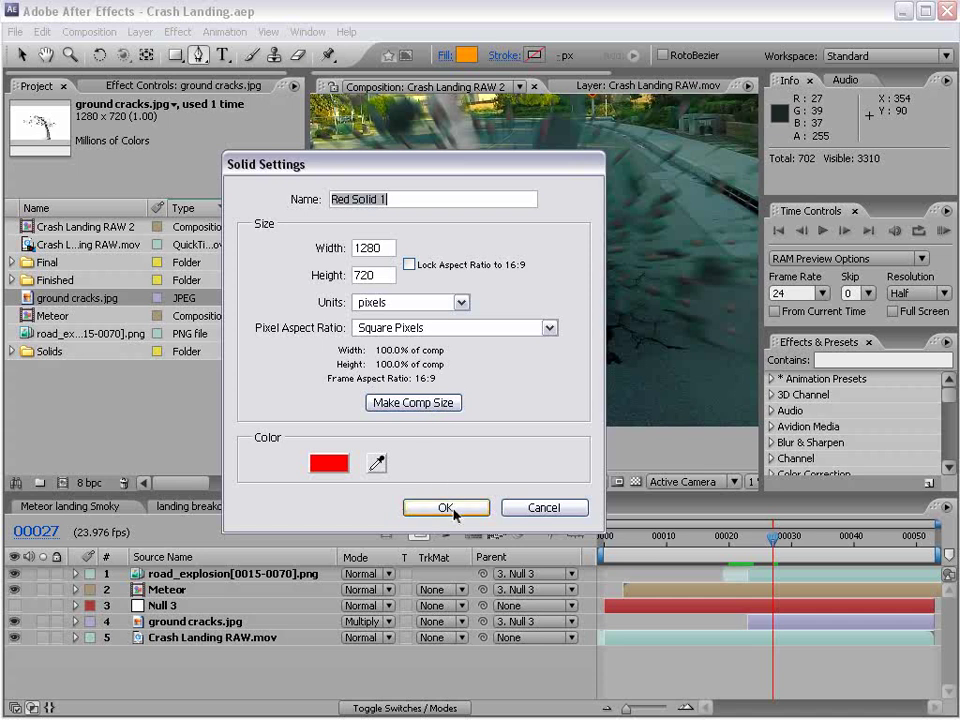
click(330, 463)
click(598, 563)
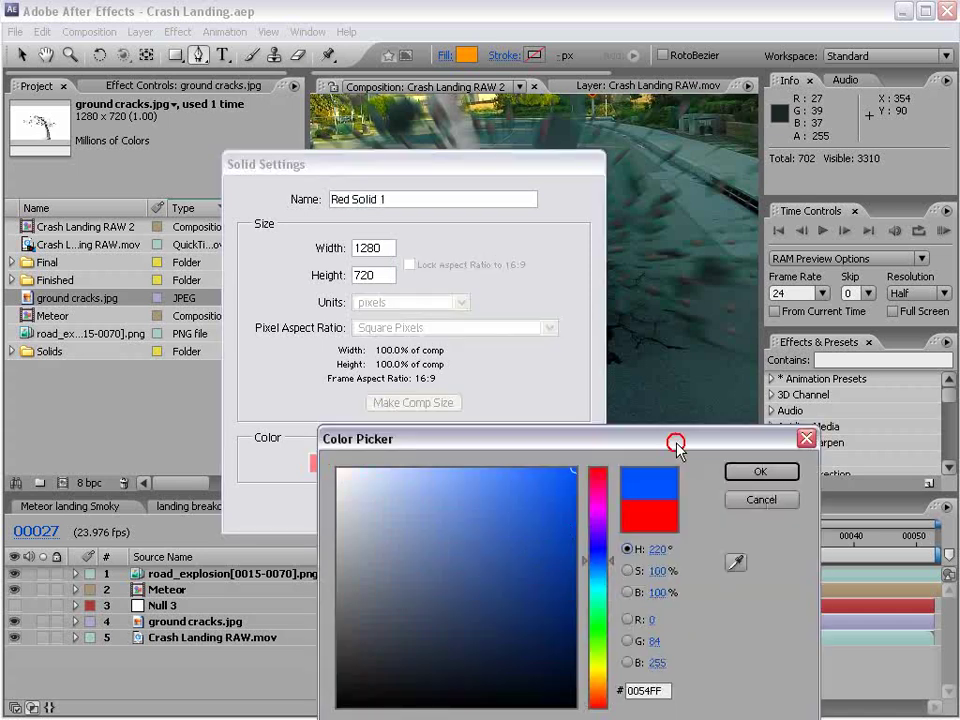
click(760, 471)
click(446, 568)
Step: Apply Trapcode Particular to the blue solid and solo the layer
click(178, 32)
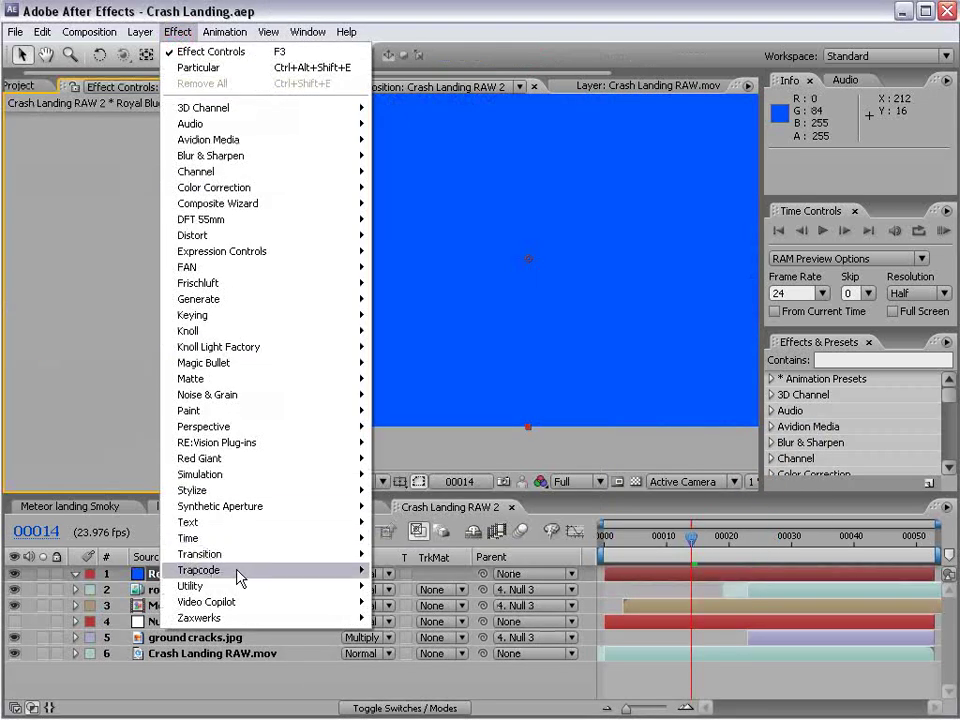
mouse_move(332, 575)
click(410, 635)
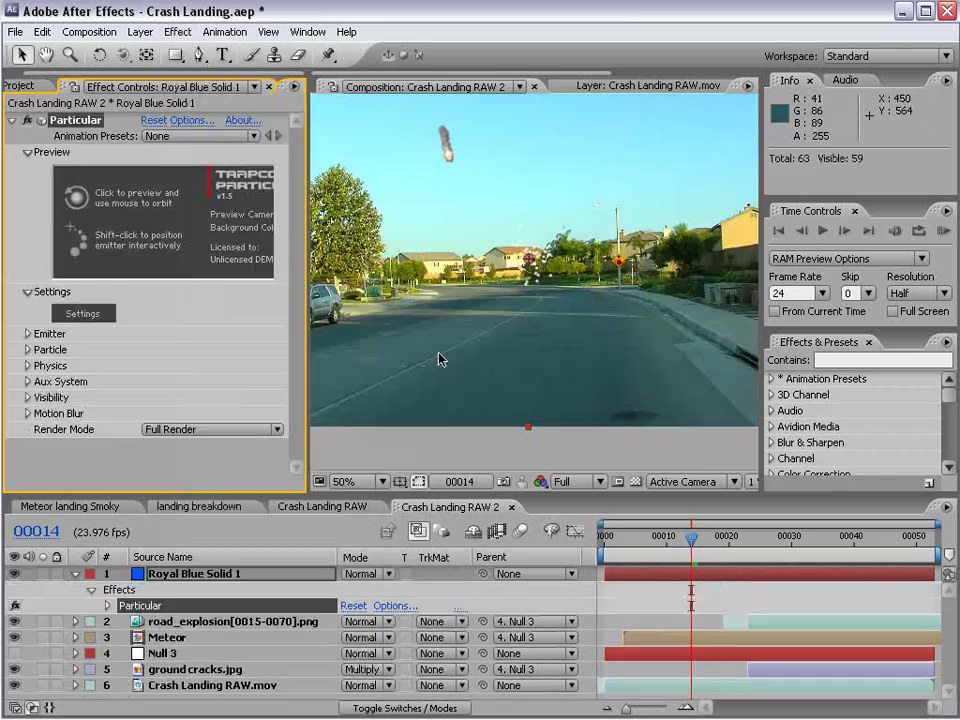
mouse_move(690, 538)
mouse_down()
mouse_move(652, 541)
mouse_move(704, 541)
mouse_up()
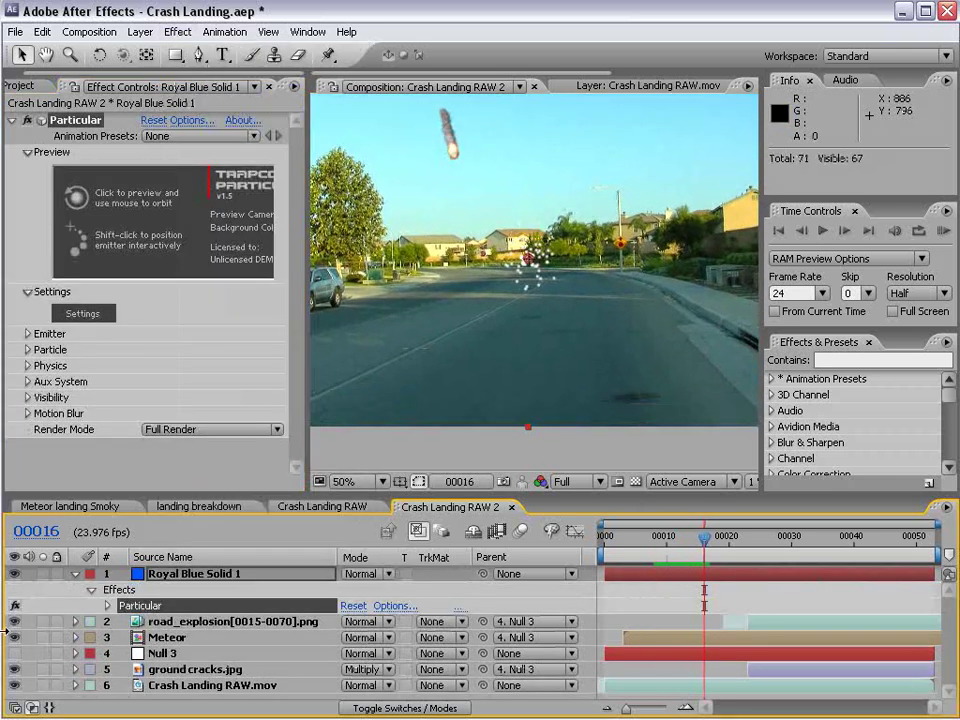
click(43, 575)
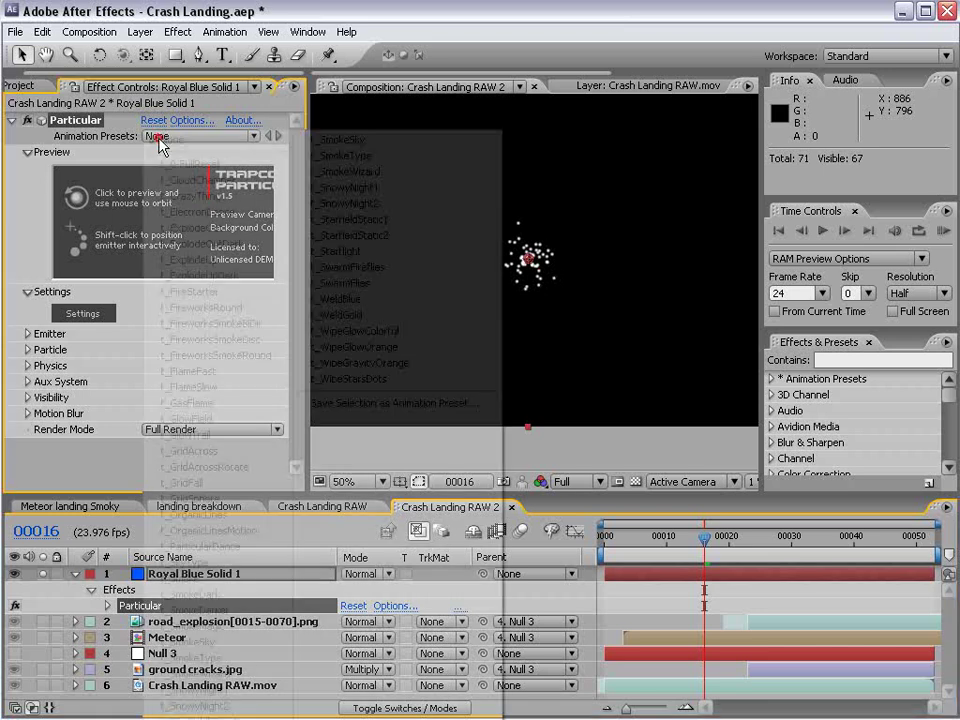
Step: Load the t_ExplodeOutDark preset in Particular and preview the burst up to frame 23
click(160, 136)
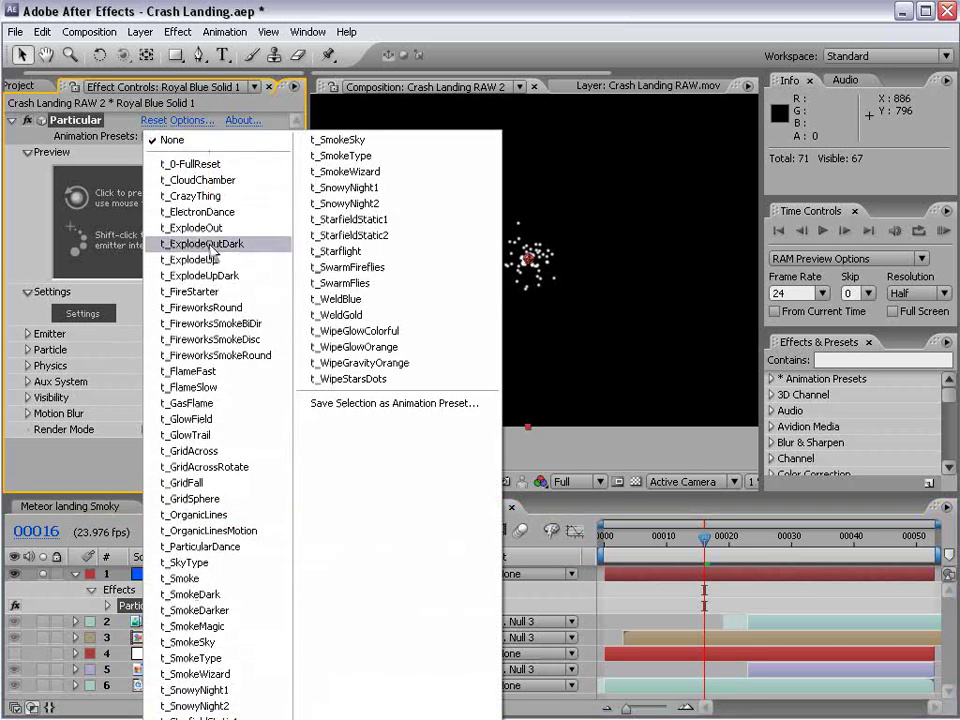
click(244, 243)
key(space)
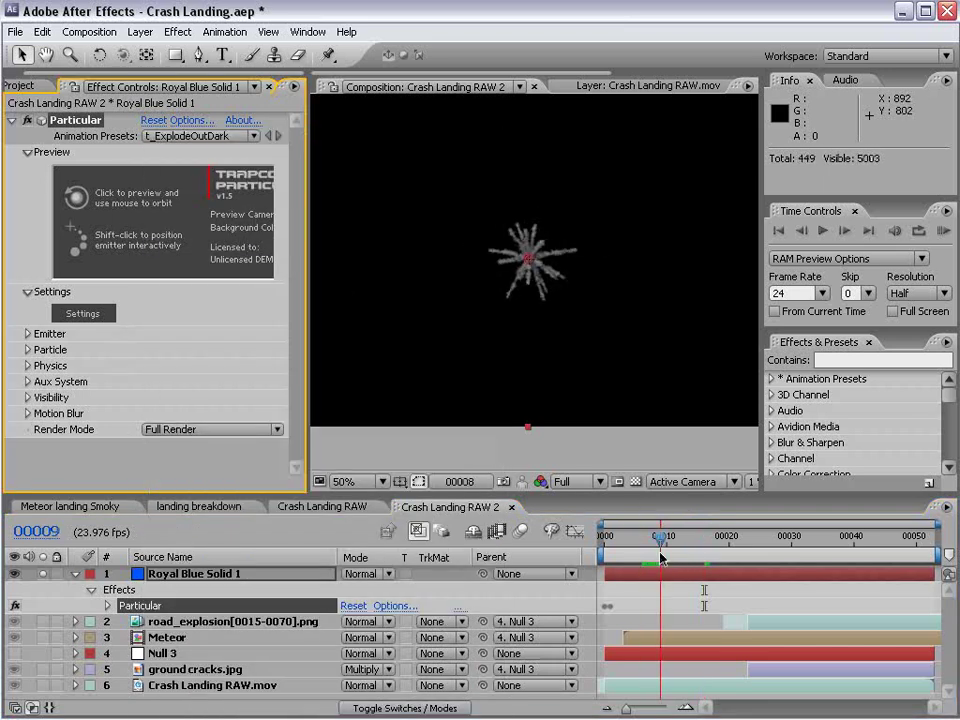
mouse_move(754, 562)
mouse_down()
mouse_move(806, 556)
mouse_move(747, 550)
mouse_up()
scroll(531, 206, up, 1)
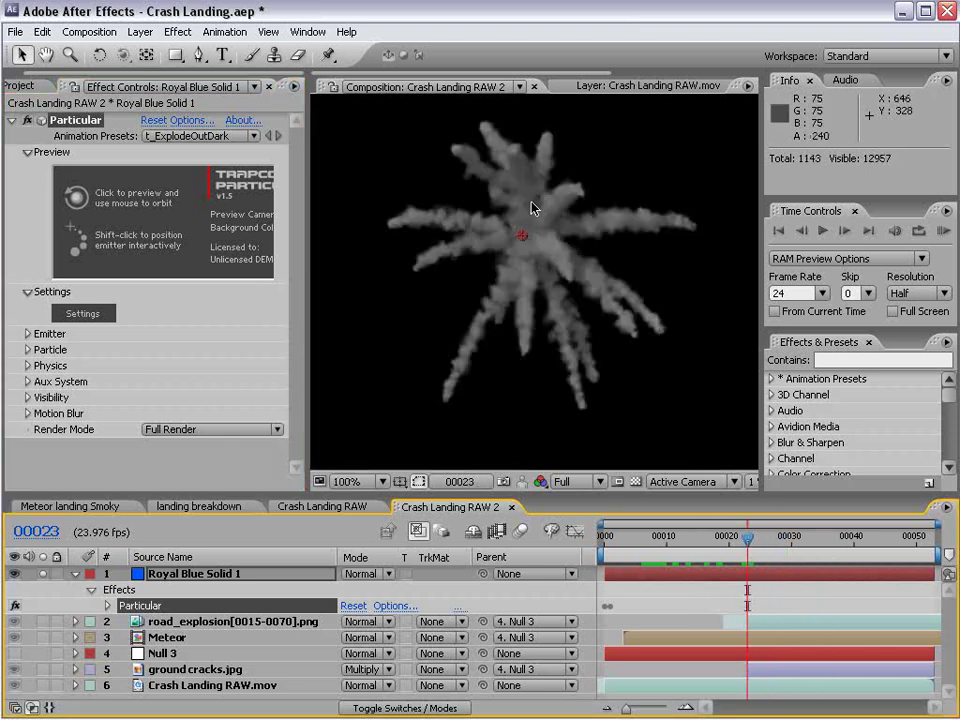
Step: Set Particular's emitter direction to Directional, with a direction spread of 56 and a Z Rotation of 0x+278°
click(28, 334)
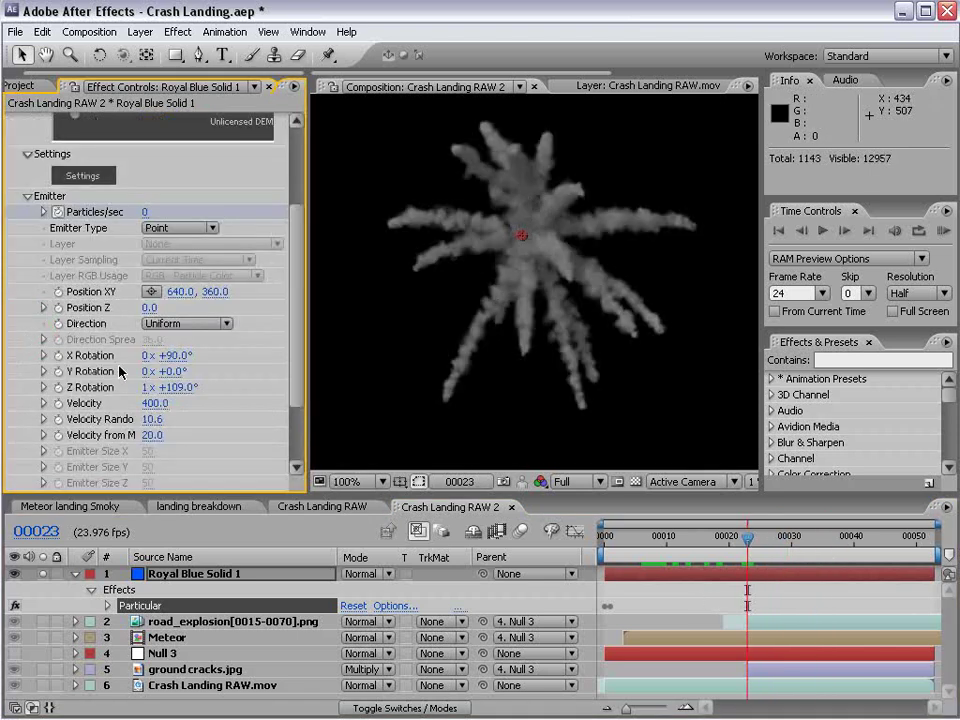
click(180, 325)
click(200, 346)
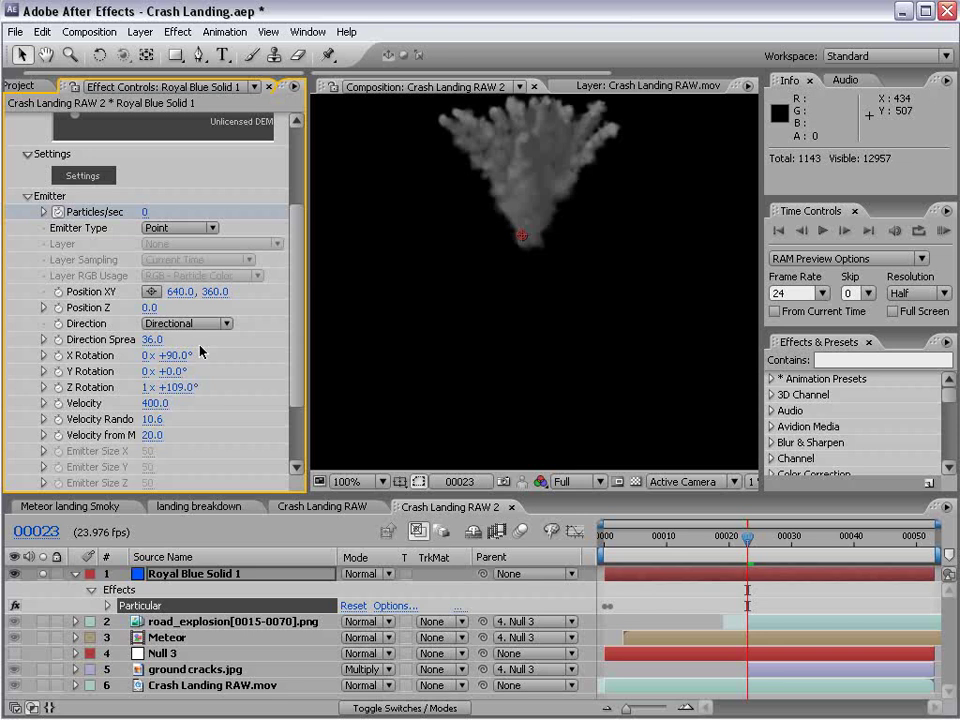
drag(153, 339, 180, 341)
mouse_move(186, 386)
mouse_down()
mouse_move(289, 379)
mouse_move(40, 424)
mouse_up()
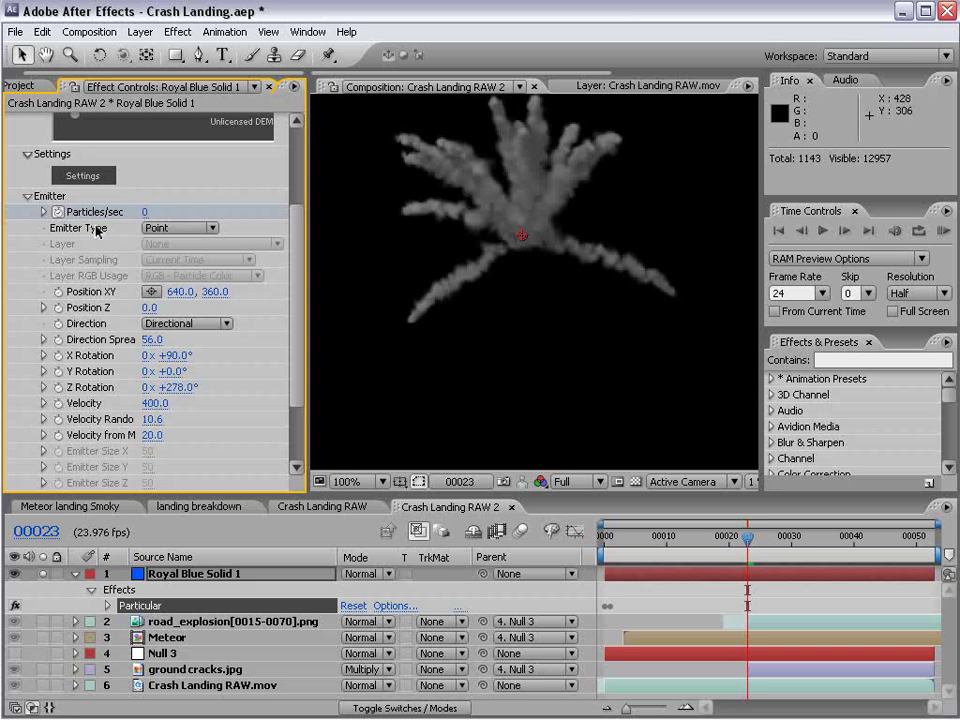
Step: Reveal the blue solid's keyframes, set the first Particles/sec keyframe to 800 and preview the burst
click(614, 576)
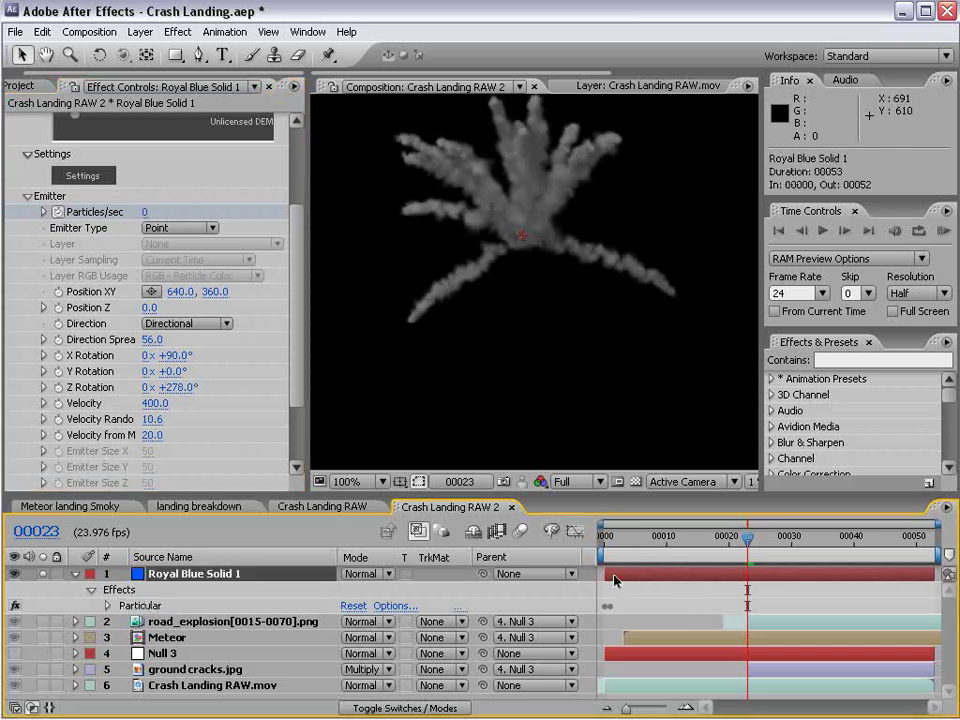
key(u)
click(605, 607)
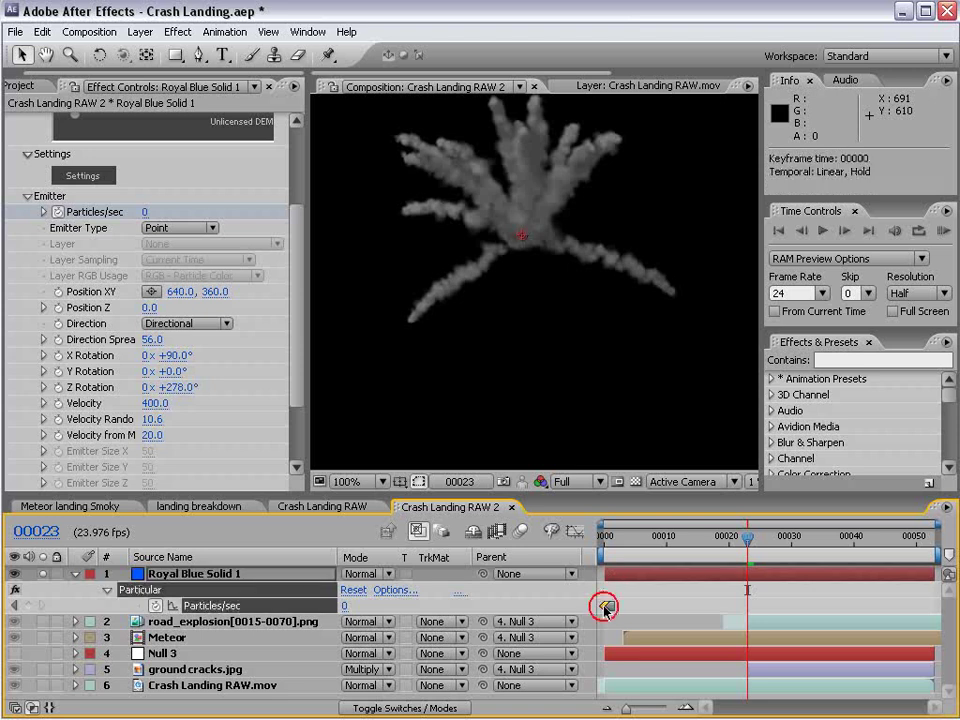
double_click(605, 607)
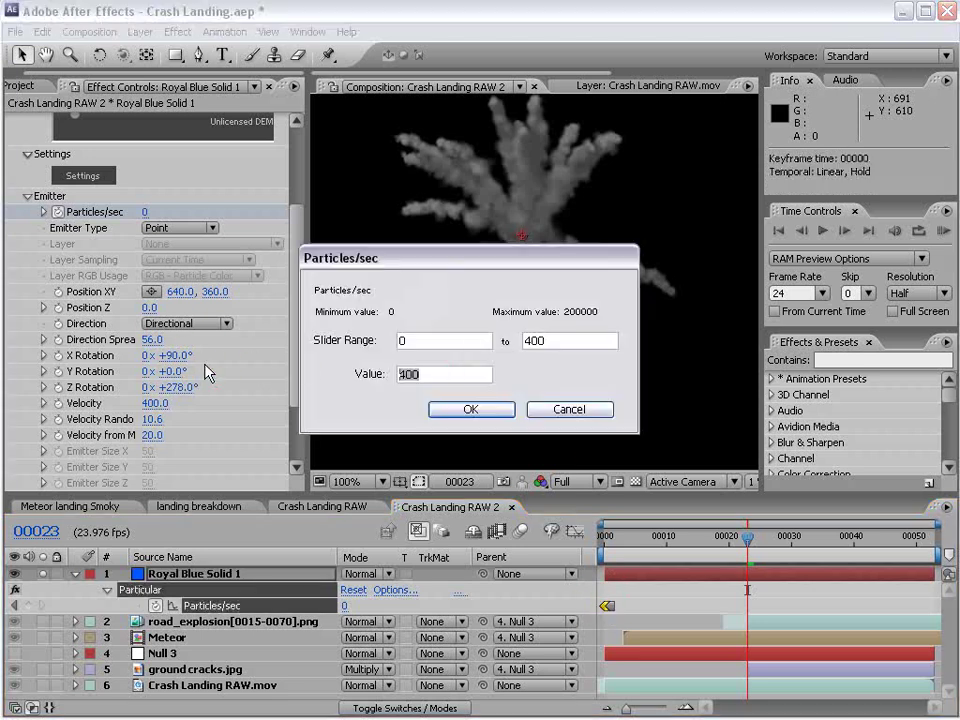
text(800)
key(Return)
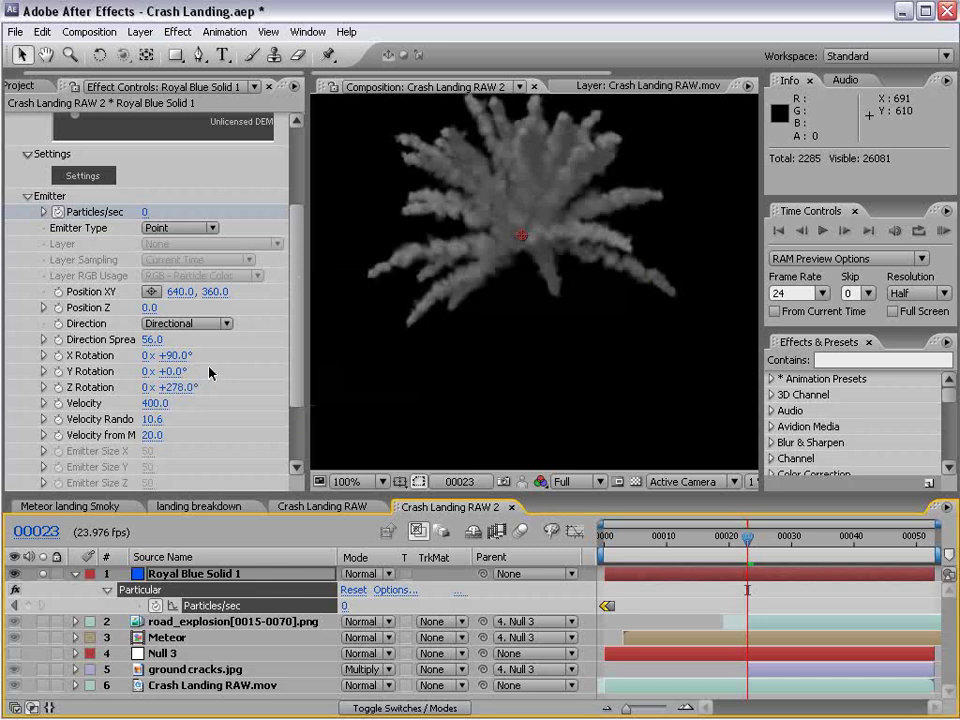
drag(610, 530, 731, 555)
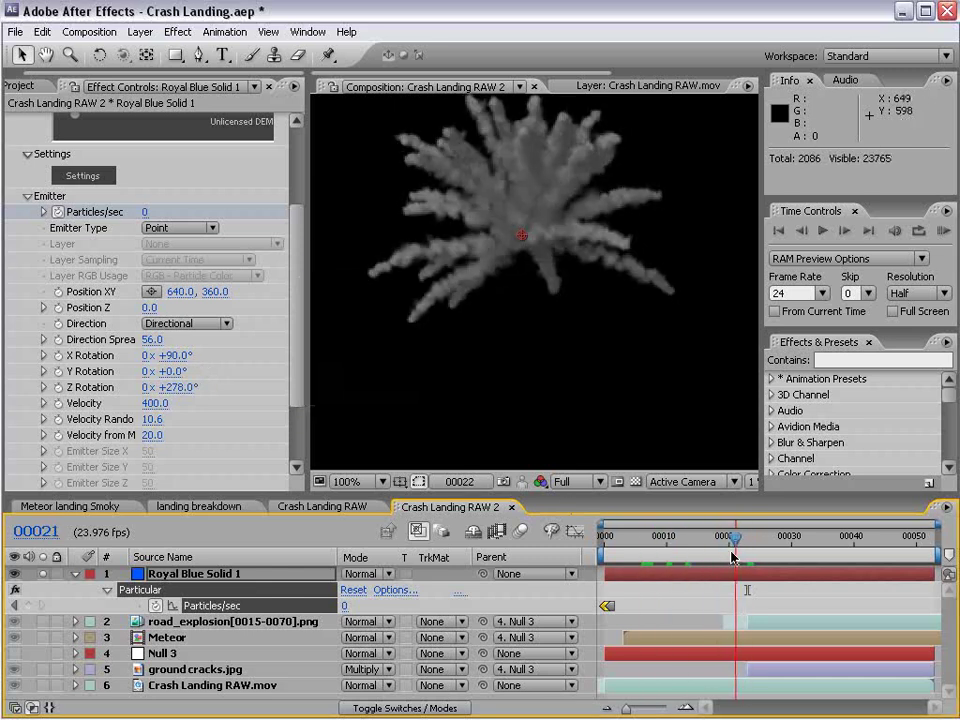
Step: Set the first Particles/sec keyframe of the blue solid's Particular effect to 600
double_click(606, 607)
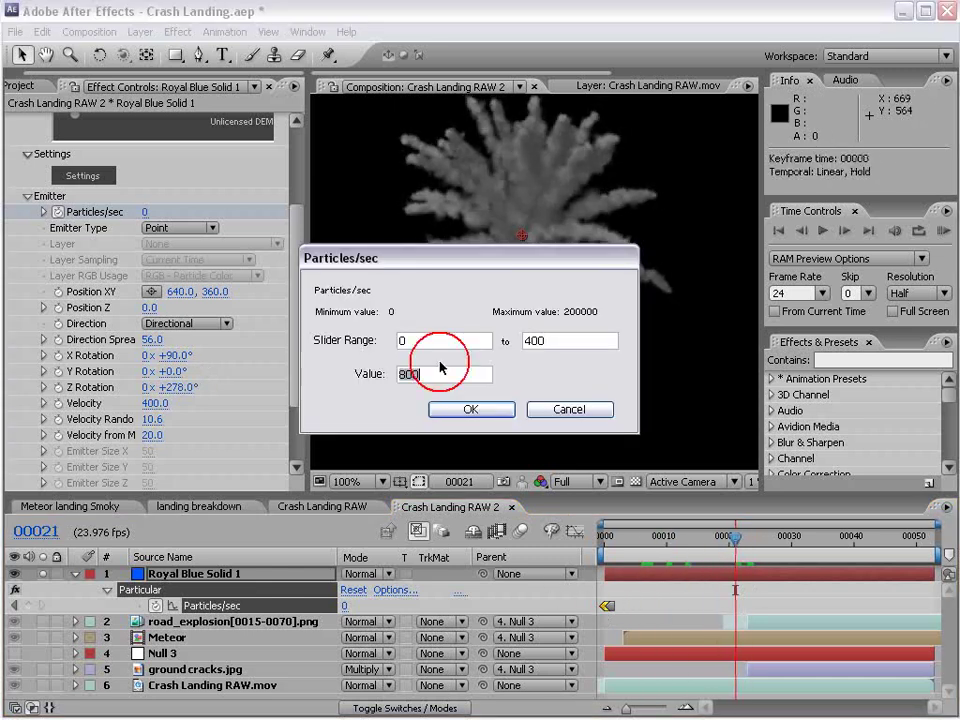
click(400, 342)
text(6000)
key(Return)
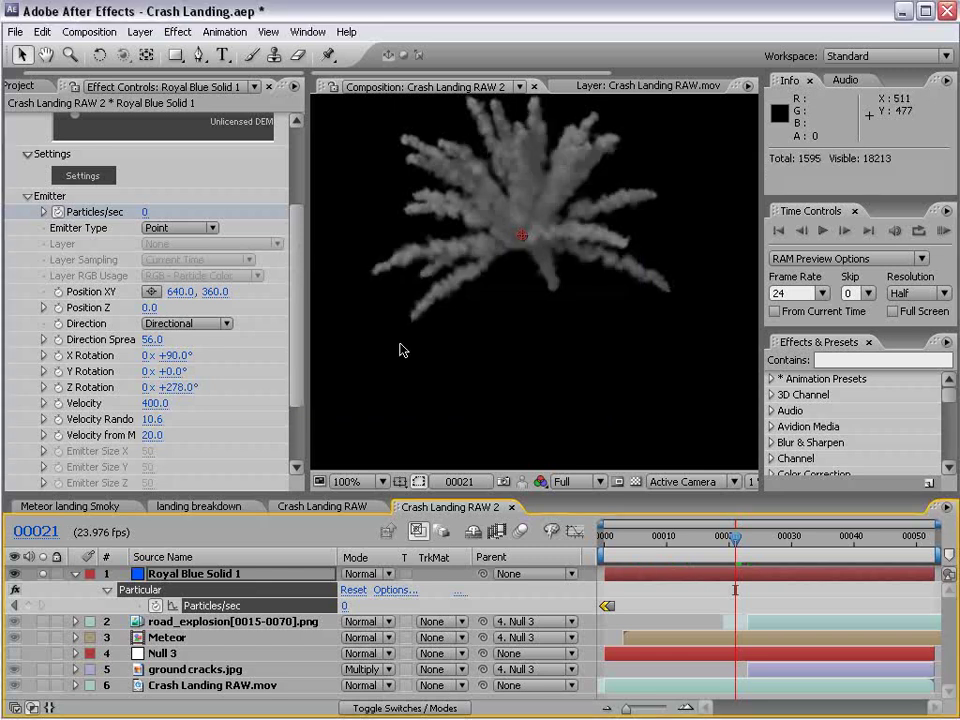
Step: Set Particular's emitter velocity to 660 and the Aux System particle size to 19.1
scroll(300, 333, down, 2)
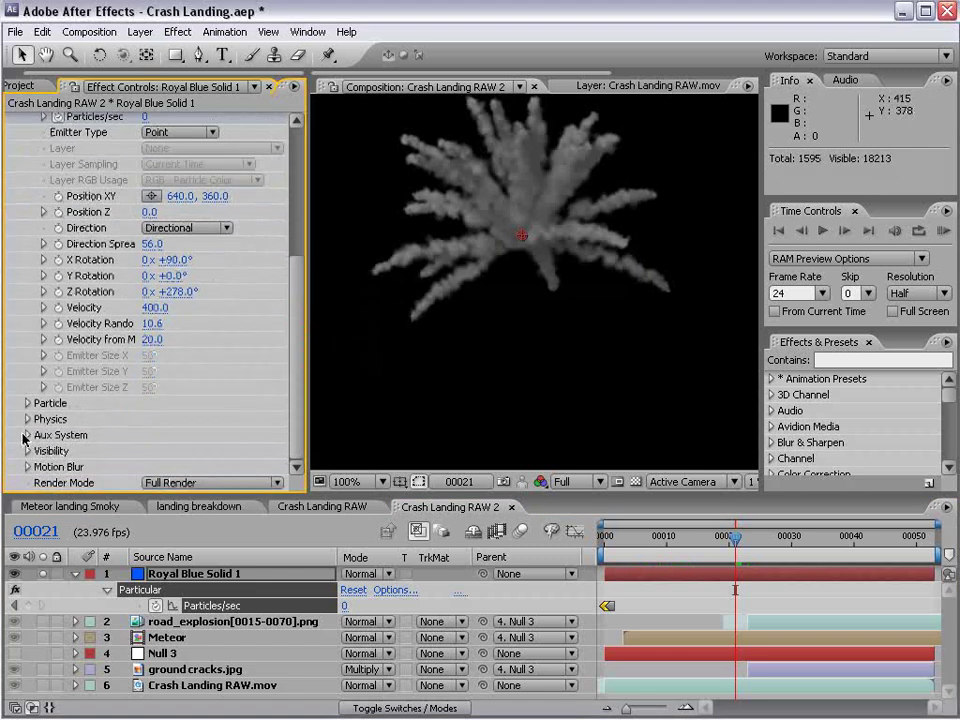
click(27, 435)
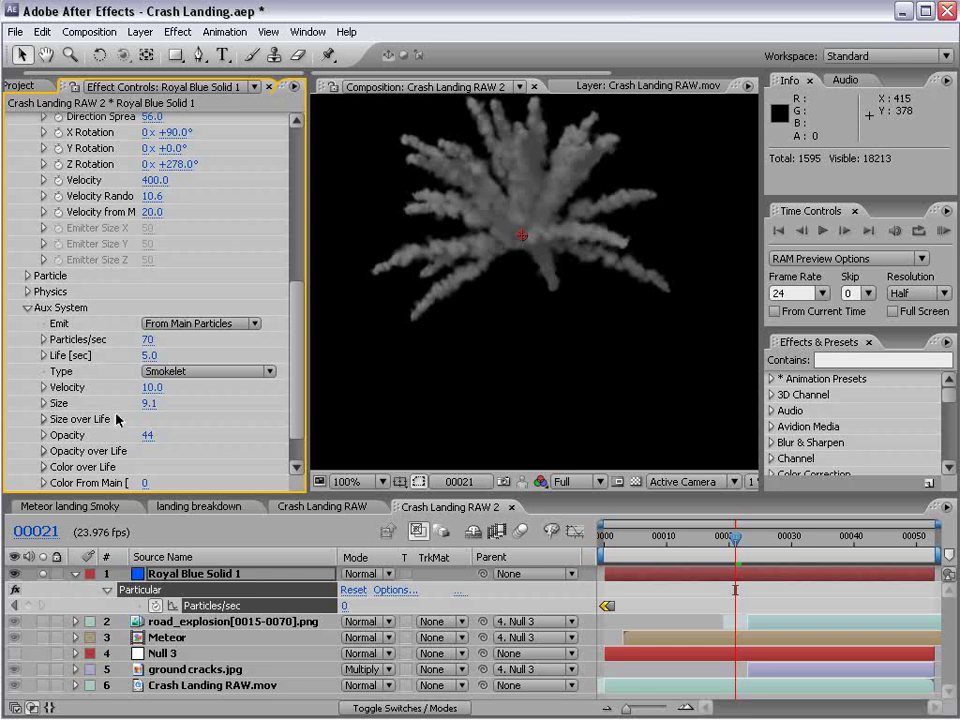
drag(296, 420, 288, 307)
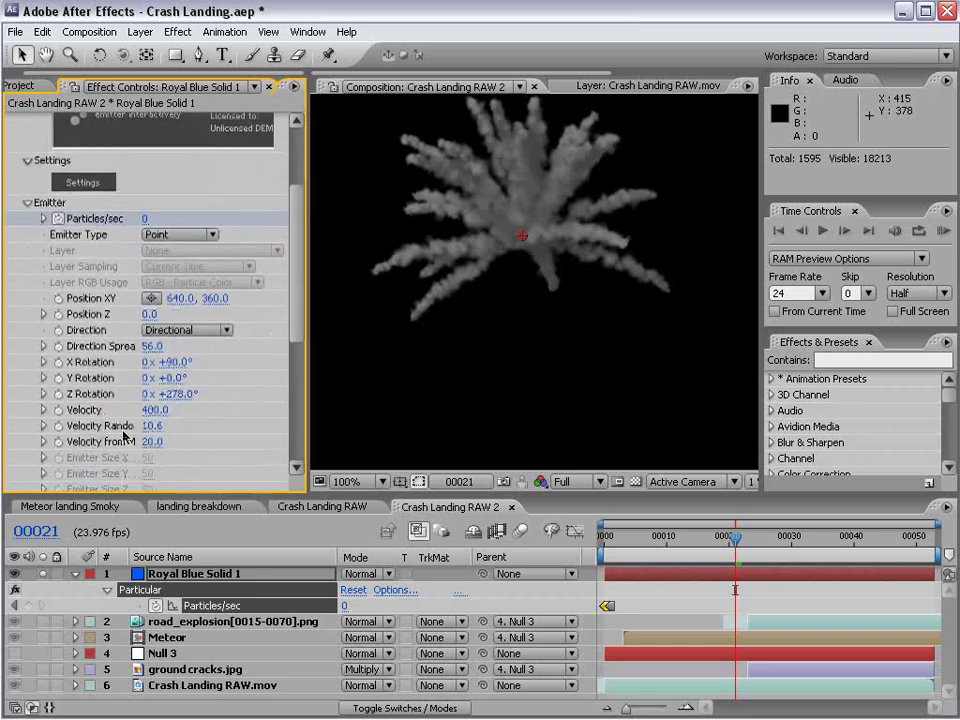
drag(155, 409, 297, 472)
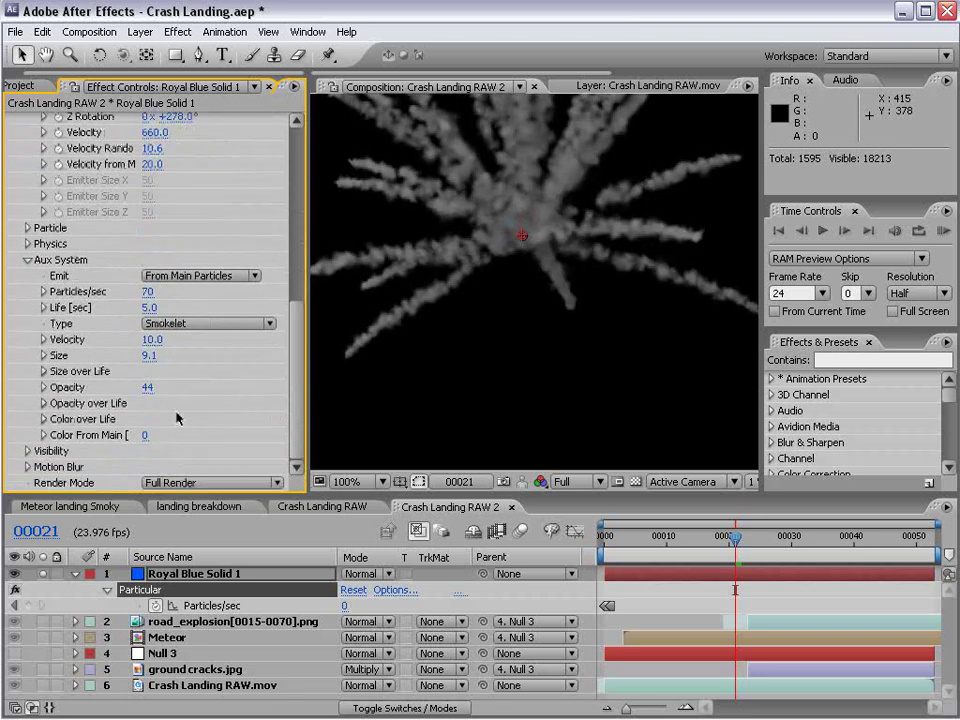
drag(151, 354, 200, 354)
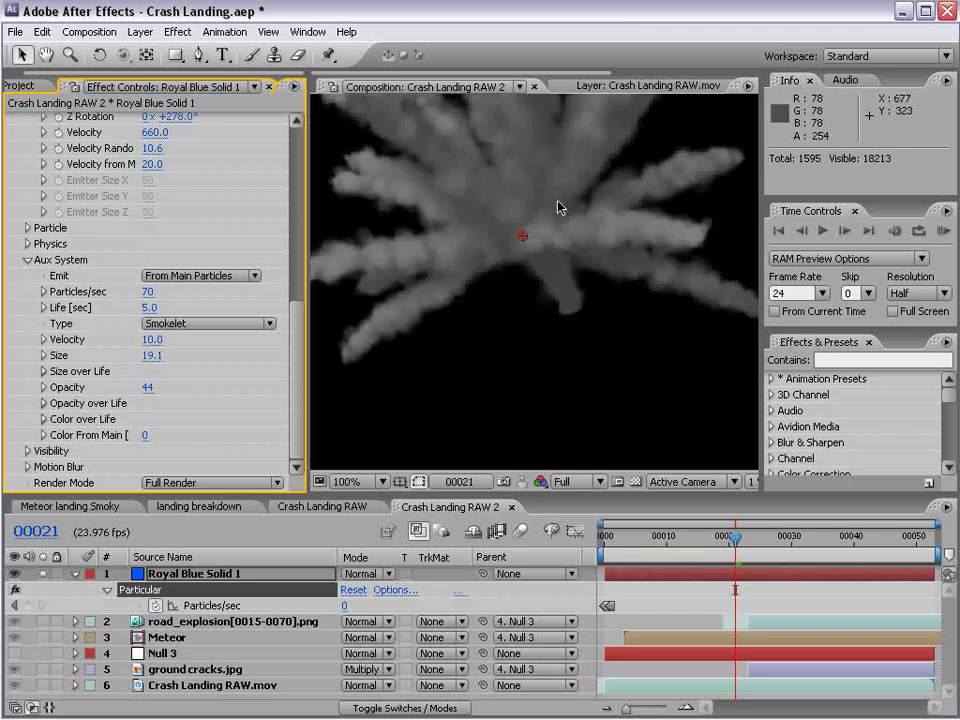
Step: Inspect the whole burst at frame 15 and set Particular's emitter velocity to 1090
key(grave)
key(grave)
key(comma)
key(space)
drag(538, 189, 541, 241)
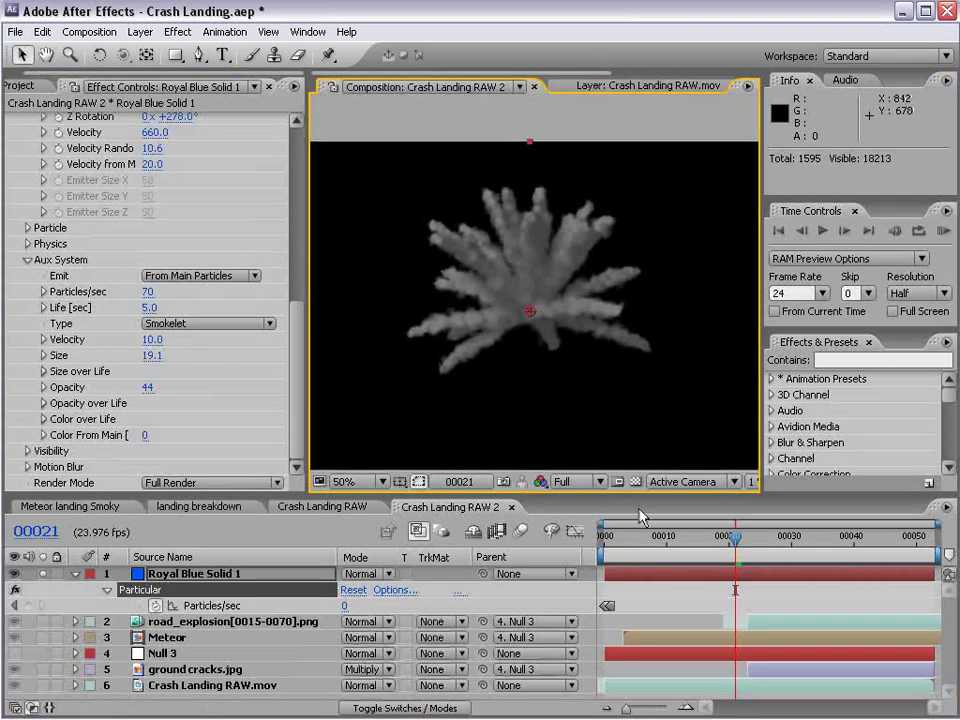
drag(649, 540, 698, 548)
drag(293, 384, 272, 278)
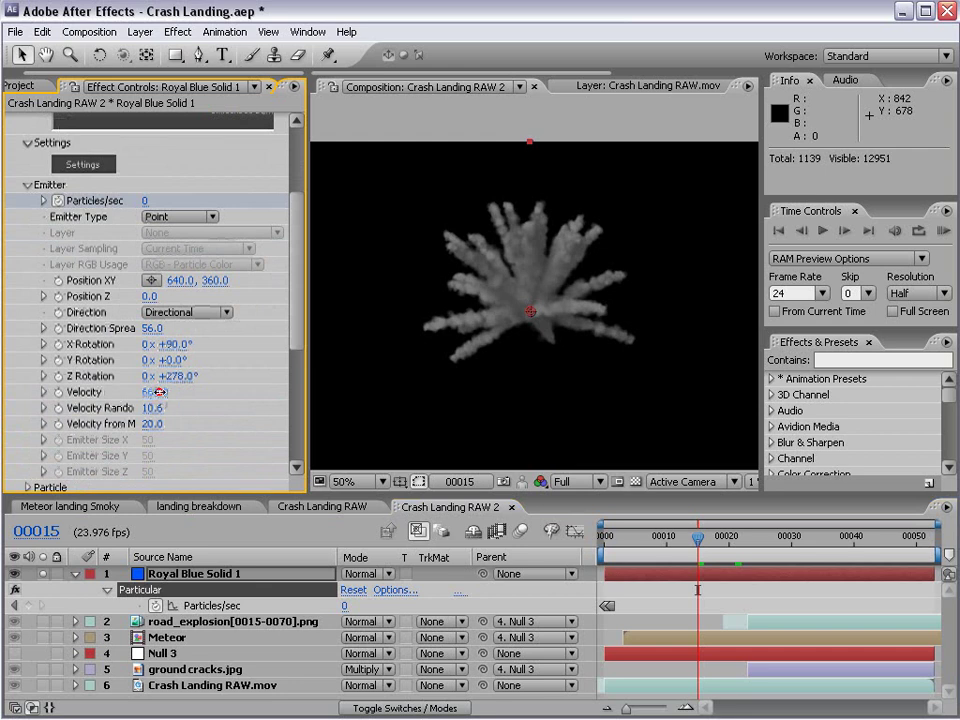
drag(158, 392, 186, 378)
drag(294, 336, 306, 440)
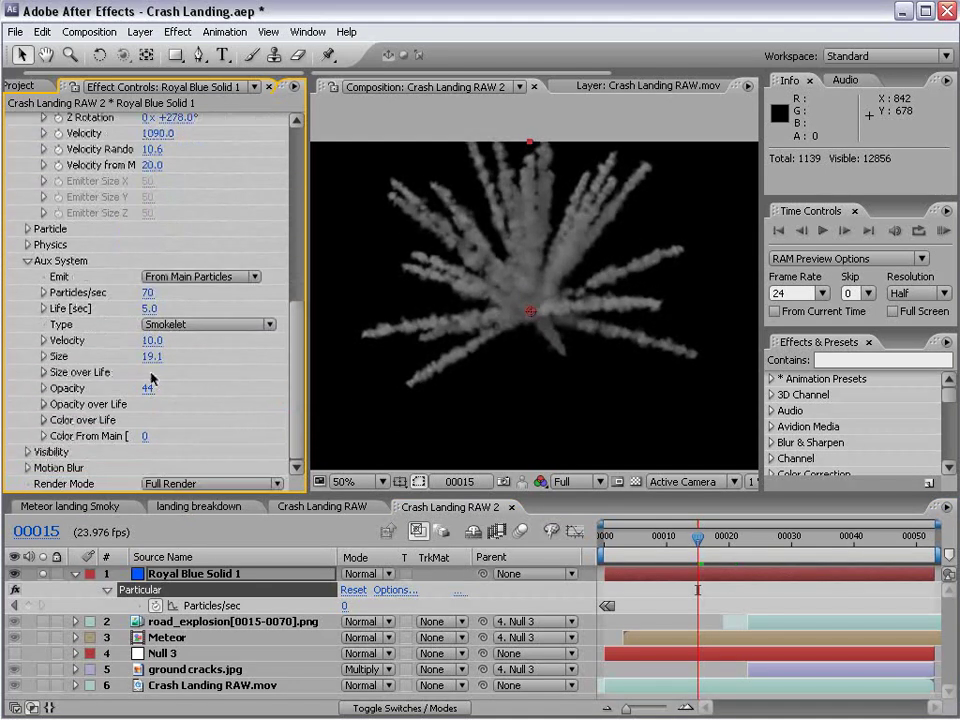
Step: Set the Aux System's Particles/sec to 123 and its Size to 25.1
drag(155, 356, 140, 356)
mouse_move(148, 292)
mouse_down()
mouse_move(208, 290)
mouse_move(232, 302)
mouse_move(216, 313)
mouse_up()
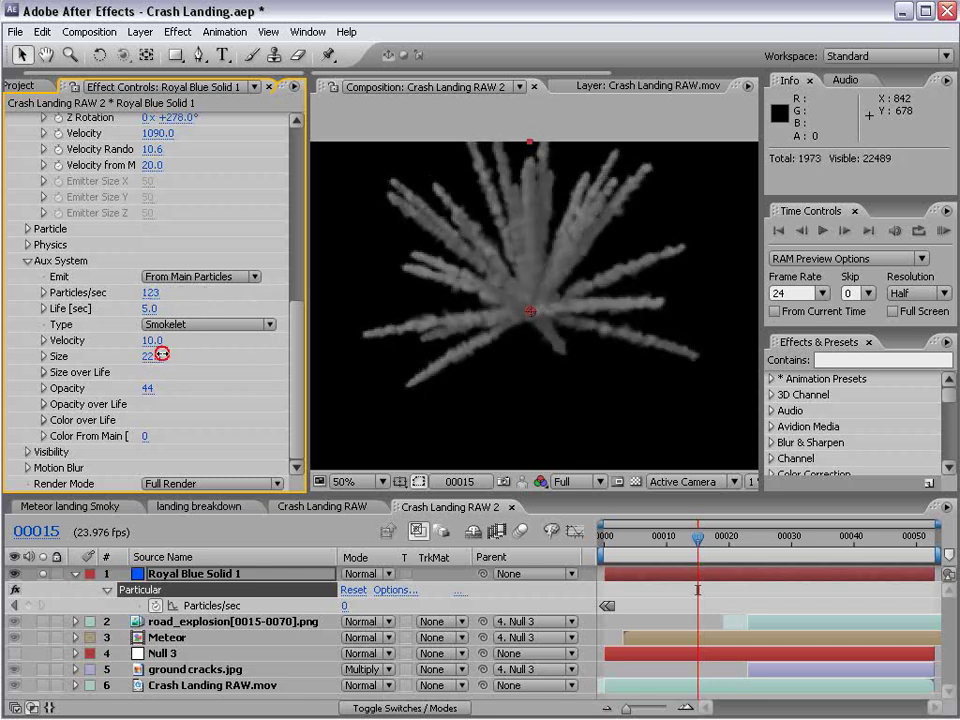
mouse_move(170, 350)
mouse_down()
mouse_move(178, 348)
mouse_move(165, 354)
mouse_up()
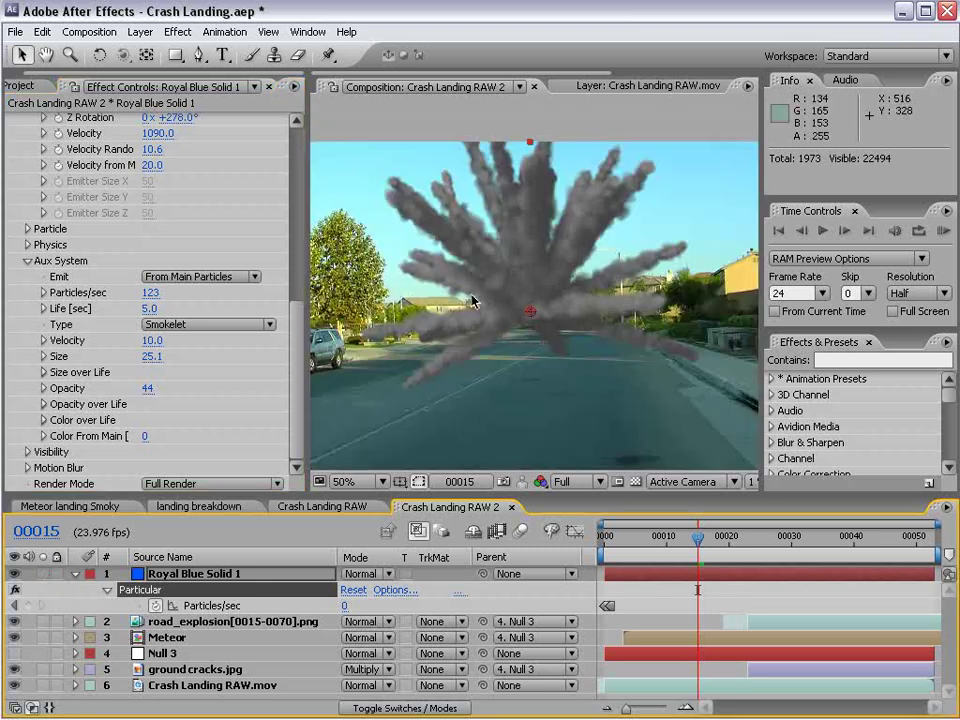
Step: Place the blue solid below the Meteor layer, slide it to start at frame 20 and preview up to frame 23
drag(183, 577, 182, 643)
click(683, 590)
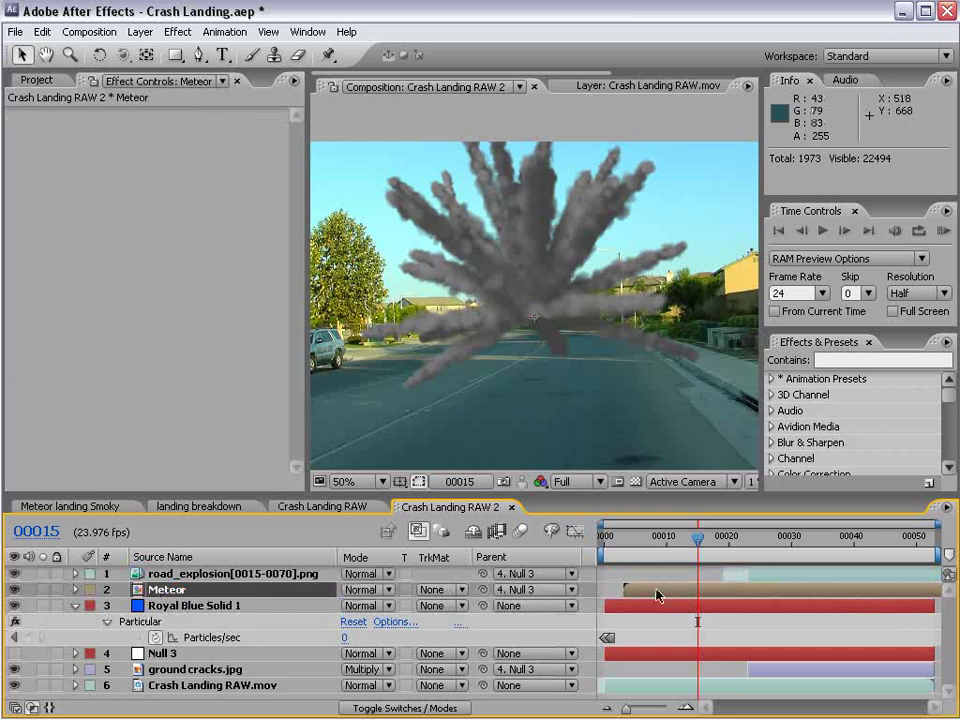
click(632, 612)
drag(632, 612, 749, 617)
click(736, 547)
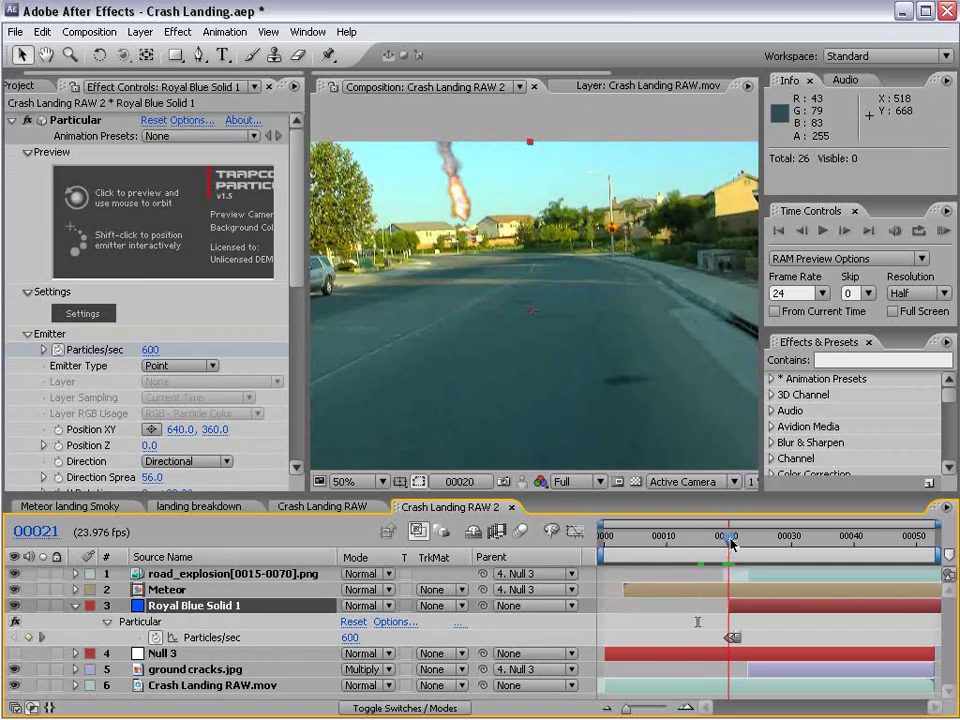
drag(736, 547, 746, 547)
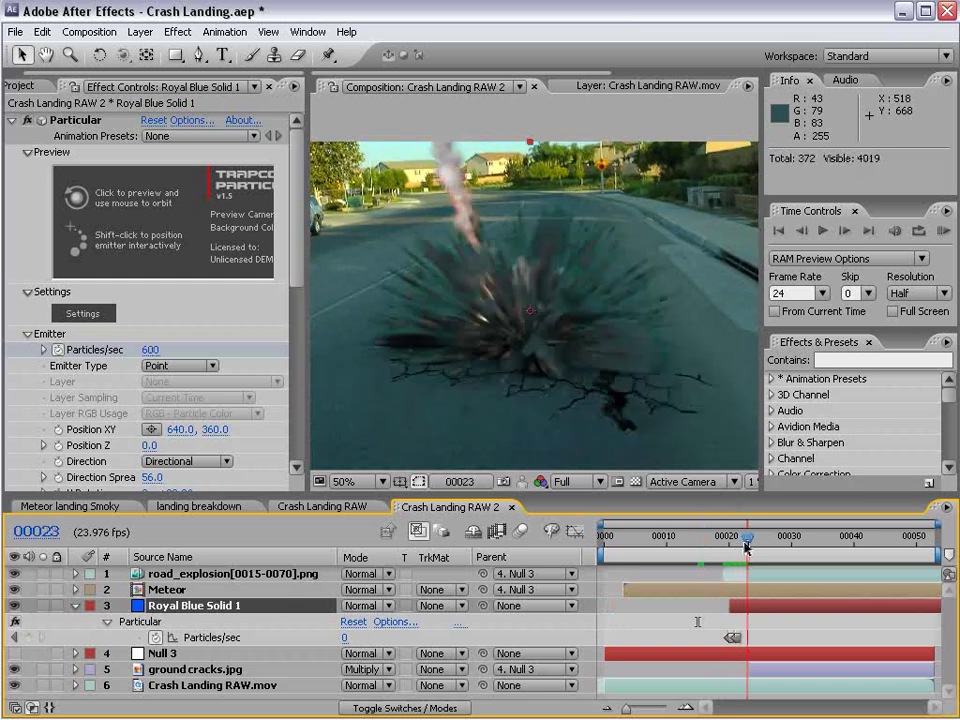
Step: Slide the blue solid earlier so its keyframes sit at about frame 15, trim its start to frame 23 and preview up to frame 27
drag(741, 608, 694, 622)
drag(729, 543, 741, 556)
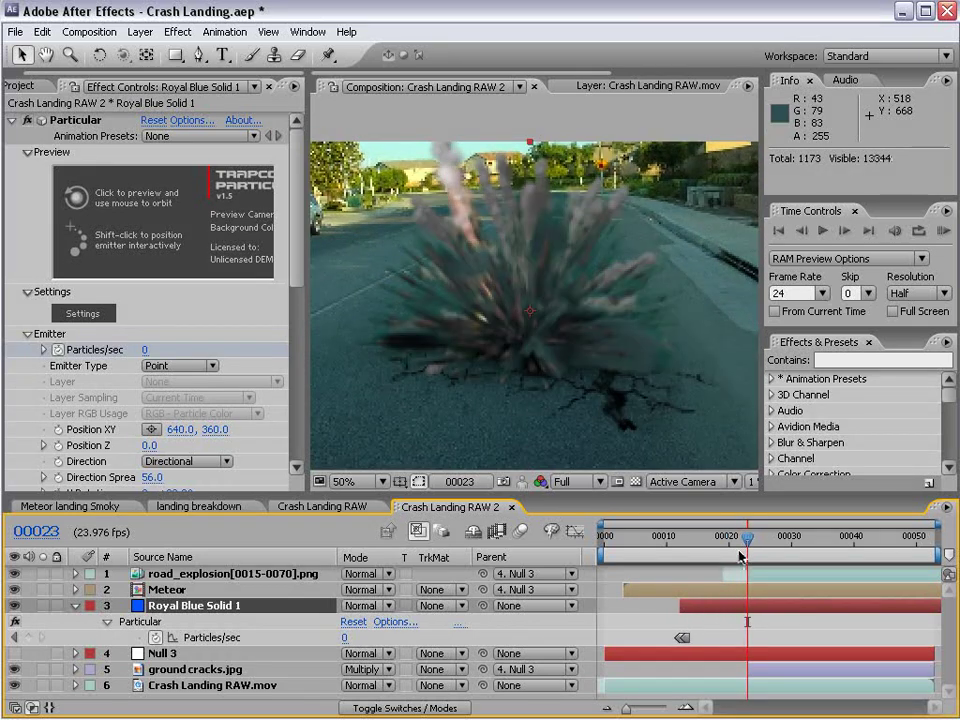
drag(715, 612, 745, 611)
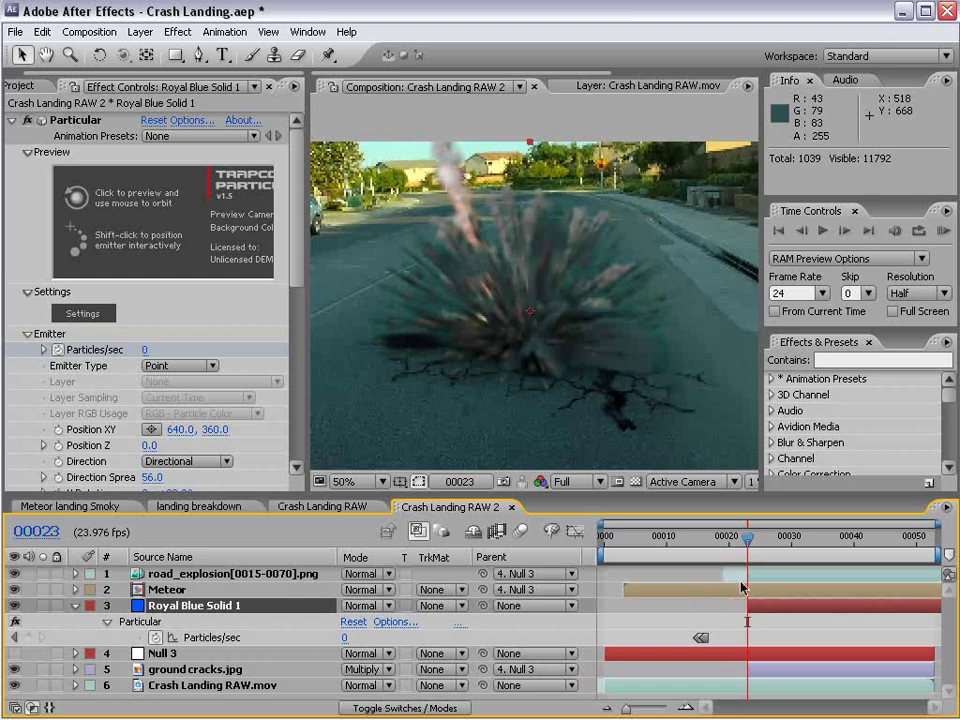
key(Page_Down)
key(Page_Down)
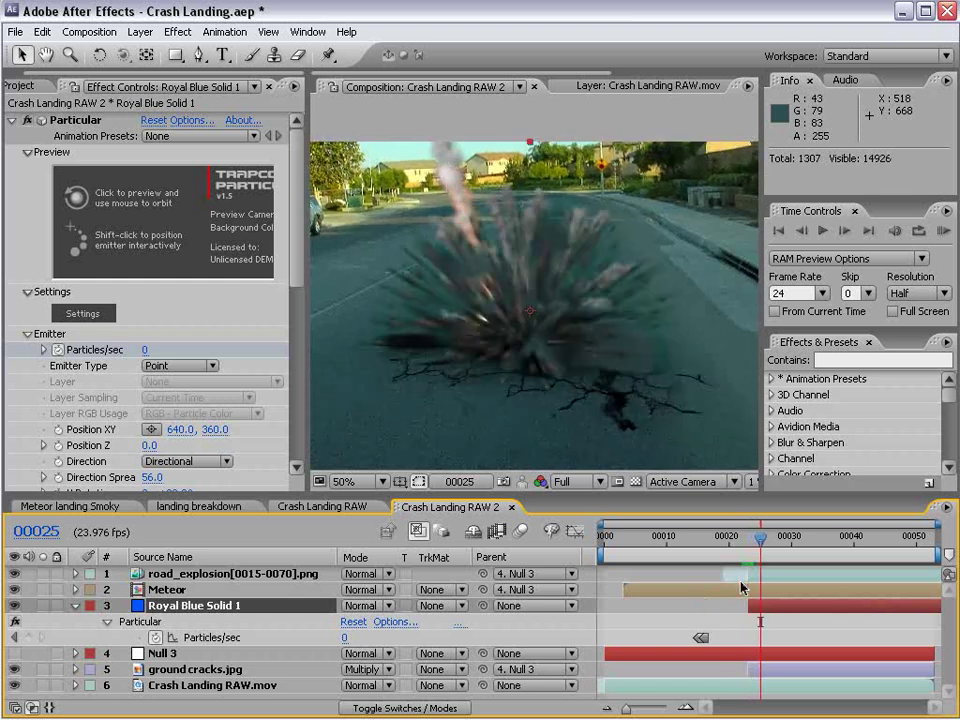
drag(760, 537, 773, 566)
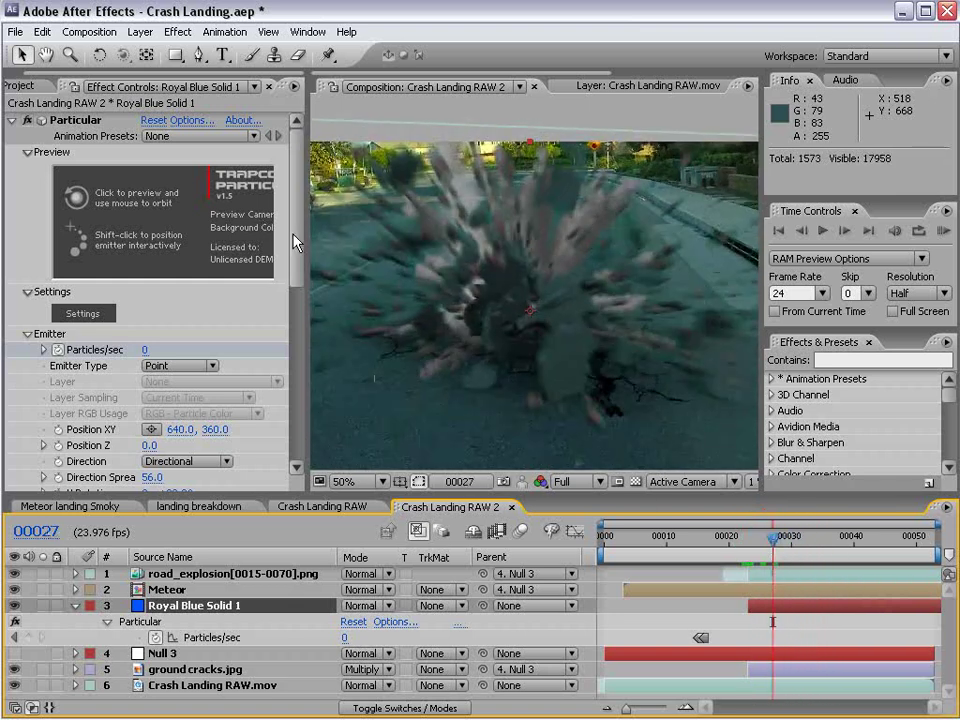
Step: Set Particular's emitter velocity to 1620 and preview the burst between frames 30 and 23
drag(295, 242, 295, 342)
drag(143, 307, 197, 296)
click(788, 540)
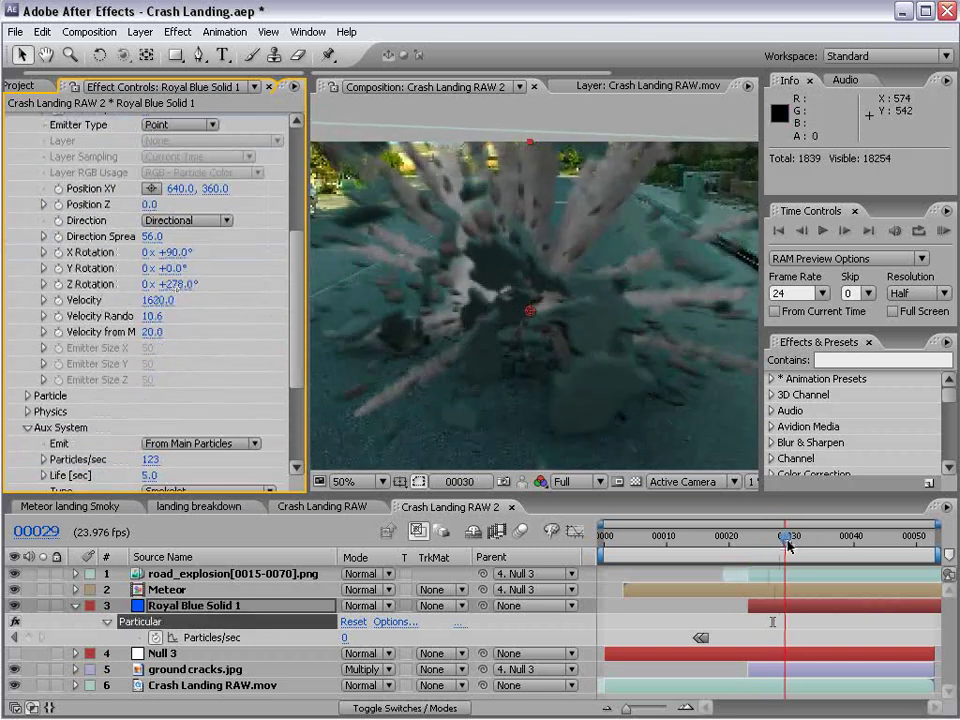
drag(481, 606, 198, 658)
drag(783, 540, 743, 556)
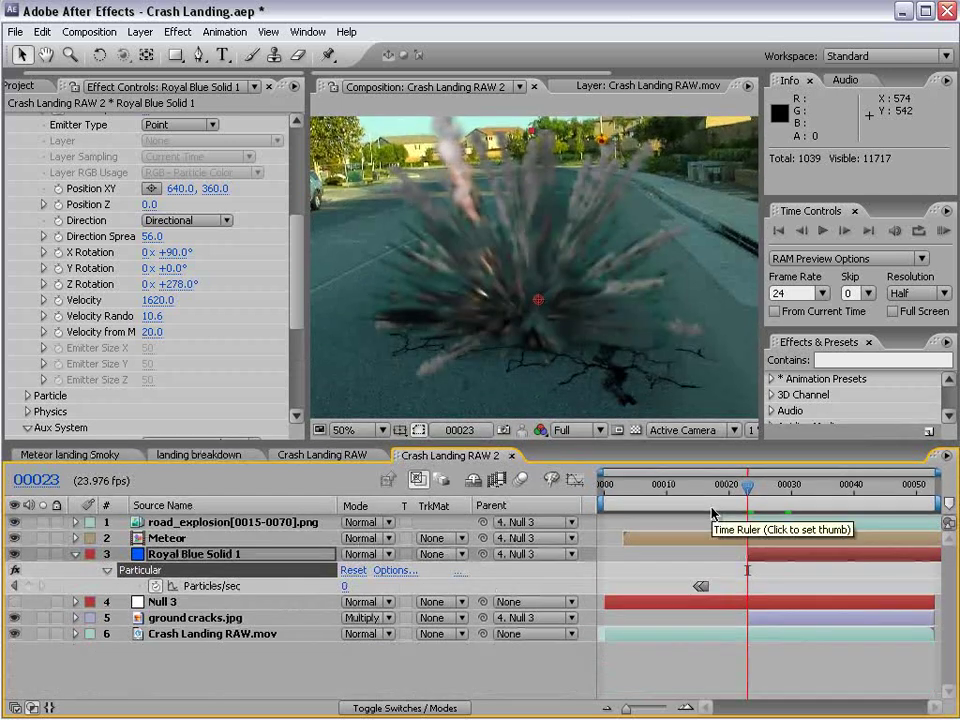
Step: Select the road_explosion, blue solid and ground cracks layers together and adjust them in time to start at frame 22
key(equal)
key(equal)
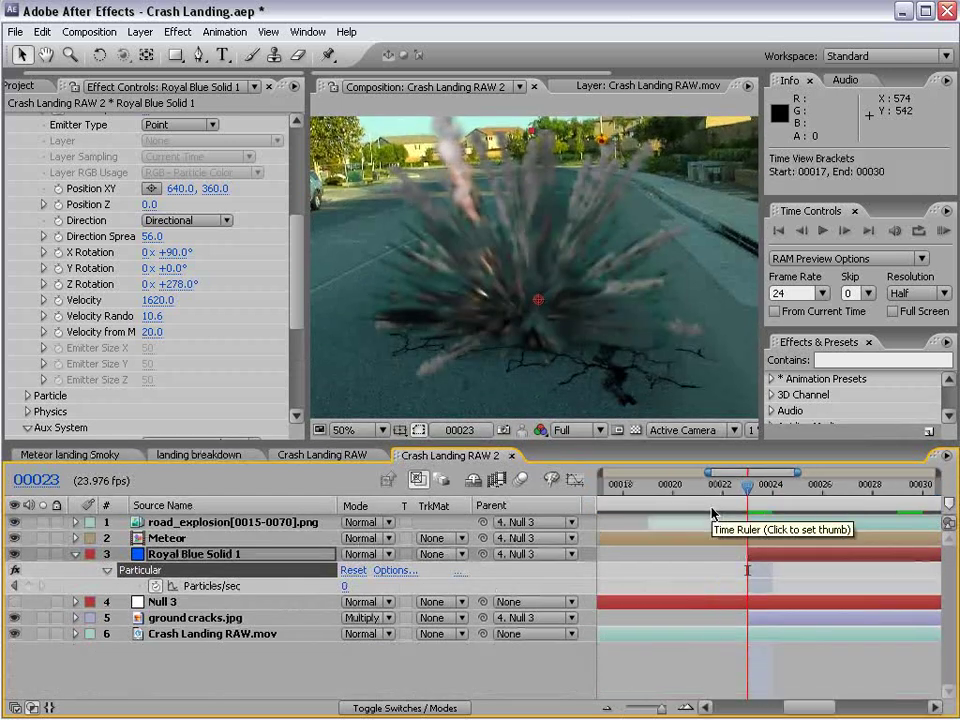
click(767, 523)
ctrl+click(764, 553)
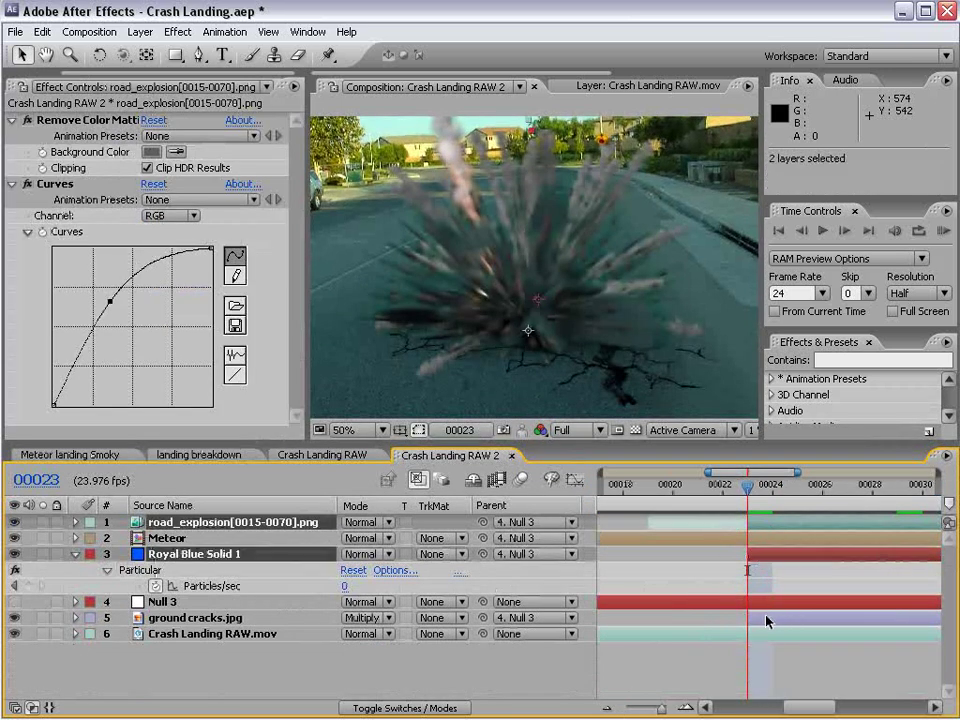
ctrl+click(765, 613)
mouse_move(761, 525)
mouse_down()
mouse_move(772, 528)
mouse_move(746, 528)
mouse_up()
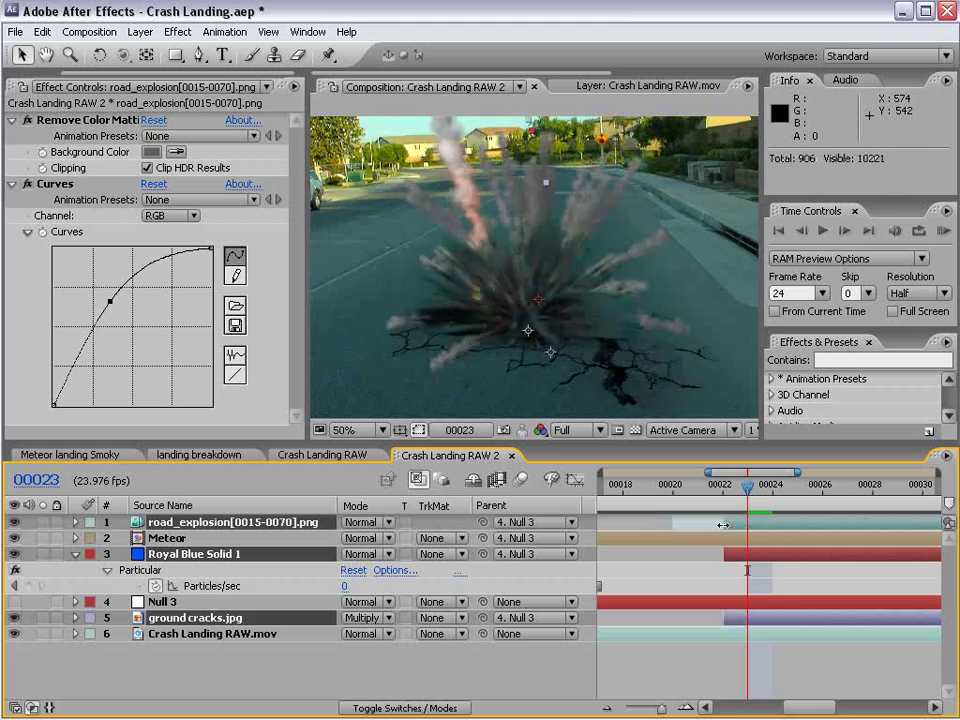
Step: Preview the impact around frame 24, nudge the three selected layers one frame earlier and trim their starts to frame 23
click(720, 490)
drag(719, 492, 761, 499)
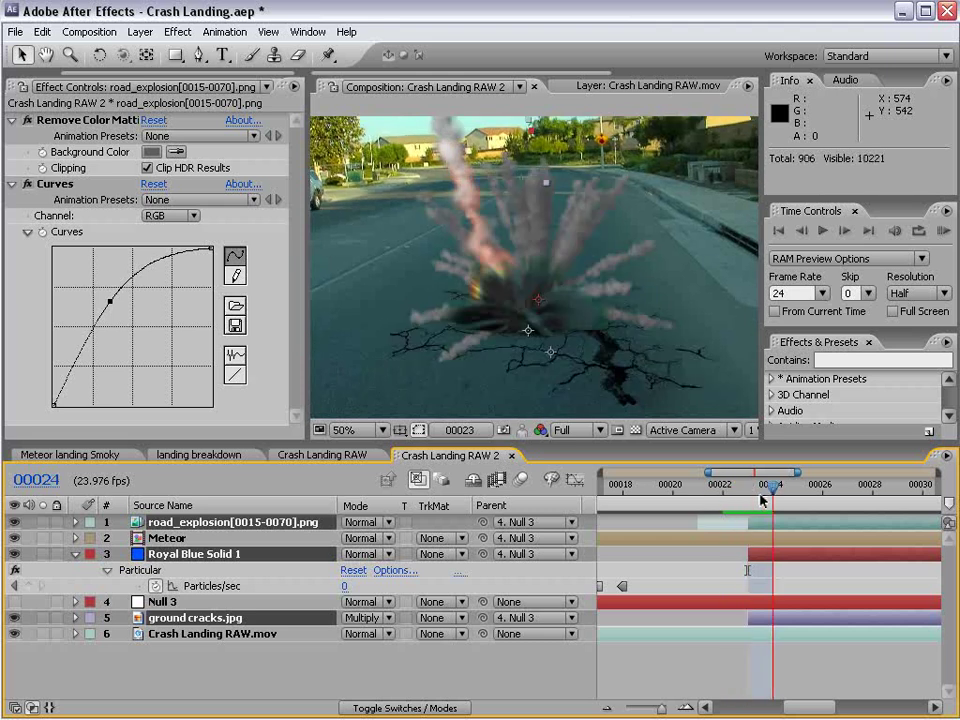
key(Page_Up)
key(alt+Page_Up)
key(alt+[)
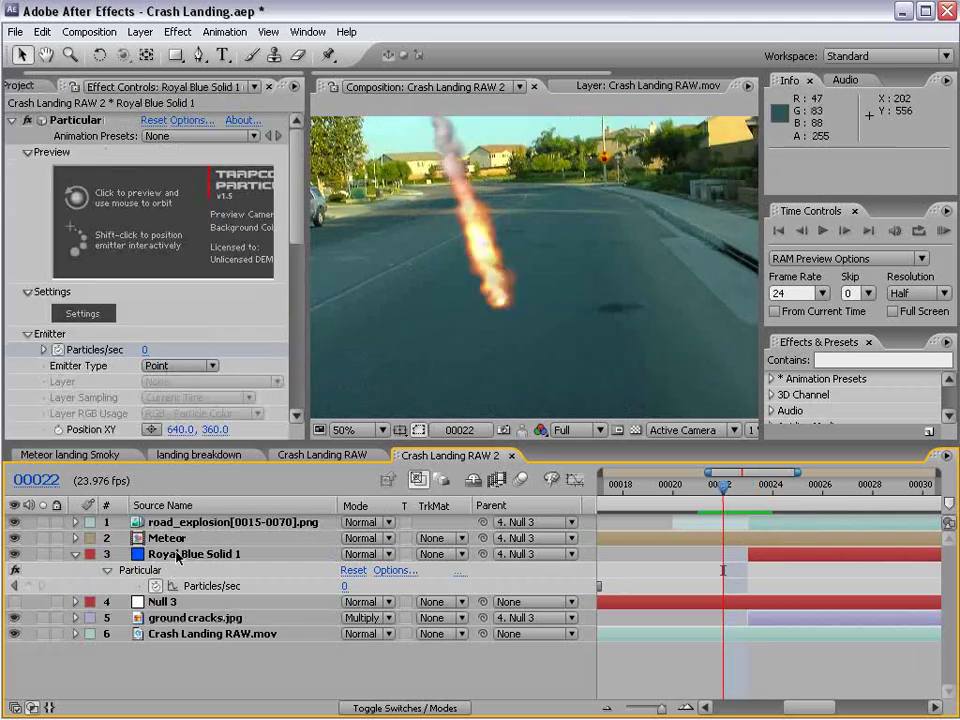
Step: At frame 23, shift the Meteor layer sideways so its trail runs into the center of the road explosion
click(176, 539)
key(Page_Down)
click(475, 274)
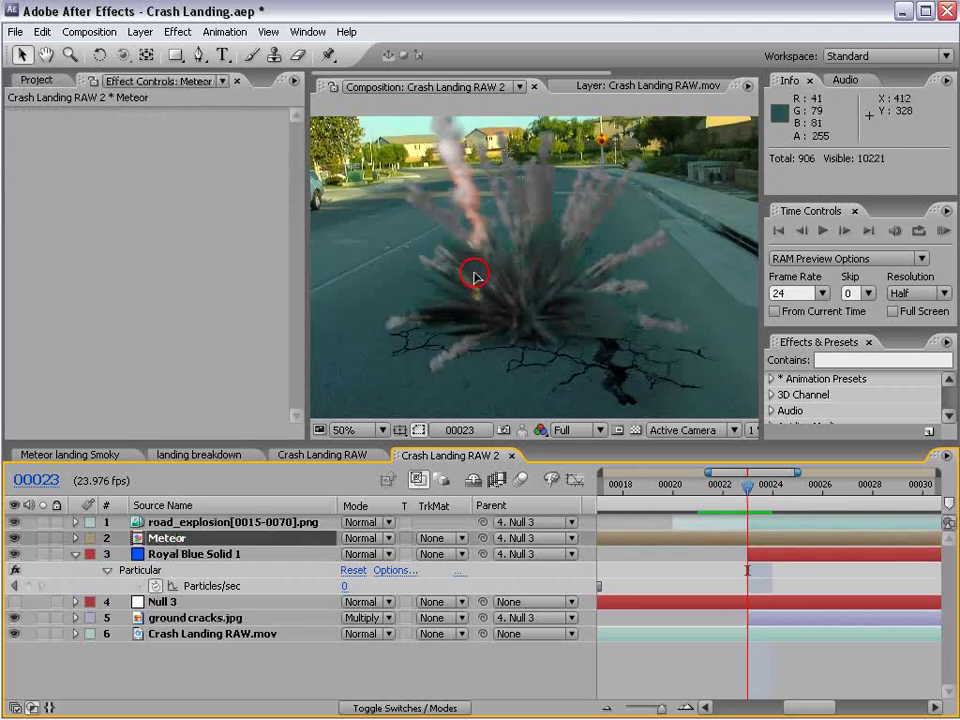
click(474, 277)
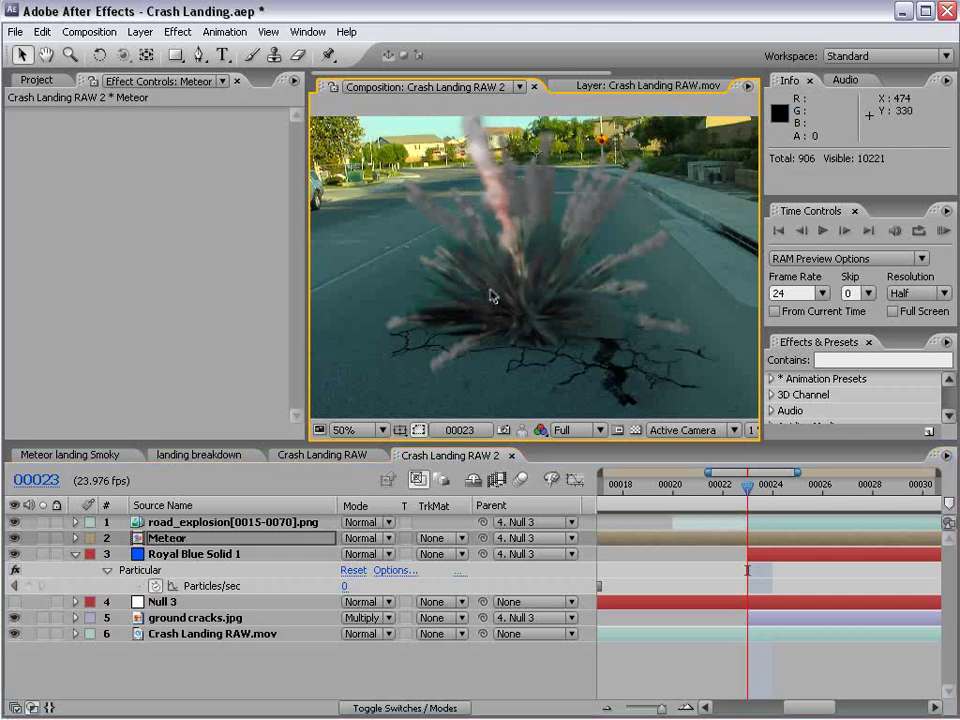
key(comma)
Step: At frame 24, set the Royal Blue Solid 1 layer's Particular direction spread to 52 and velocity randomness to 67
drag(760, 487, 771, 528)
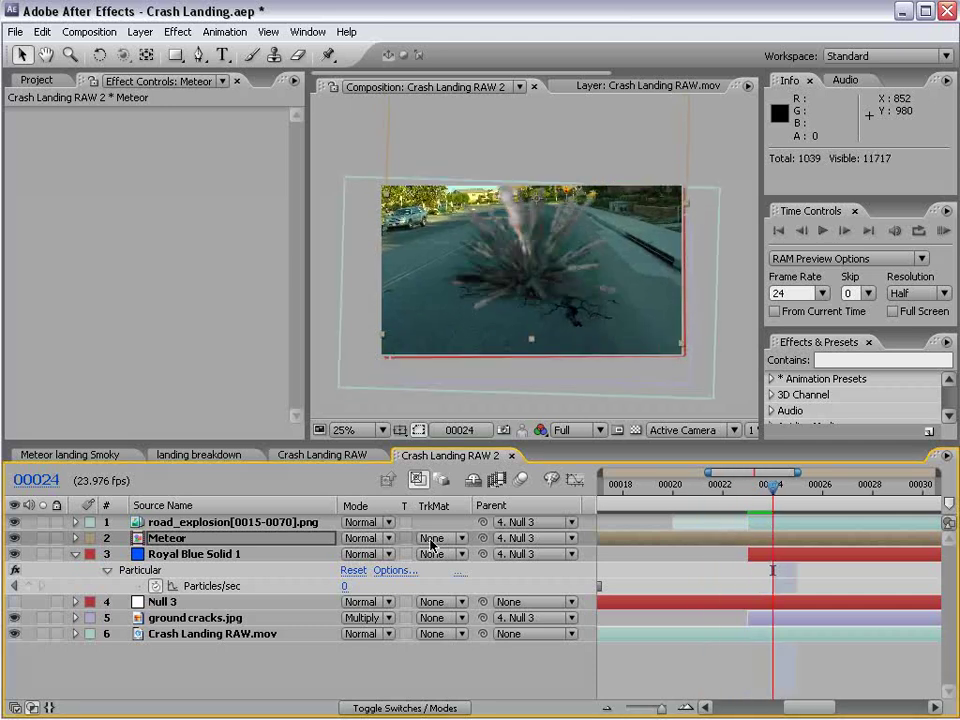
click(178, 553)
key(period)
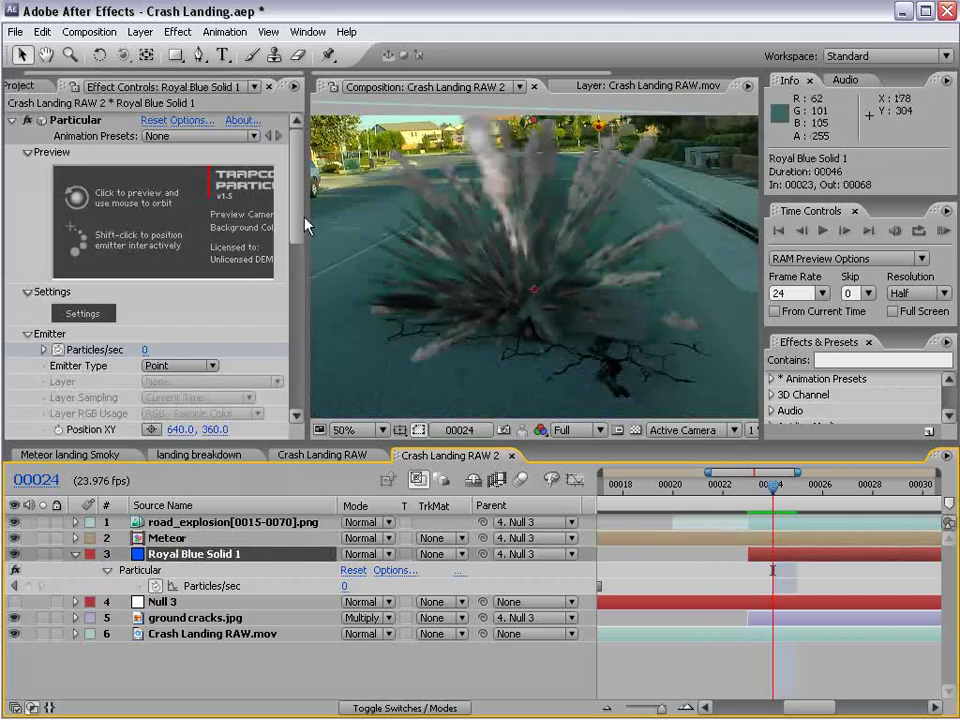
drag(298, 215, 298, 272)
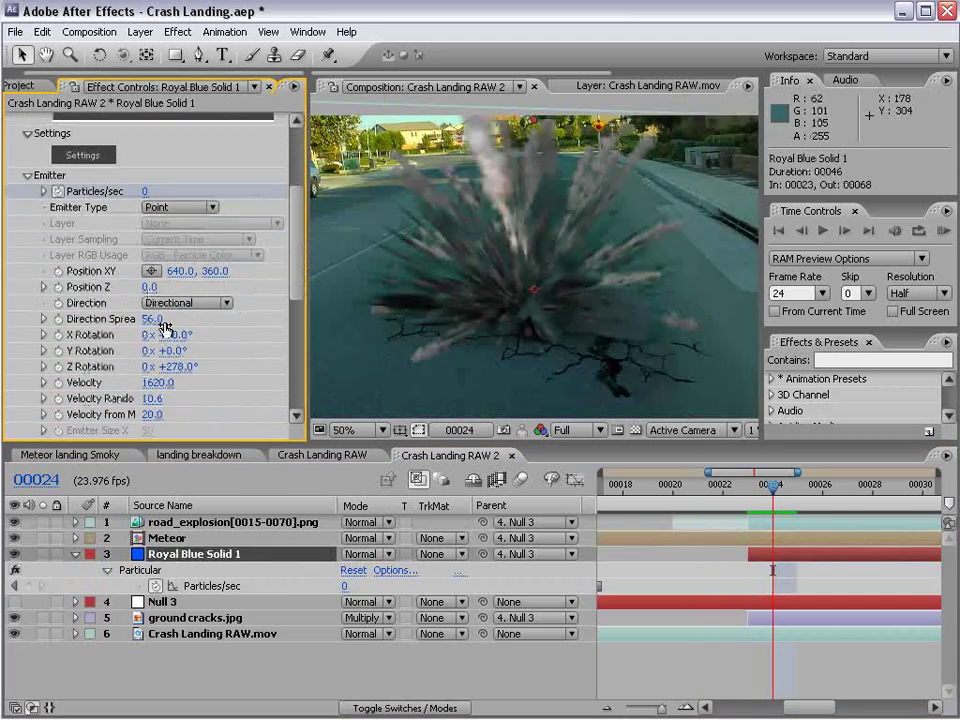
mouse_move(154, 319)
mouse_down()
mouse_move(131, 319)
mouse_move(150, 319)
mouse_up()
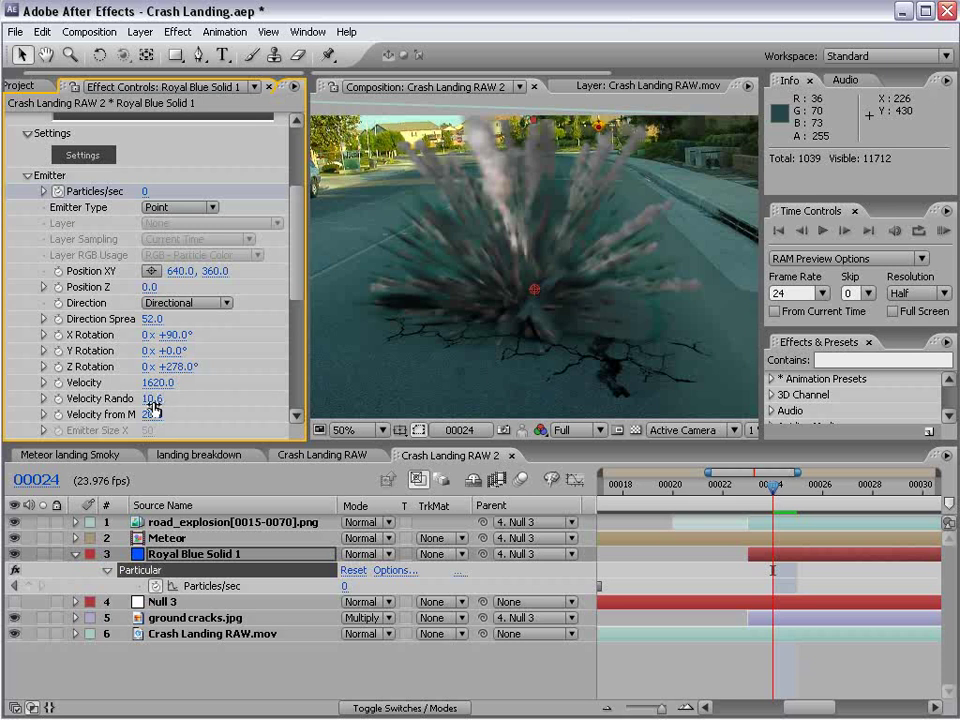
drag(153, 400, 190, 369)
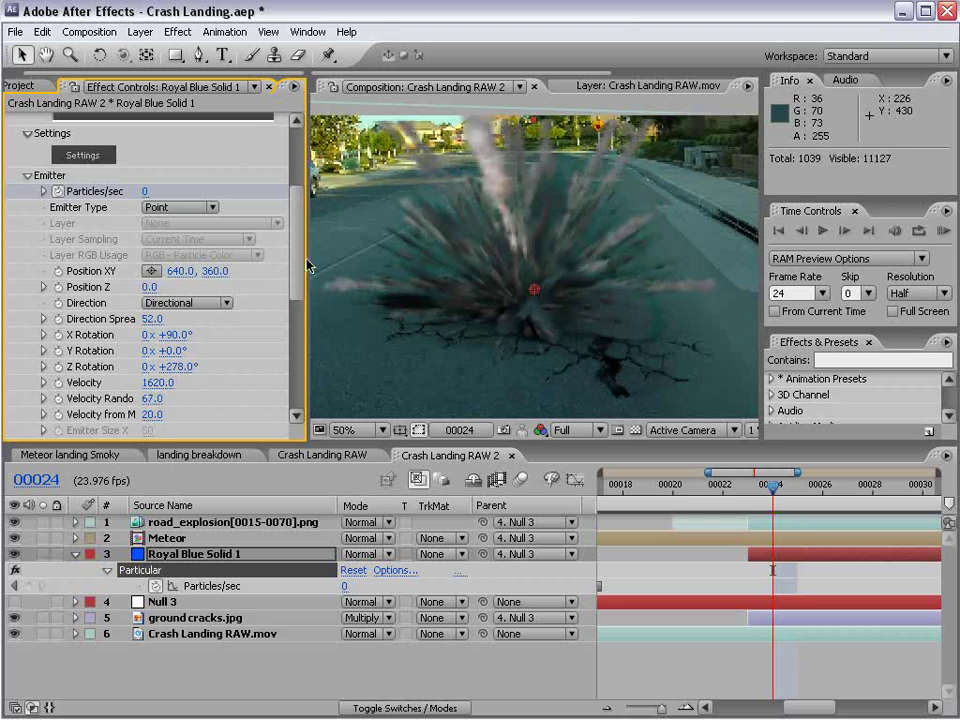
Step: Set Particular's Aux System size to 35.1, check the burst enlarged at frame 27 and save the project
drag(307, 265, 307, 395)
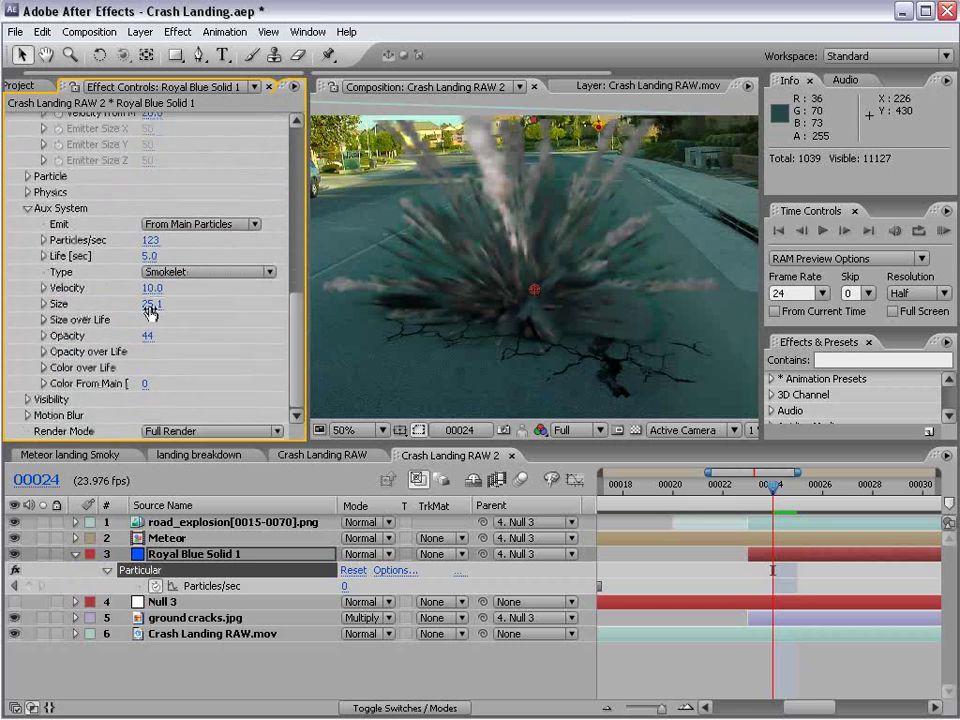
drag(158, 300, 153, 297)
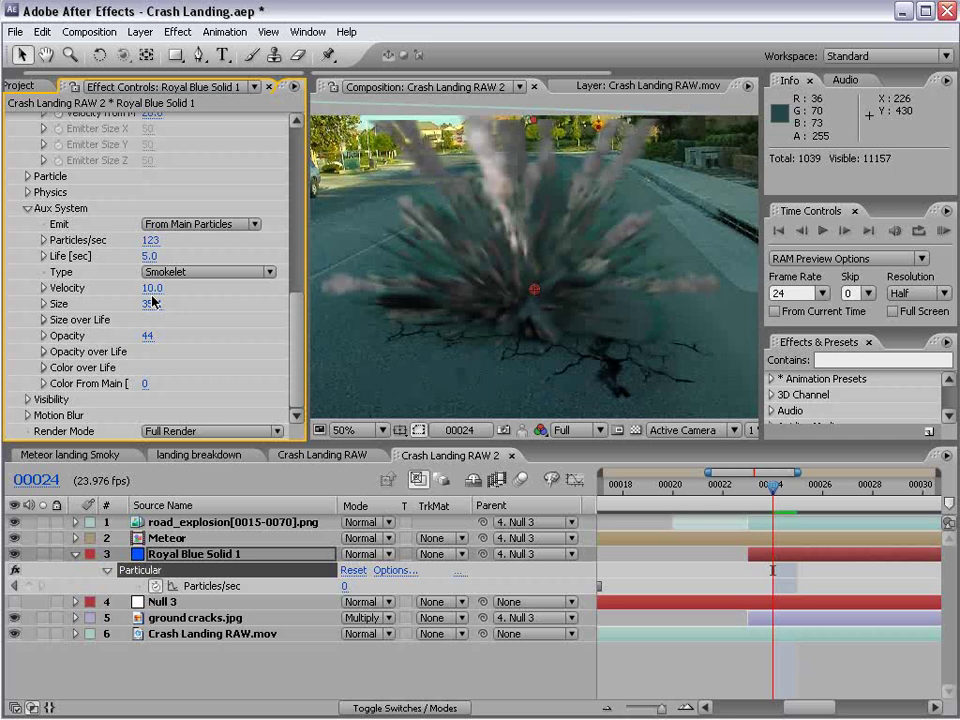
drag(793, 489, 853, 490)
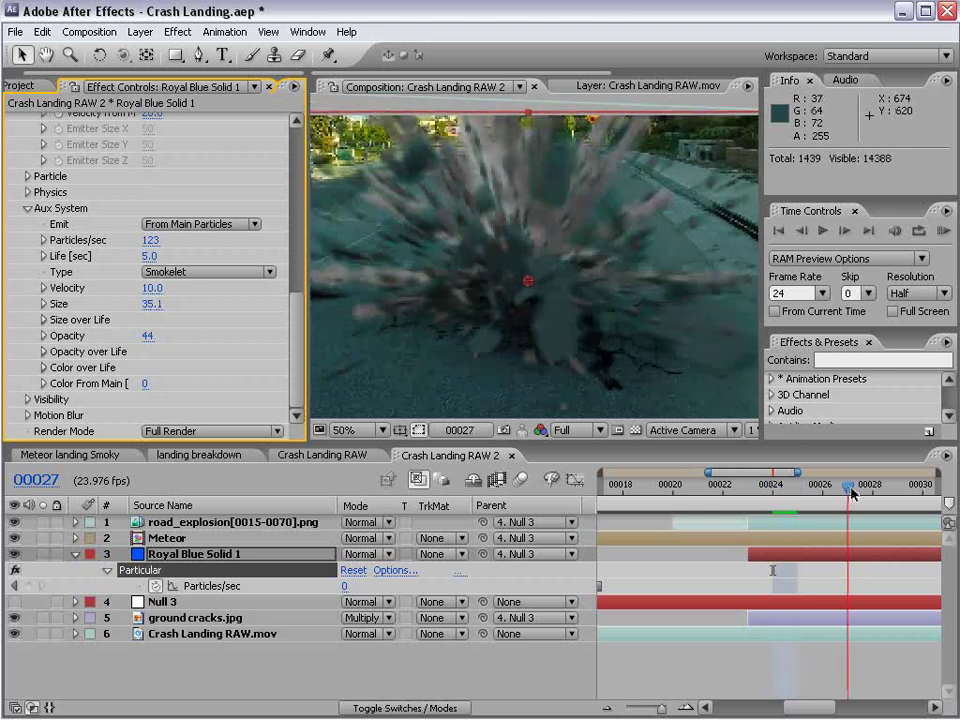
key(grave)
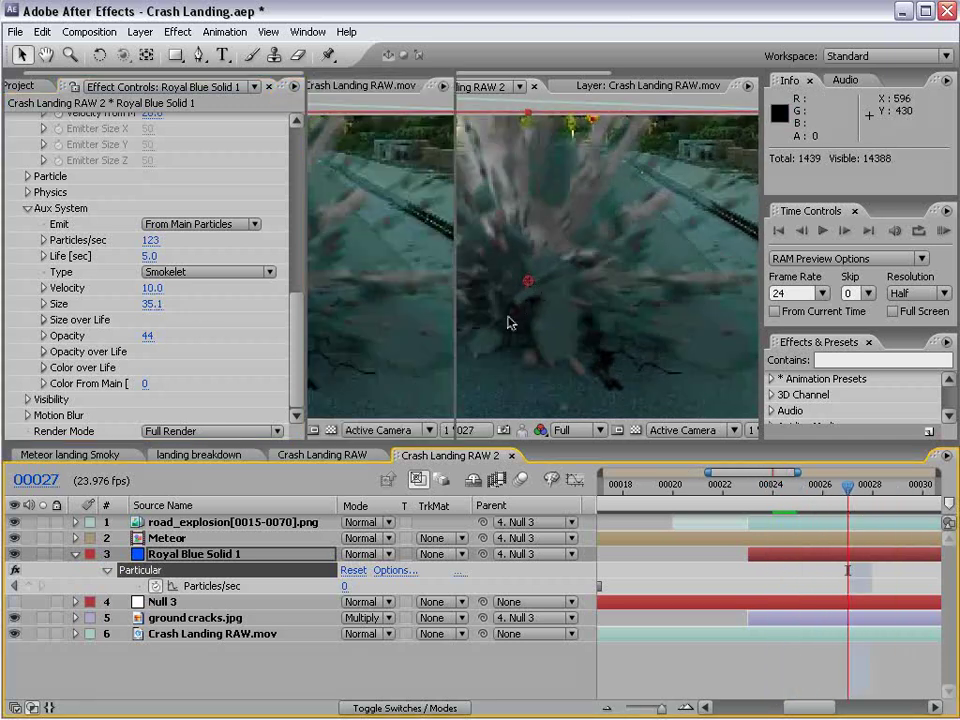
key(ctrl+s)
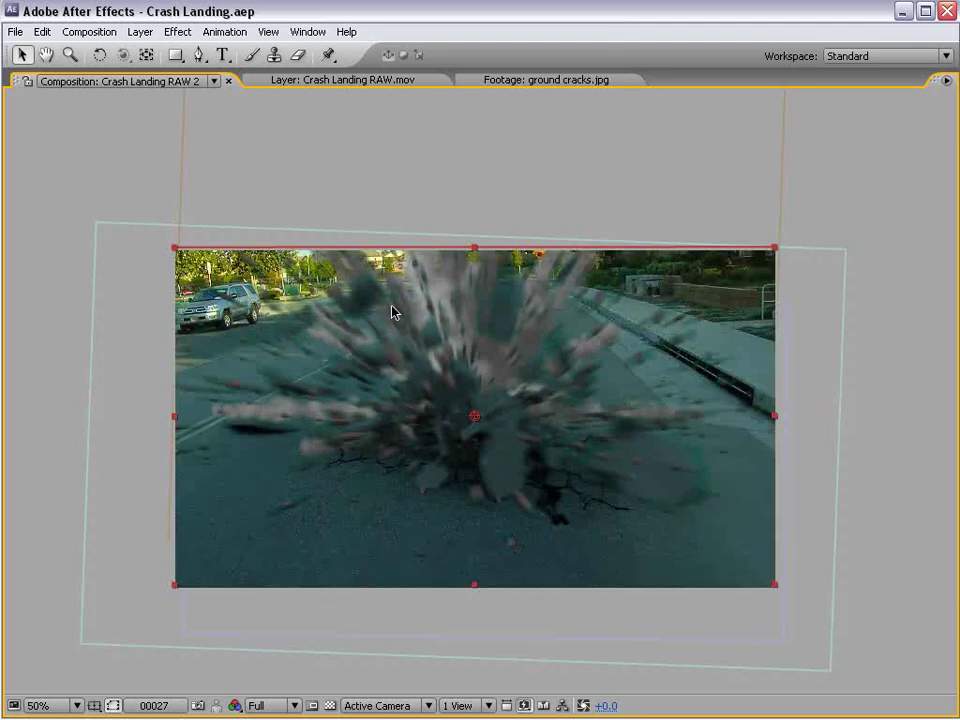
key(grave)
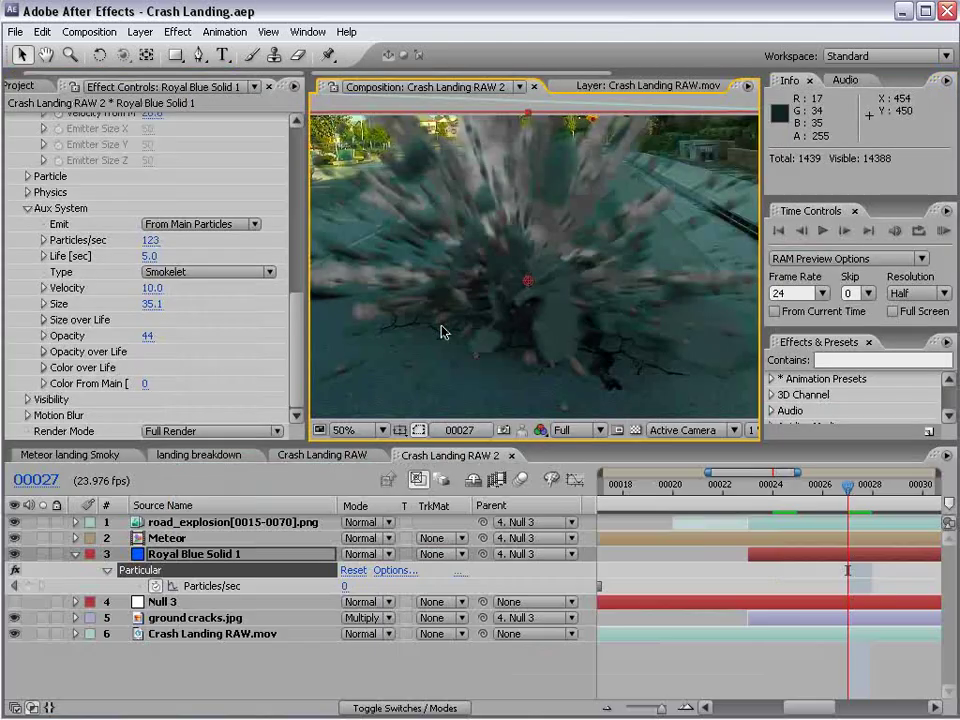
key(comma)
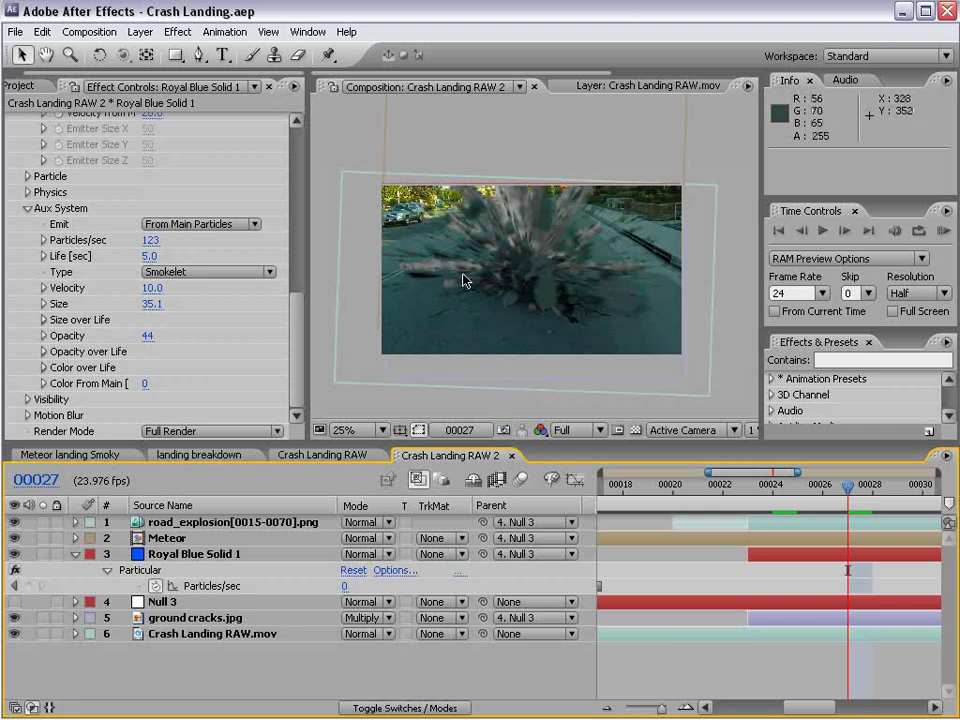
Step: Return to frame 23 to check the impact and rename the Royal Blue Solid 1 layer as Particular
drag(777, 497, 748, 492)
key(period)
key(space)
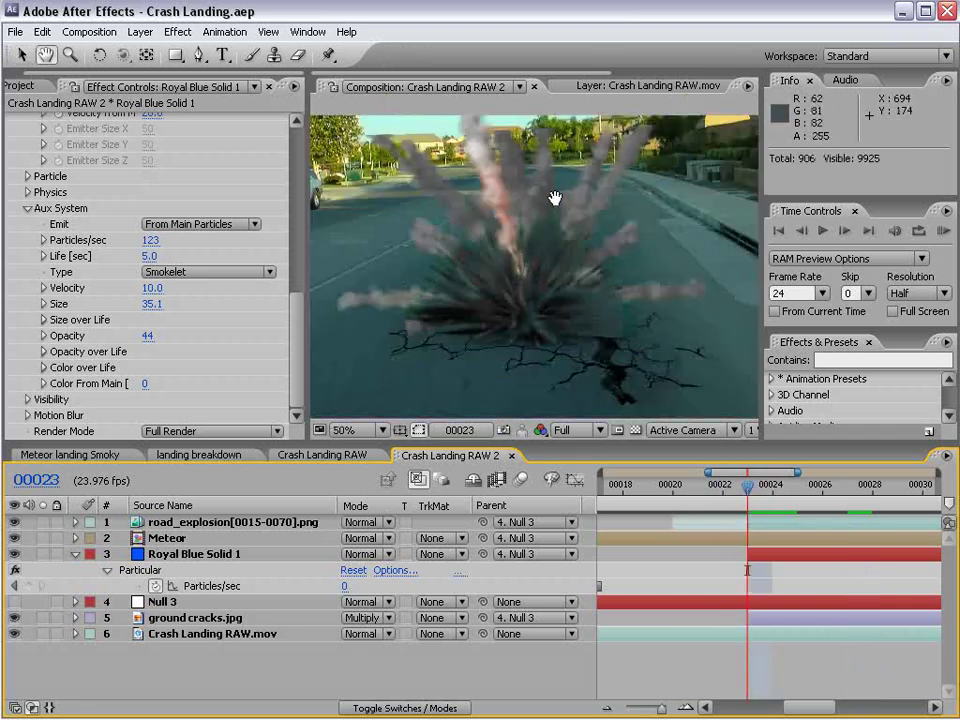
drag(515, 248, 540, 294)
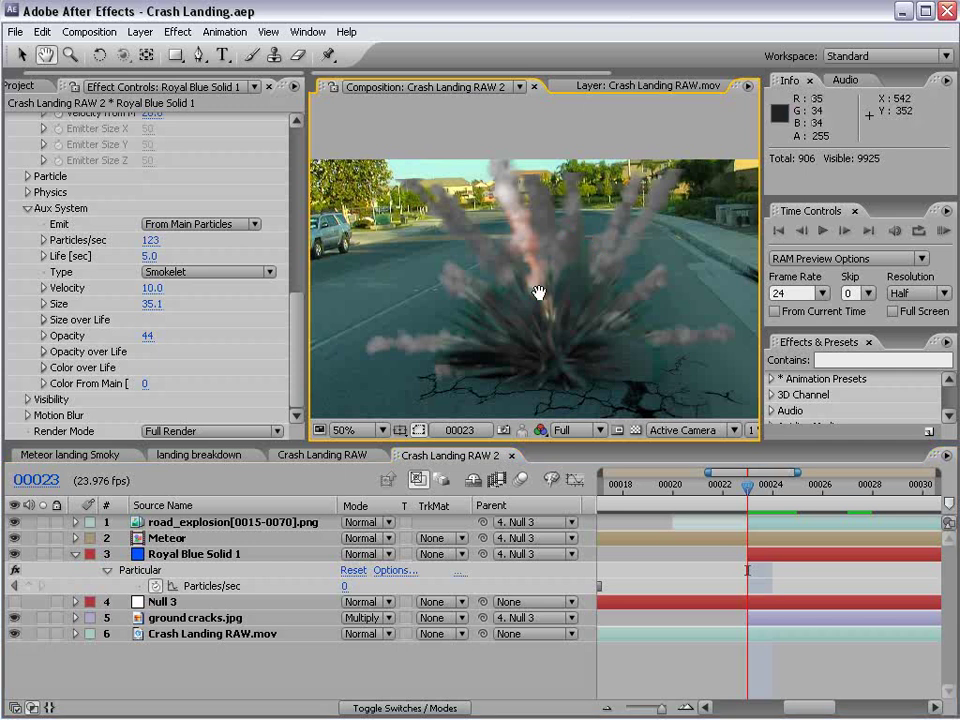
click(167, 556)
key(Return)
text(Pa)
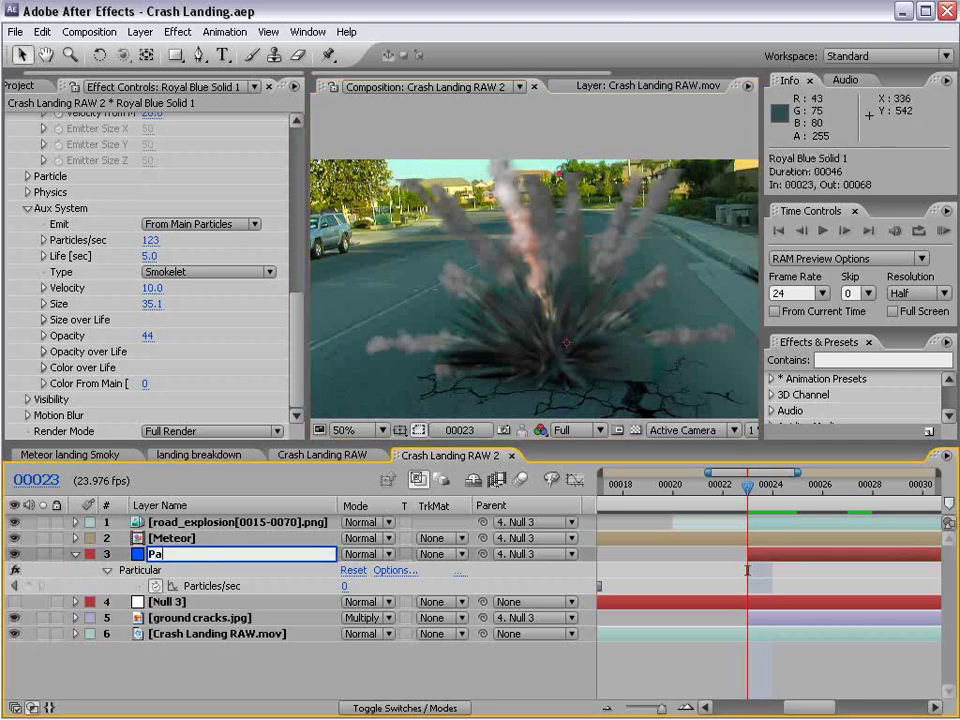
text(rticular)
key(Return)
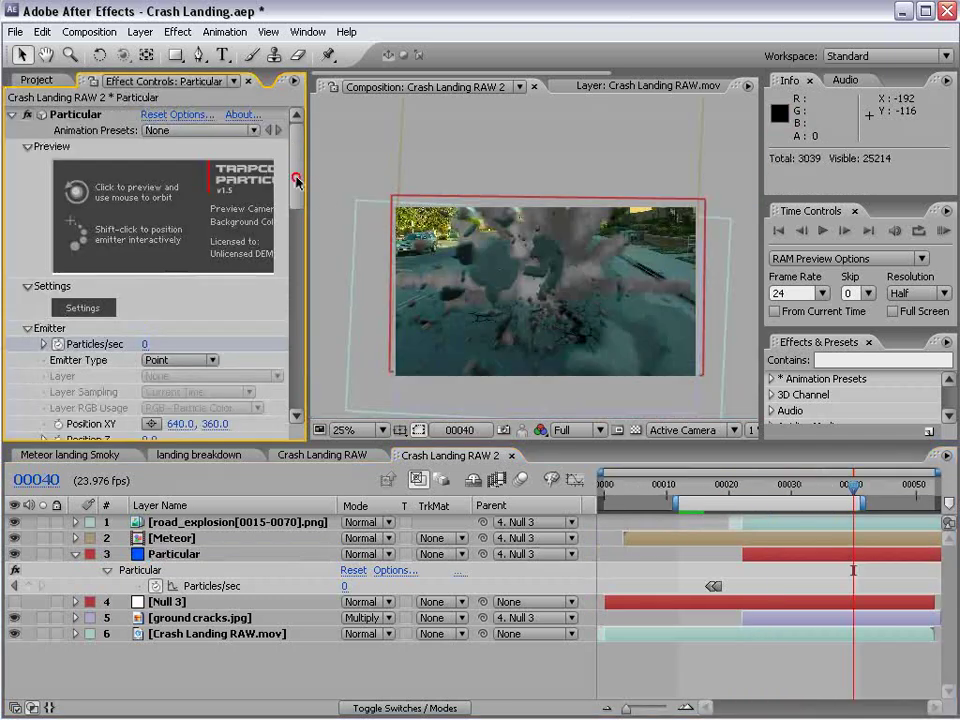
Step: Set the life of Particular's Aux System particles to 1 second
drag(297, 181, 316, 406)
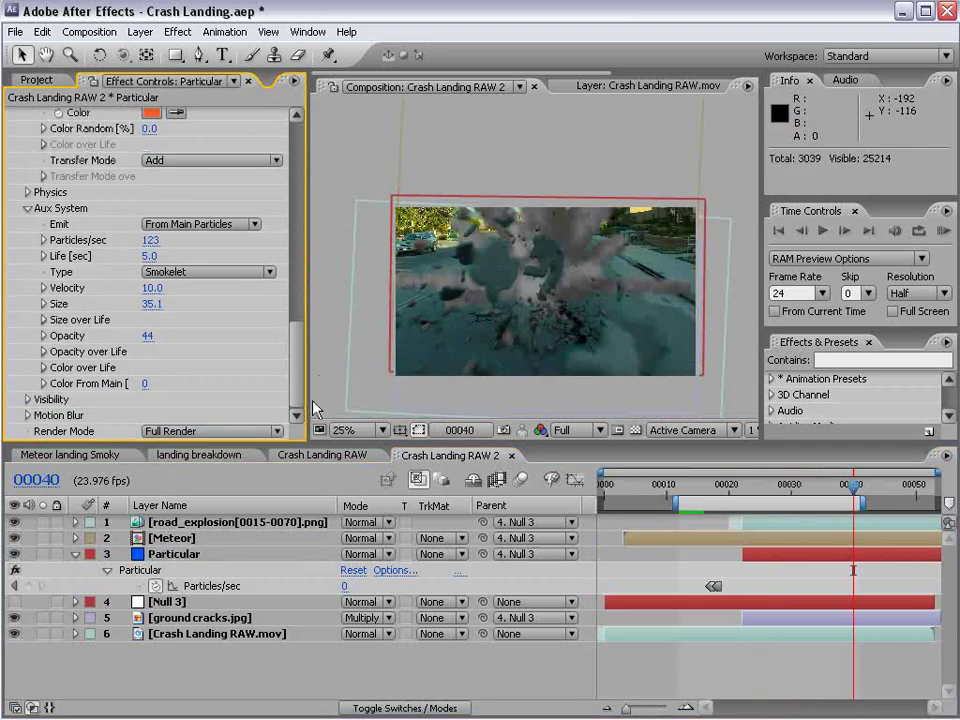
click(152, 257)
text(2)
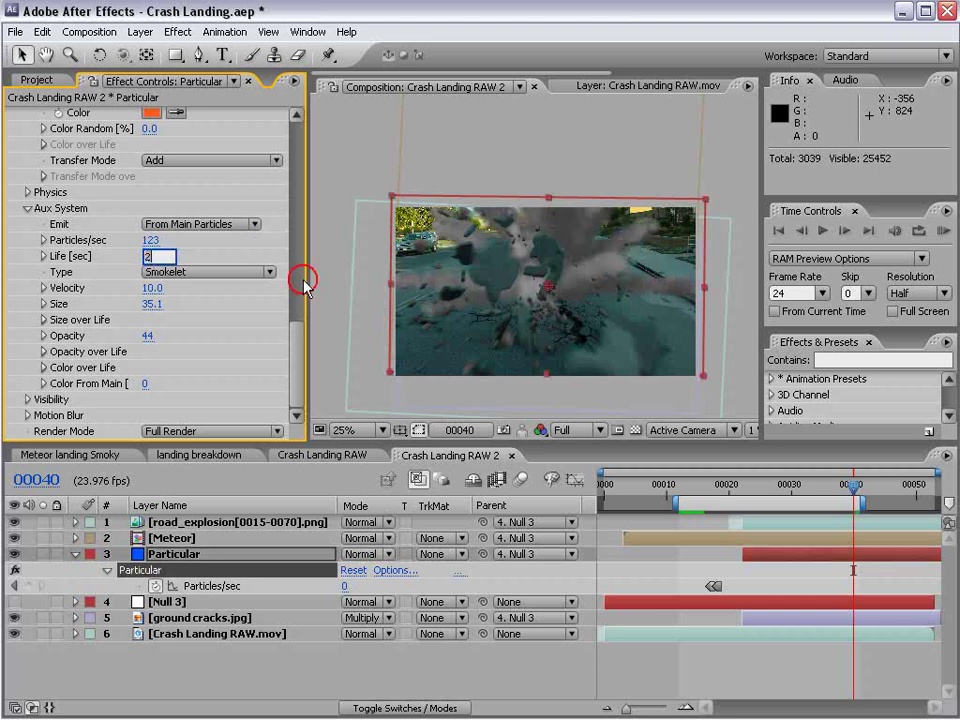
key(BackSpace)
text(1)
key(Return)
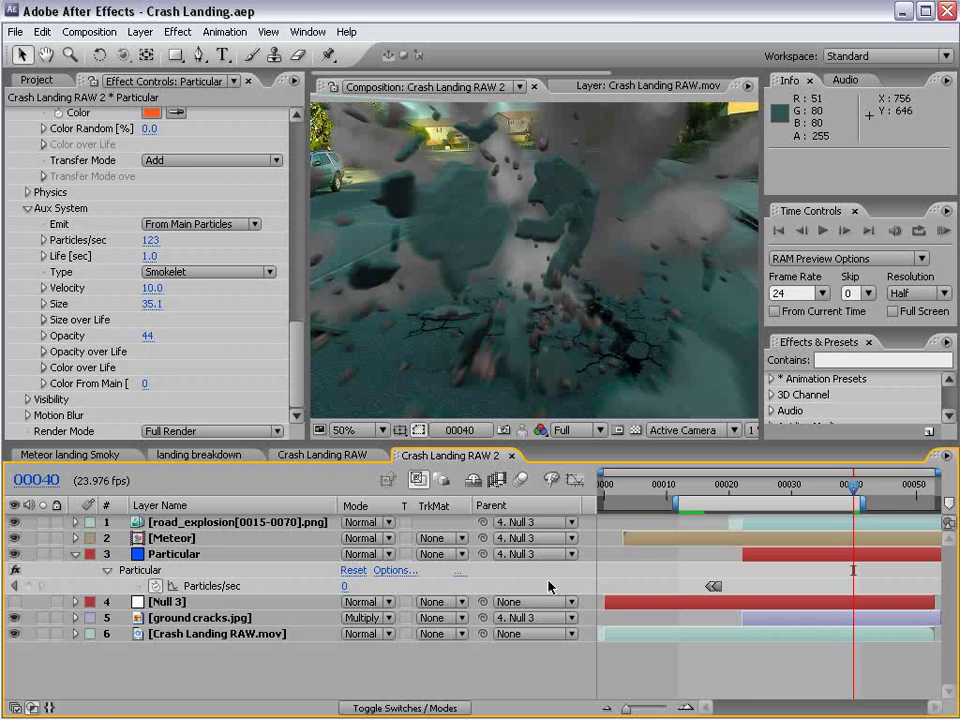
Step: Time-stretch the road_explosion layer by a factor of 65%, holding its in-point in place
click(181, 524)
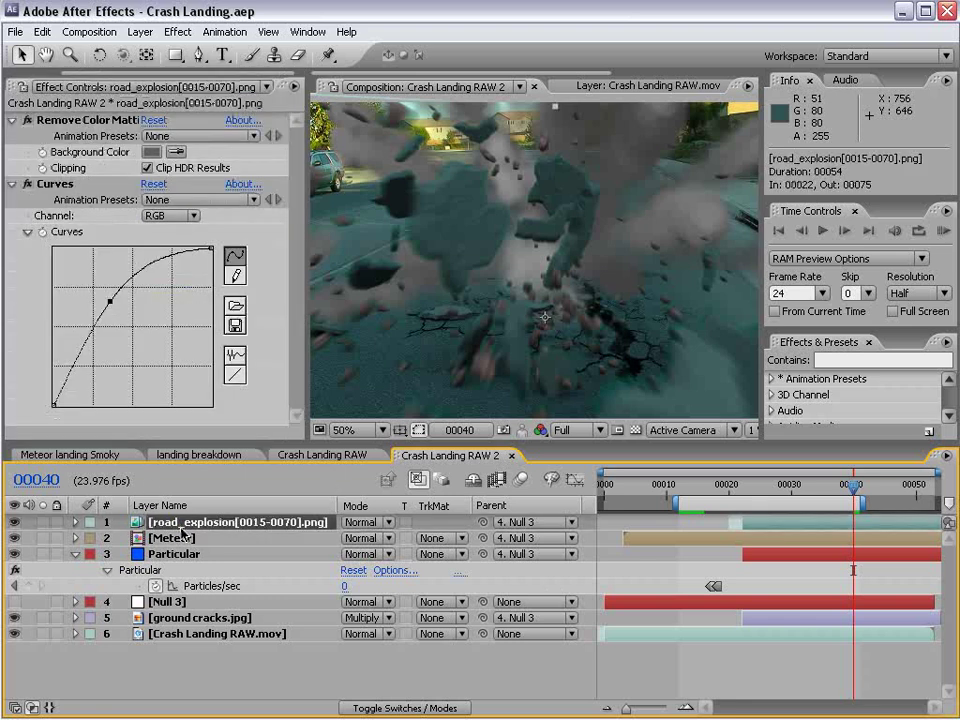
right_click(176, 527)
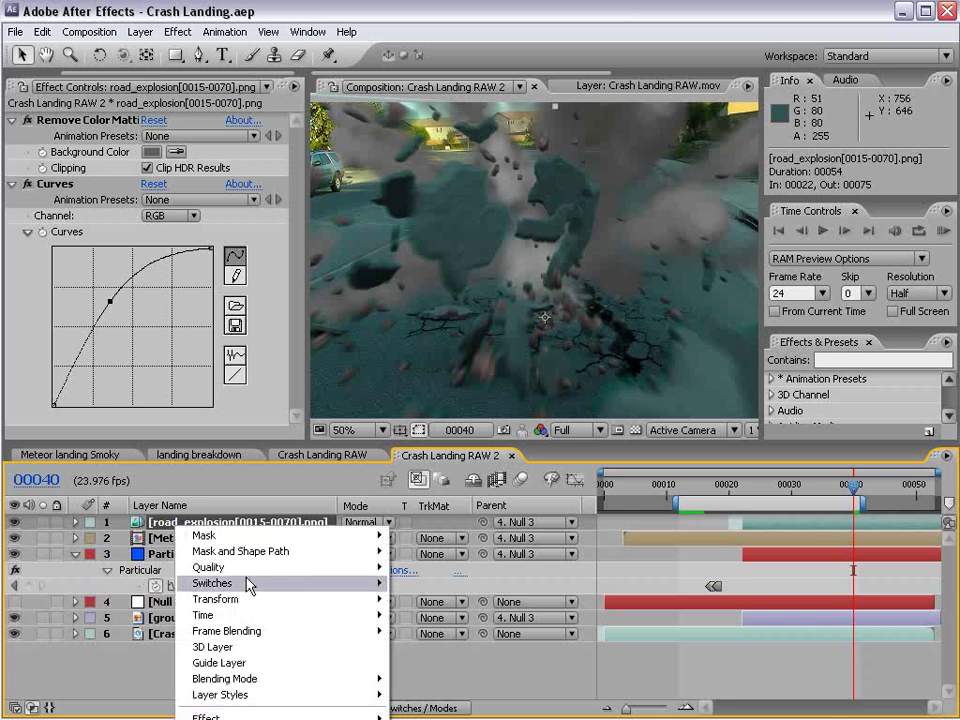
mouse_move(238, 615)
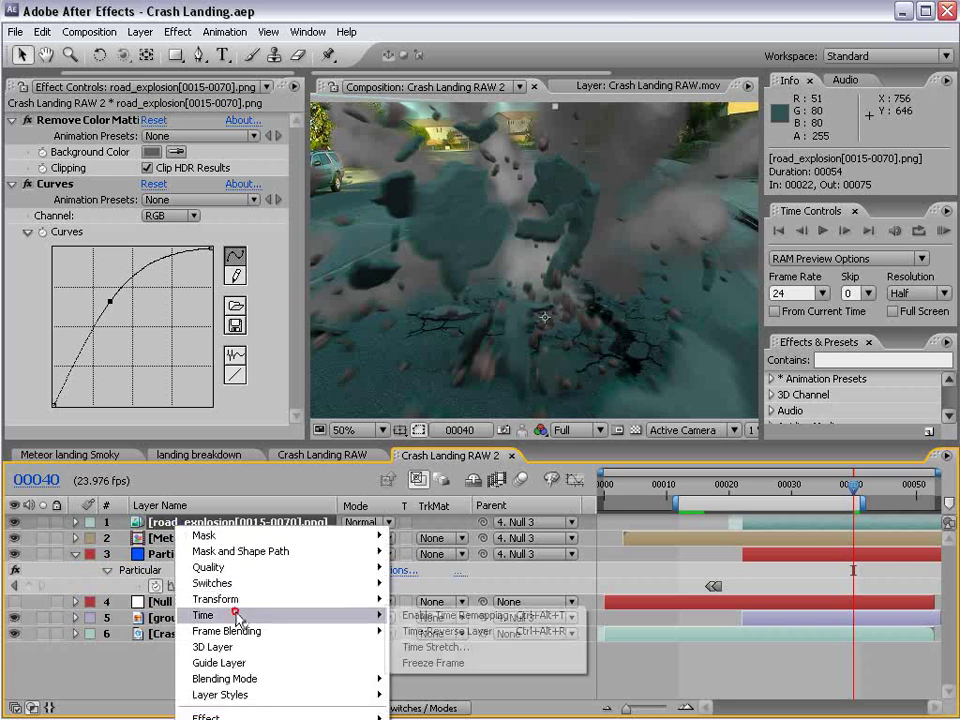
click(440, 647)
drag(392, 334, 228, 294)
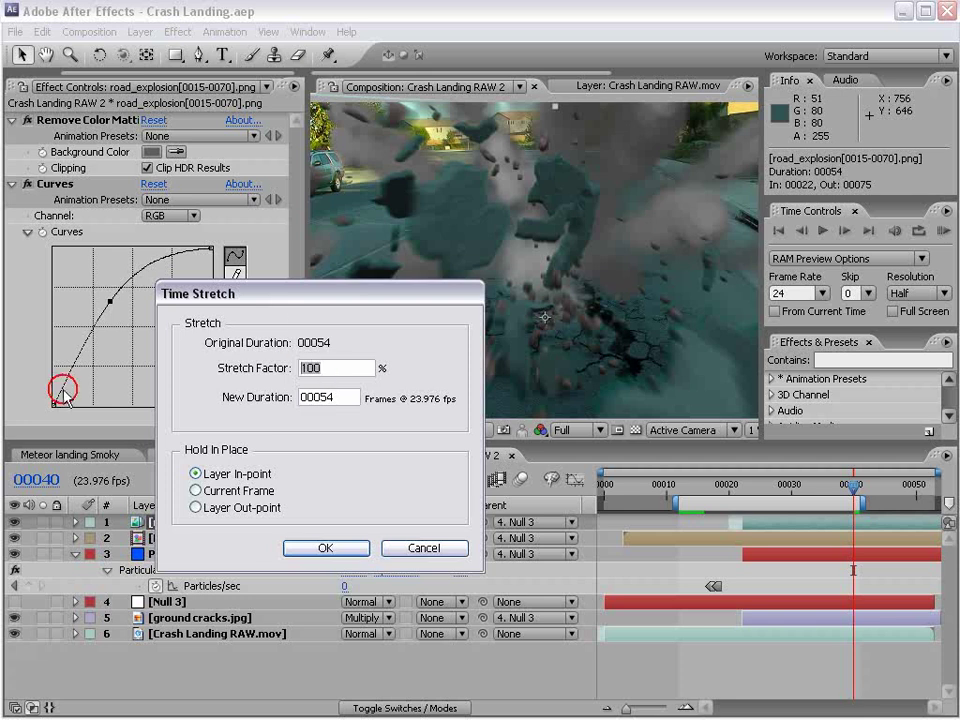
text(65)
click(338, 550)
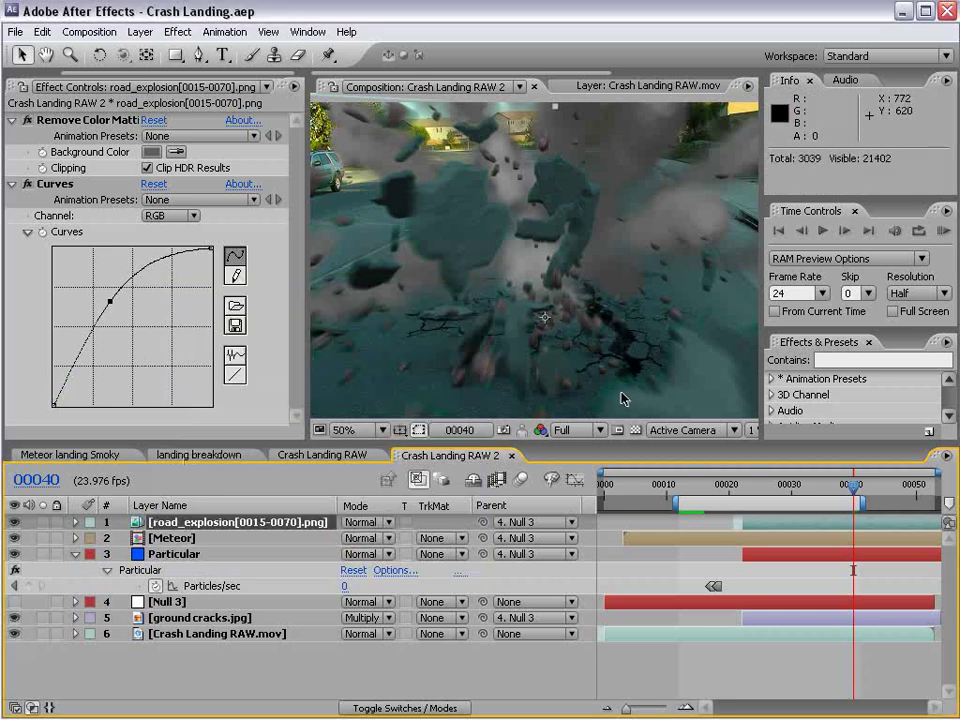
Step: Preview the impact in motion, inspect frame 39 enlarged, then save the project and deselect the layers
key(space)
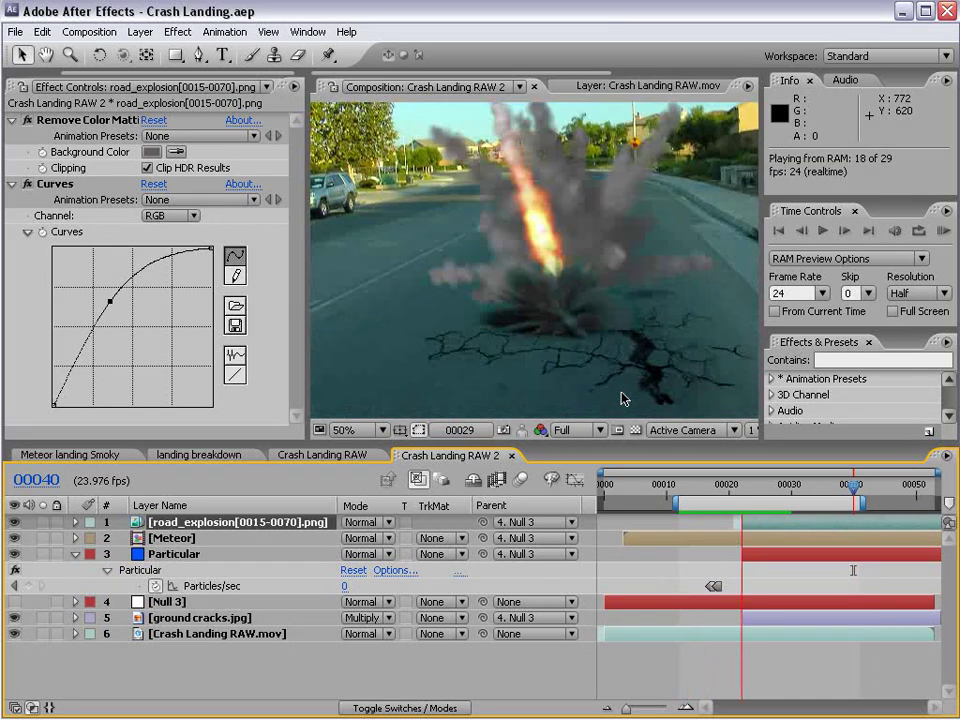
key(grave)
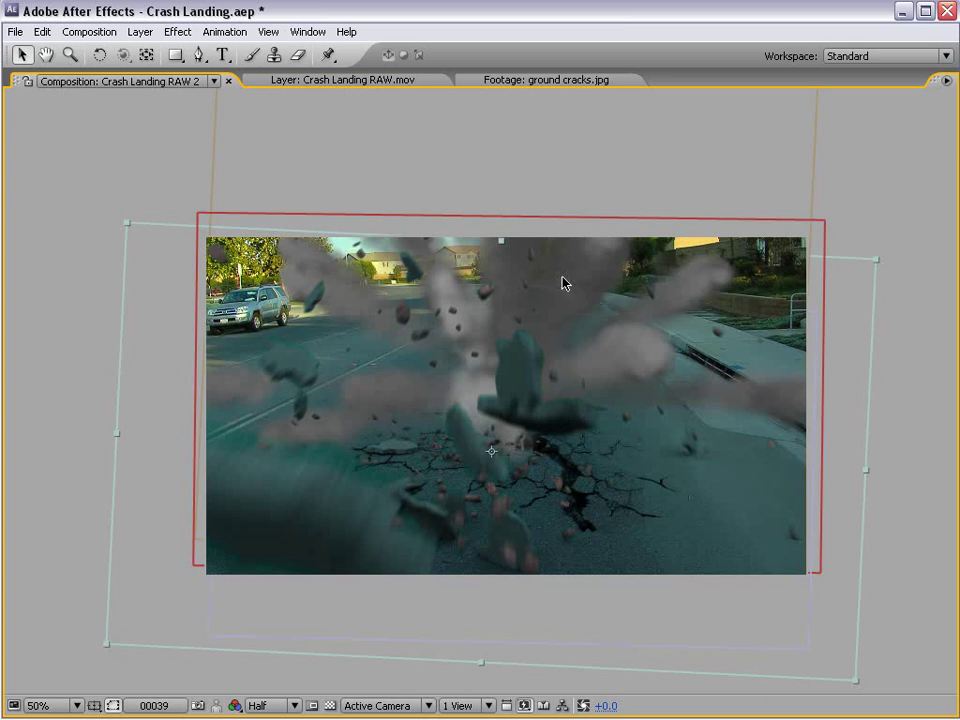
key(grave)
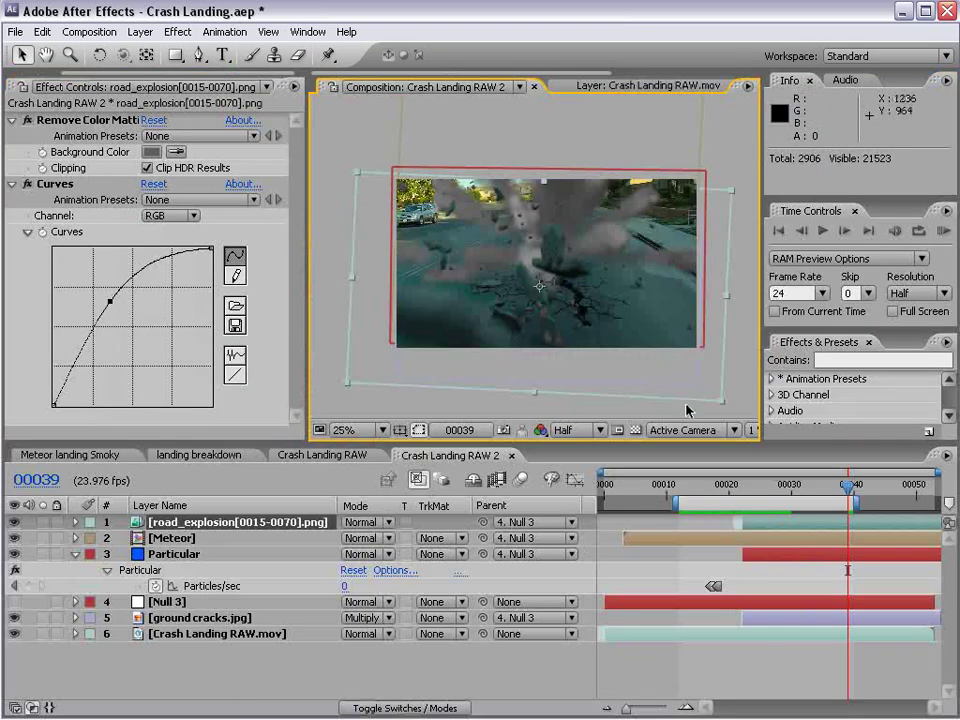
key(ctrl+s)
click(210, 660)
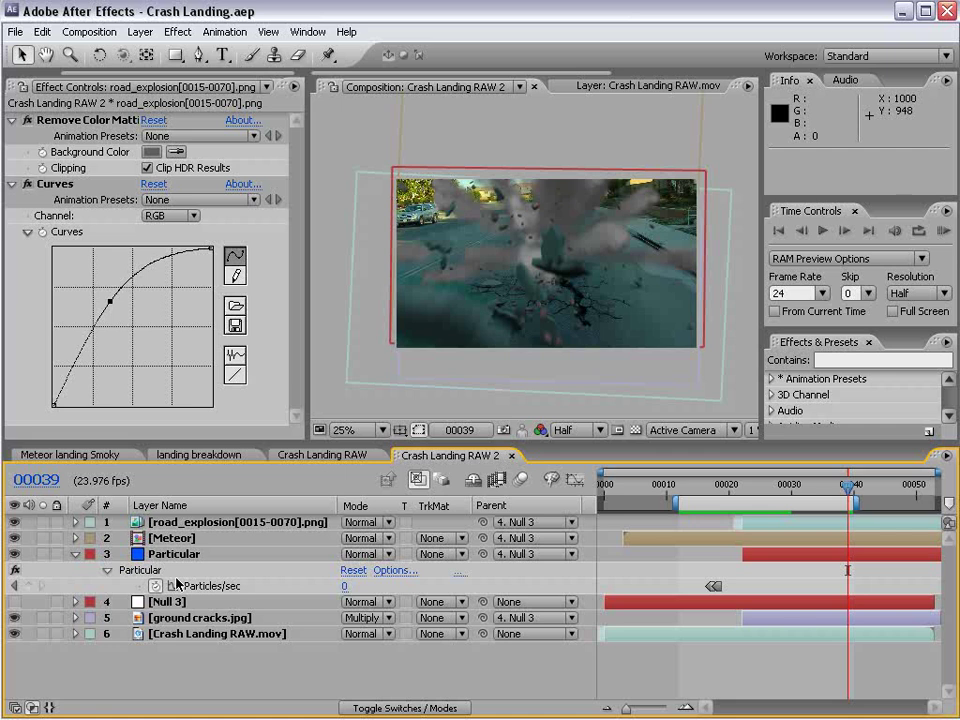
Step: Add a Curves color correction effect to the Particular layer and collapse the Particular effect's settings
click(174, 554)
click(178, 31)
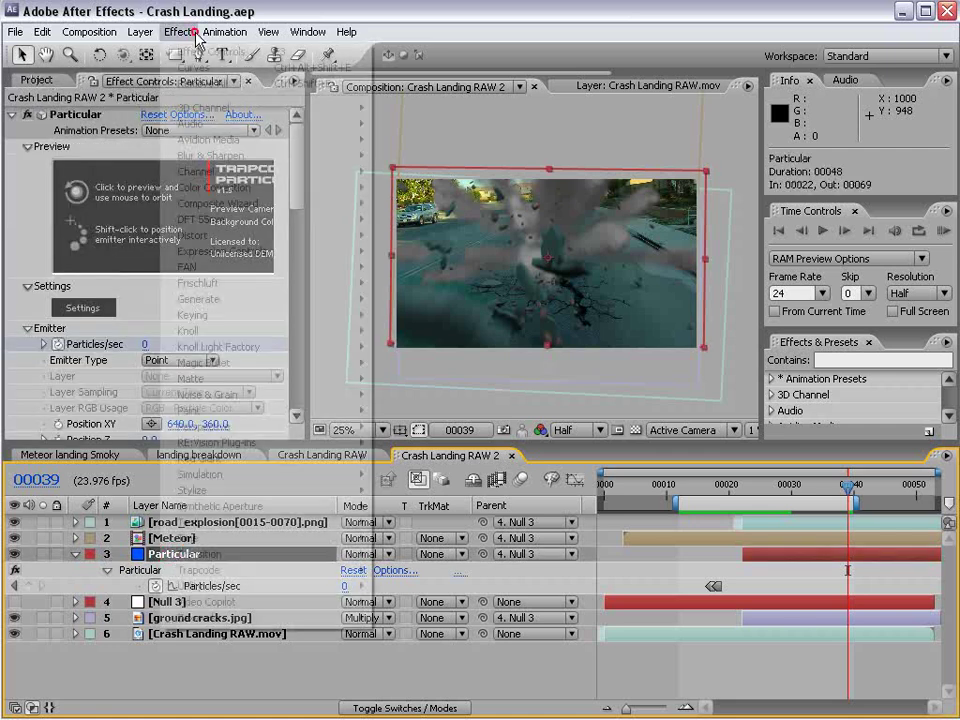
mouse_move(238, 188)
click(400, 426)
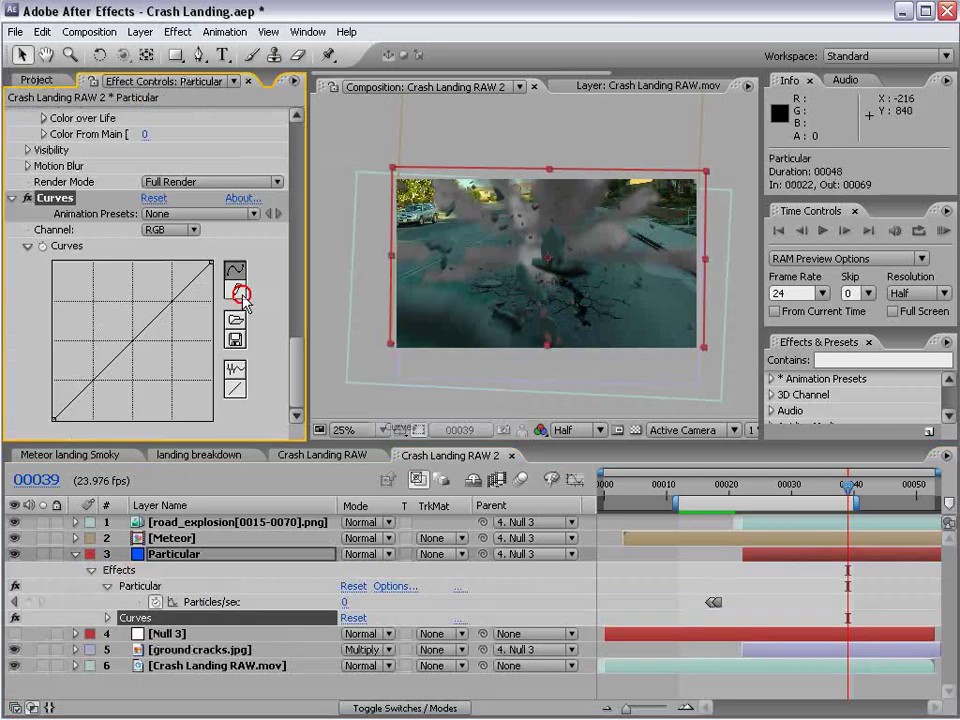
drag(298, 364, 282, 143)
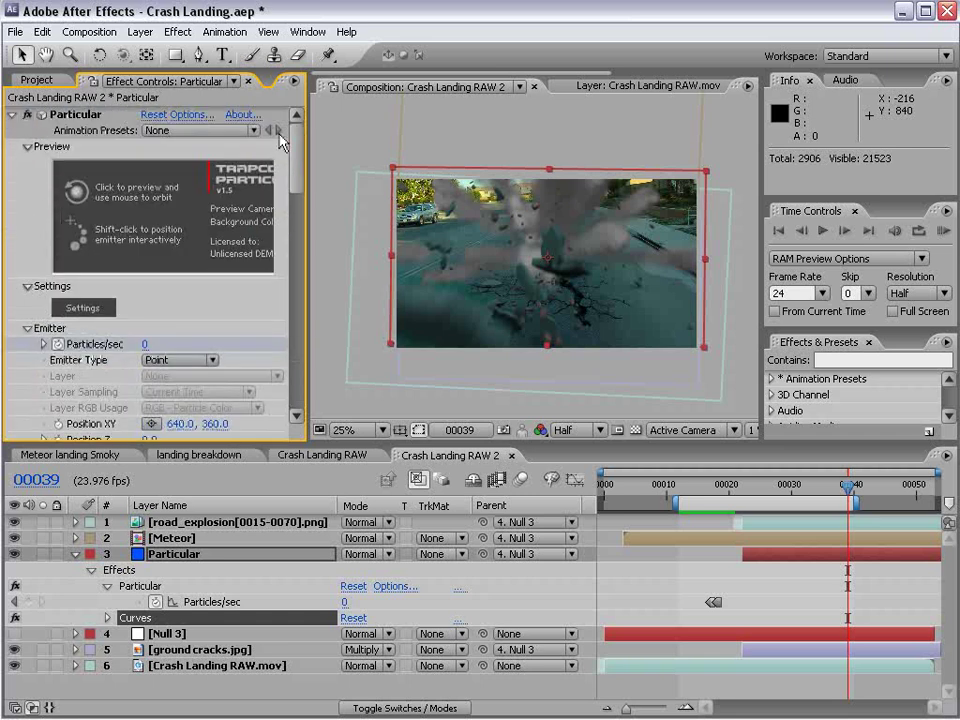
click(13, 115)
Step: At frame 22, shift the Particular layer slightly up and left and set its emitter's vertical position to 472
drag(741, 486, 743, 498)
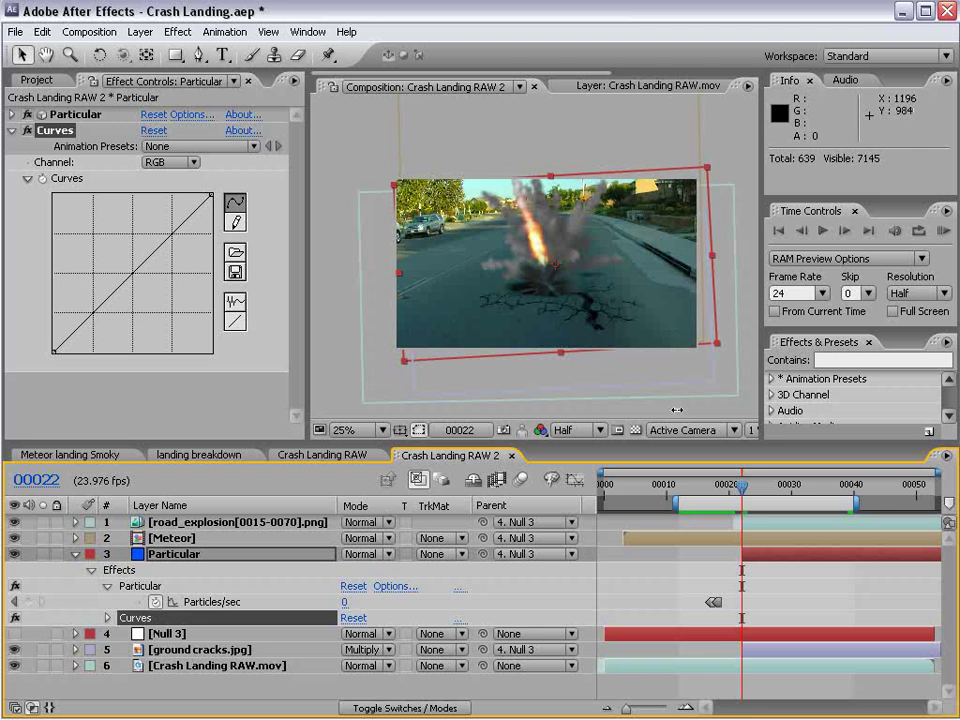
drag(574, 270, 572, 253)
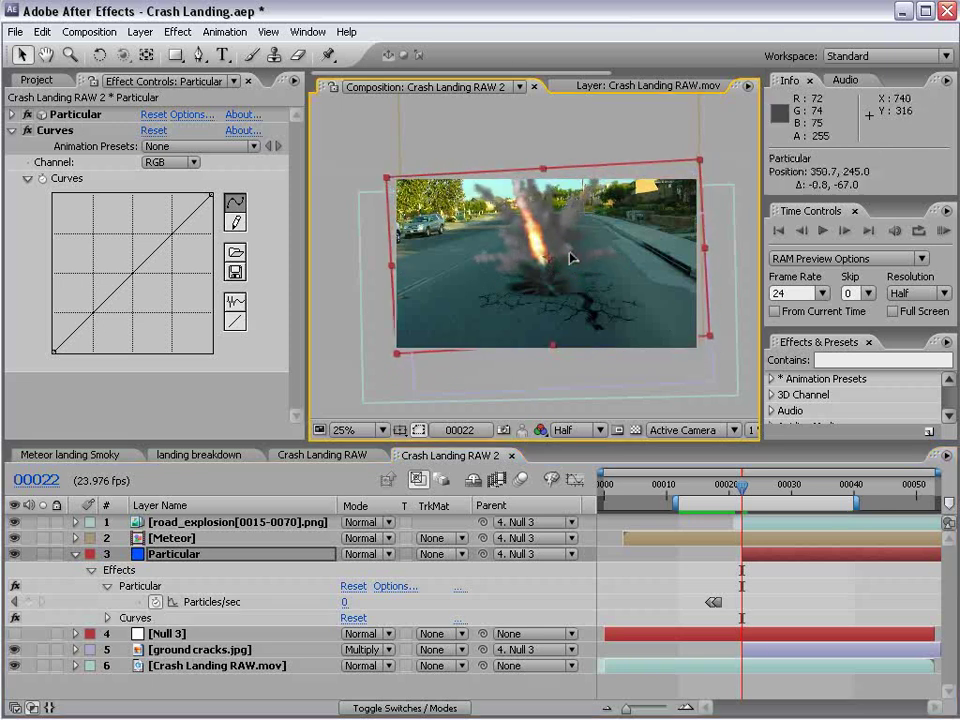
click(13, 115)
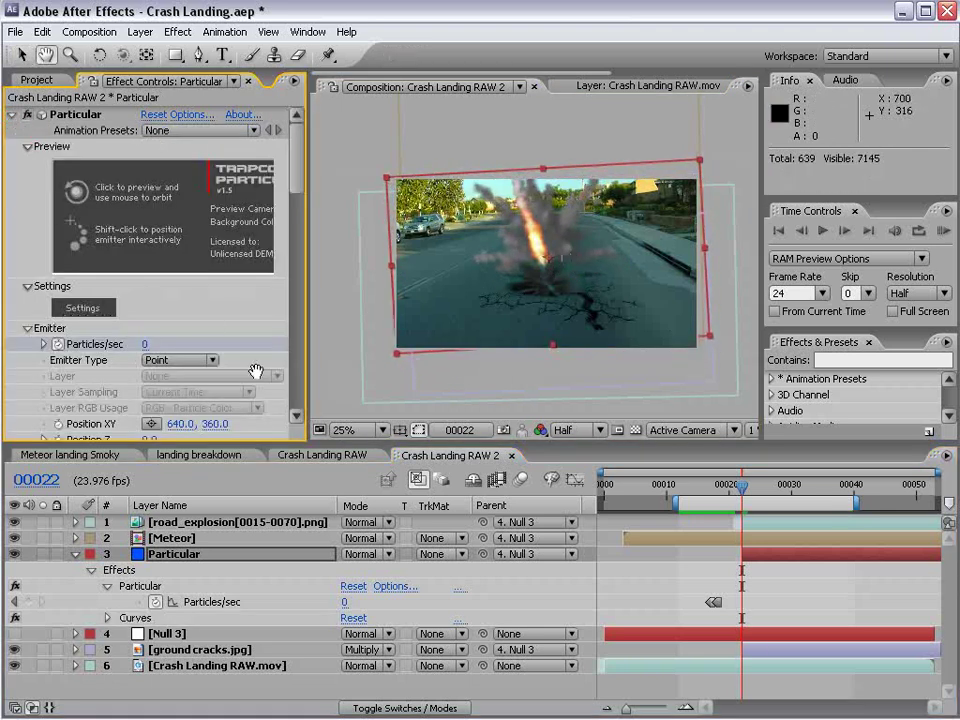
scroll(253, 368, down, 3)
drag(210, 335, 332, 306)
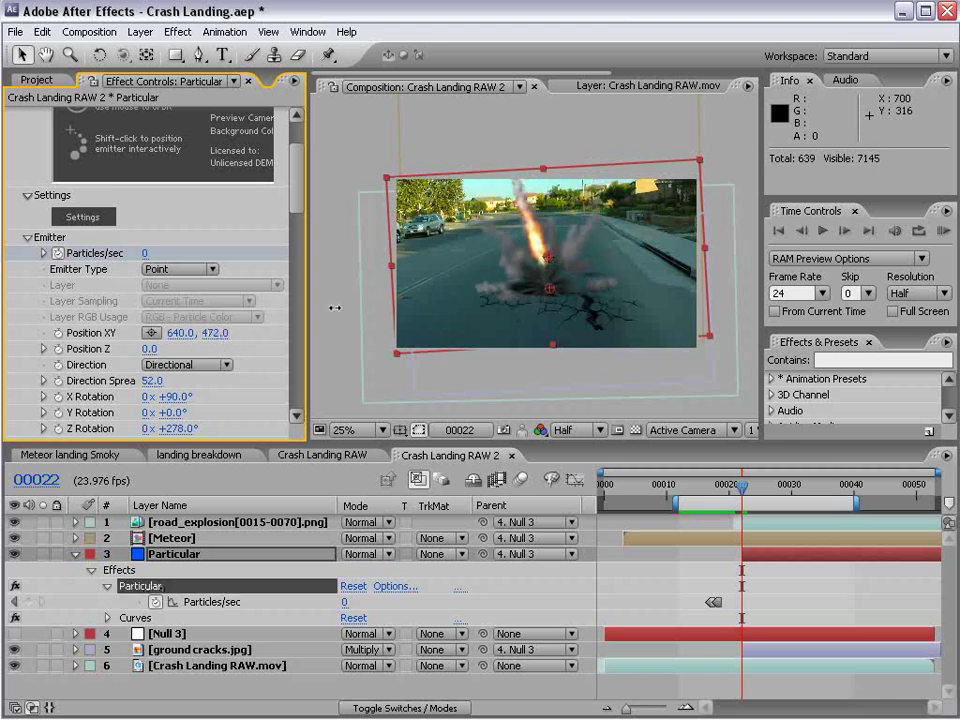
Step: Tint the smoke burst orange with the Particular layer's Curves effect, raising the RGB curve and pulling the blue curve down
drag(298, 178, 308, 388)
click(57, 198)
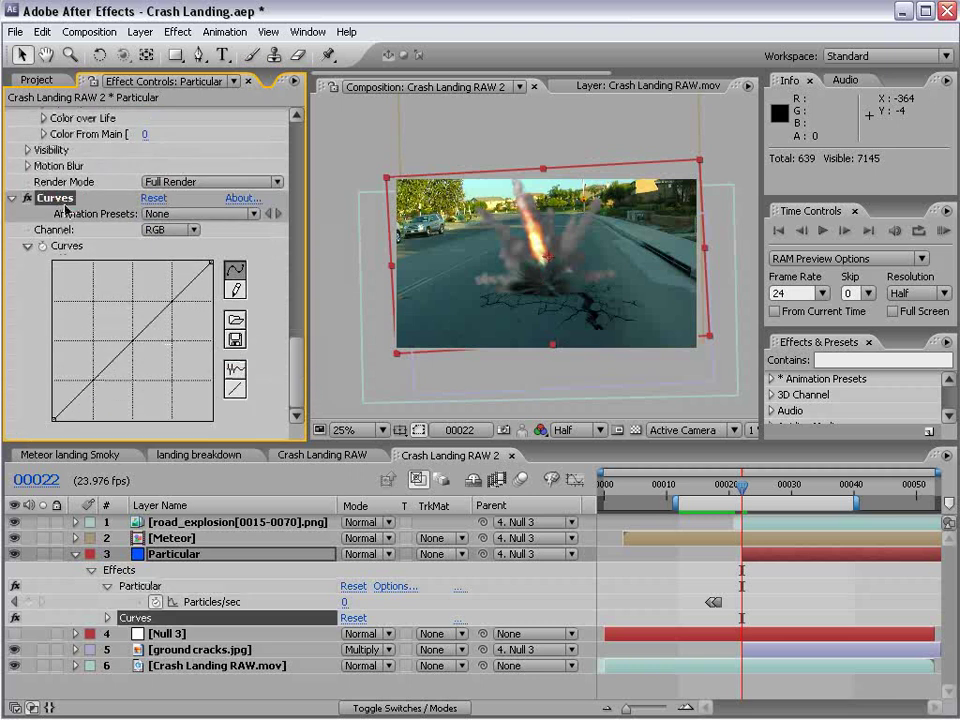
drag(130, 342, 168, 326)
click(172, 231)
click(172, 233)
click(176, 232)
click(170, 249)
click(172, 230)
click(172, 261)
scroll(580, 250, up, 1)
Step: Add a Stylize Glow effect to the Particular layer with a glow intensity of 0.2 and a radius of 26
click(180, 31)
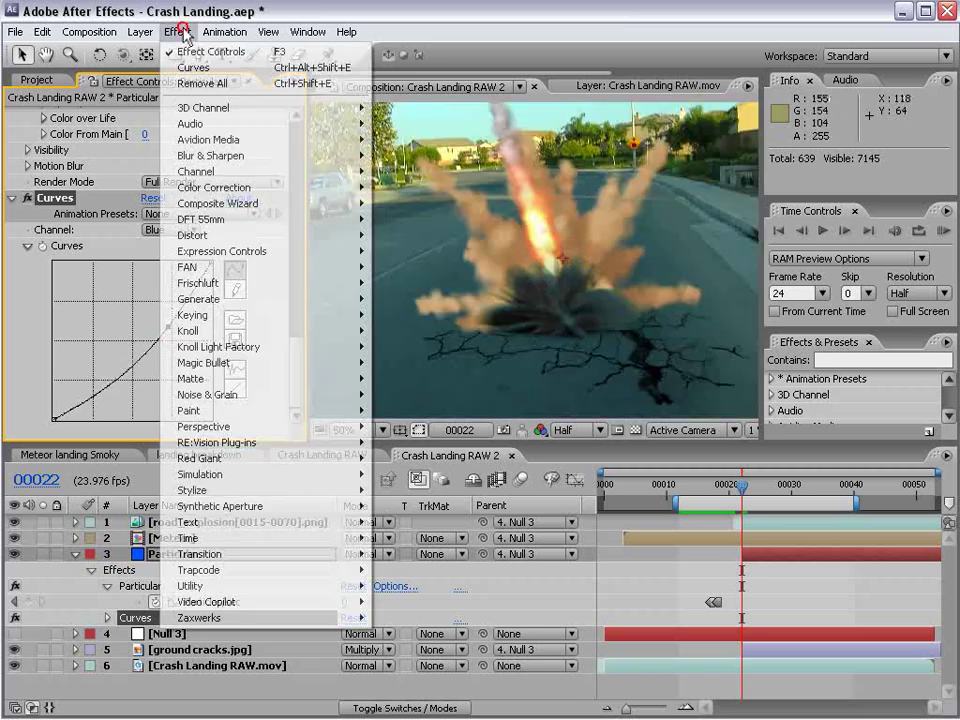
mouse_move(300, 490)
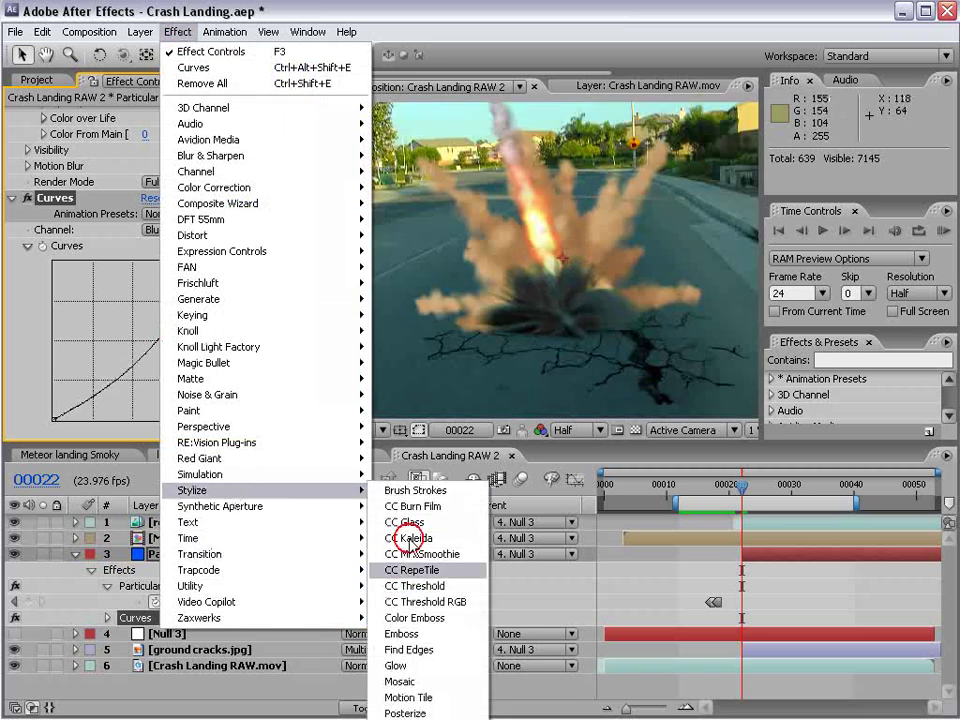
click(398, 665)
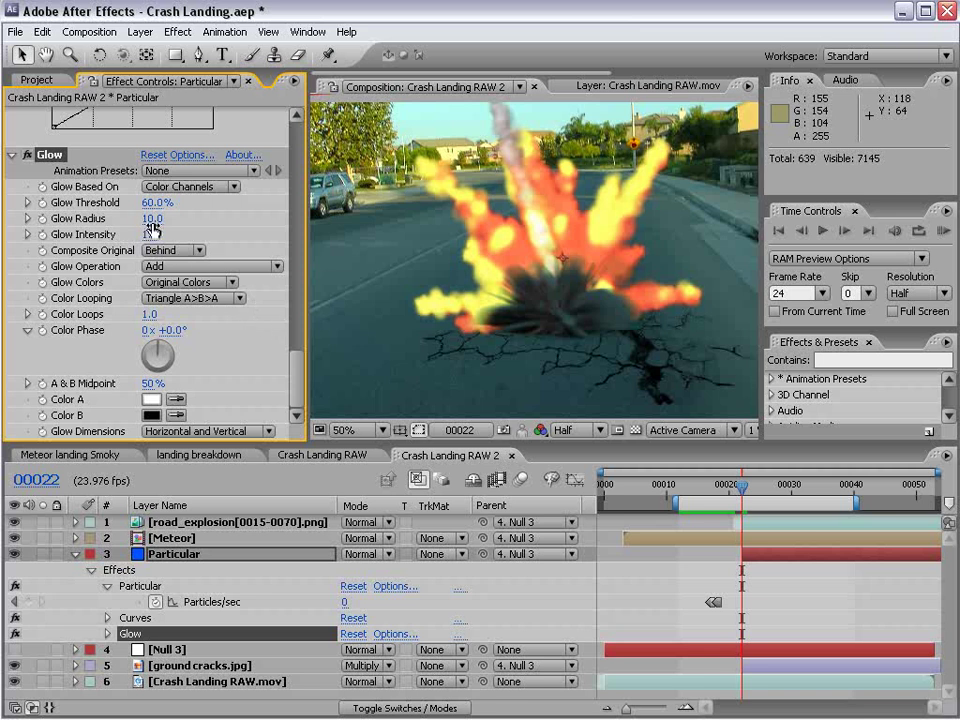
drag(152, 230, 26, 243)
drag(154, 218, 133, 226)
Step: Switch the glow to A & B Colors, with light orange as Color A and red DE0000 as Color B
click(185, 282)
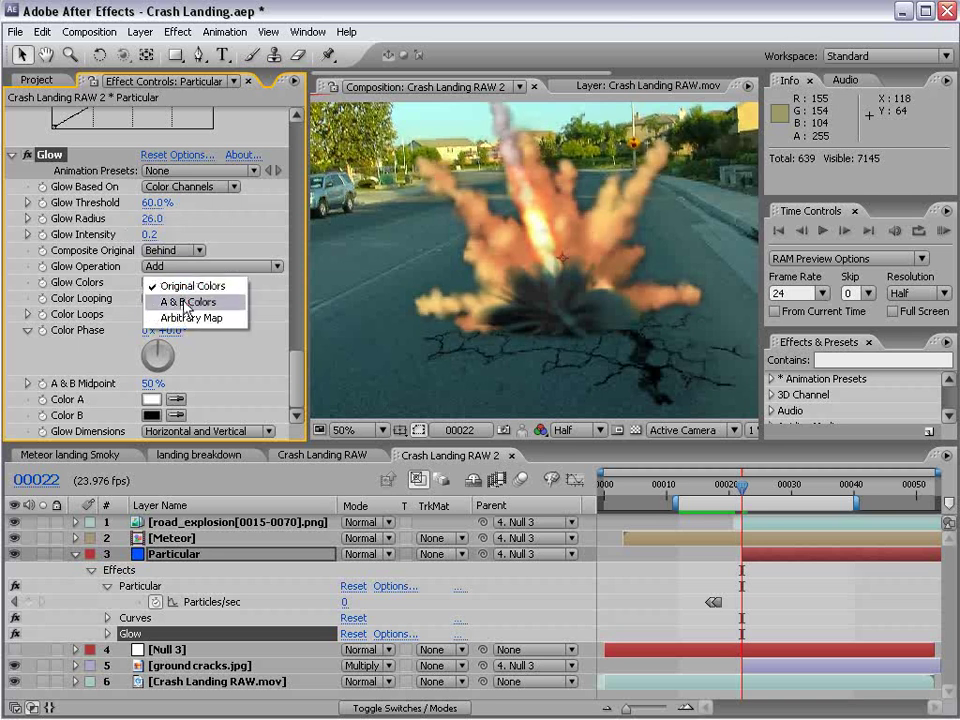
click(178, 302)
click(151, 399)
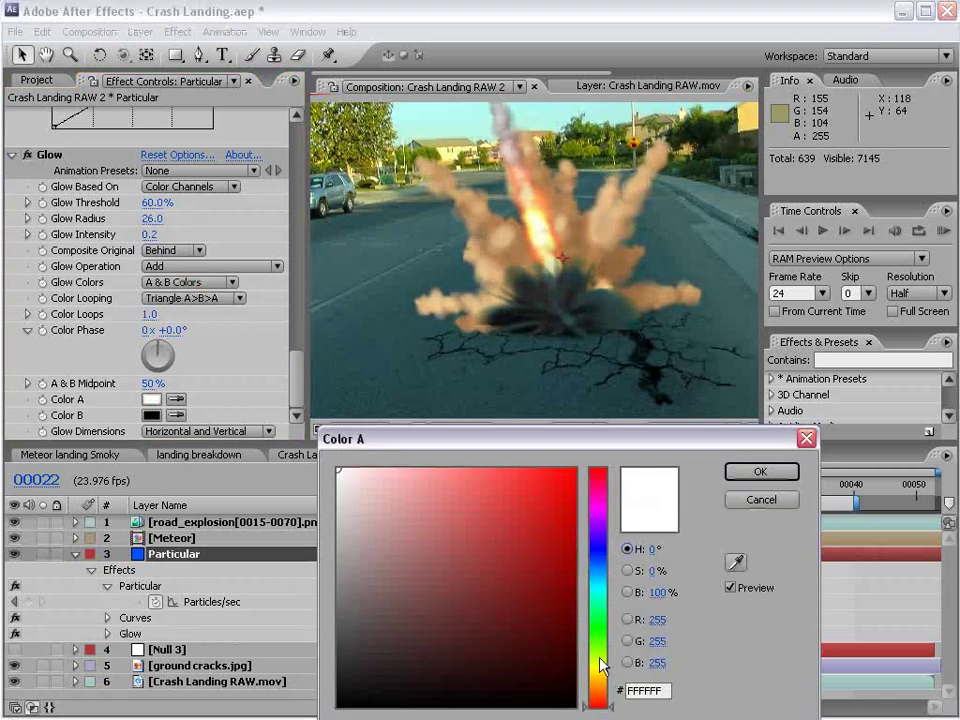
drag(600, 668, 601, 682)
click(512, 474)
click(735, 470)
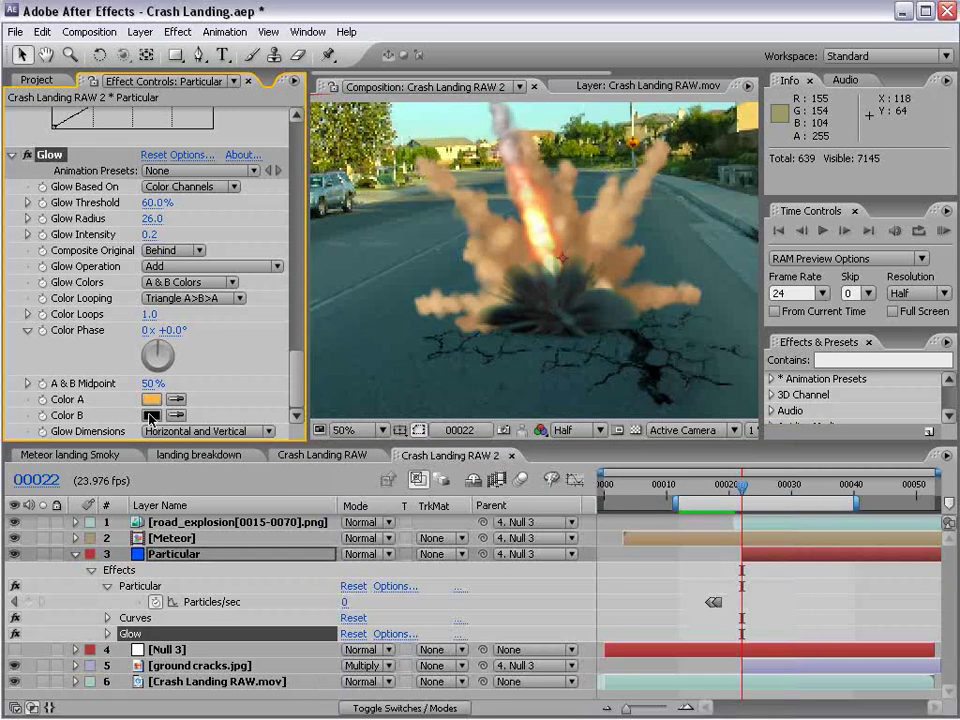
click(151, 415)
click(573, 497)
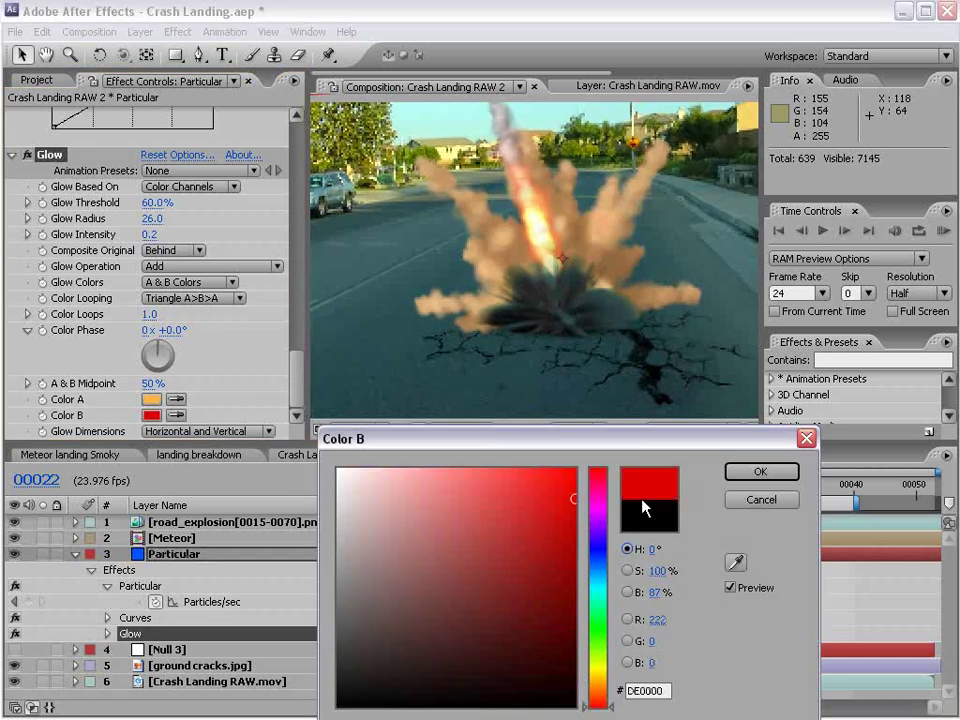
click(761, 472)
Step: Strengthen the smoke's glow to an intensity of 1.2 and widen its radius to 55
drag(151, 233, 254, 218)
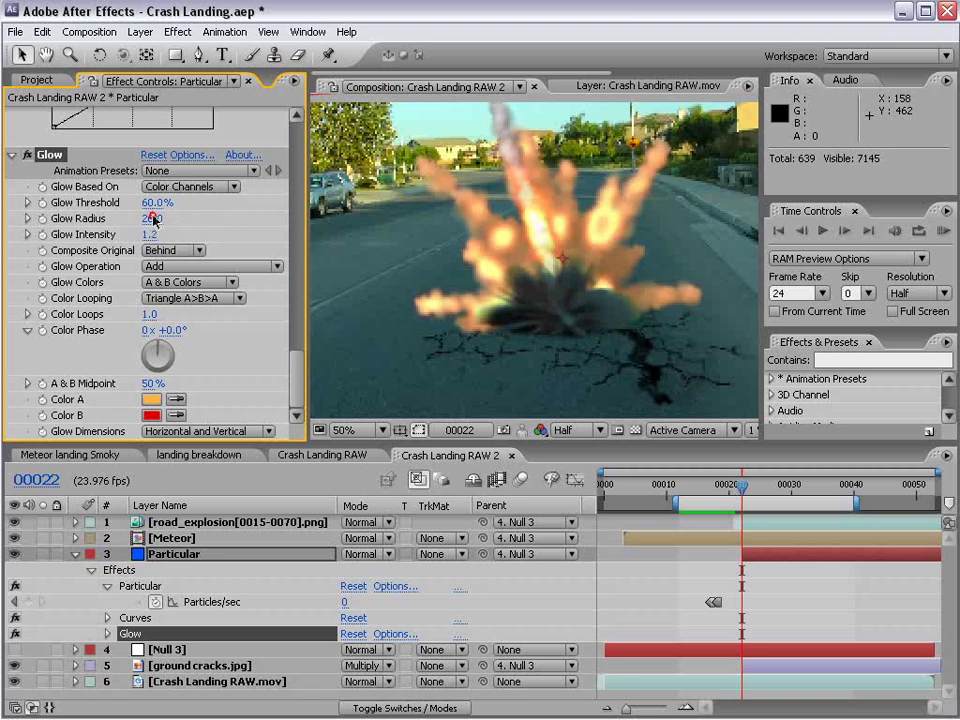
drag(151, 218, 136, 218)
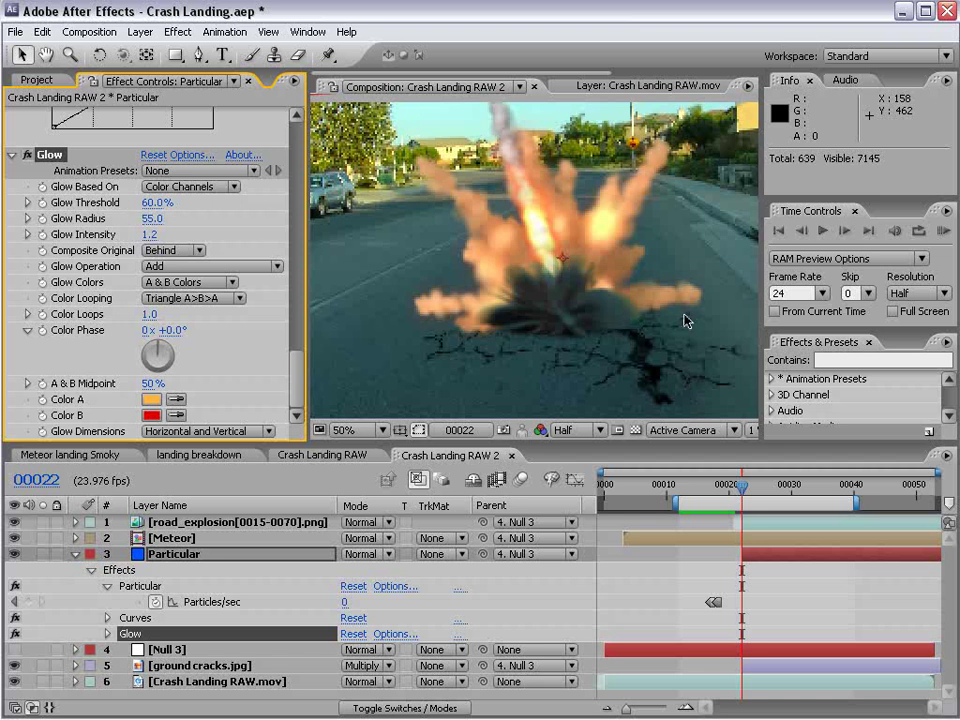
key(space)
drag(615, 221, 603, 273)
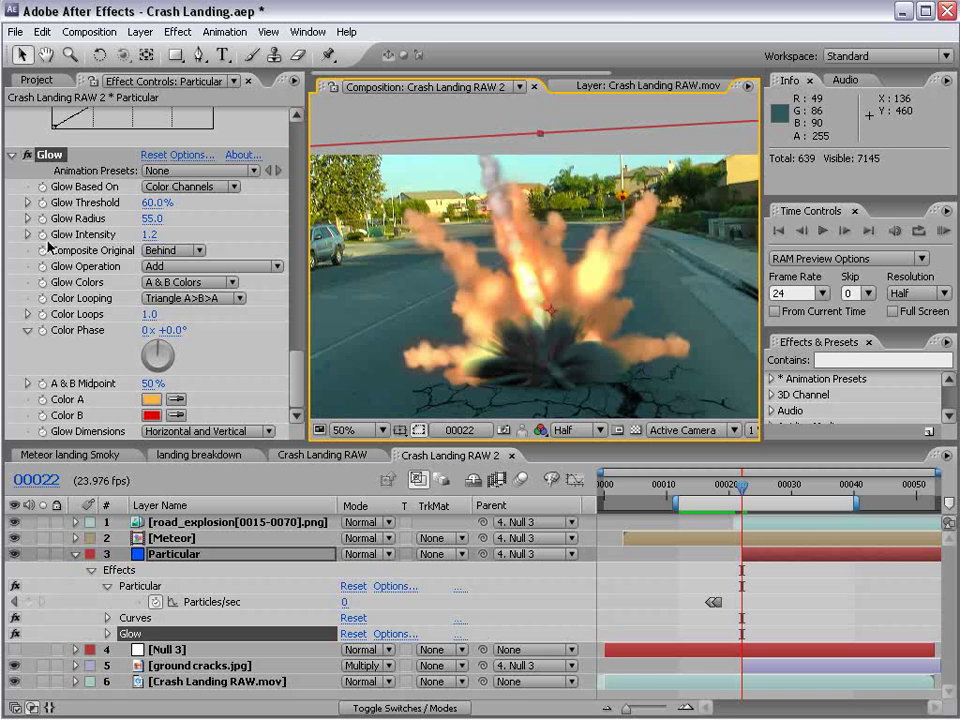
Step: Keyframe Curves and Glow Intensity at frame 22, and reset the Curves effect at frame 27
drag(296, 386, 303, 334)
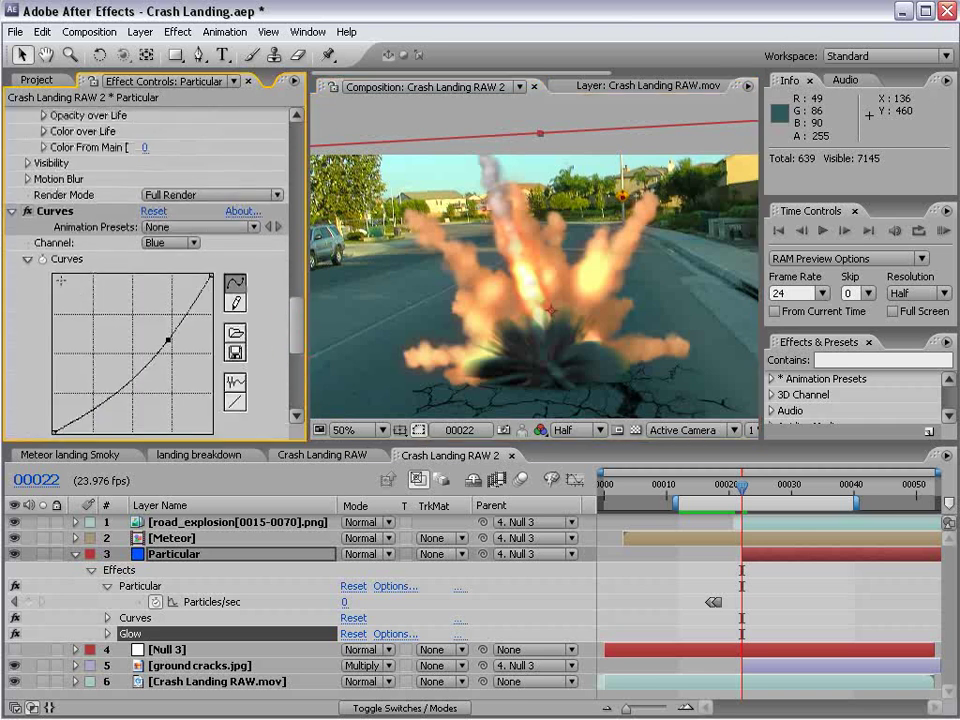
click(46, 260)
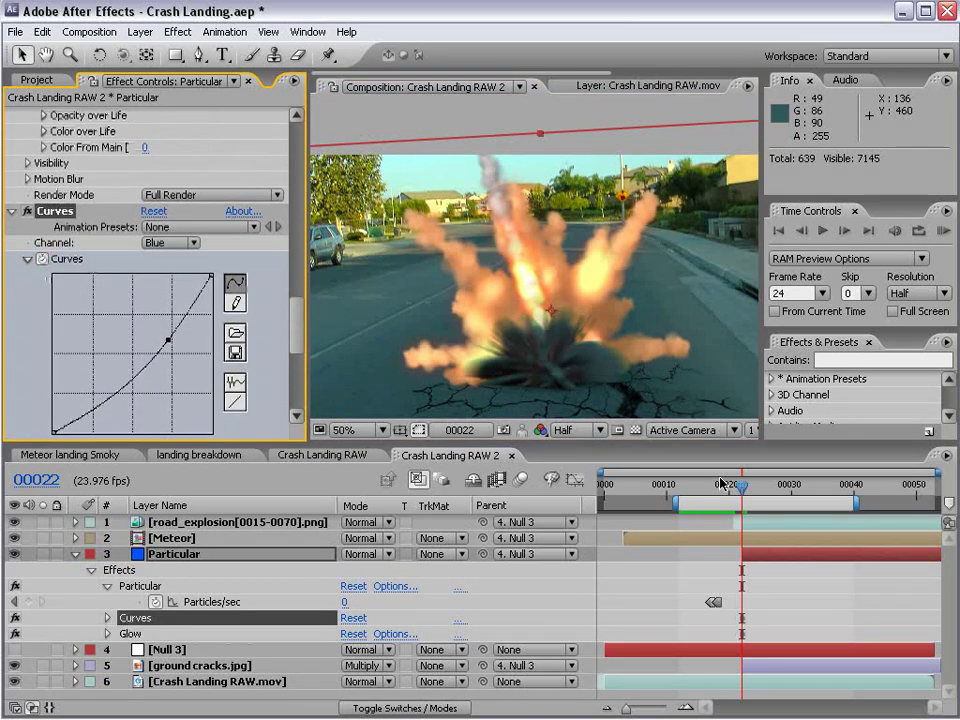
key(Page_Down)
key(Page_Down)
key(Page_Down)
key(Page_Down)
key(Page_Down)
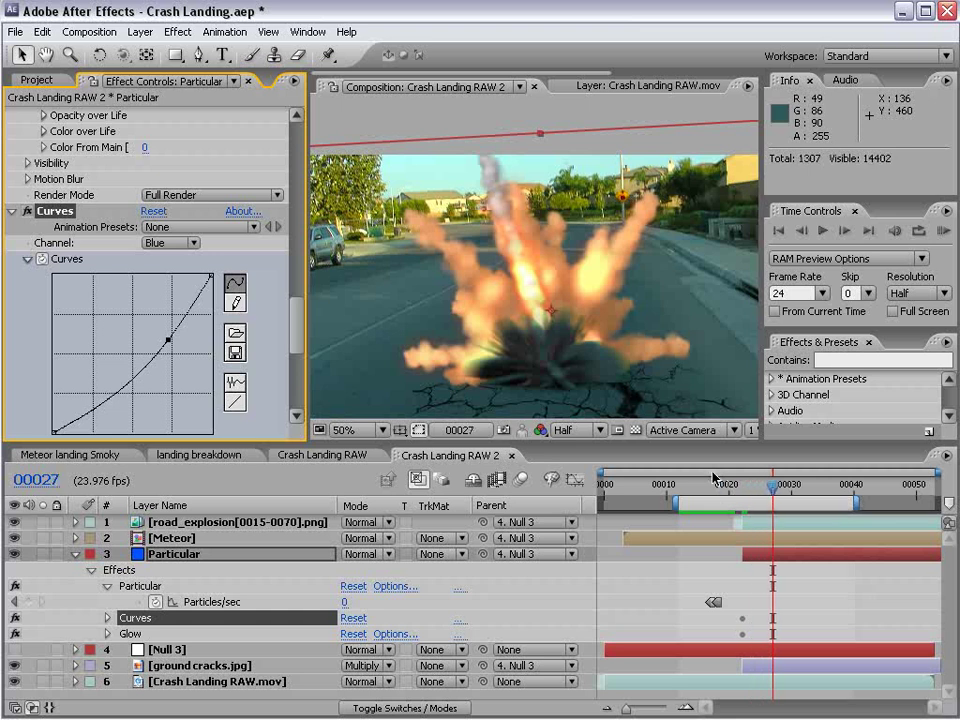
mouse_move(297, 309)
mouse_down()
mouse_move(299, 349)
mouse_move(297, 319)
mouse_up()
click(153, 151)
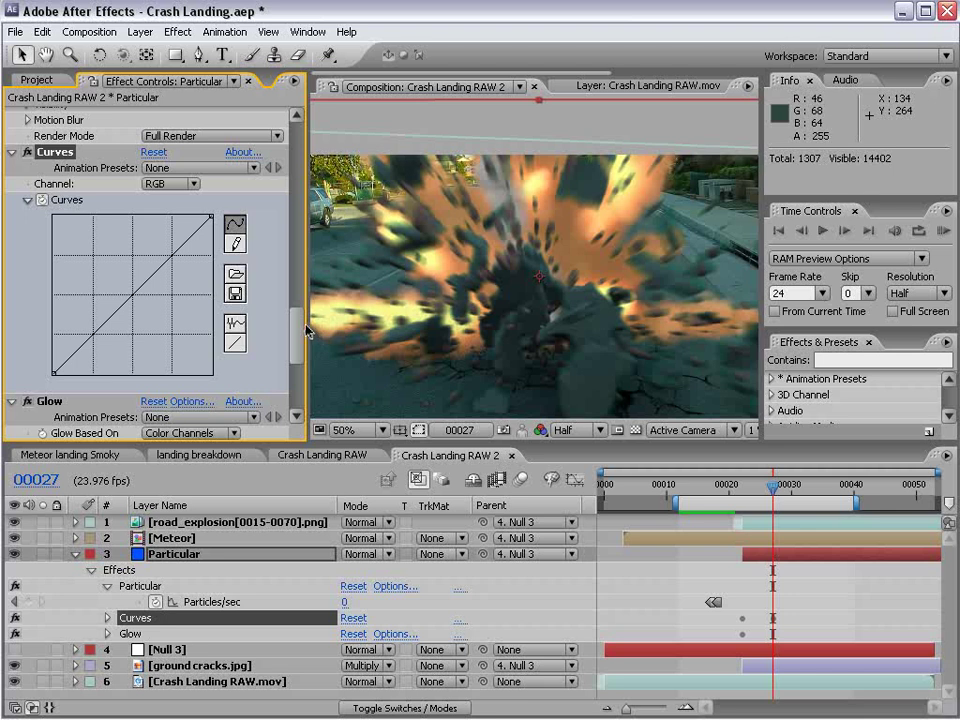
Step: Set the Particular layer's Glow Intensity to 0 at frame 27
click(294, 391)
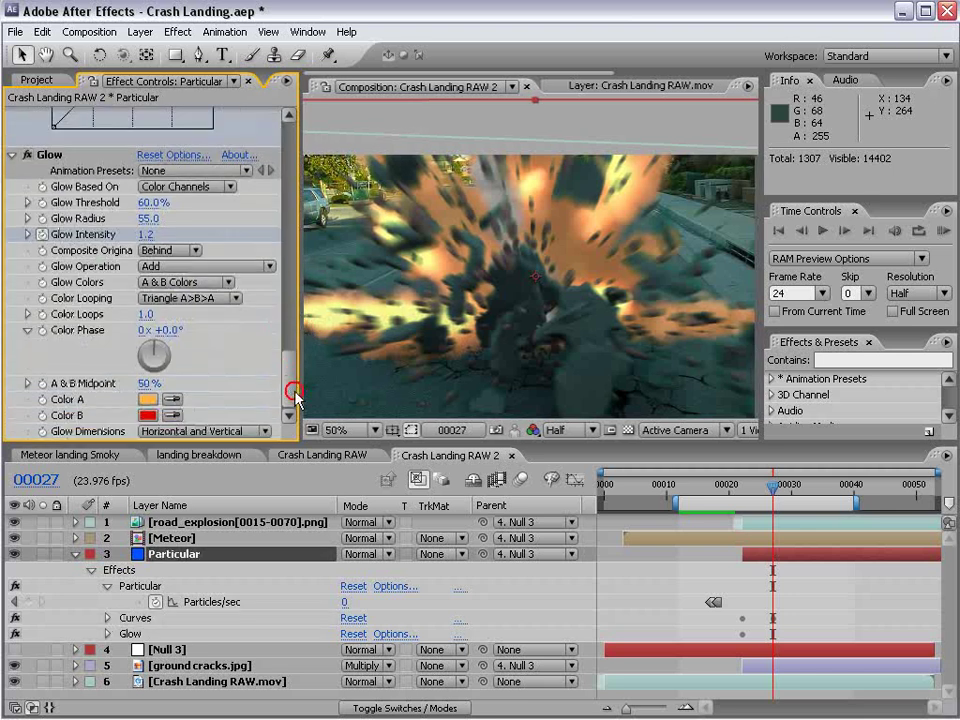
click(149, 232)
key(Return)
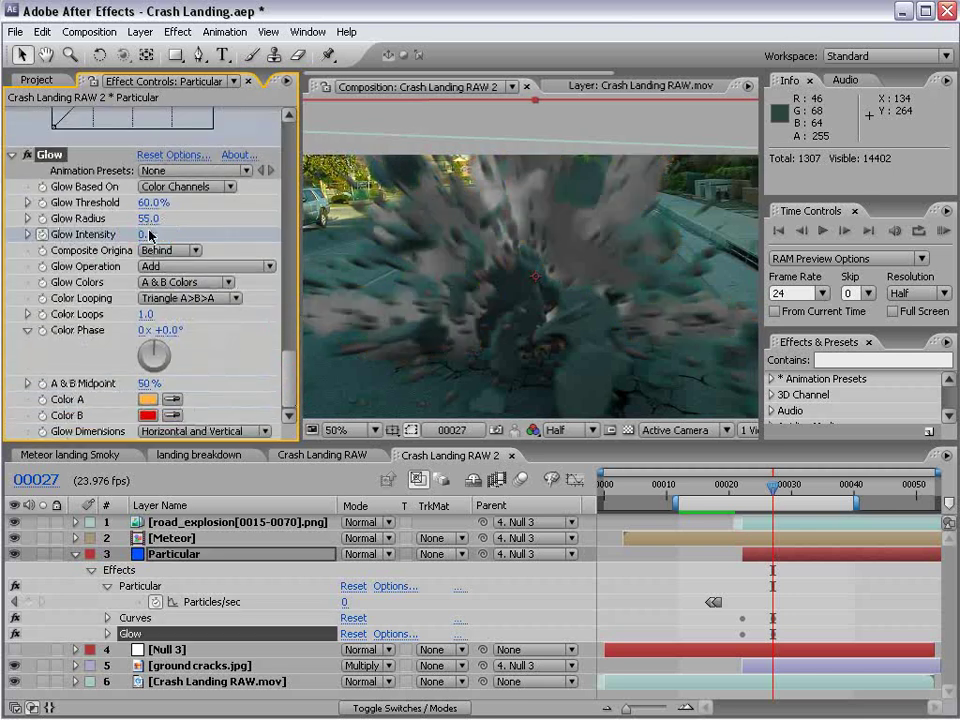
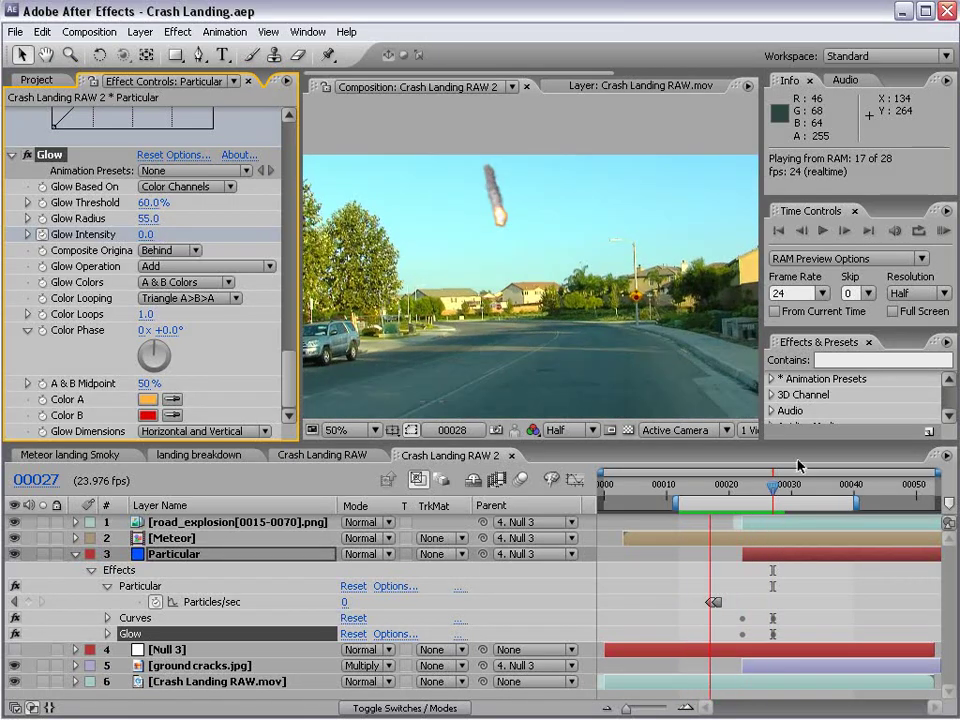
Step: At frame 22, set the Particular emitter's Position Z to 680 and vertical position to 527, and preview the explosion
click(727, 489)
drag(727, 489, 743, 511)
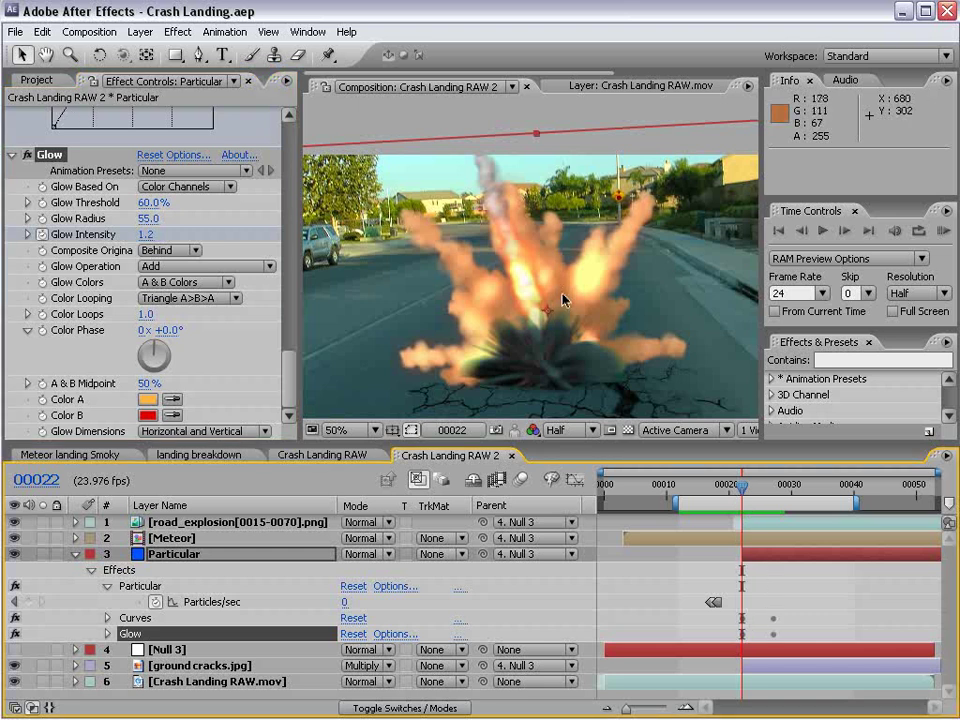
key(grave)
key(grave)
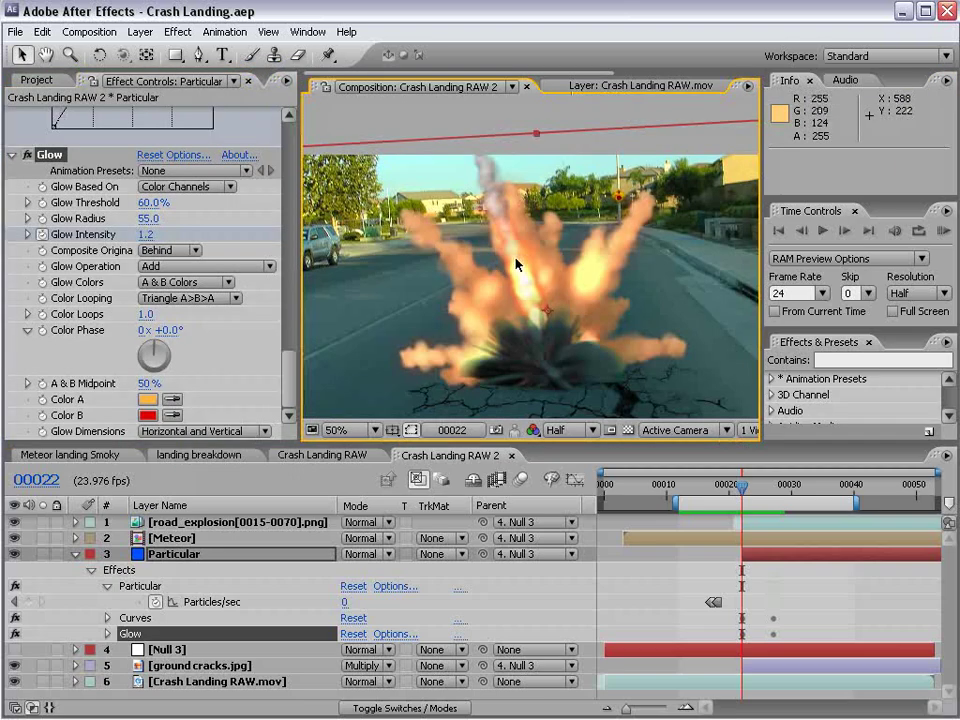
click(166, 558)
drag(290, 375, 295, 188)
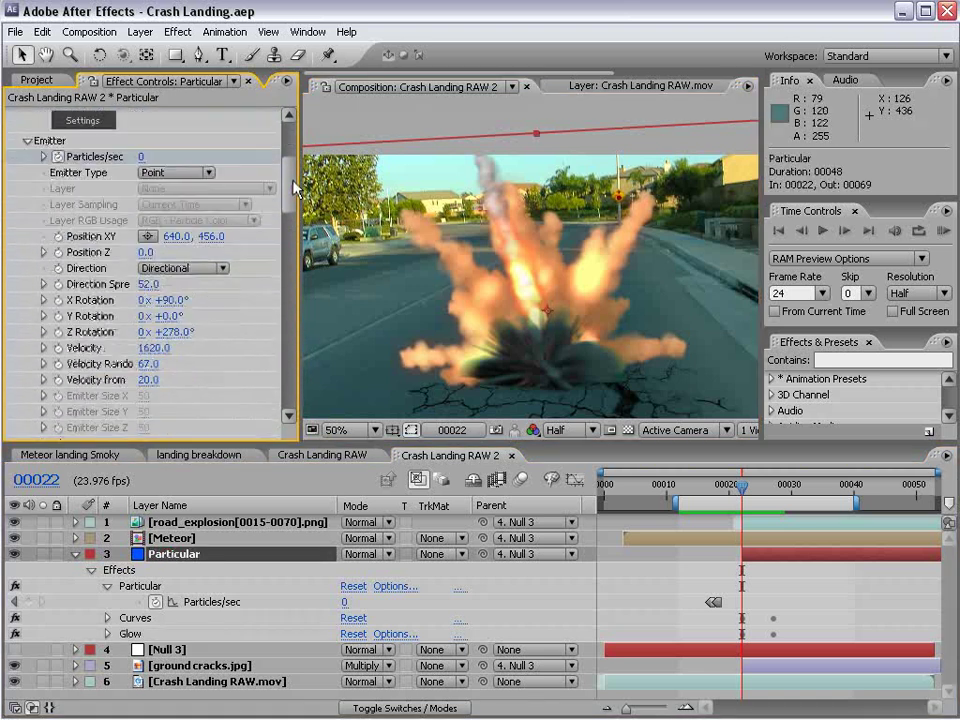
scroll(195, 236, down, 3)
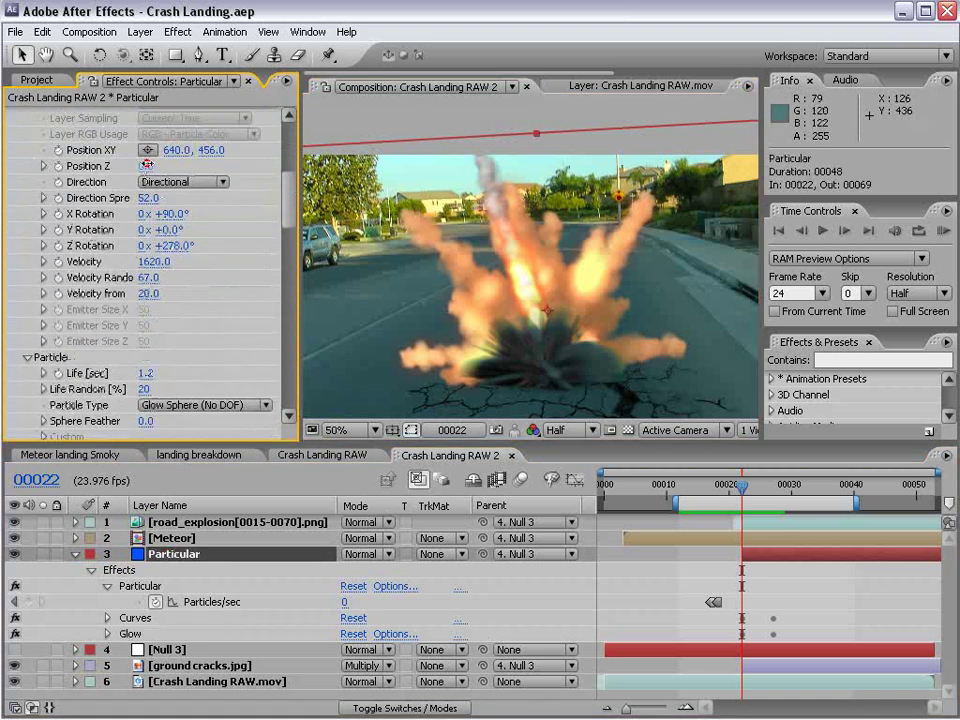
drag(147, 165, 265, 164)
key(KP_0)
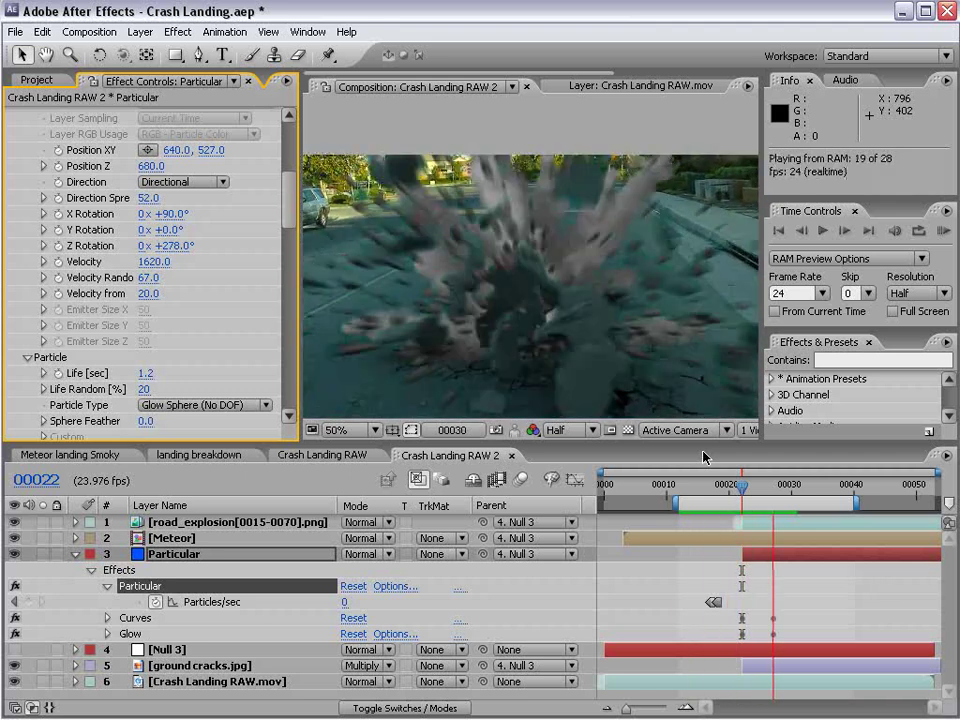
key(space)
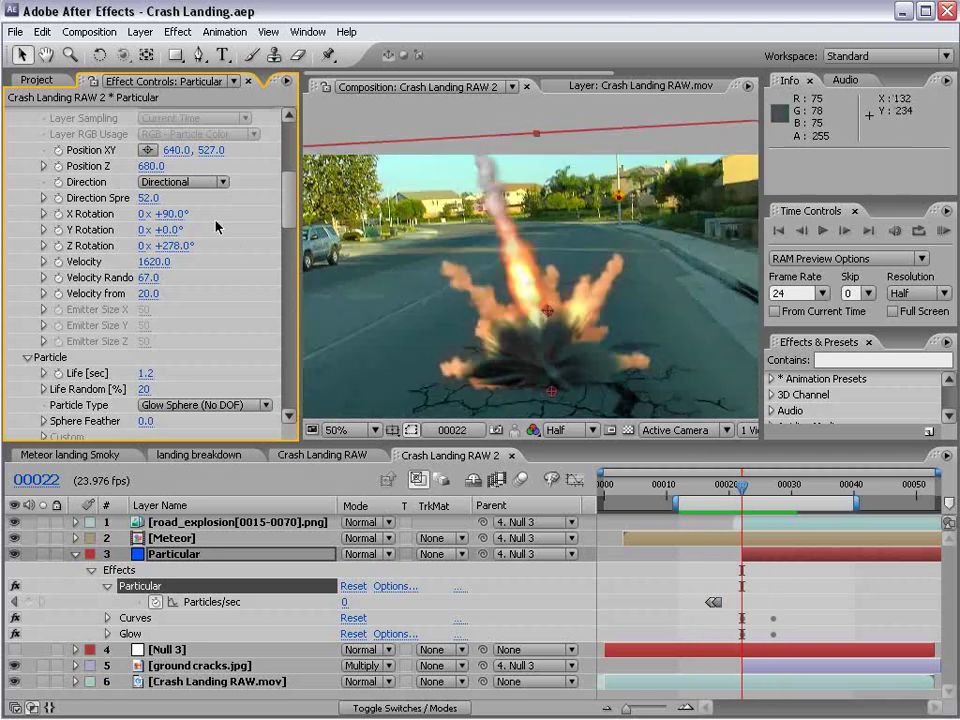
Step: Set the emitter's direction spread to 50 and adjust its Z rotation
drag(146, 198, 139, 191)
click(868, 629)
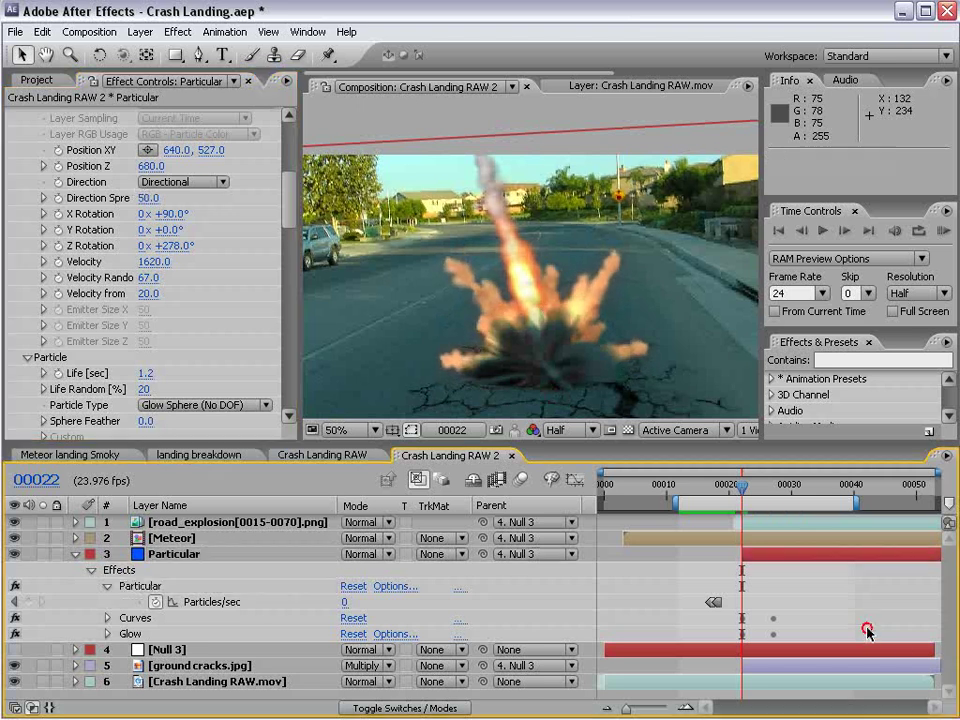
drag(186, 245, 350, 241)
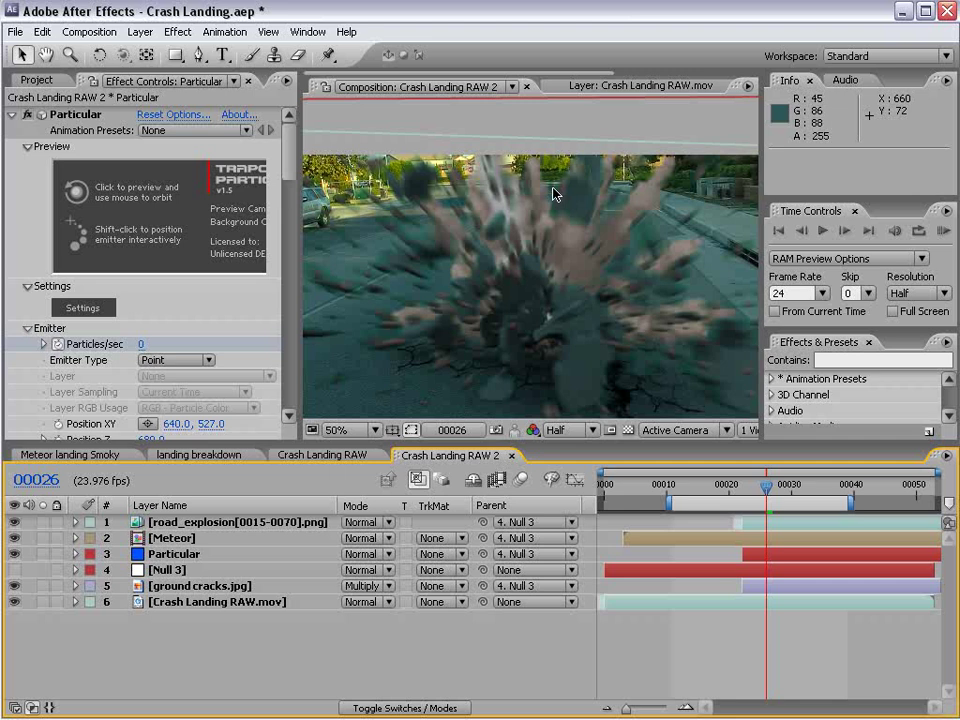
Step: Create a new 1280 x 720 solid layer in brownish gray, color 756755
click(140, 31)
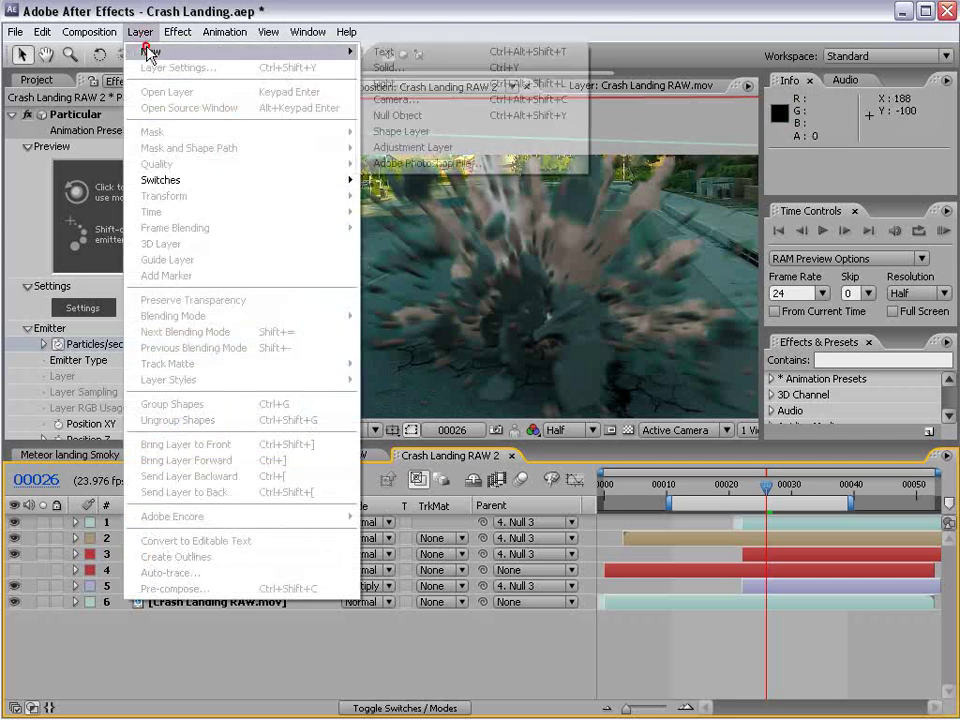
mouse_move(170, 51)
click(407, 69)
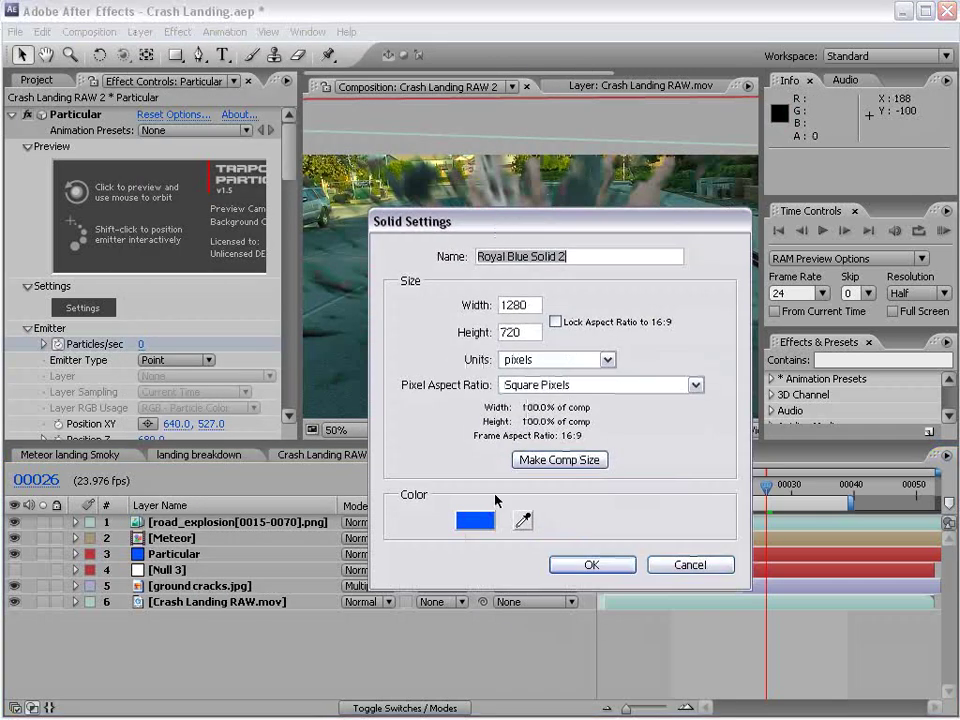
click(485, 512)
drag(597, 561, 595, 685)
click(401, 597)
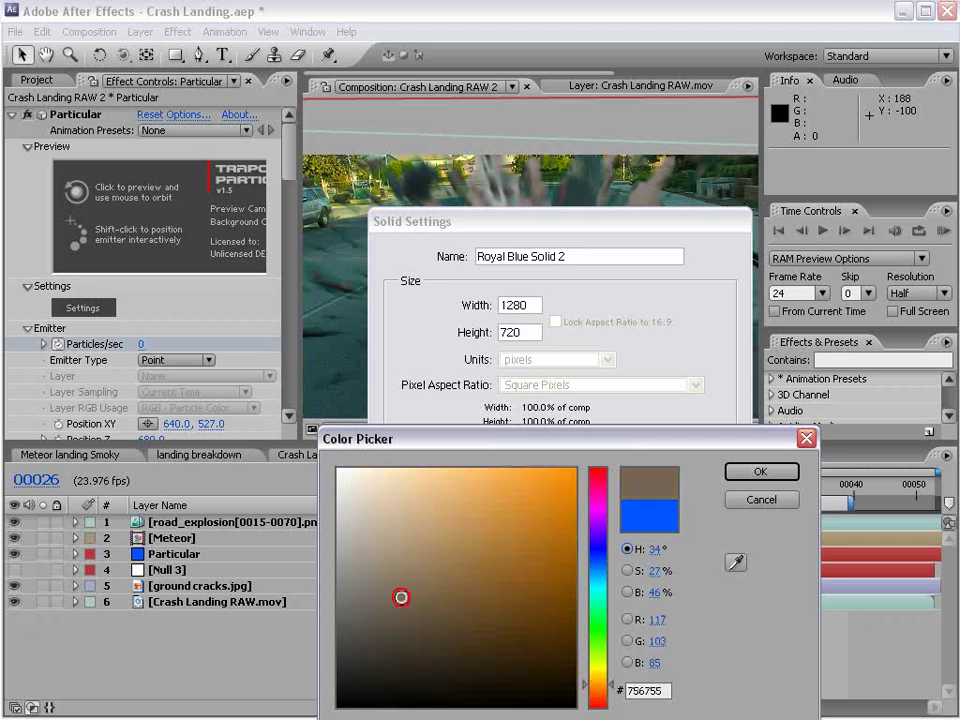
click(758, 471)
click(600, 562)
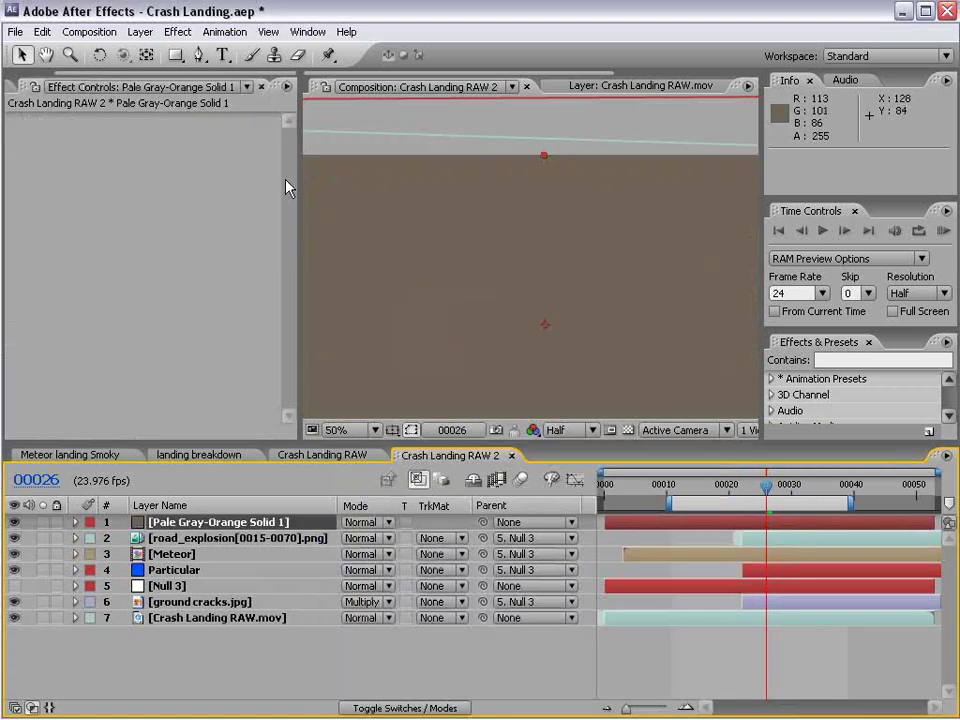
Step: Apply the Trapcode Particular effect to the new brownish-gray solid
click(178, 31)
mouse_move(311, 568)
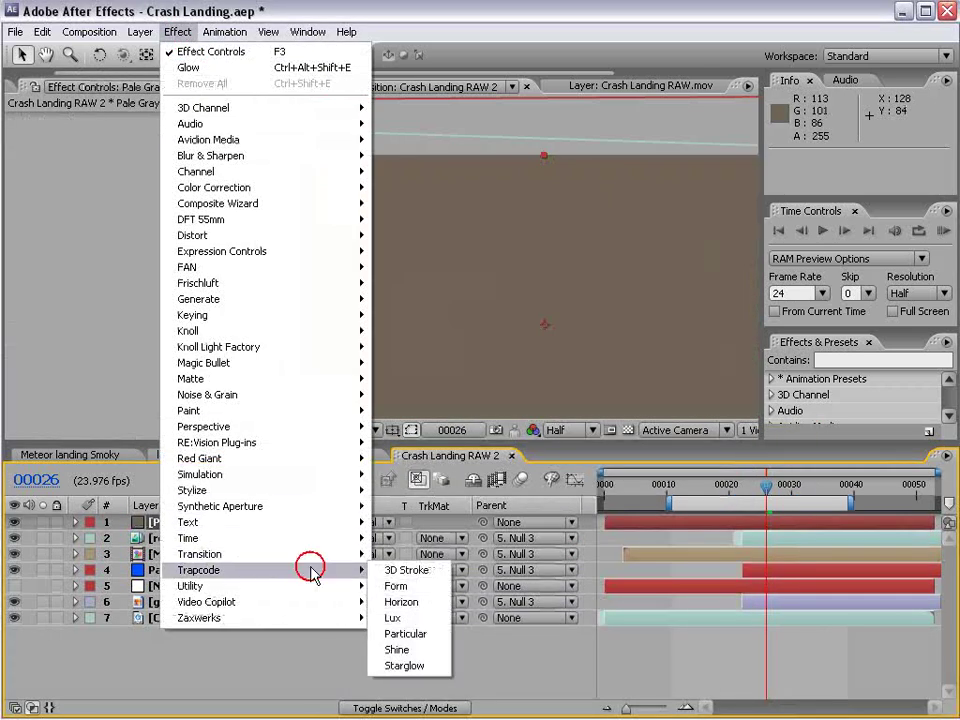
click(432, 633)
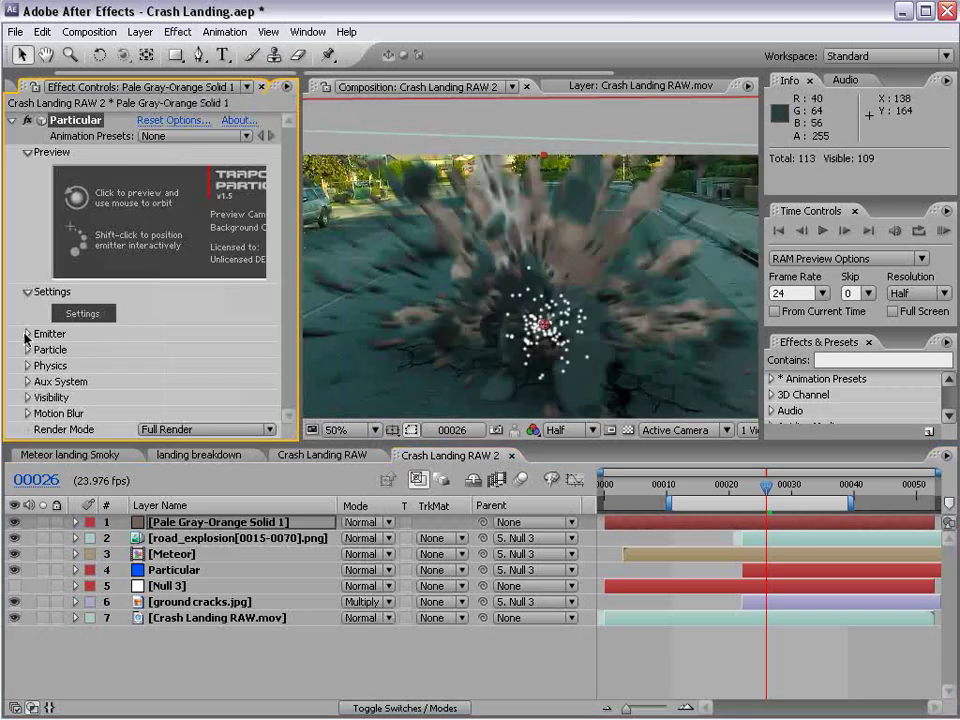
Step: Set the new solid's Particular emitter direction to Disc and its X rotation to 56°
click(27, 334)
click(180, 272)
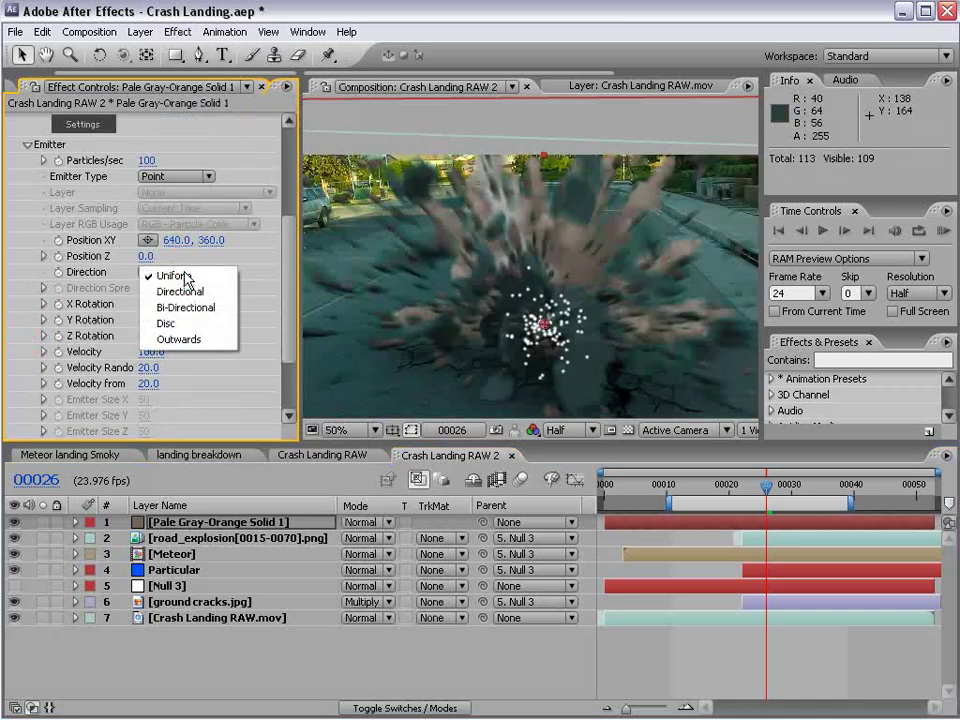
click(166, 323)
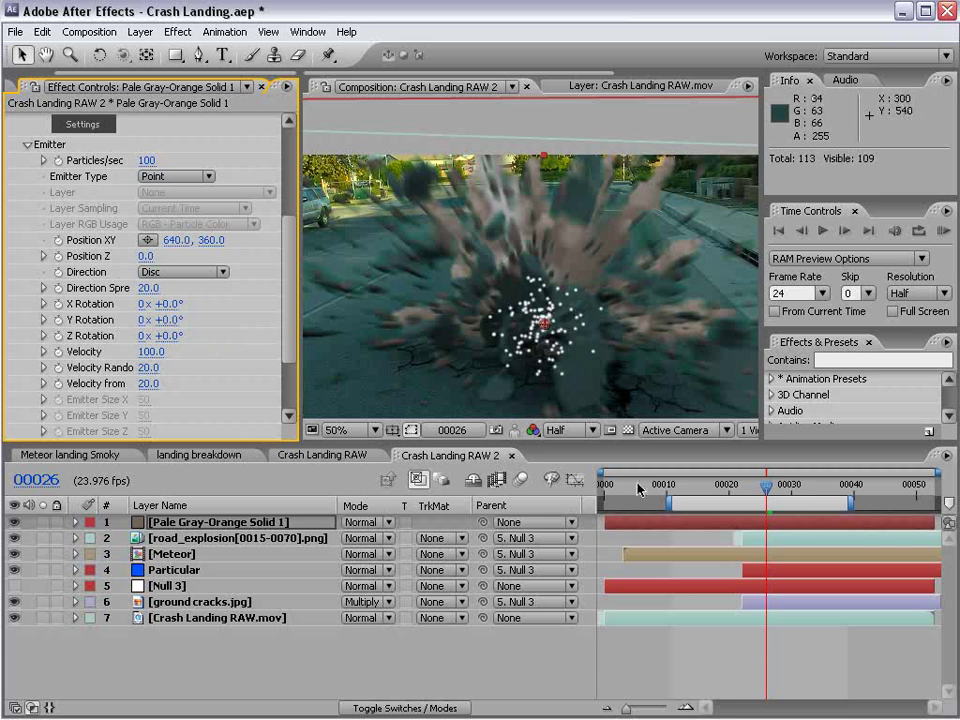
drag(172, 303, 246, 326)
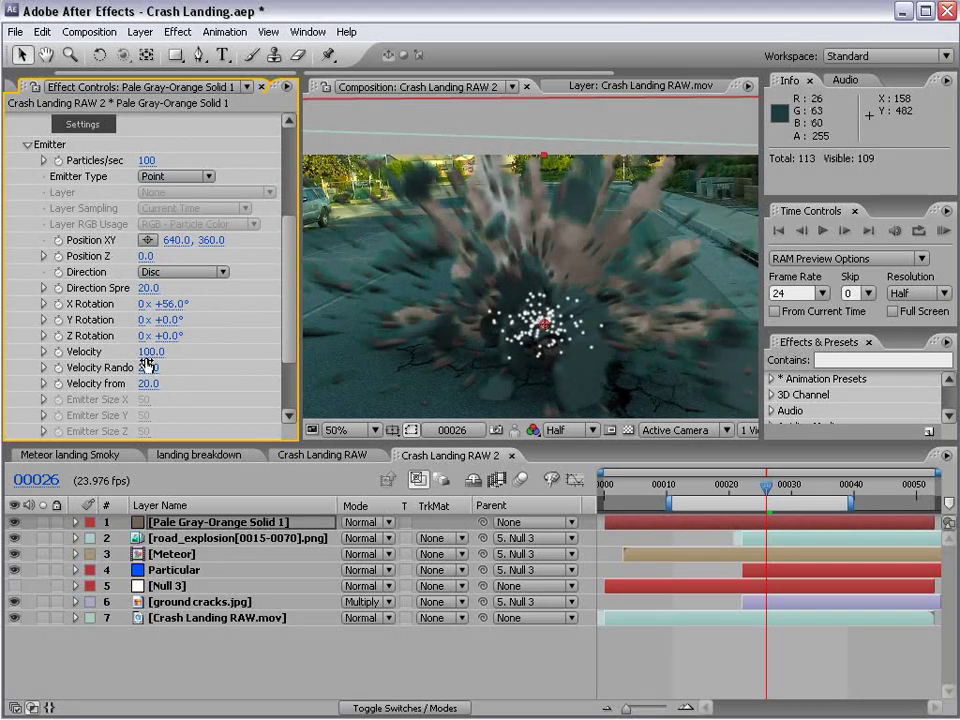
Step: Set the dust emitter's velocity to 460 and shift the brownish-gray solid so it starts at frame 22
drag(165, 351, 435, 351)
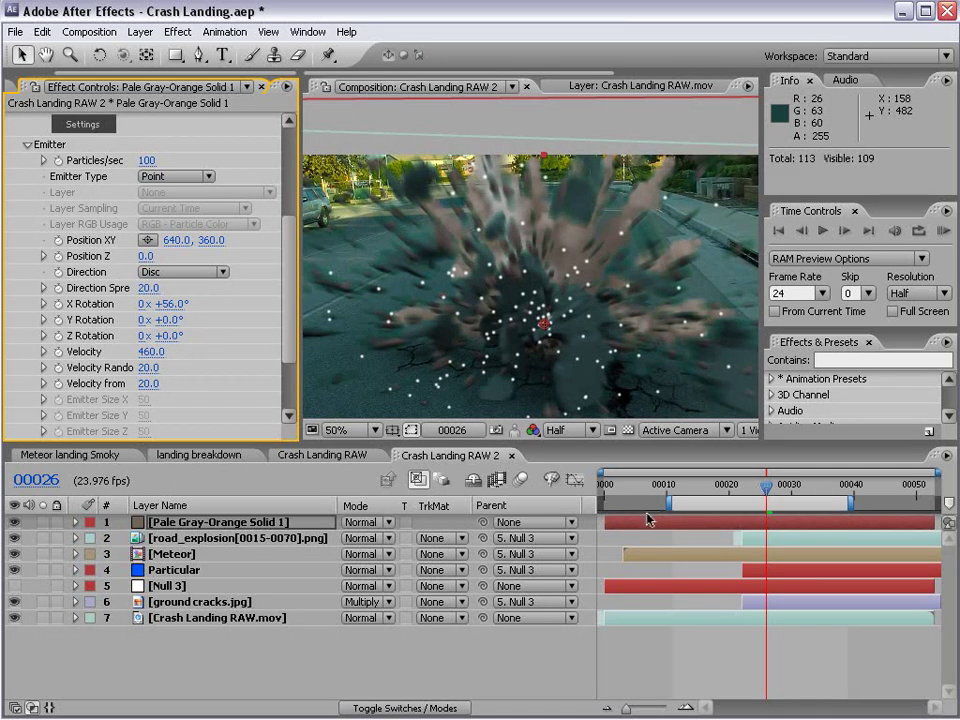
drag(715, 487, 740, 487)
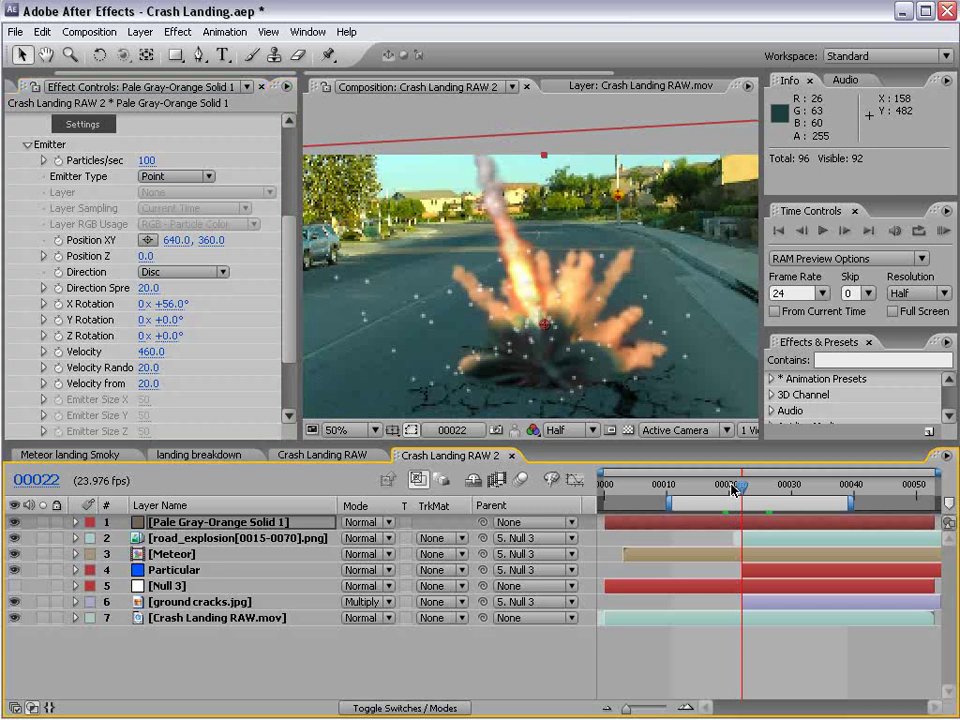
drag(618, 531, 768, 538)
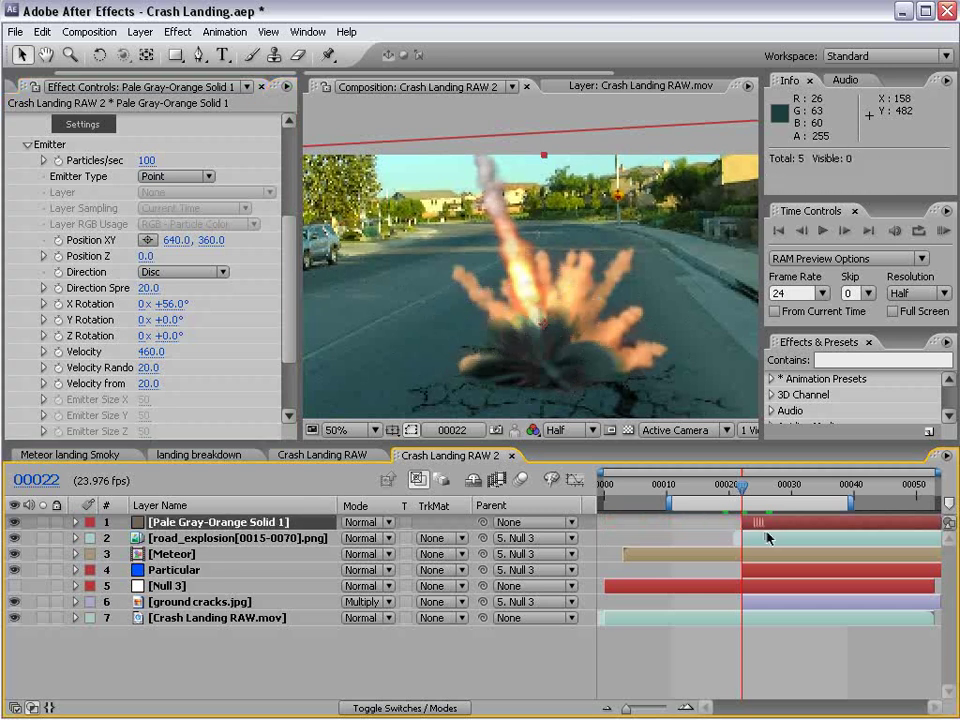
Step: Keyframe the emitter's Particles/sec at 8000 on frame 22 and 0 on frame 25
click(146, 160)
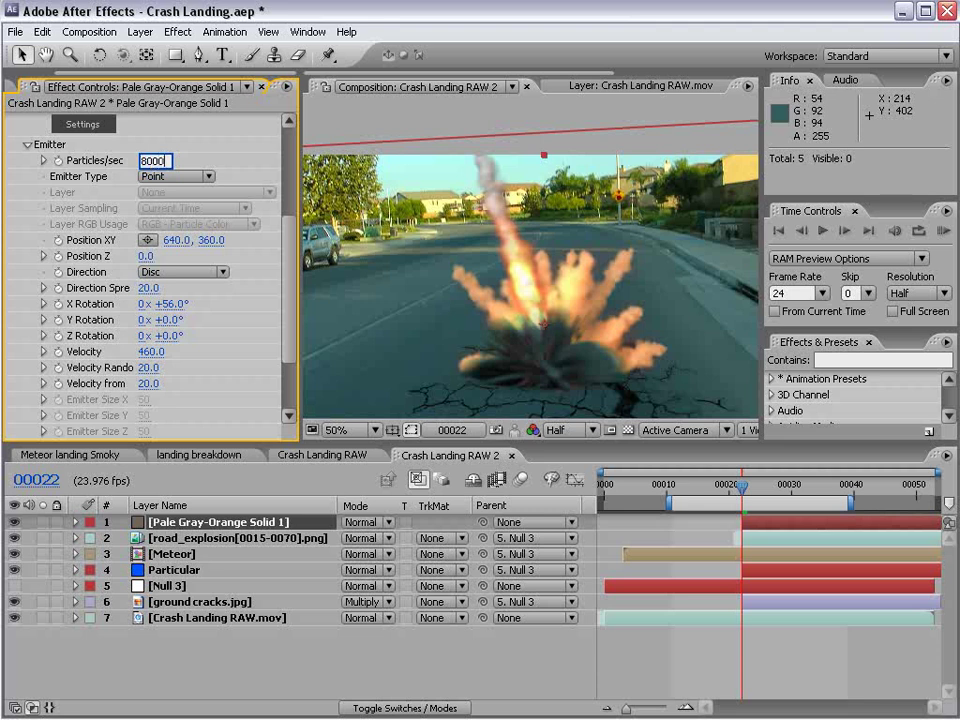
key(Return)
click(57, 161)
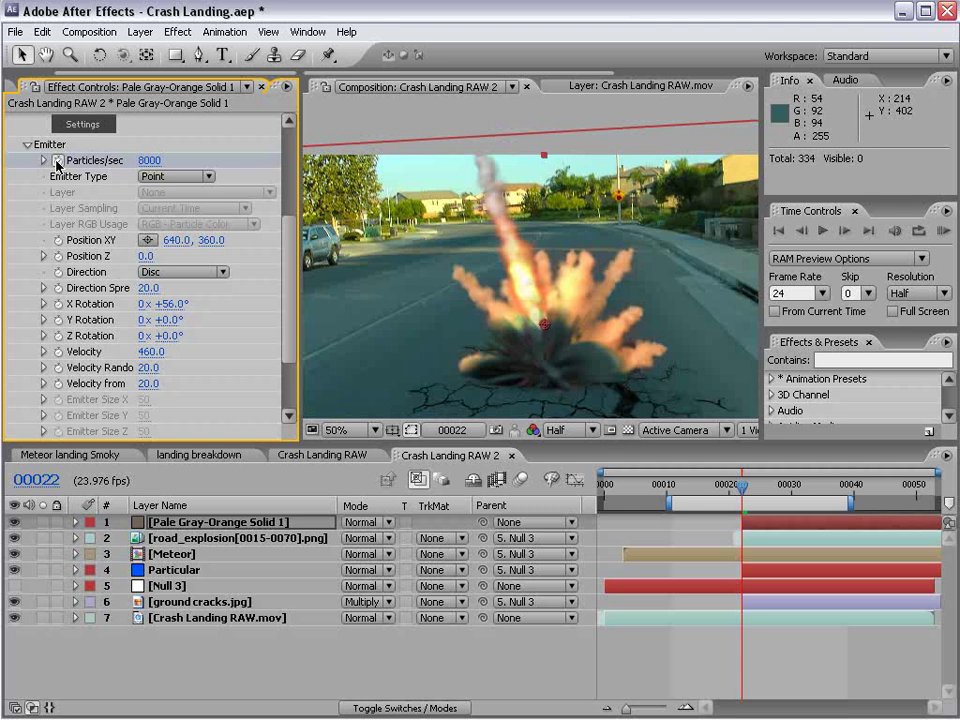
key(Page_Down)
key(Page_Down)
key(Page_Down)
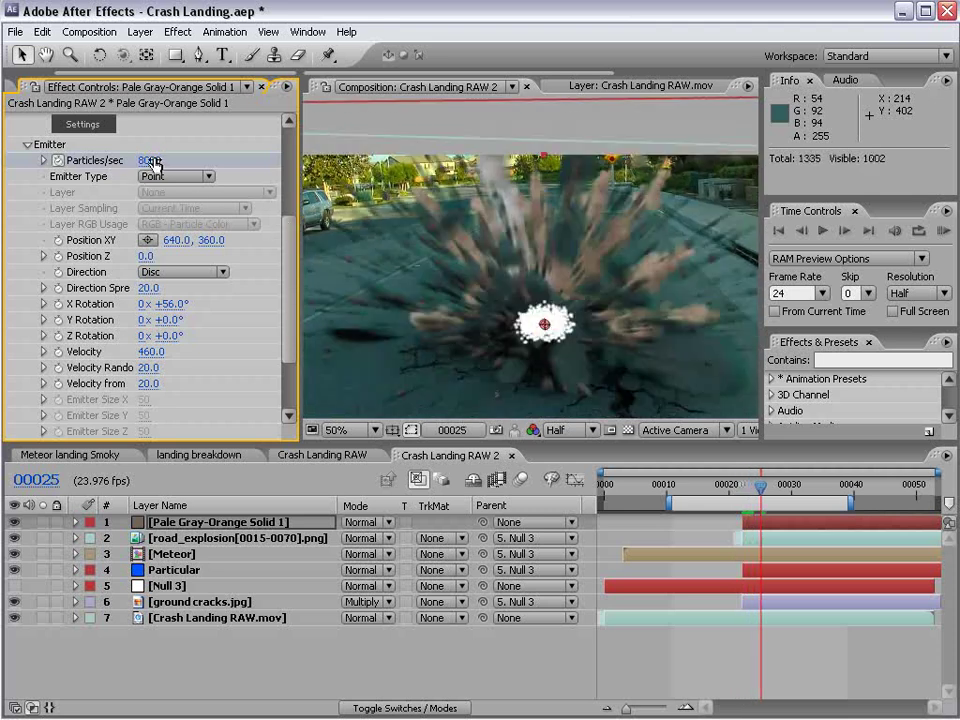
click(150, 160)
text(0)
key(Return)
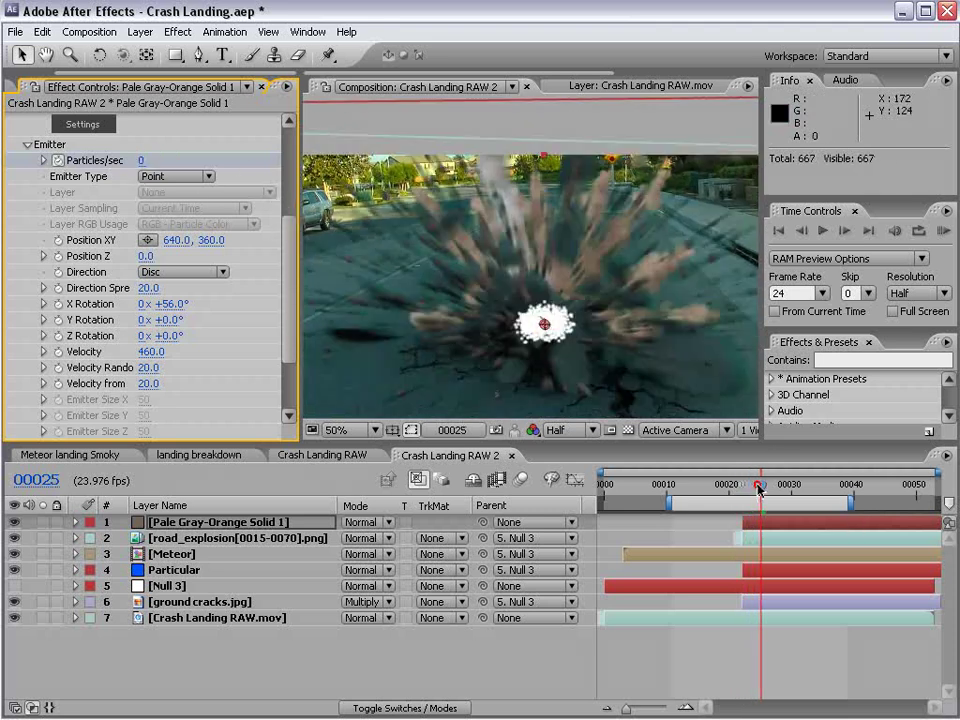
Step: Judging at frame 31, set the emitter's X rotation to 69° and velocity randomness to 79, and save the project
drag(758, 489, 797, 490)
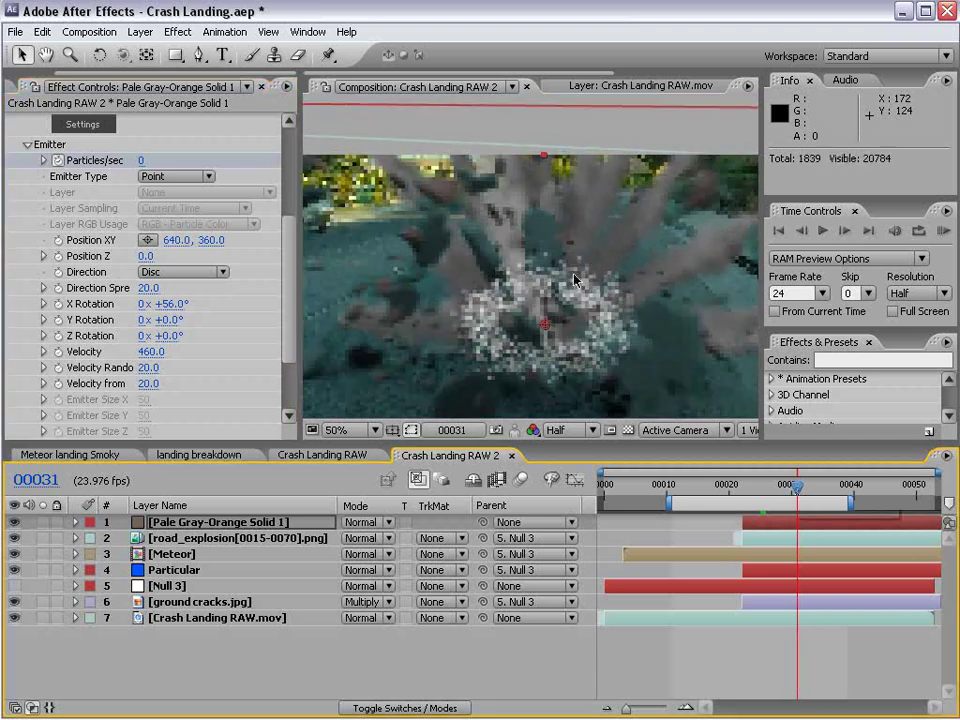
key(ctrl+s)
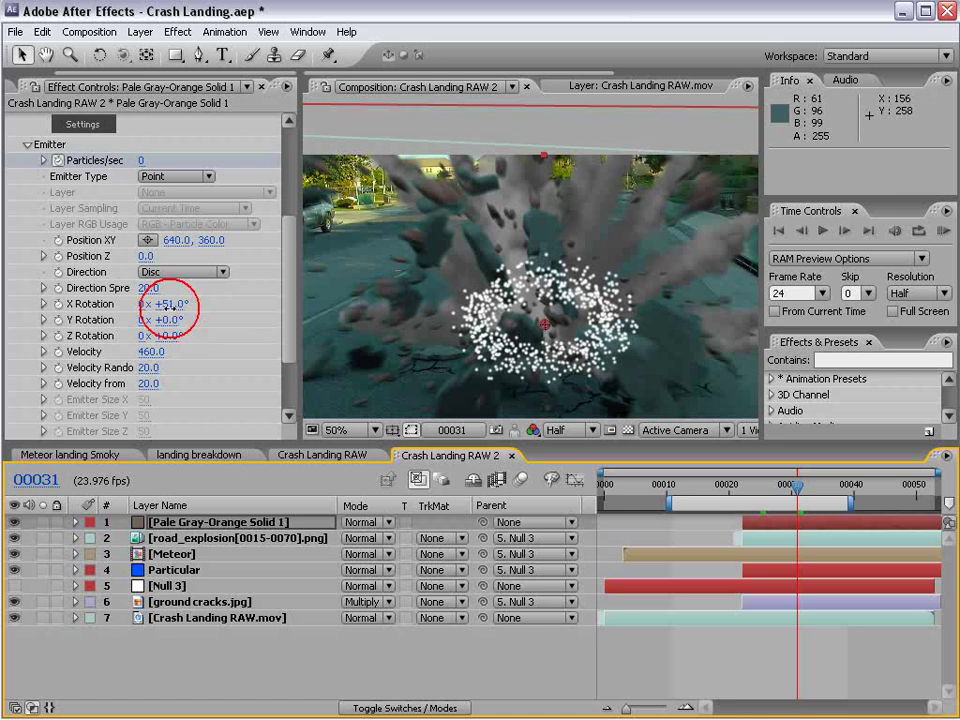
mouse_move(175, 304)
mouse_down()
mouse_move(166, 304)
mouse_move(181, 307)
mouse_up()
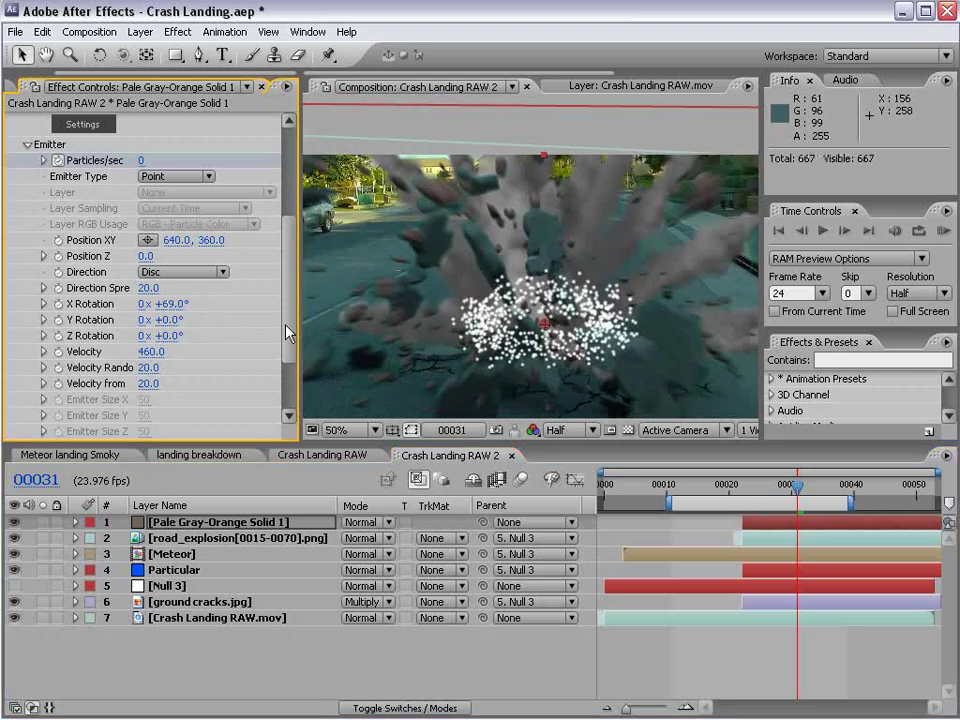
drag(153, 364, 184, 360)
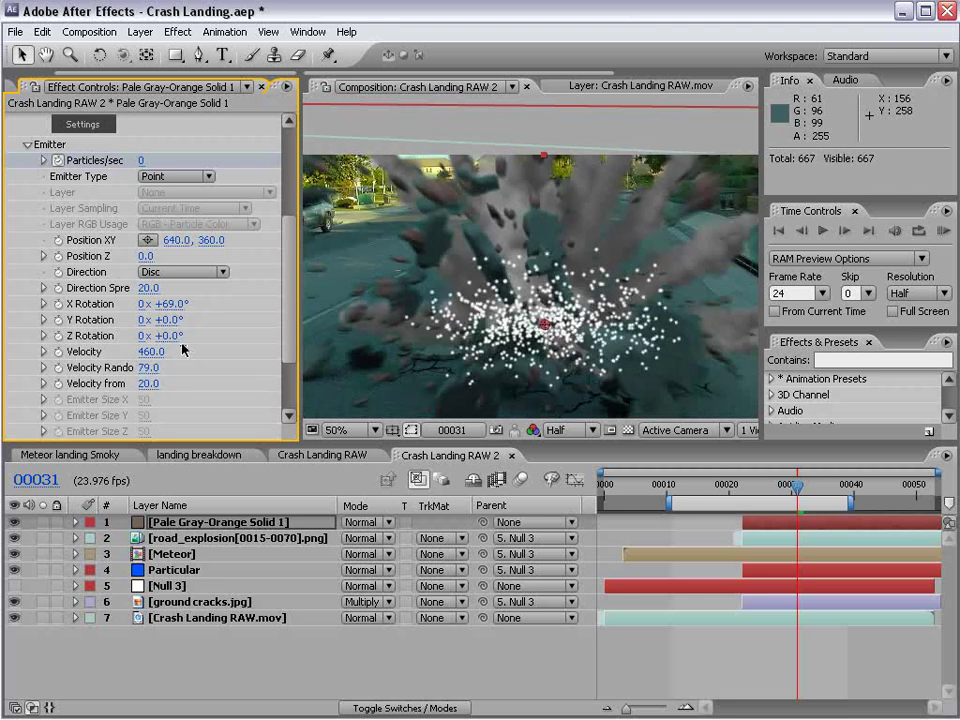
Step: Change the dust particle color to a light brownish gray, AAA096
drag(288, 323, 300, 370)
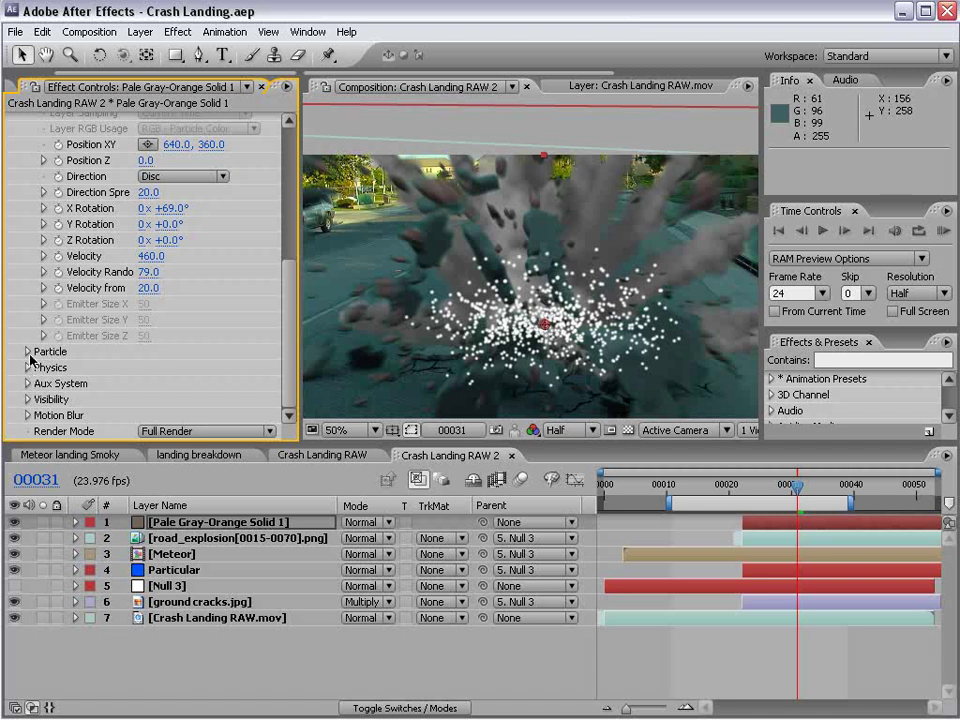
click(25, 352)
scroll(286, 356, down, 3)
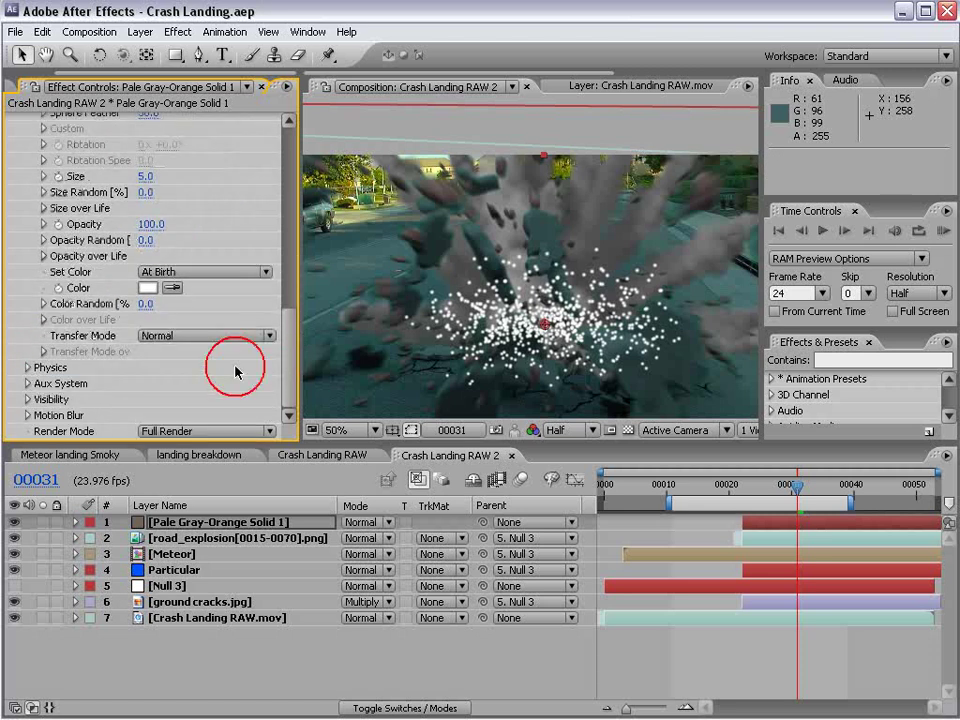
click(150, 287)
click(604, 688)
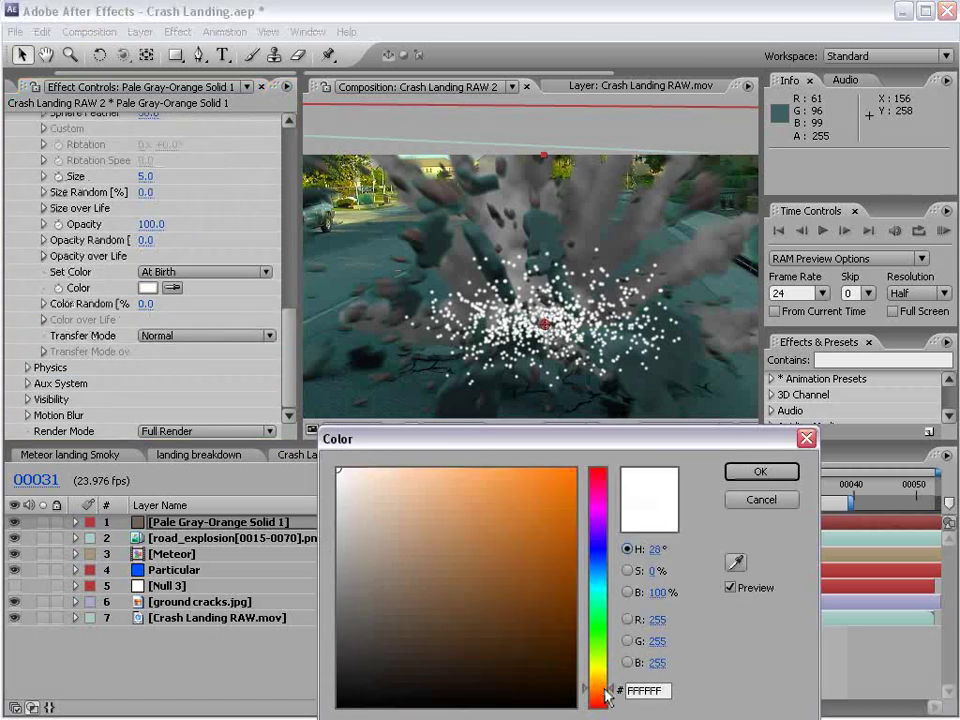
drag(371, 509, 364, 548)
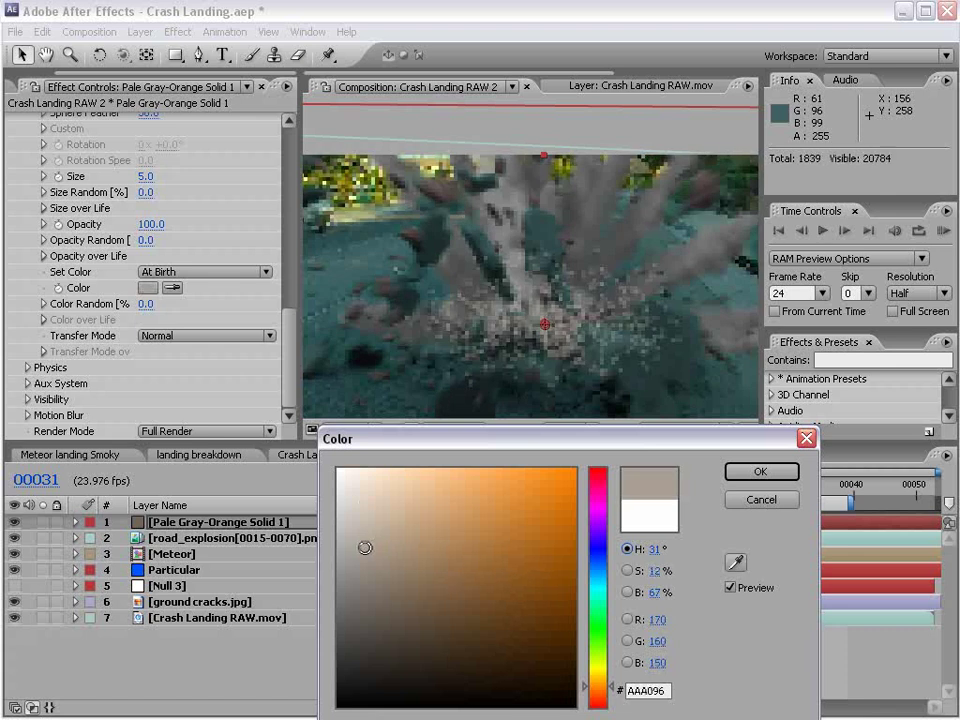
click(746, 474)
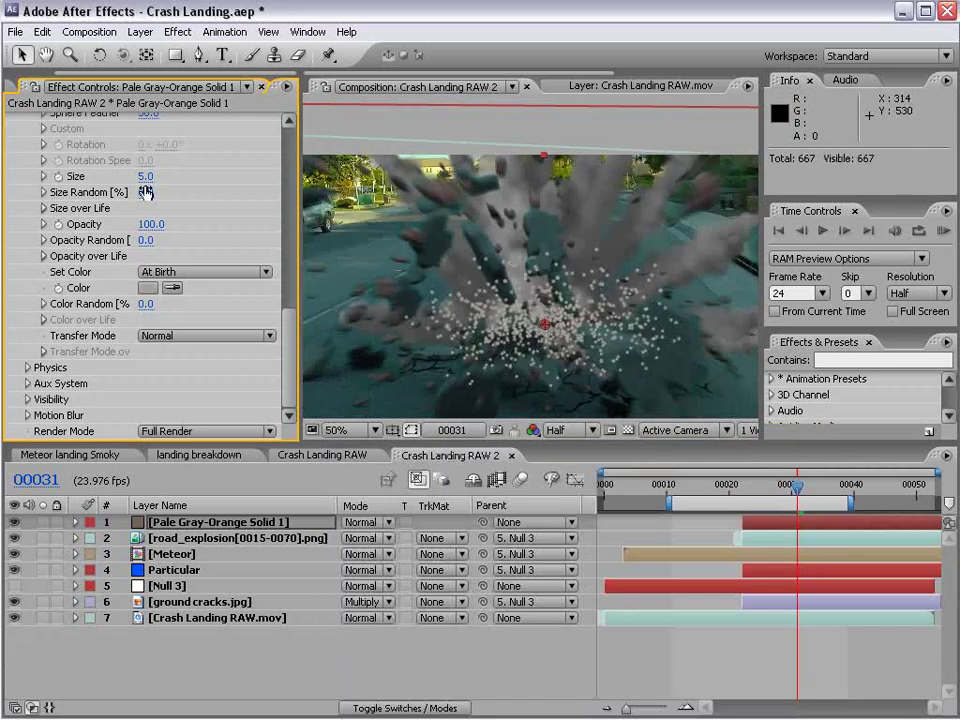
Step: Set the particle size to 40, size randomness to 55% and opacity to 8
drag(148, 176, 186, 181)
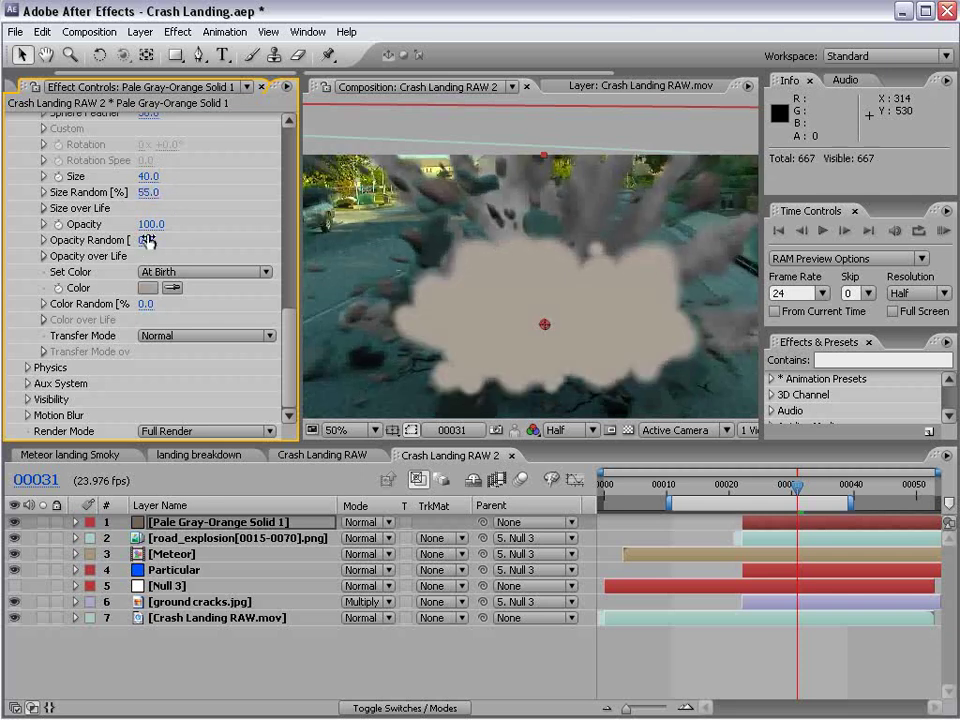
drag(148, 232, 42, 243)
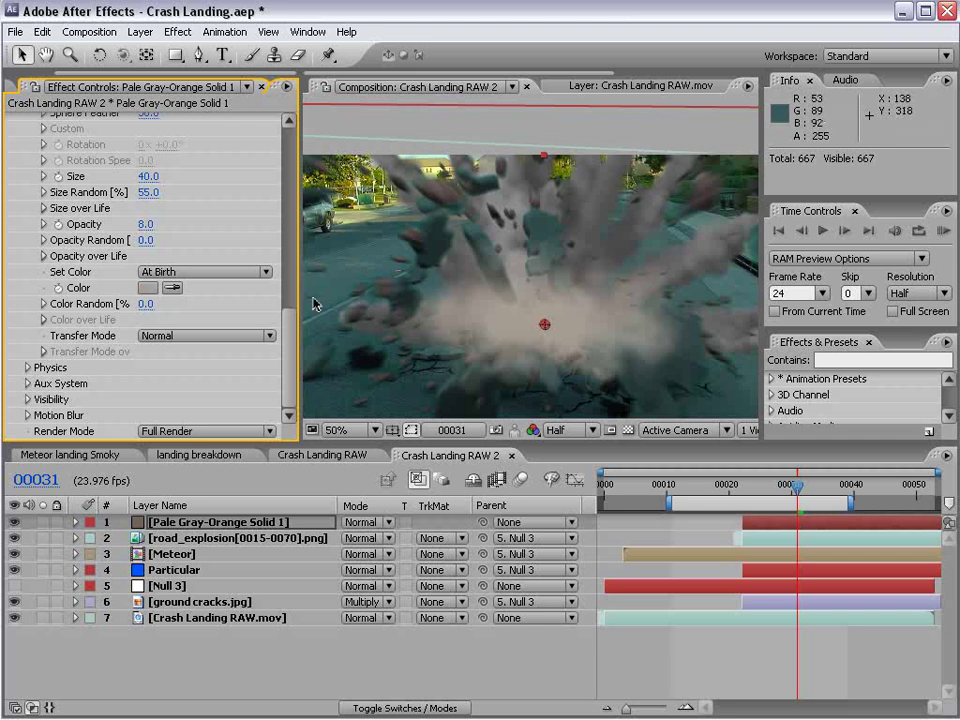
Step: Increase the emitter velocity to 700 and set the particles to size 60 with opacity 6
scroll(286, 305, up, 5)
drag(153, 220, 162, 208)
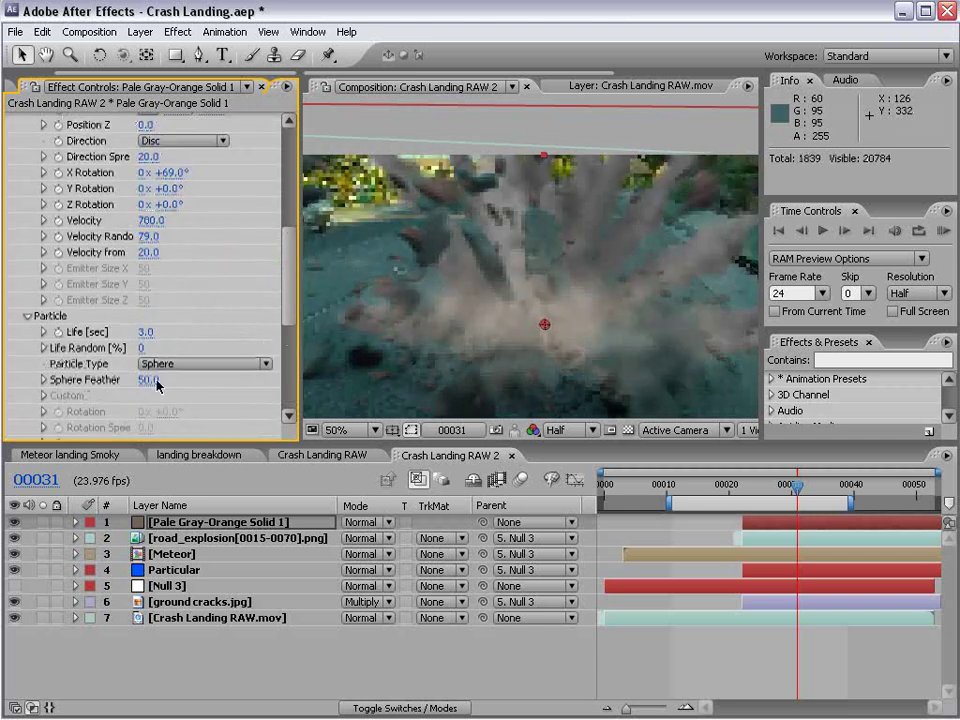
drag(291, 274, 291, 318)
drag(146, 309, 163, 296)
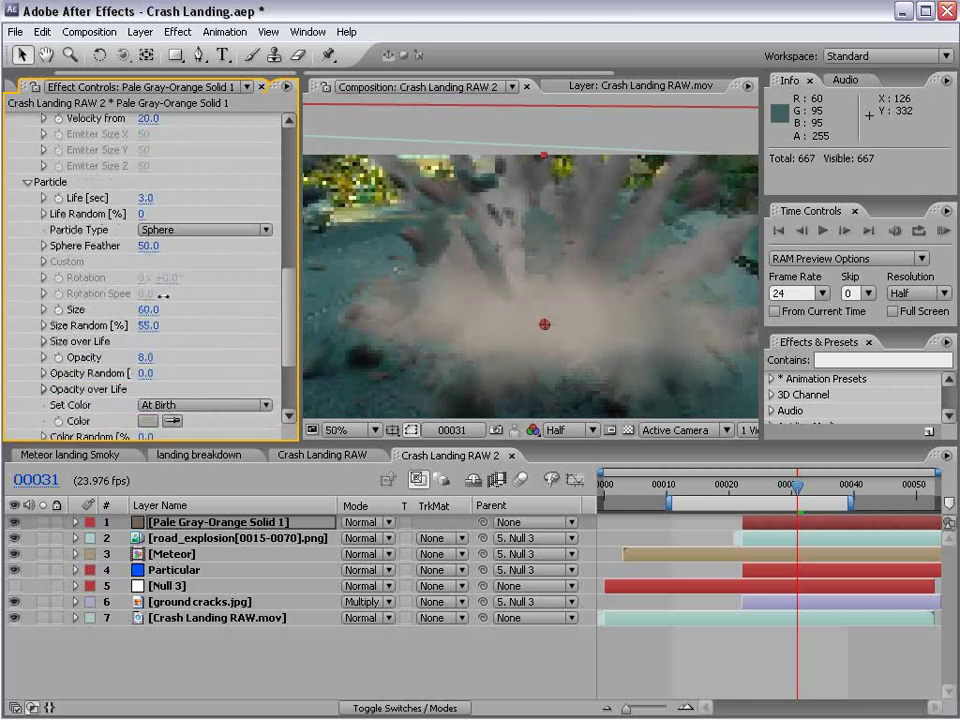
key(Return)
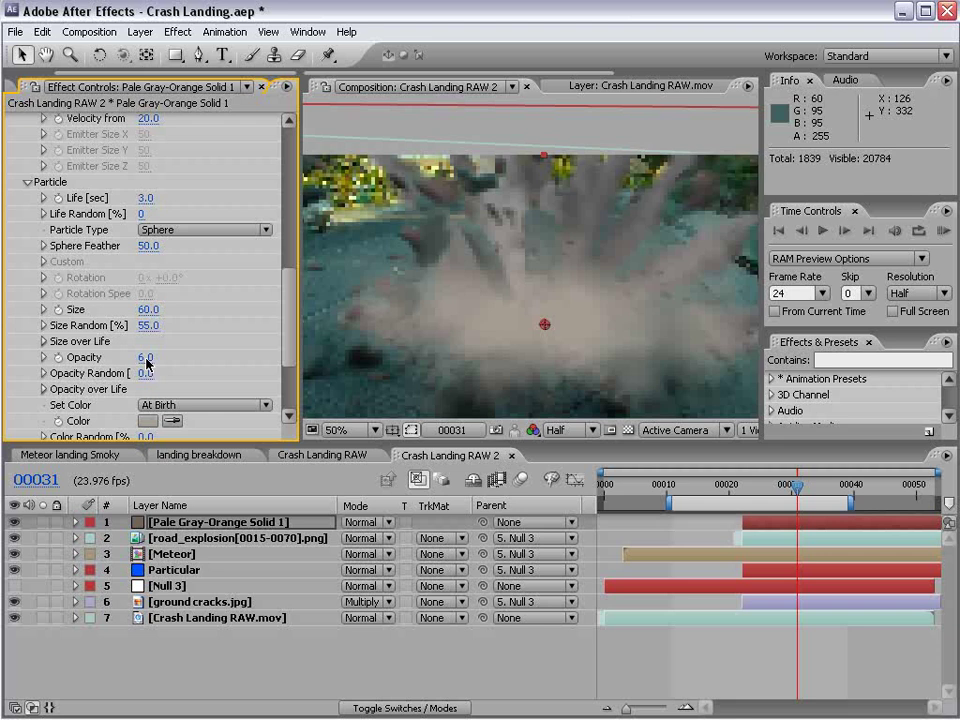
scroll(560, 304, down, 2)
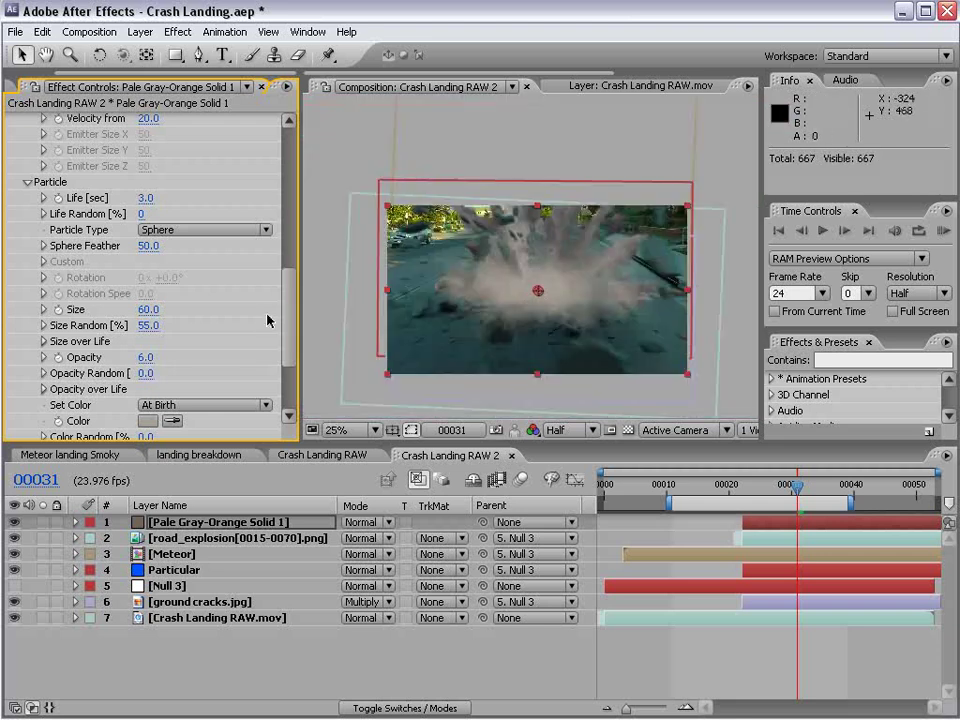
Step: Set the emitter's direction spread to 21, X rotation to 66° and Position Z to -470
drag(290, 333, 289, 245)
drag(172, 309, 152, 297)
key(ctrl+z)
drag(120, 300, 271, 328)
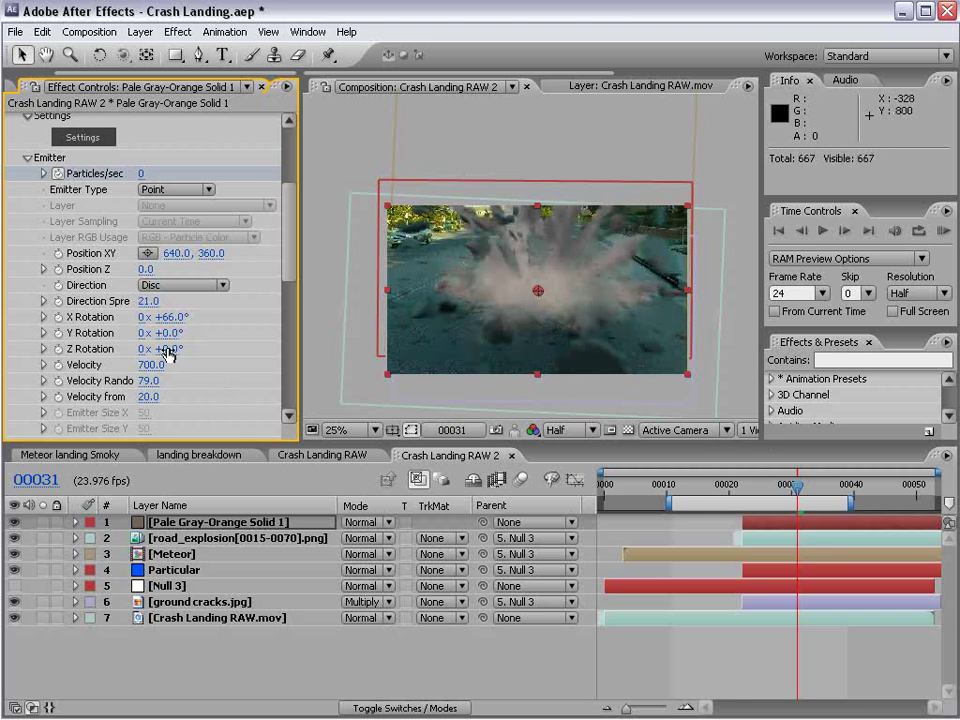
key(period)
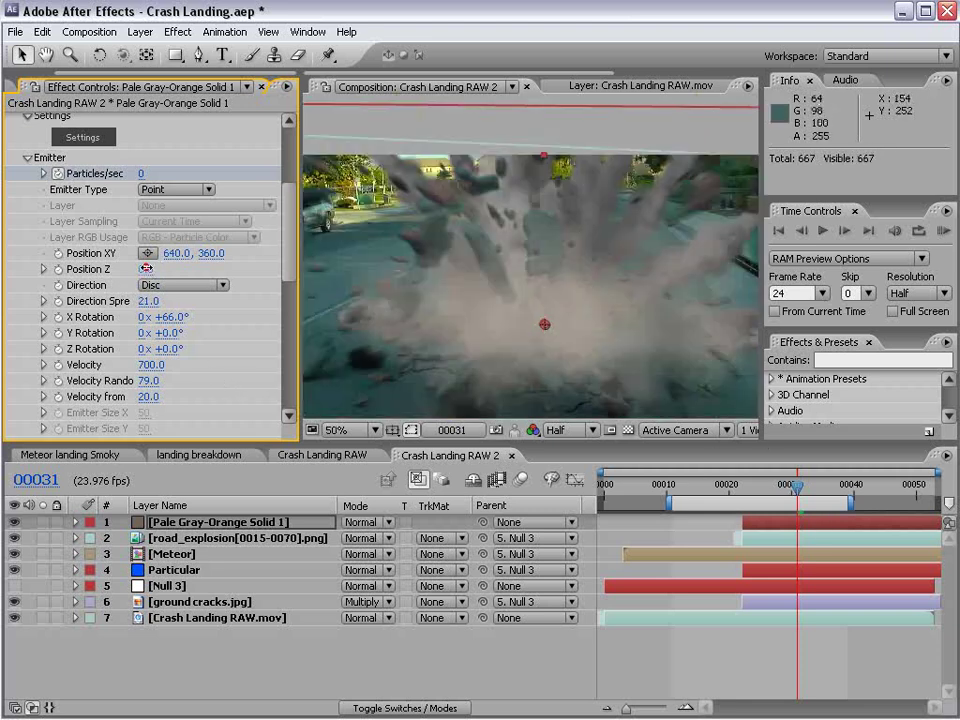
drag(147, 269, 101, 269)
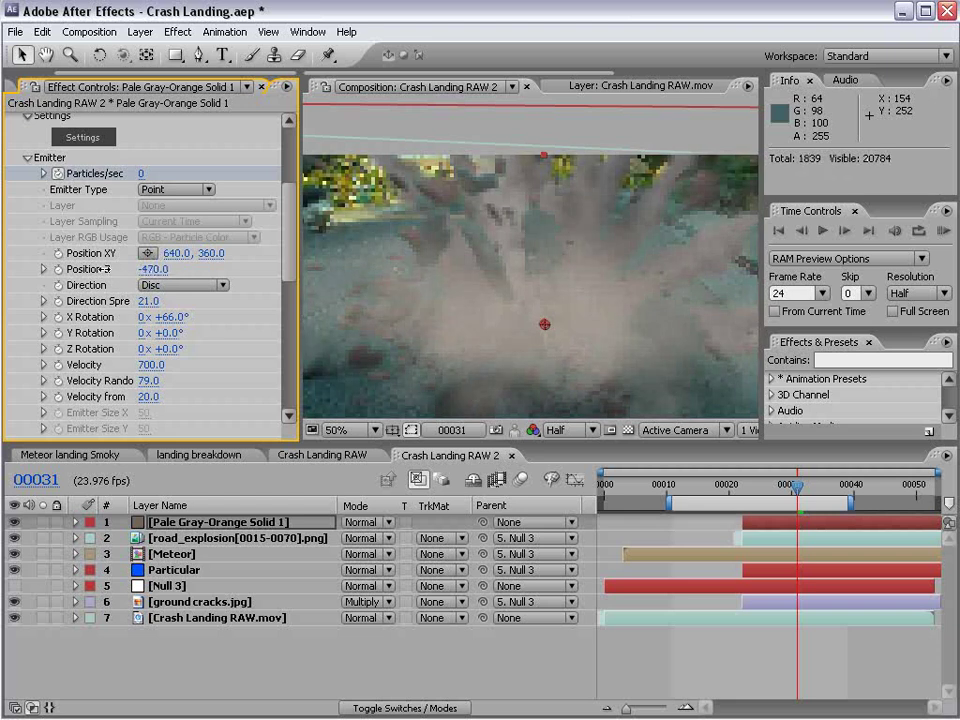
Step: Start the dust solid at frame 20 and keyframe its layer opacity at 100% on frame 26 and 20% on frame 22
drag(797, 487, 751, 529)
key(alt+shift+t)
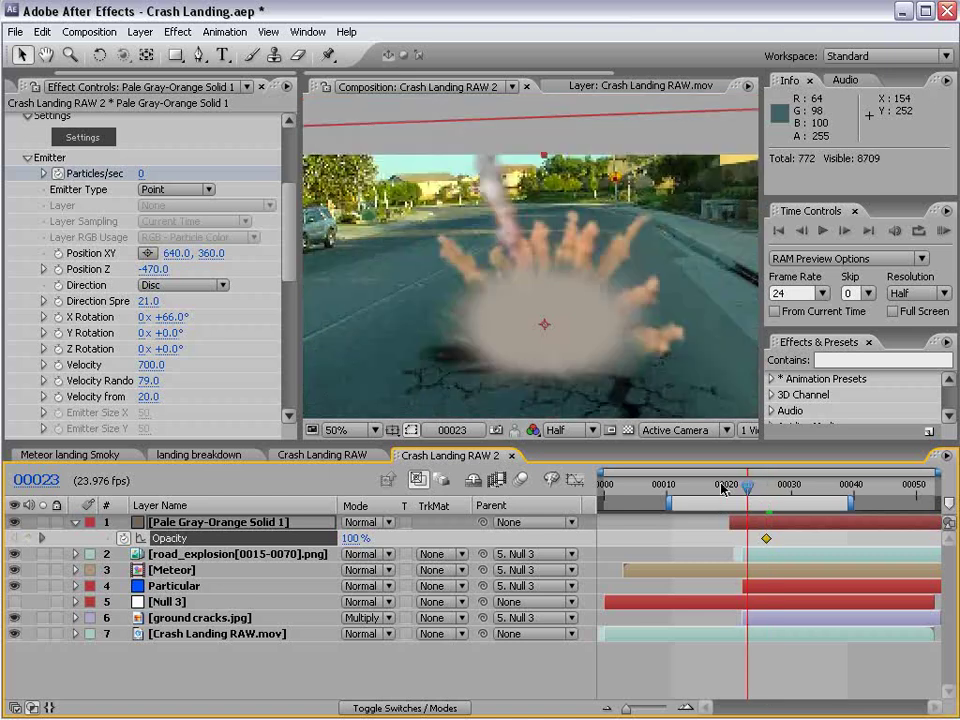
key(Page_Up)
click(350, 538)
text(20)
key(Return)
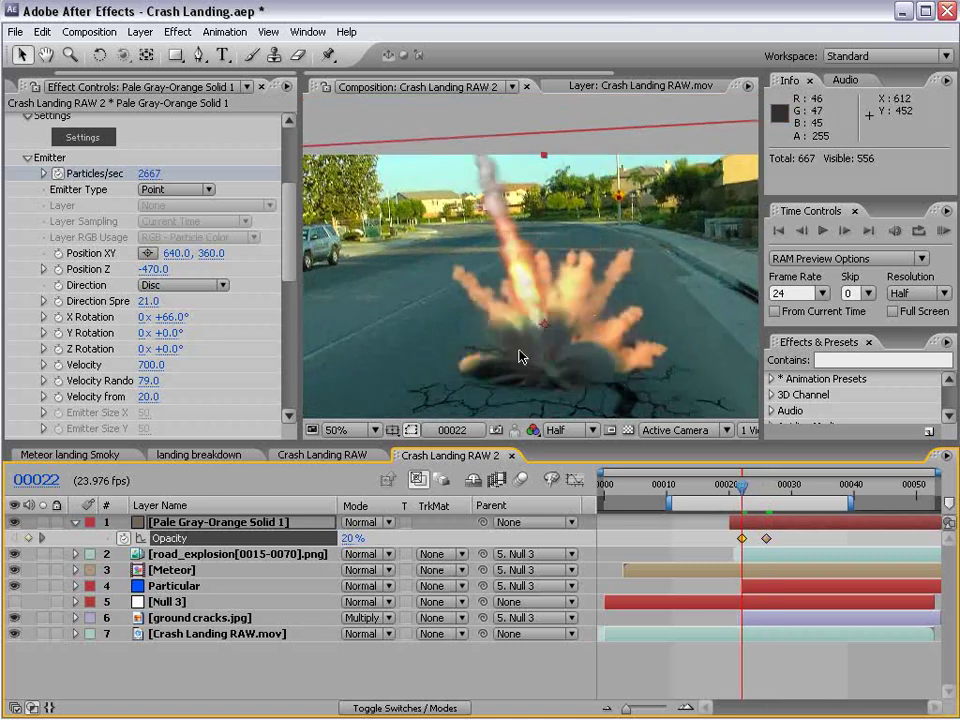
key(Page_Down)
key(Page_Down)
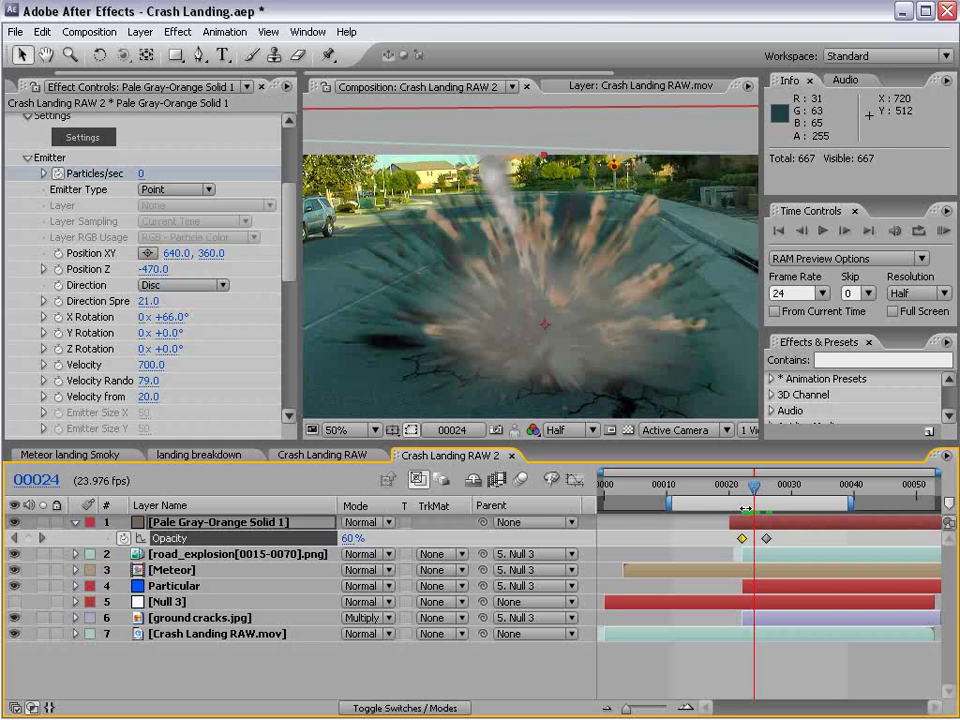
Step: Set the dust layer's opacity keyframes to 80% at frame 26 and 100% at frame 35
mouse_move(756, 489)
mouse_down()
mouse_move(797, 497)
mouse_move(767, 492)
mouse_up()
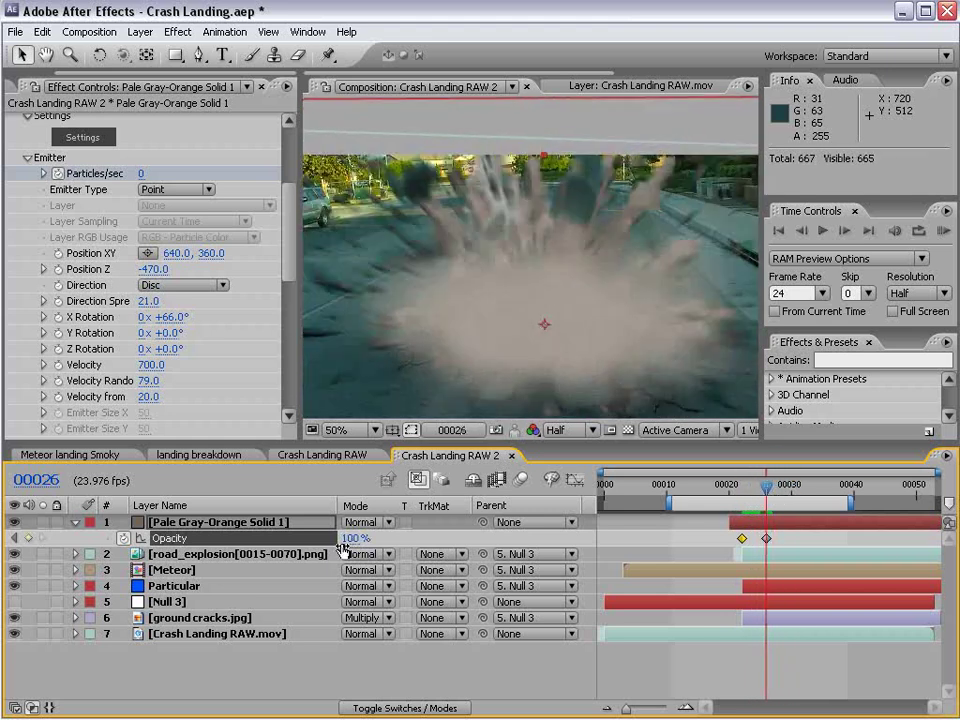
click(350, 539)
text(80)
key(Return)
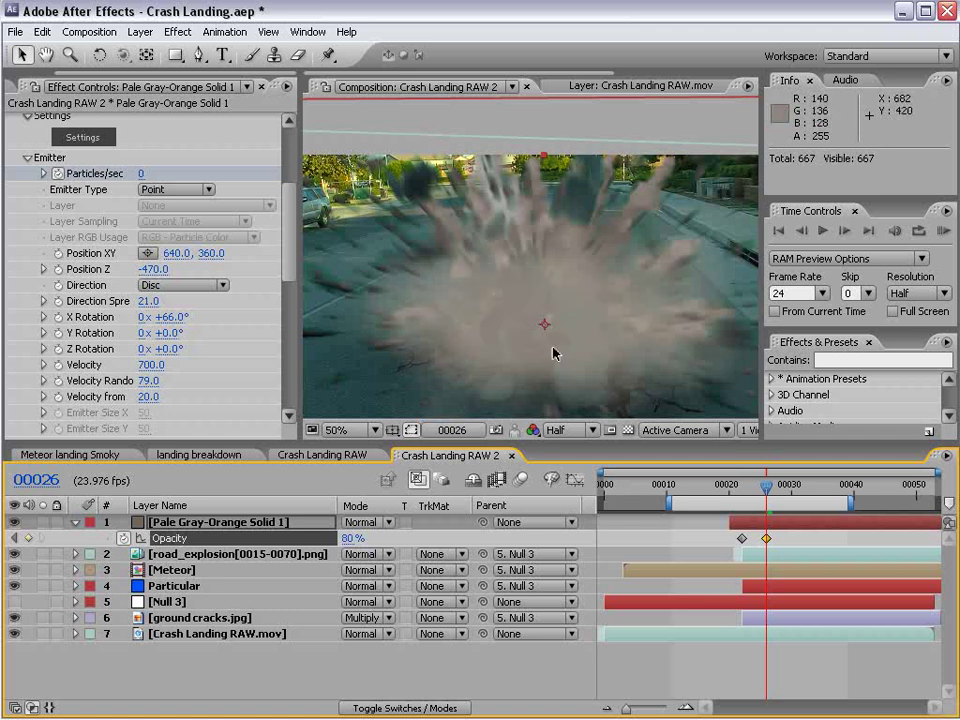
drag(767, 488, 822, 492)
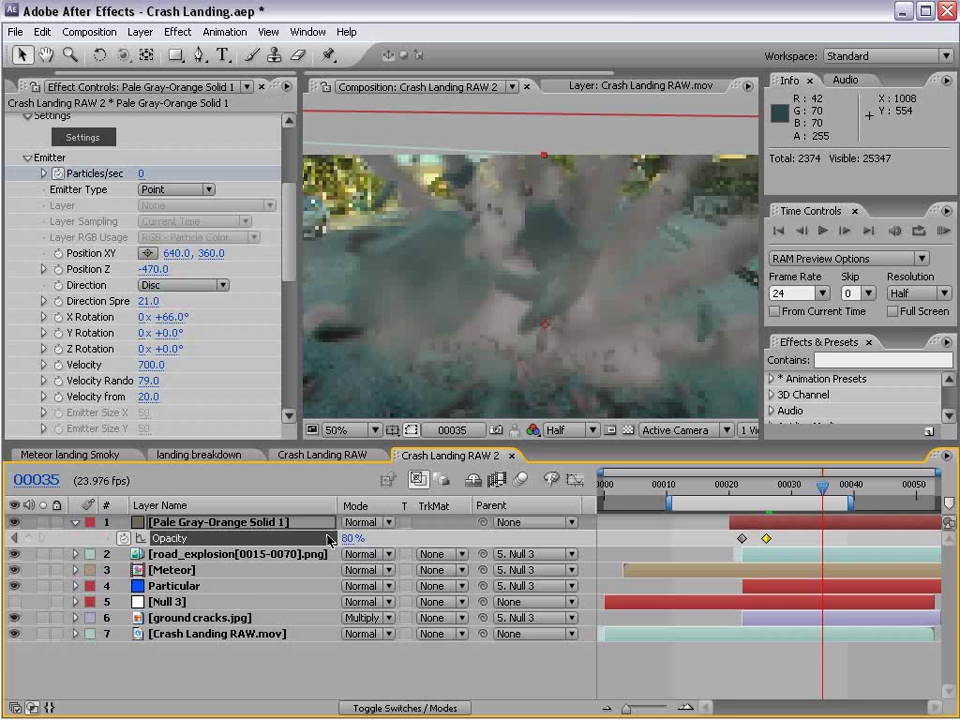
drag(347, 539, 618, 544)
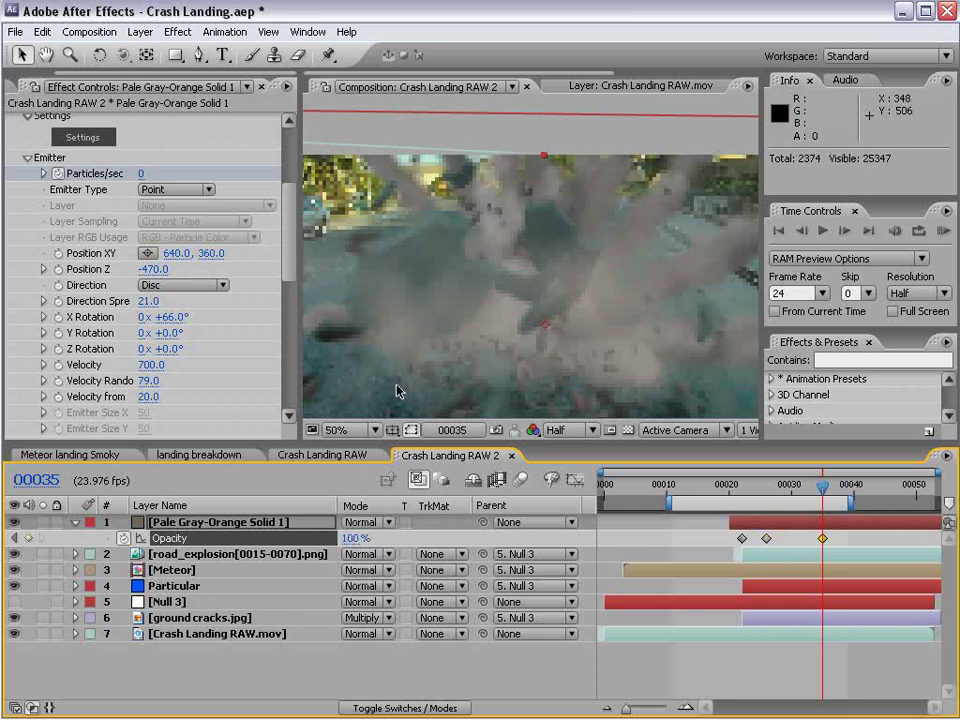
Step: Set the Air Resistance in the dust solid's Particular air physics to 1.7 and check the burst
drag(287, 255, 313, 385)
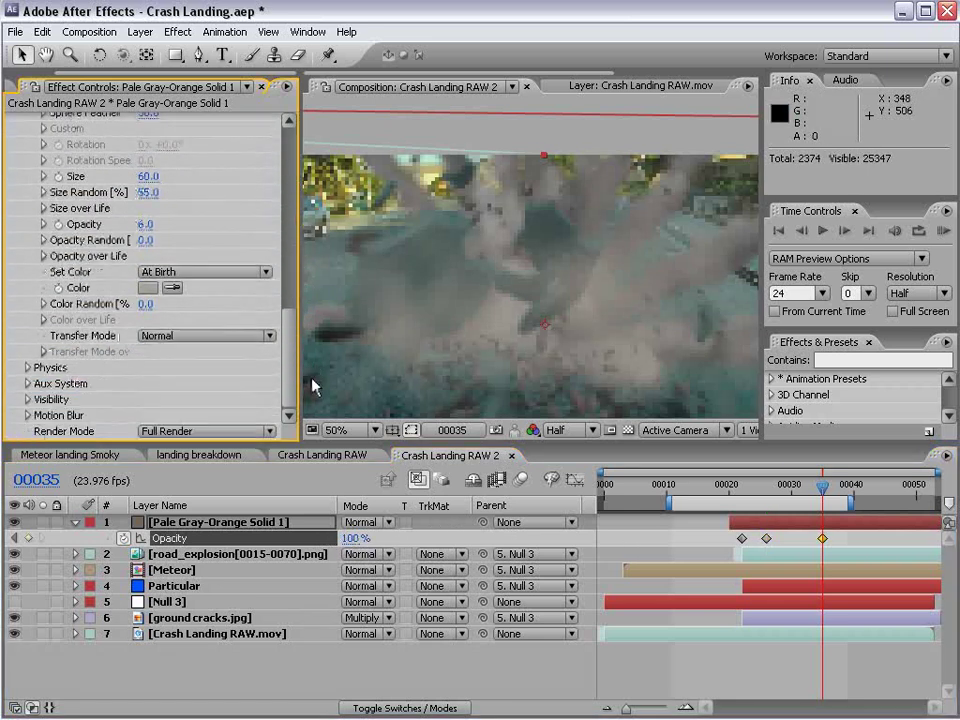
click(27, 367)
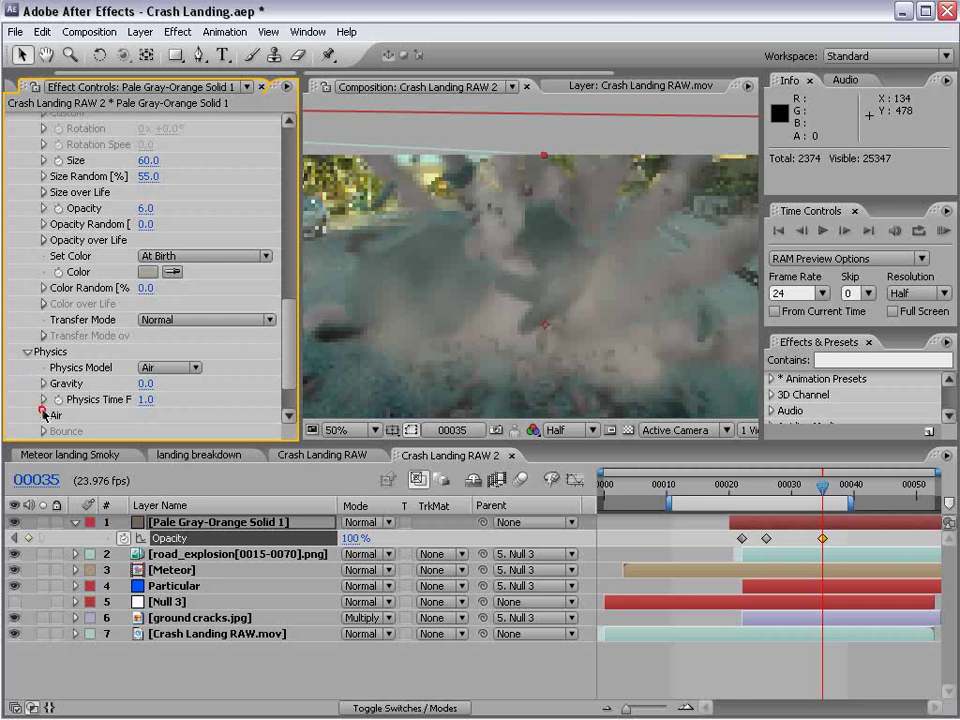
click(43, 414)
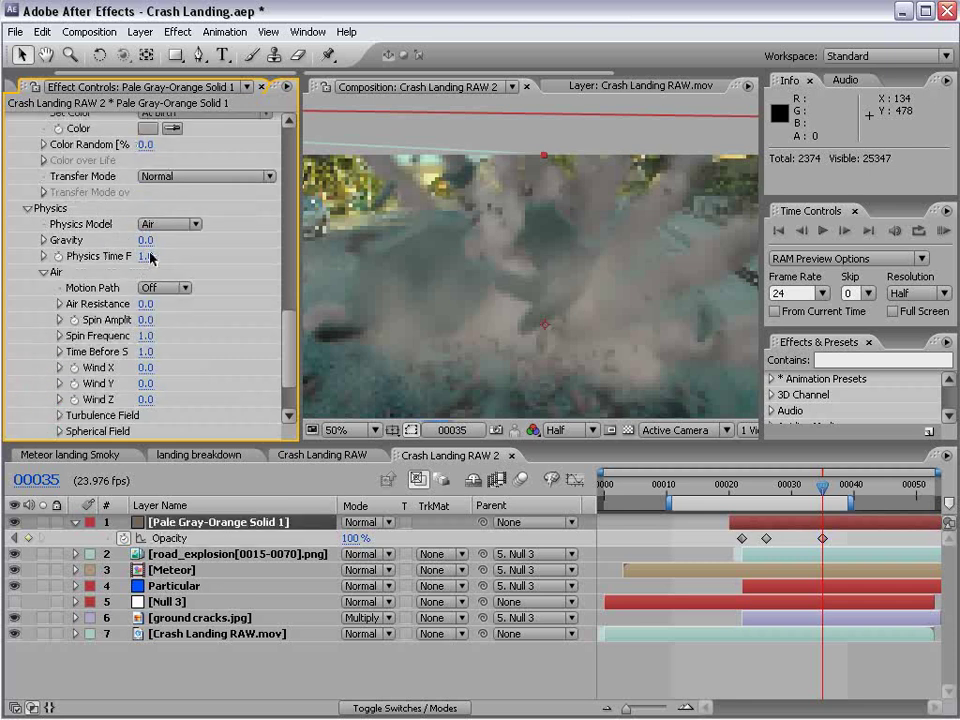
drag(147, 310, 168, 302)
drag(749, 488, 810, 502)
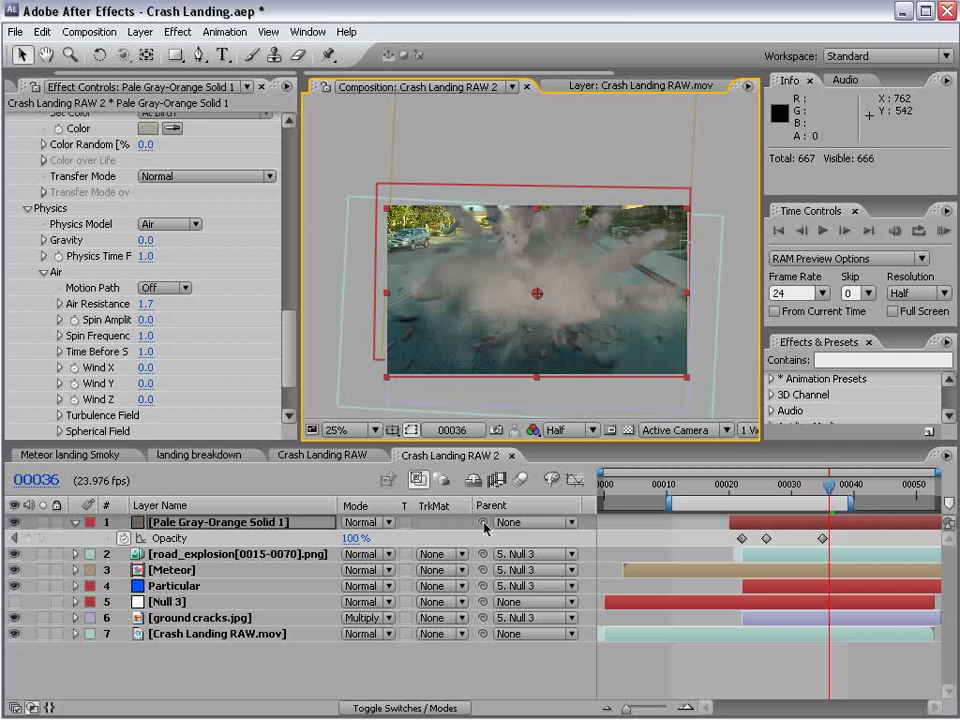
Step: Parent the dust solid to Null 3 and set its first opacity keyframe at frame 22 to 0%
drag(484, 527, 108, 603)
click(741, 423)
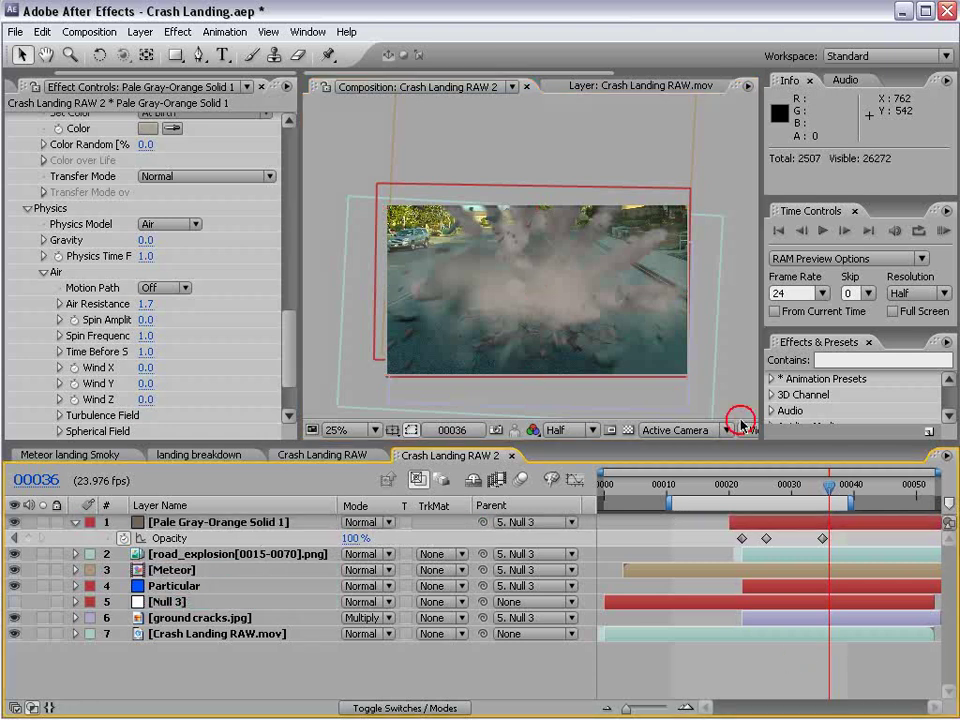
drag(804, 489, 742, 522)
key(Page_Up)
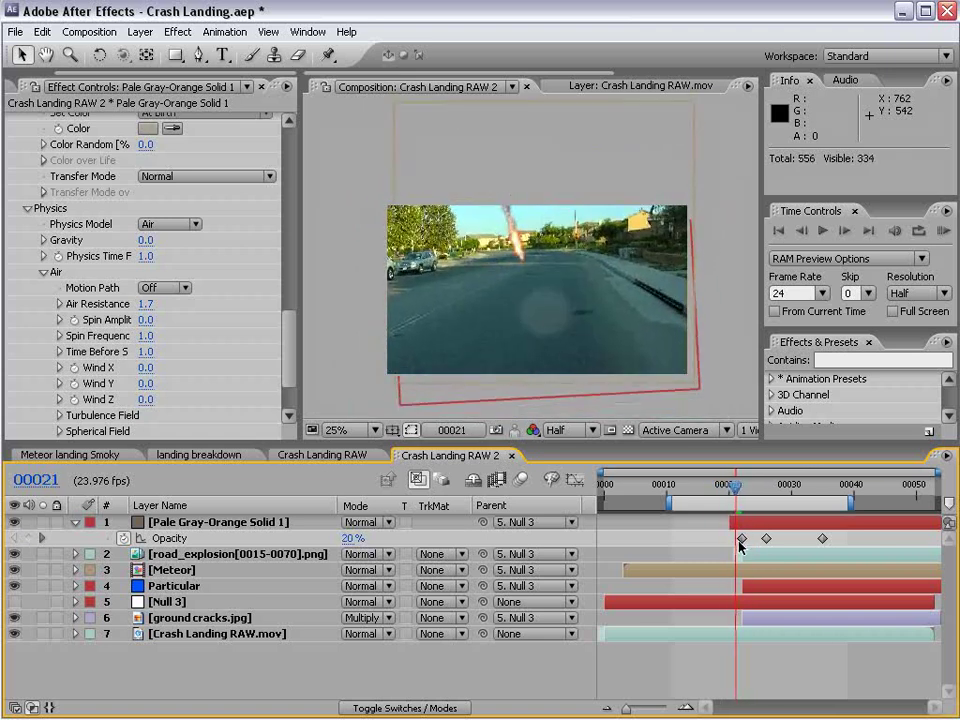
click(741, 540)
text(0)
key(Return)
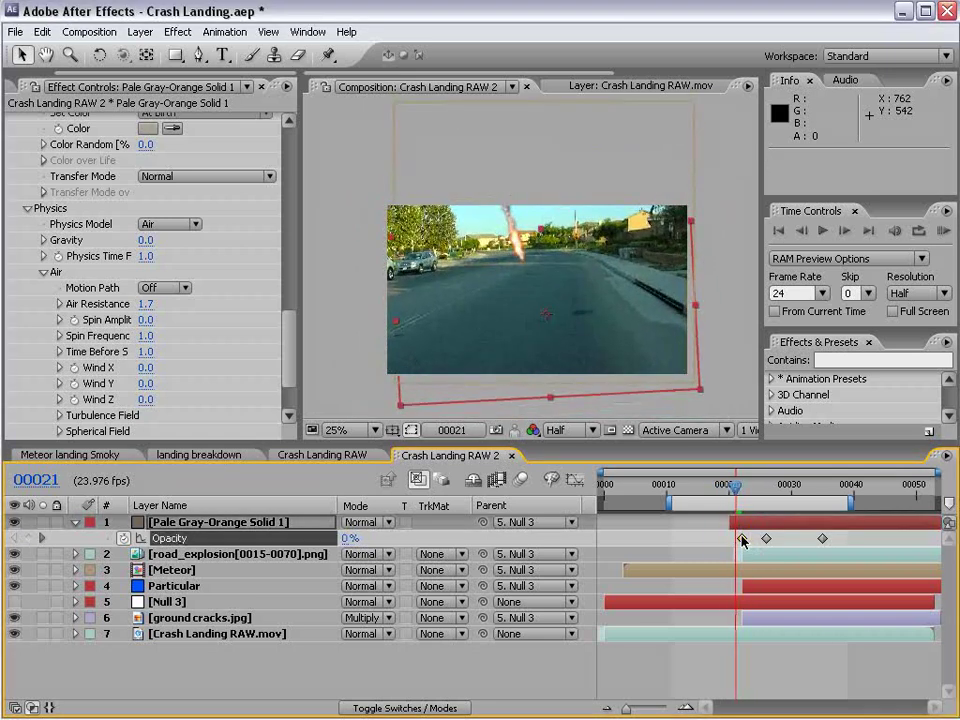
Step: Set the dust emitter's Position XY to 648, 438 and its X Rotation to 59°
drag(736, 487, 767, 521)
drag(288, 350, 290, 211)
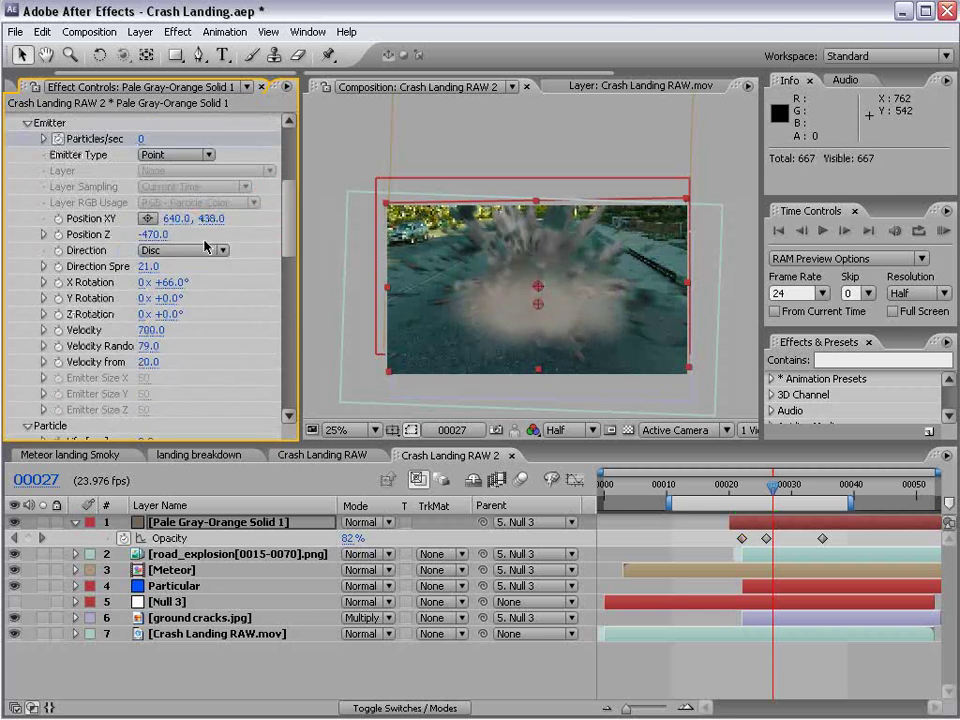
mouse_move(172, 219)
mouse_down()
mouse_move(250, 212)
mouse_move(182, 218)
mouse_up()
mouse_move(170, 281)
mouse_down()
mouse_move(173, 292)
mouse_move(180, 280)
mouse_move(144, 282)
mouse_move(162, 277)
mouse_up()
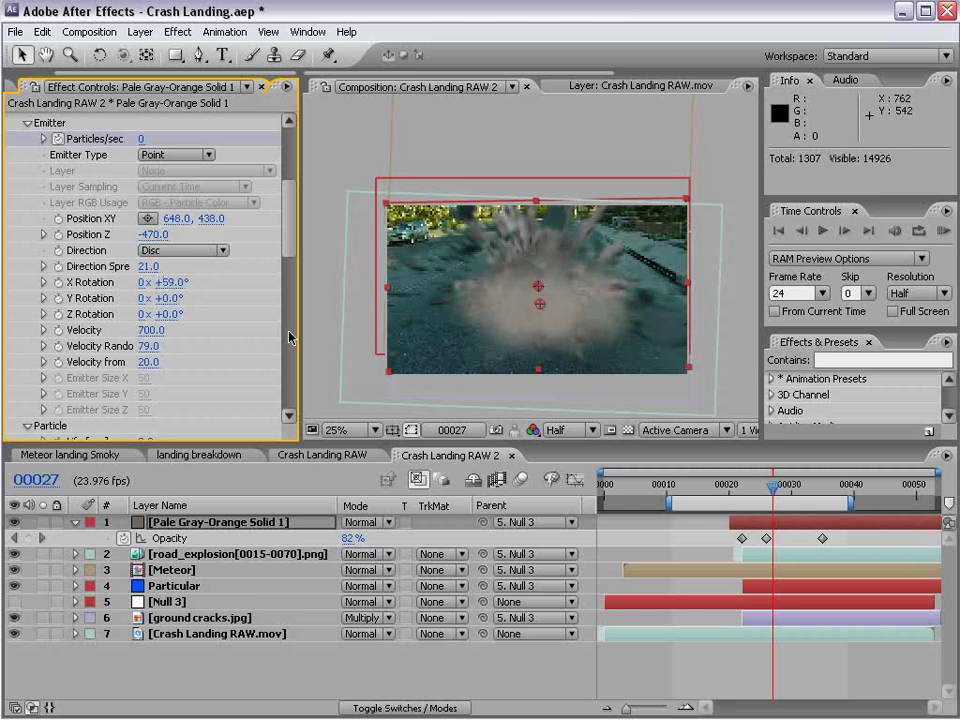
Step: Preview the meteor impact with the adjusted dust burst and scrub through the explosion frames
click(855, 649)
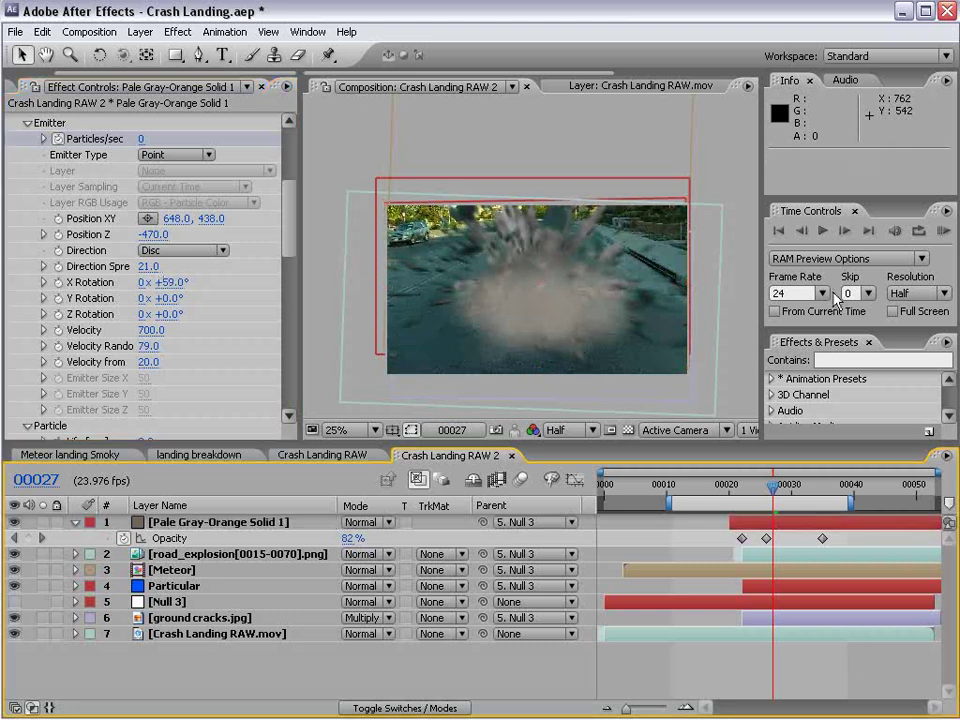
click(943, 231)
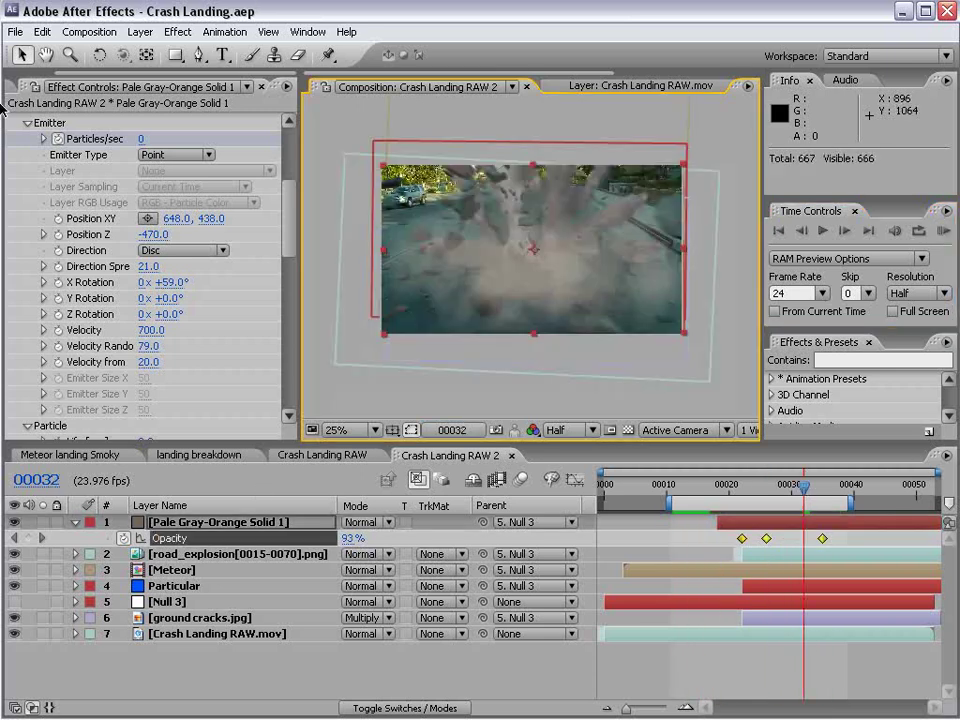
click(24, 86)
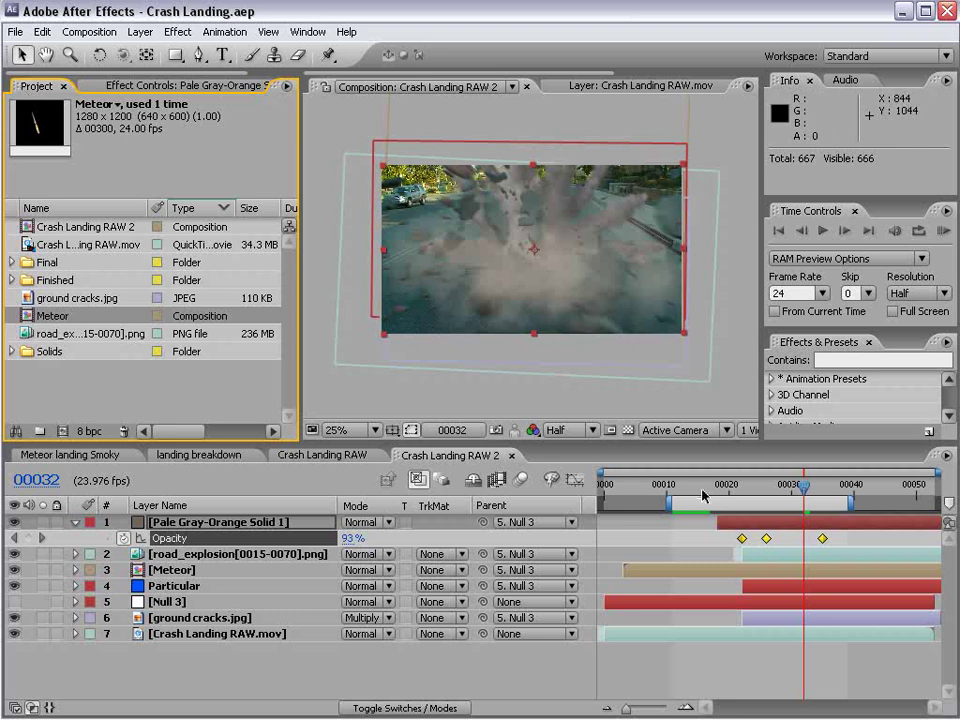
drag(700, 490, 828, 533)
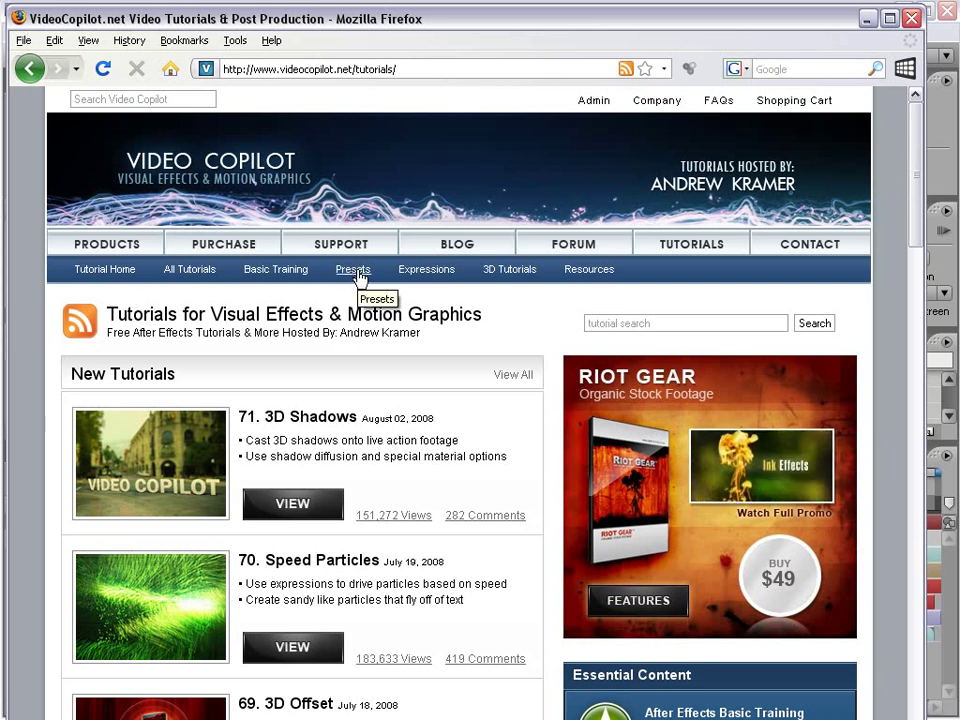
Step: Switch to Firefox and look over the Video Copilot tutorials page and the product purchase page
scroll(518, 573, down, 4)
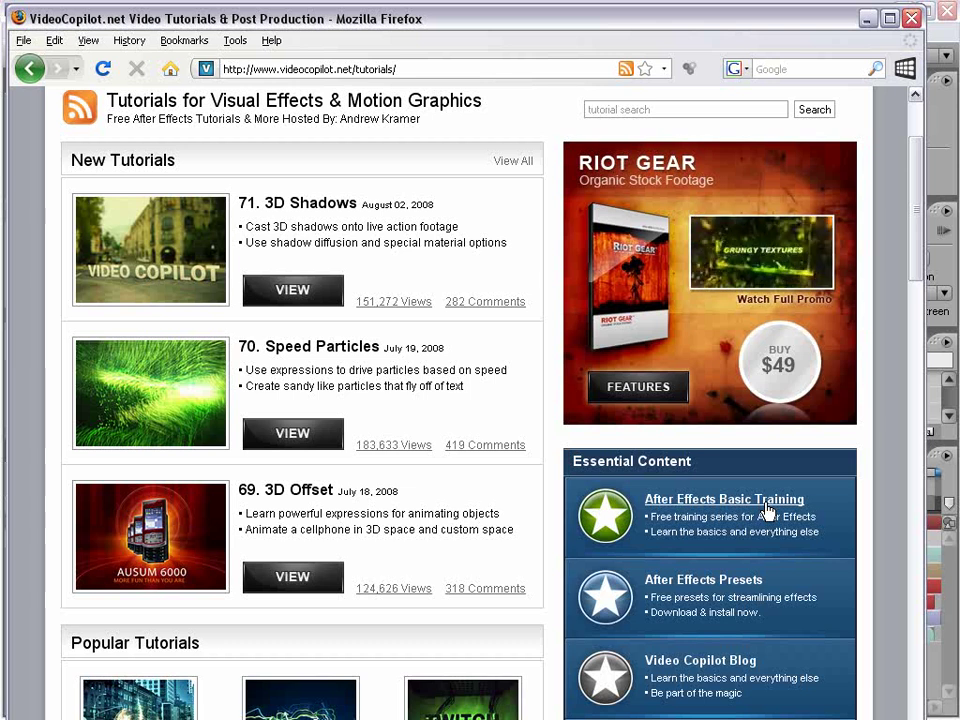
drag(921, 204, 918, 184)
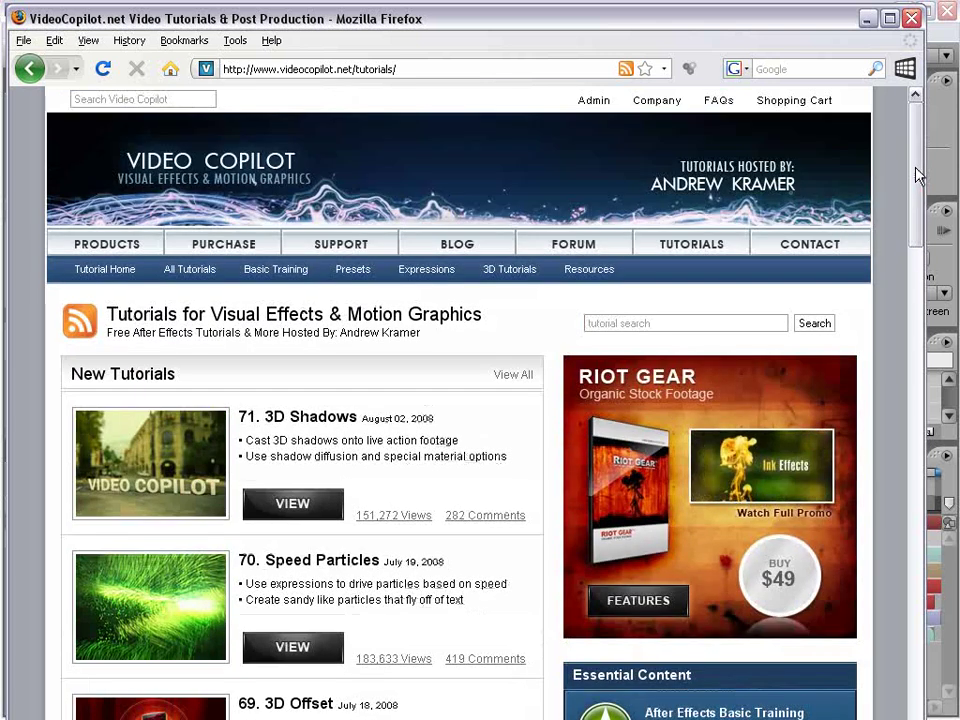
click(224, 243)
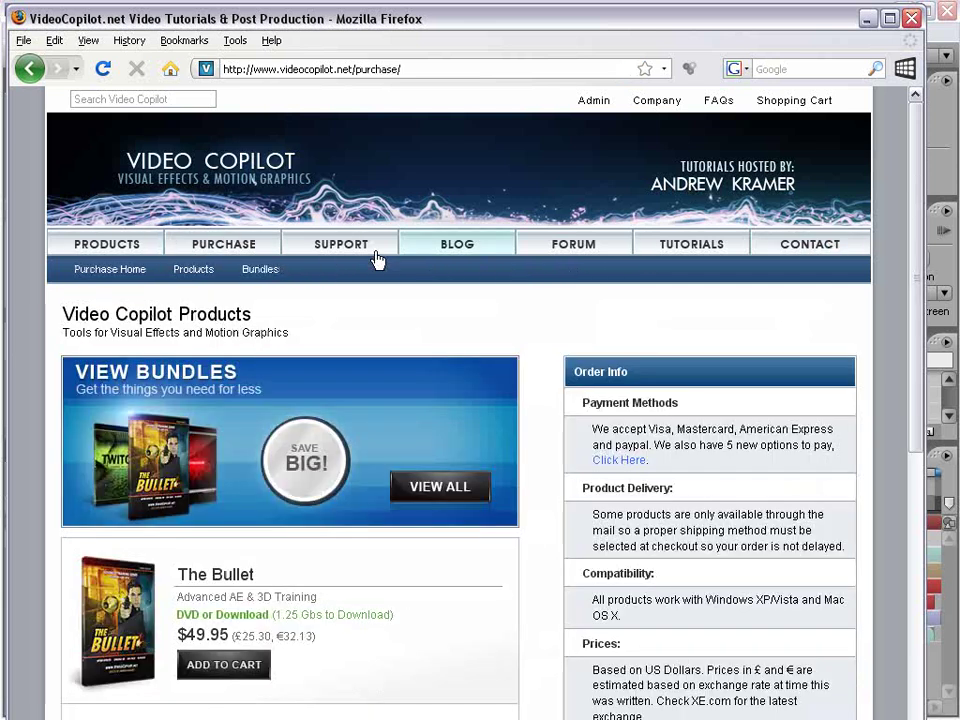
drag(912, 210, 883, 210)
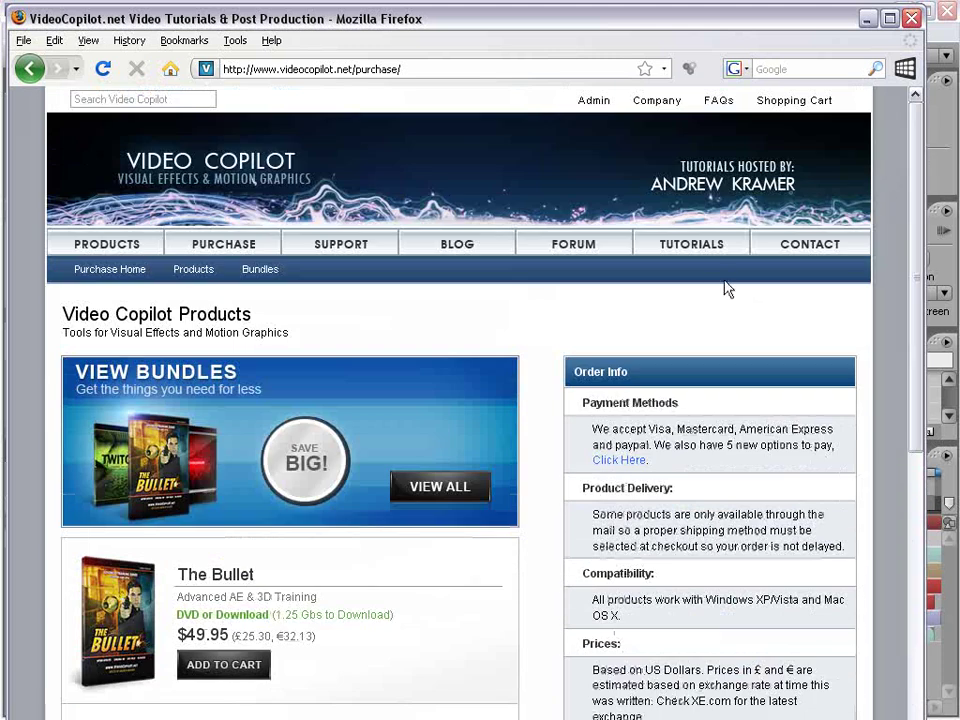
mouse_move(750, 16)
mouse_down()
mouse_move(733, 24)
mouse_move(748, 37)
mouse_up()
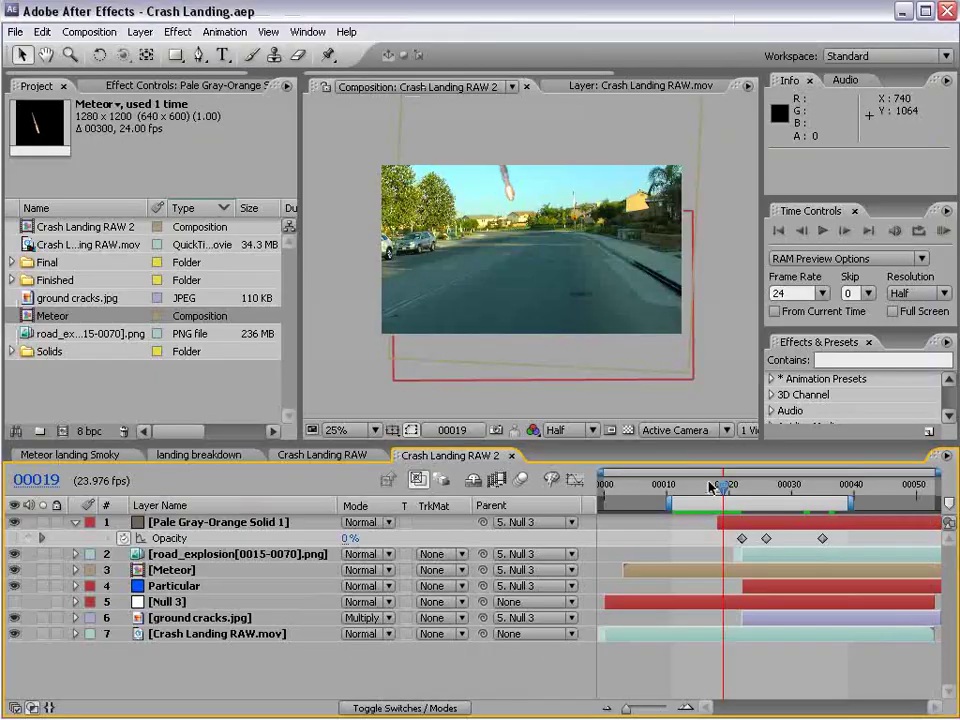
Step: Compare the rebuilt impact in Crash Landing RAW 2 with the Meteor landing Smoky, landing breakdown and Crash Landing RAW compositions
drag(712, 487, 803, 497)
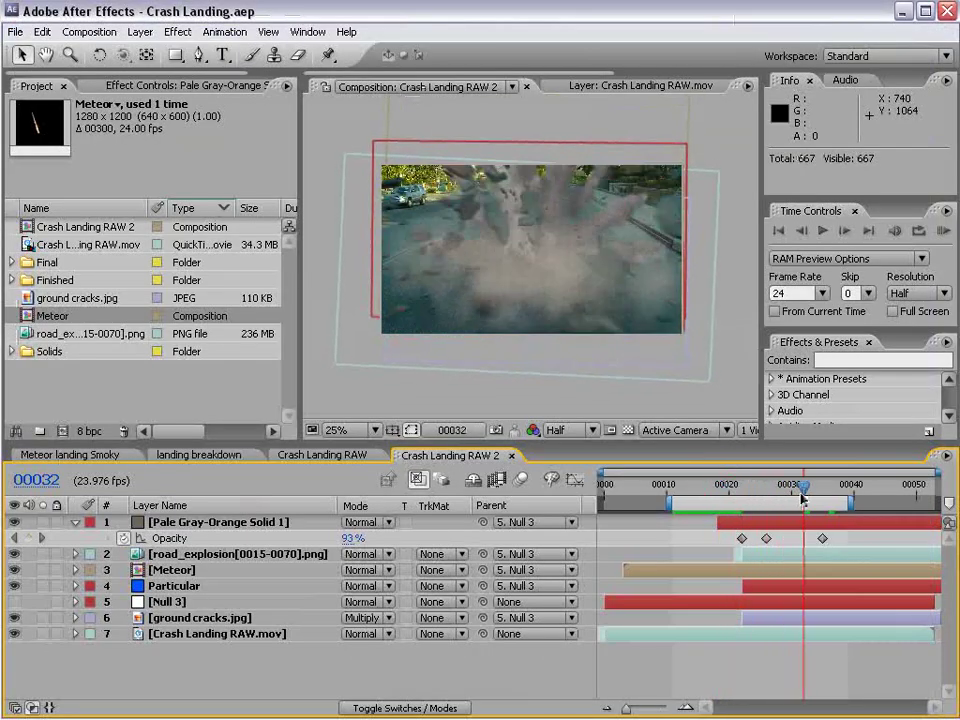
click(70, 455)
scroll(500, 283, down, 1)
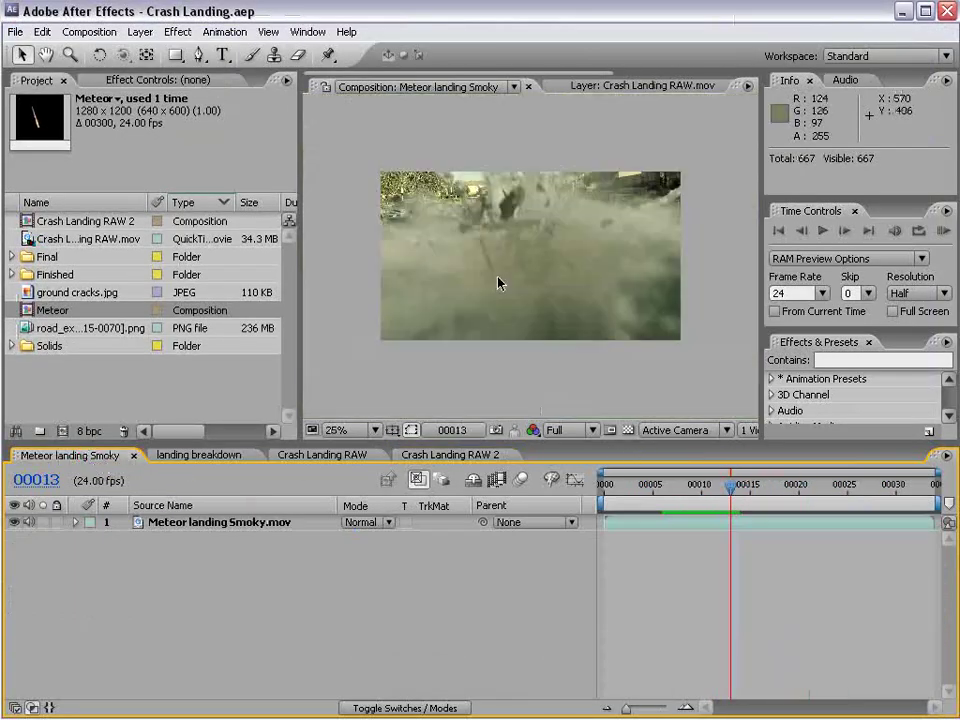
drag(724, 490, 701, 490)
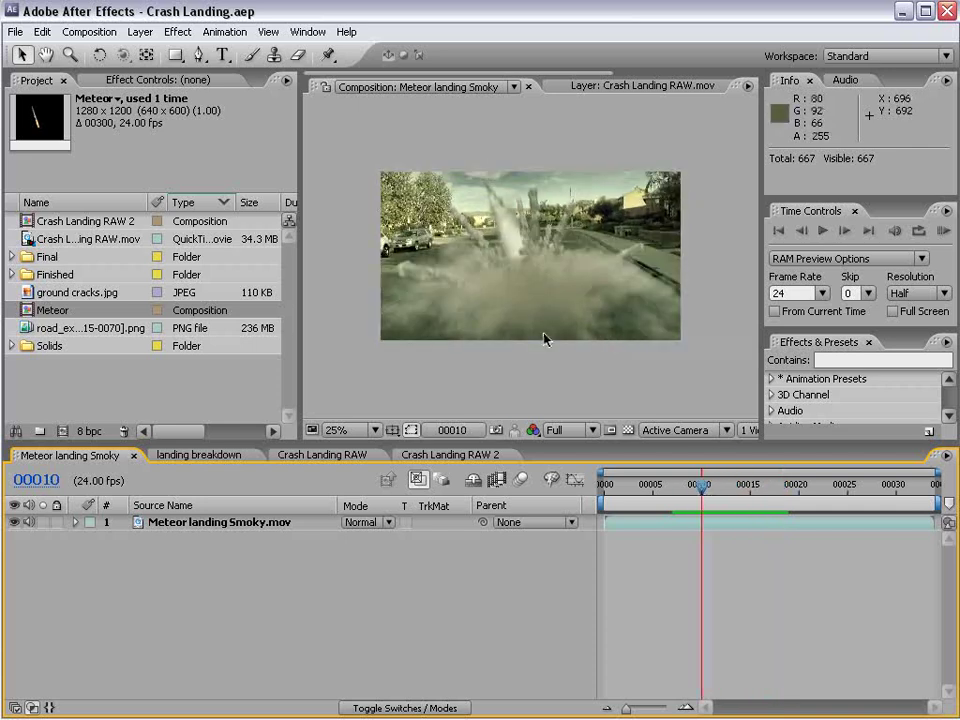
click(197, 457)
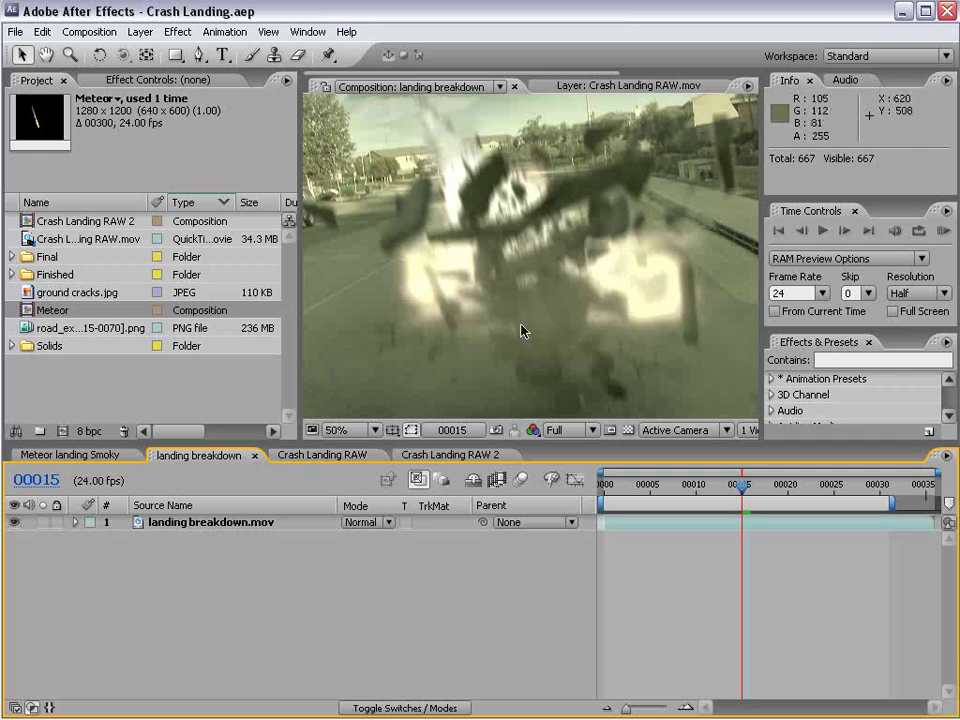
click(308, 457)
mouse_move(773, 487)
mouse_down()
mouse_move(724, 489)
mouse_move(774, 489)
mouse_up()
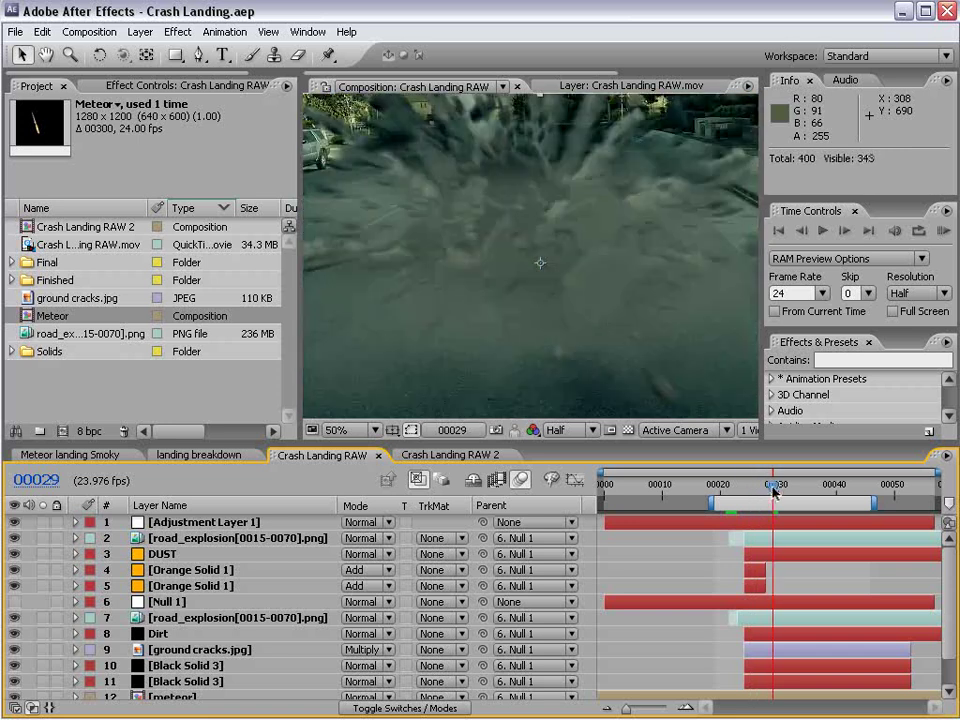
click(459, 459)
drag(713, 488, 816, 500)
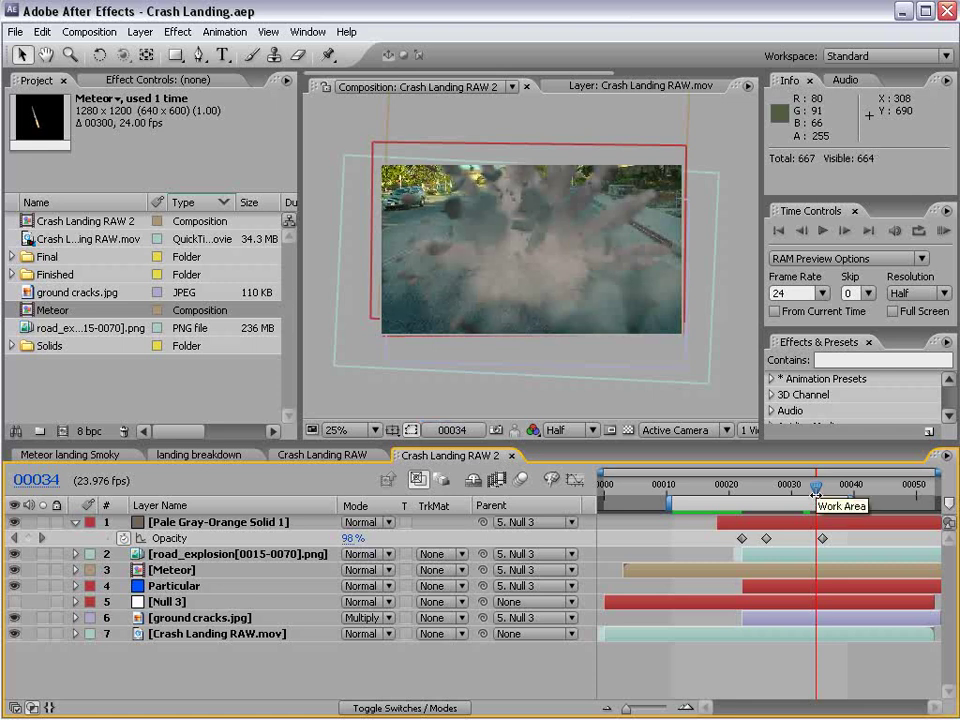
Step: Add an adjustment layer above all layers, apply the FMP_GreenEasy preset to it, and preview the graded explosion
click(140, 31)
mouse_move(130, 51)
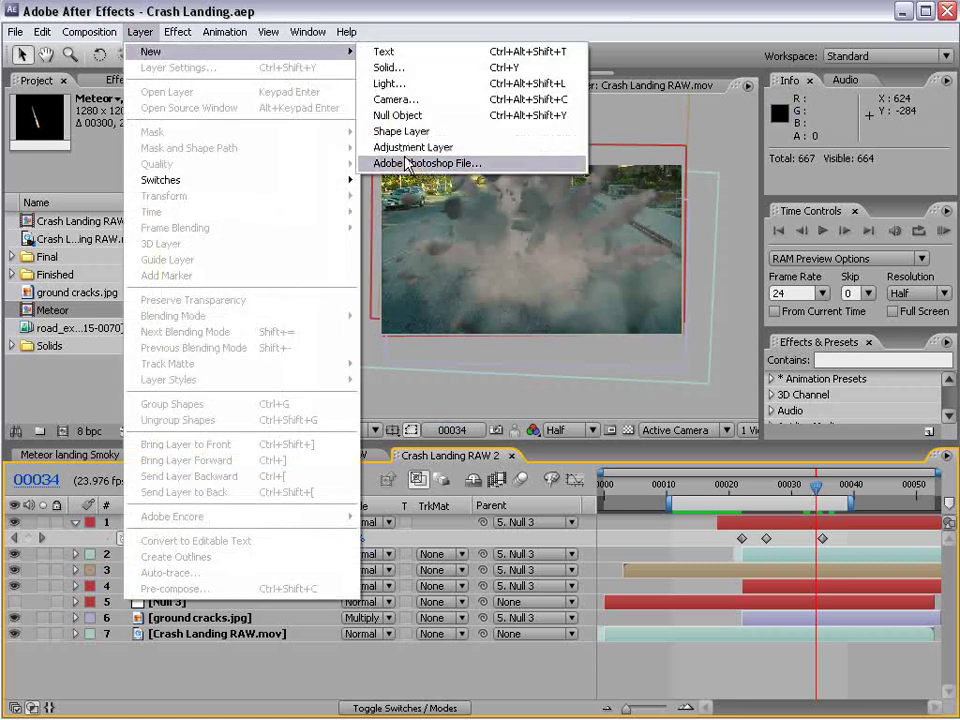
click(330, 124)
click(820, 359)
text(gree)
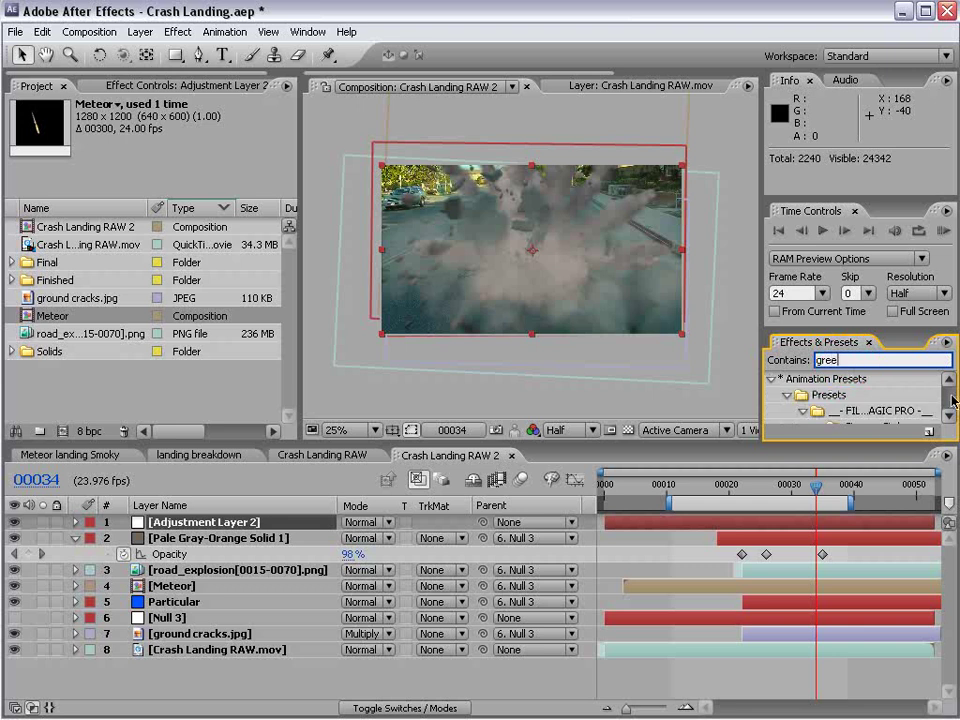
drag(874, 330, 855, 226)
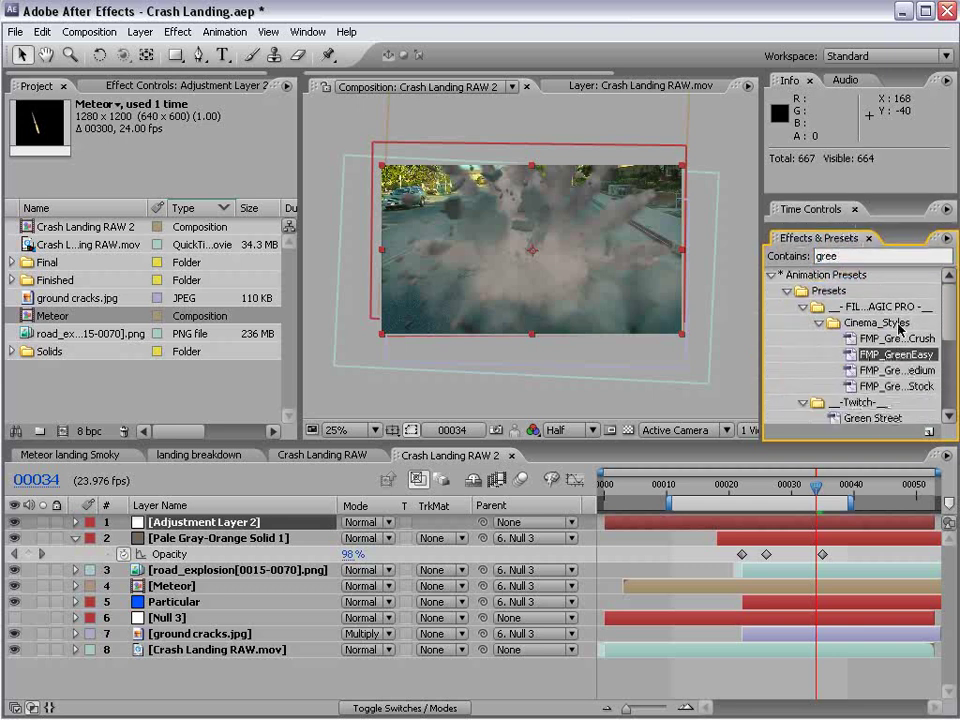
drag(912, 355, 711, 492)
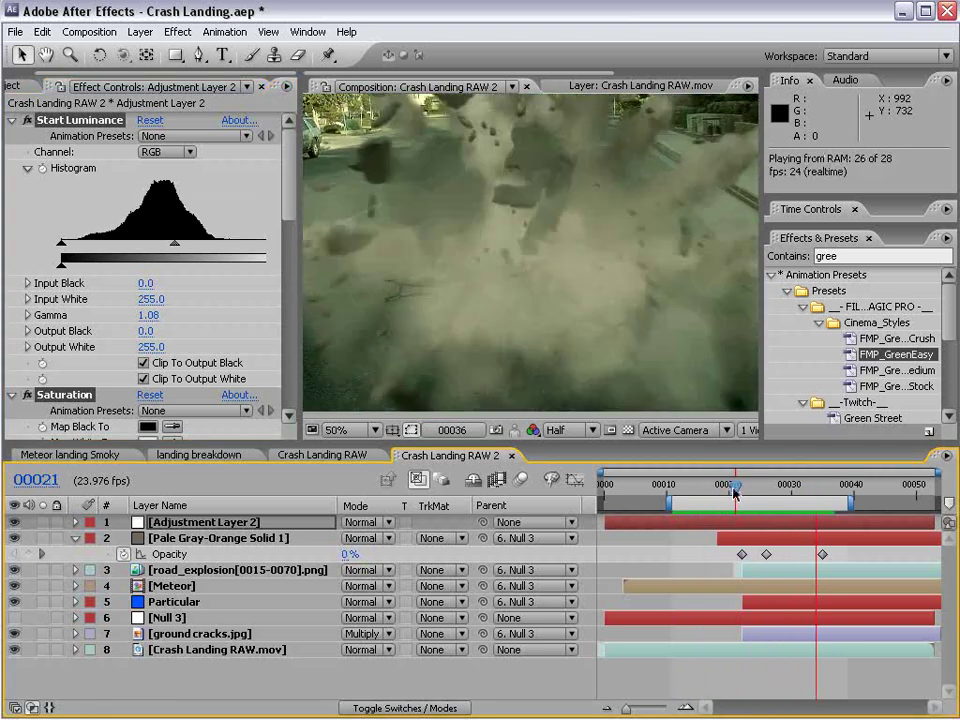
drag(734, 492, 820, 492)
click(30, 87)
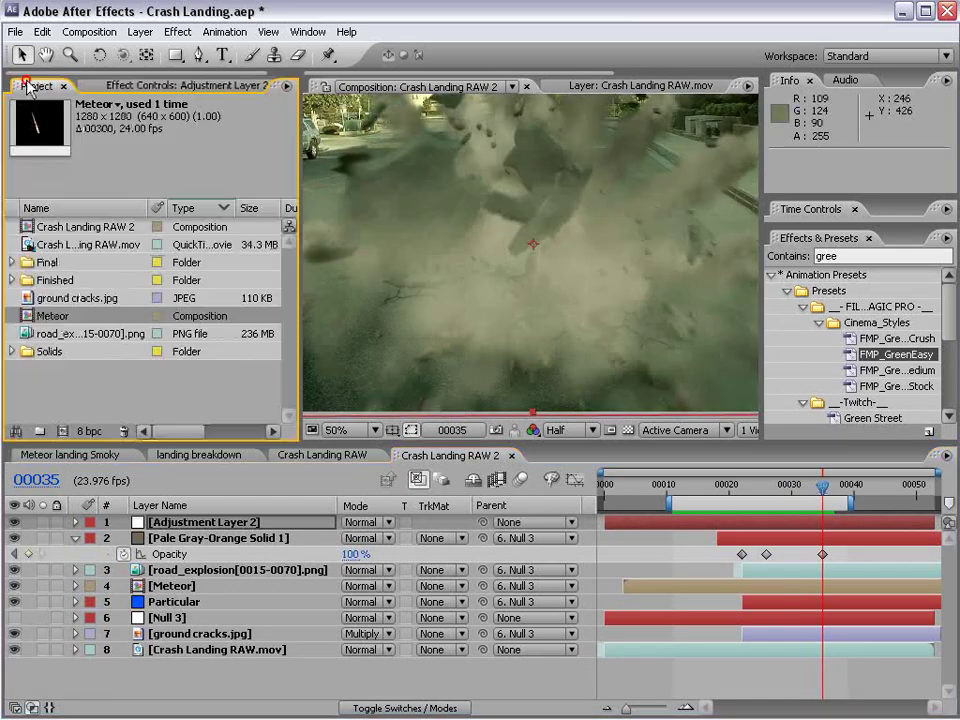